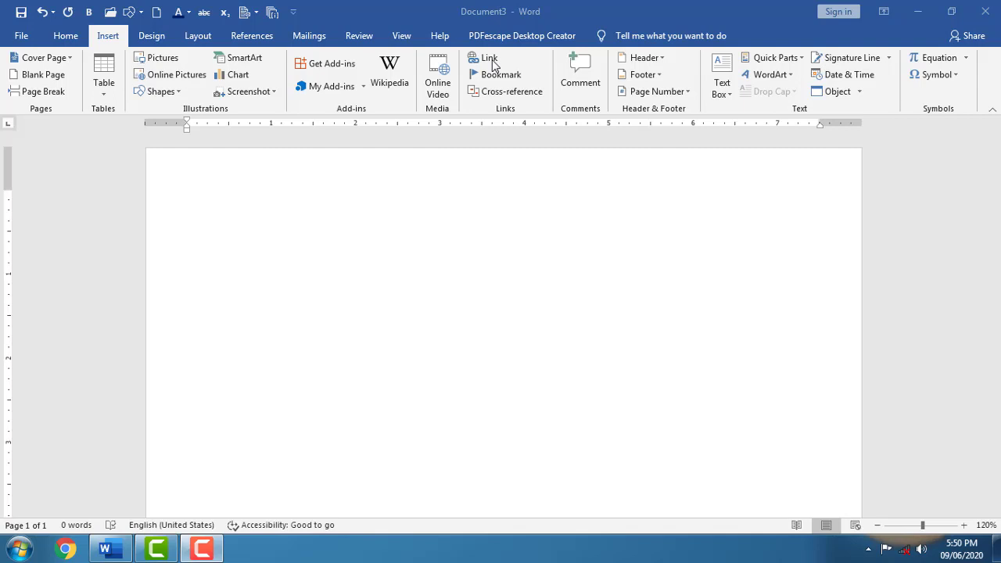
- Insert a hyperlink to Generations of Computer.docx from Documents at the top of the blank page
left_click(491, 59)
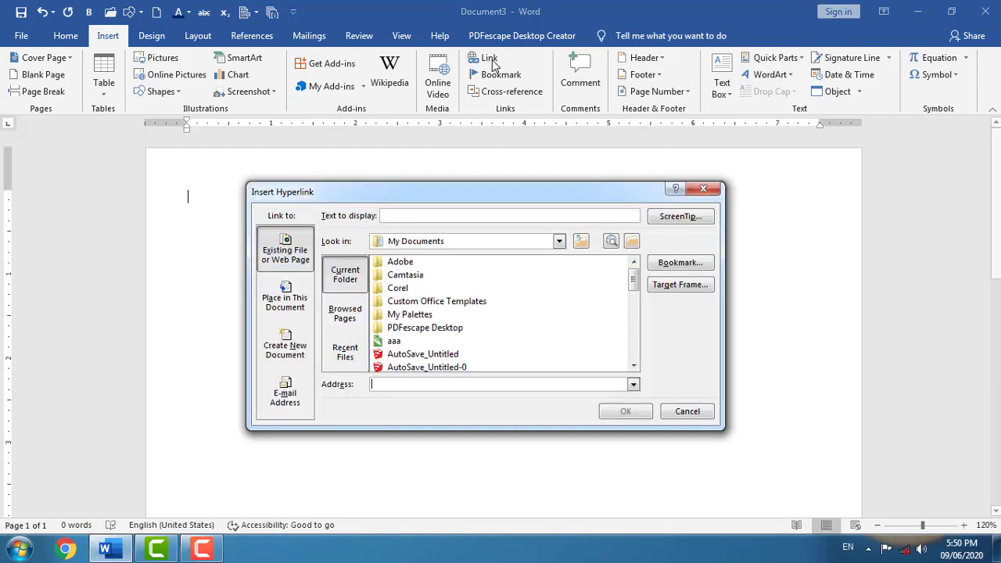
left_click_drag(500, 193, 461, 191)
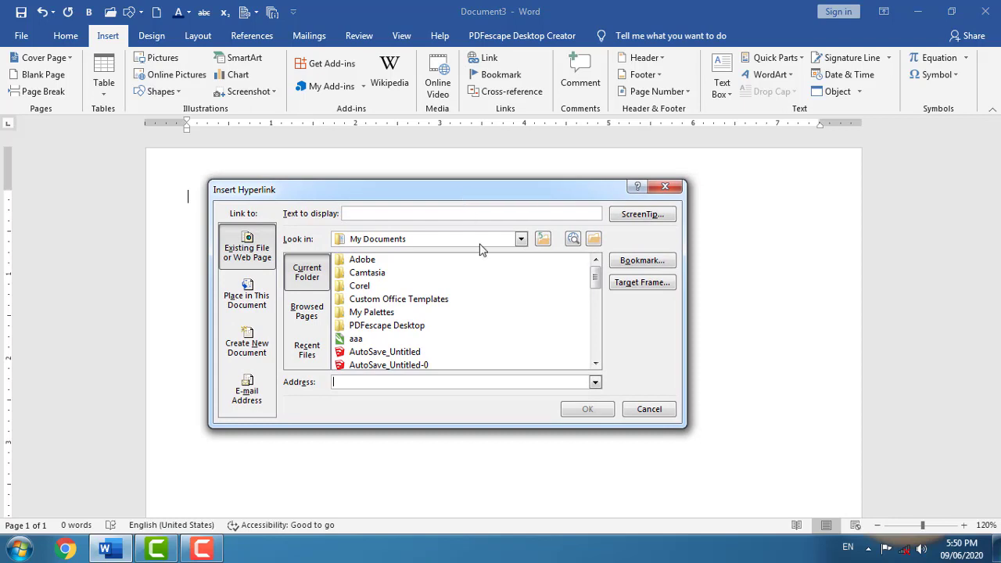
left_click_drag(596, 278, 595, 311)
left_click(417, 286)
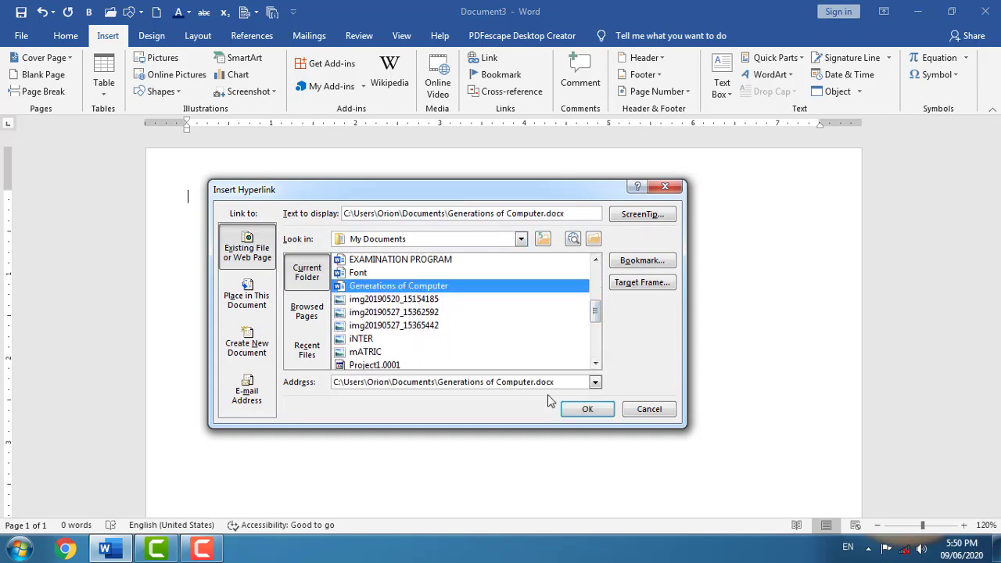
left_click(586, 409)
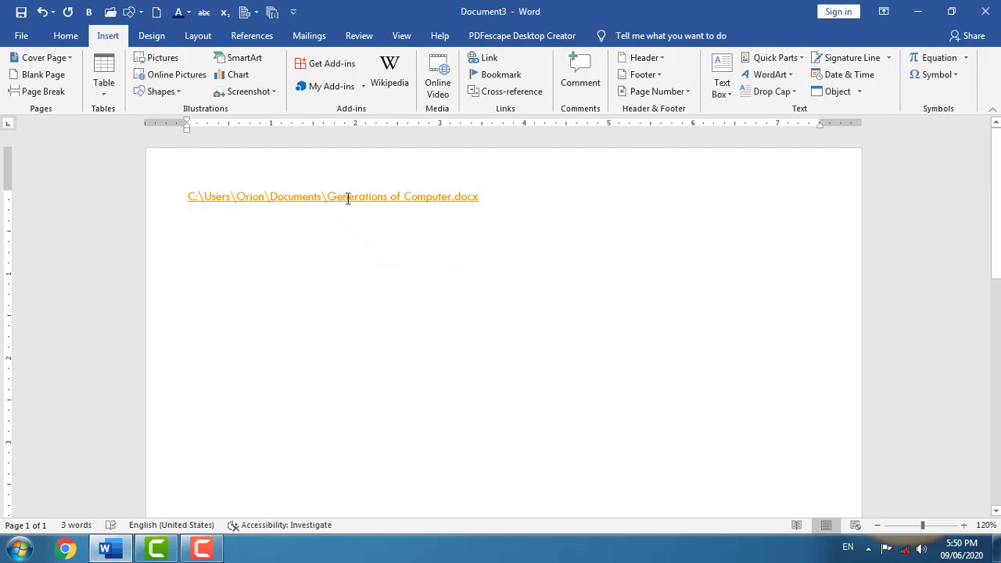
- Test the link by opening Generations of Computer.docx, close it, and start a new line below
left_click(442, 205, "ctrl")
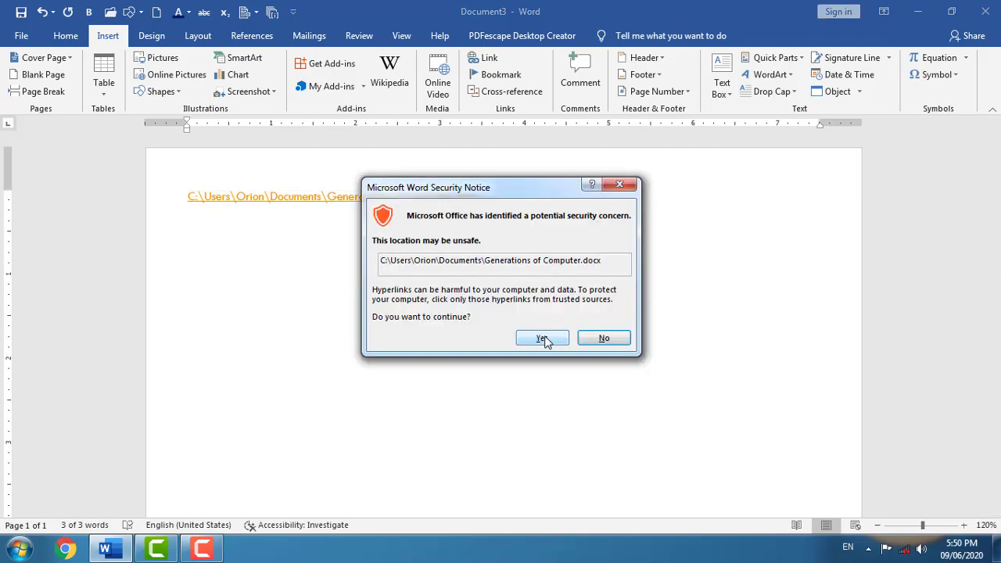
left_click(543, 338)
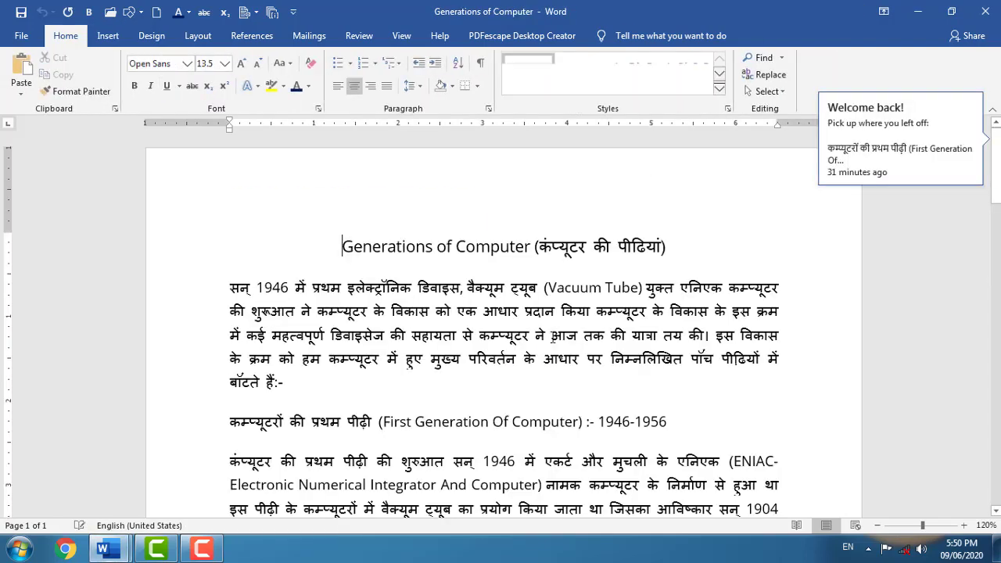
left_click(986, 11)
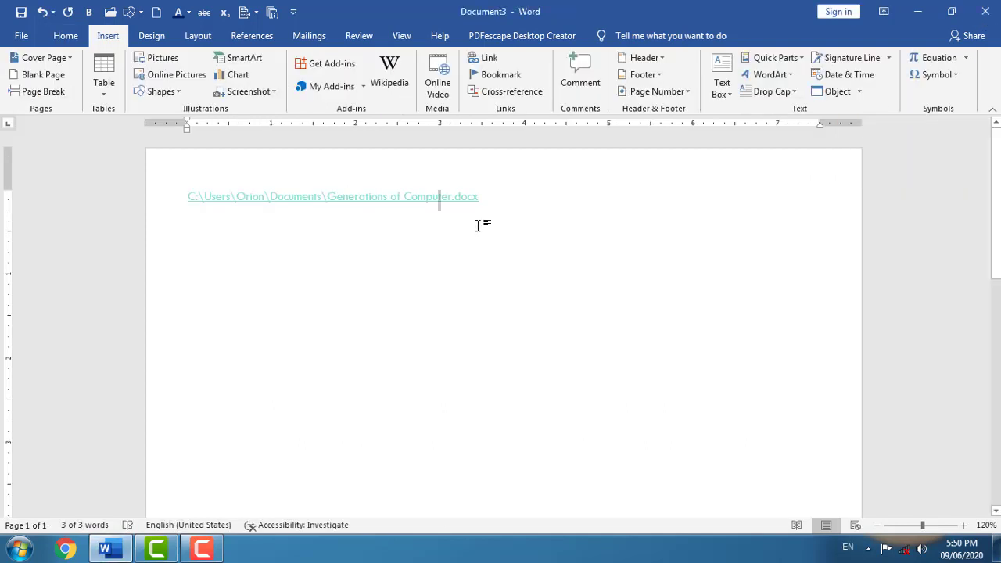
key("Return")
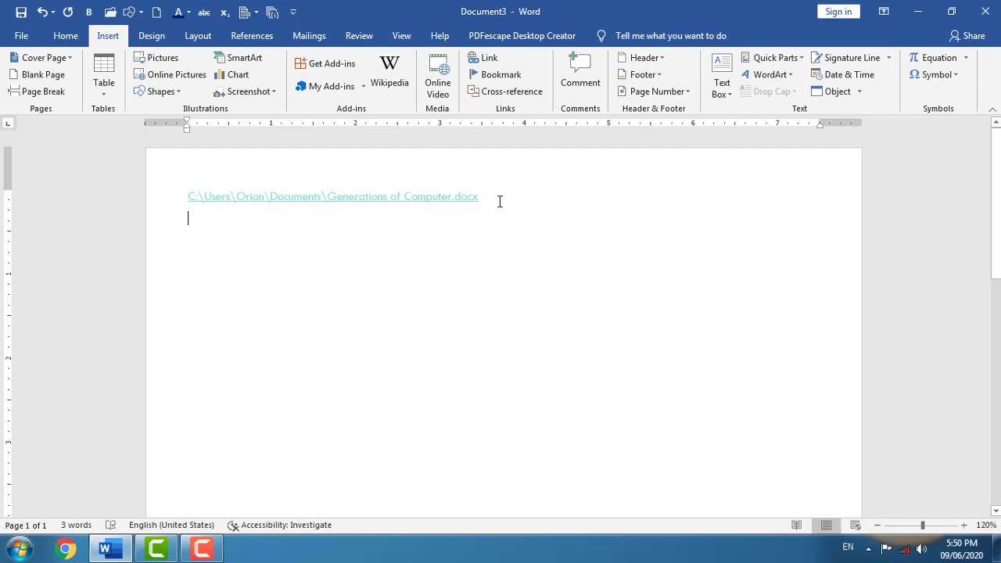
- Type 'Font', select it, and hyperlink it to Font.docx in the Documents folder
type("Font")
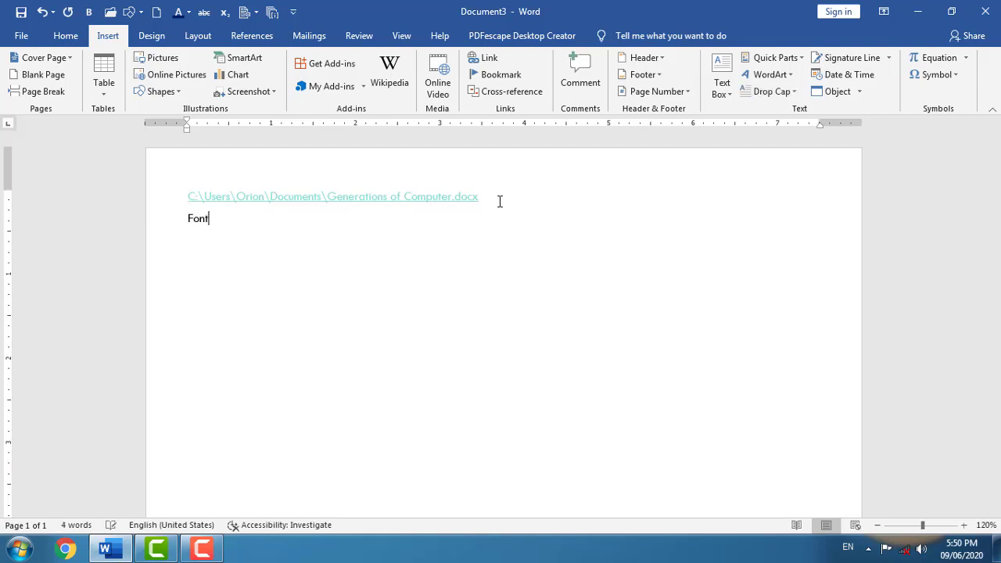
left_click_drag(213, 219, 182, 221)
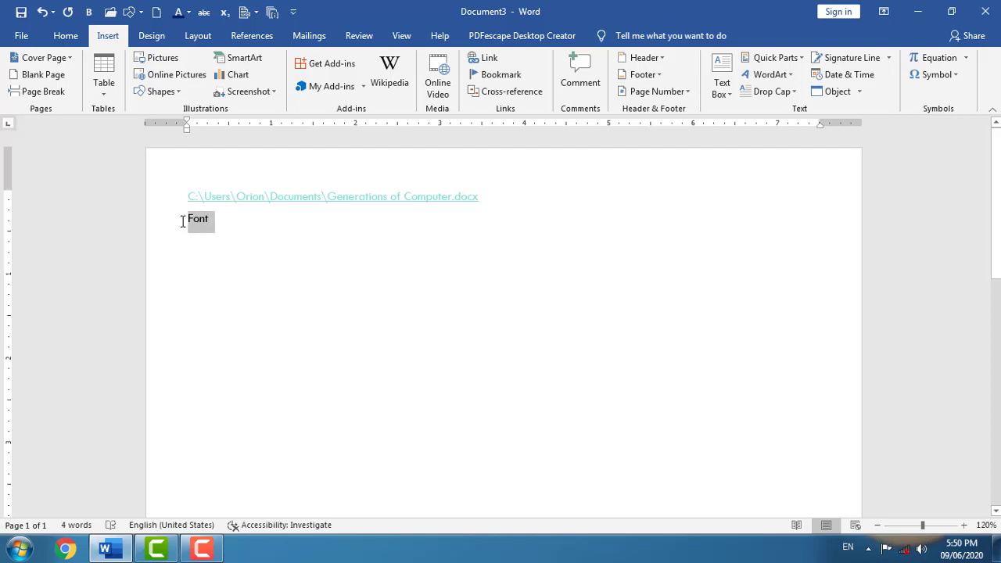
left_click(482, 60)
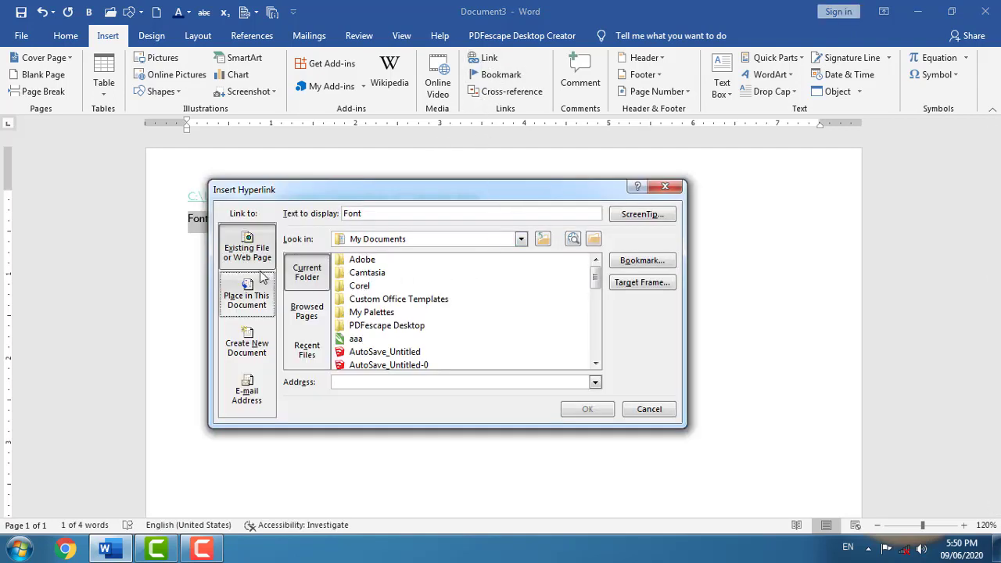
left_click(521, 239)
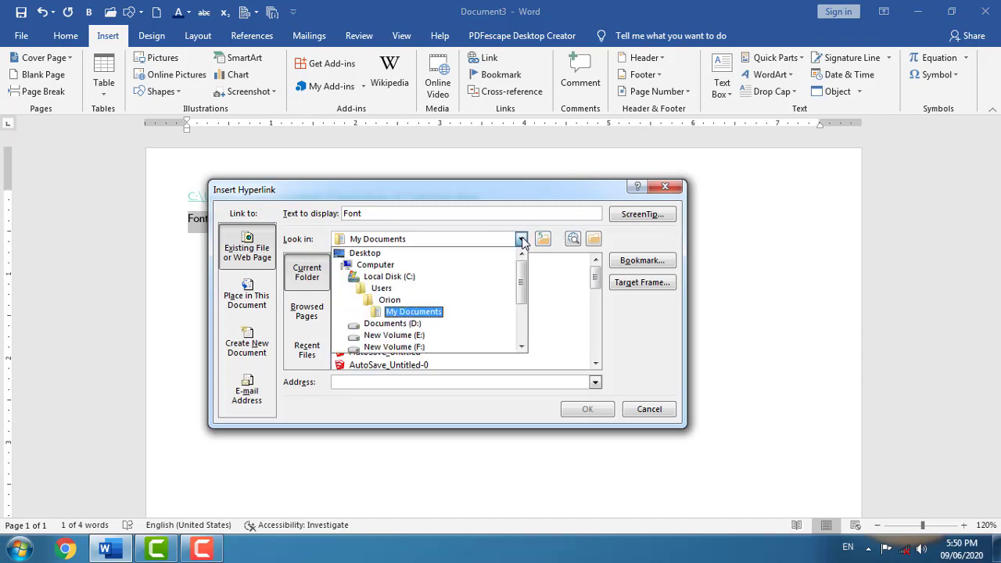
left_click(412, 312)
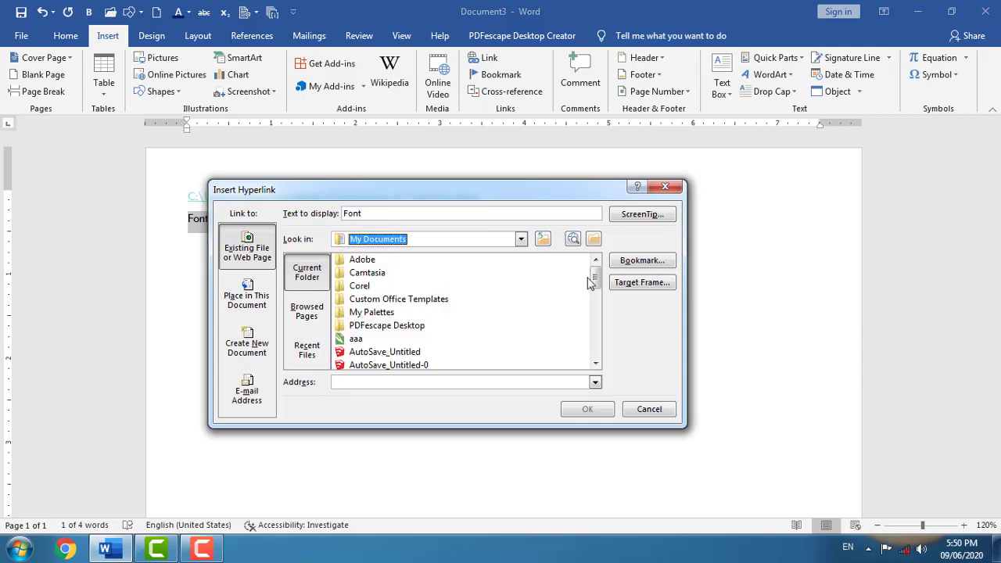
left_click_drag(595, 281, 595, 297)
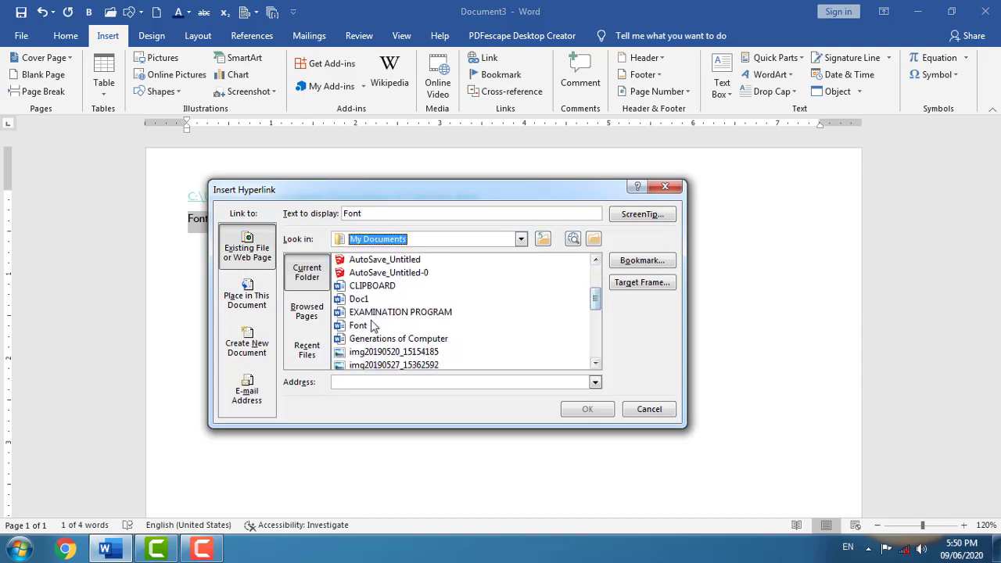
left_click(358, 326)
left_click(587, 409)
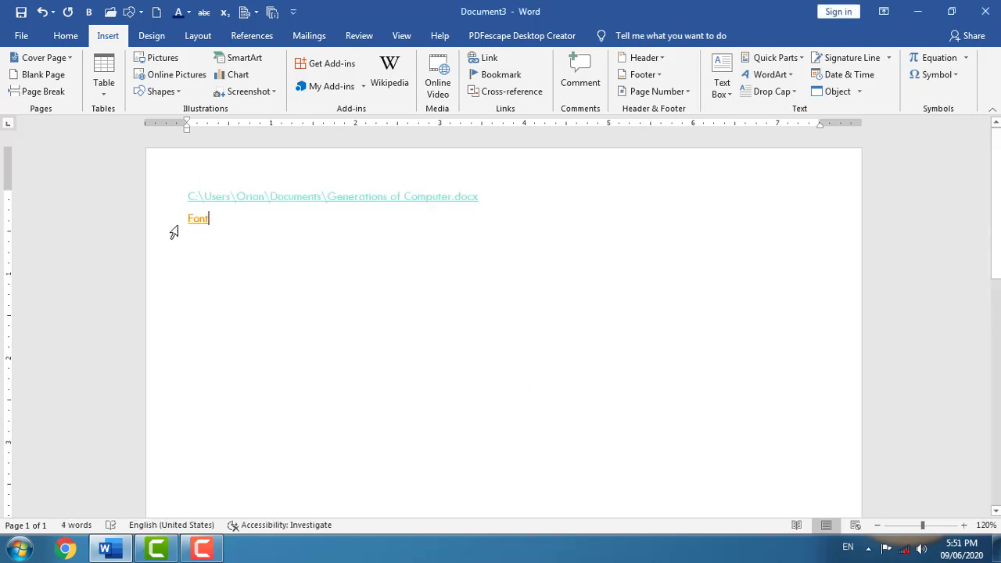
mouse_move(198, 224)
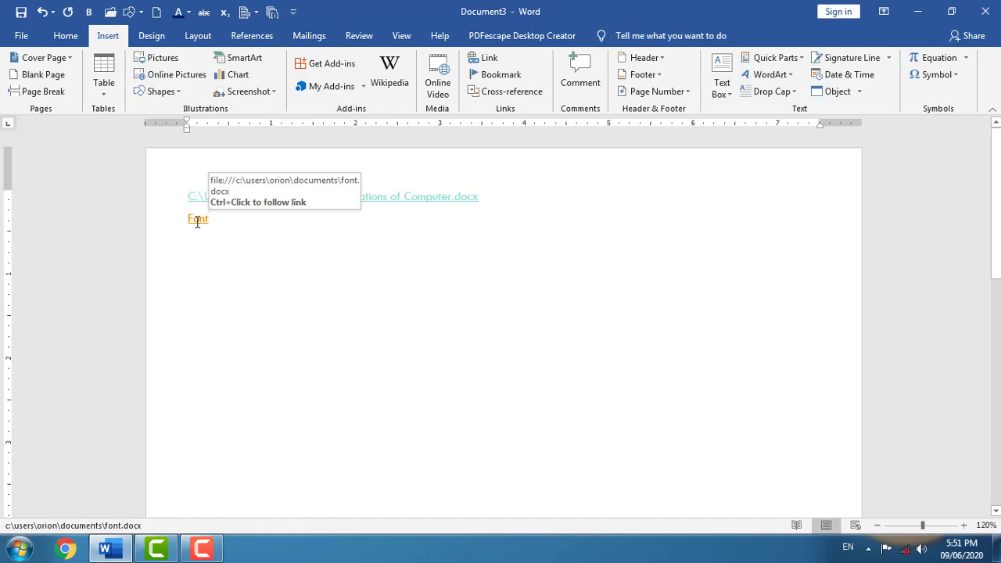
- Open Font.docx through the Font link, browse it, then add an empty line after Font in Document3
left_click(198, 219, "ctrl")
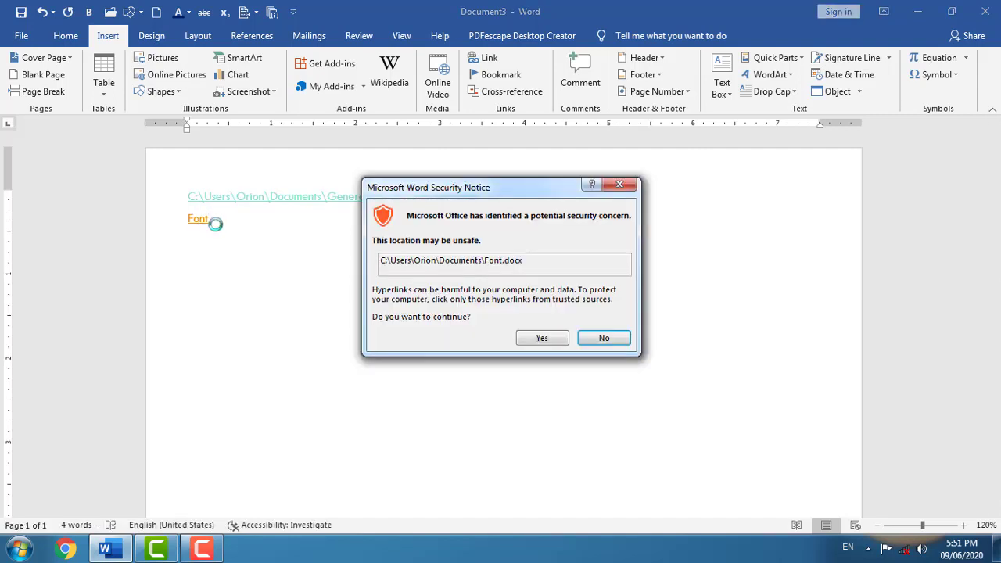
left_click(541, 338)
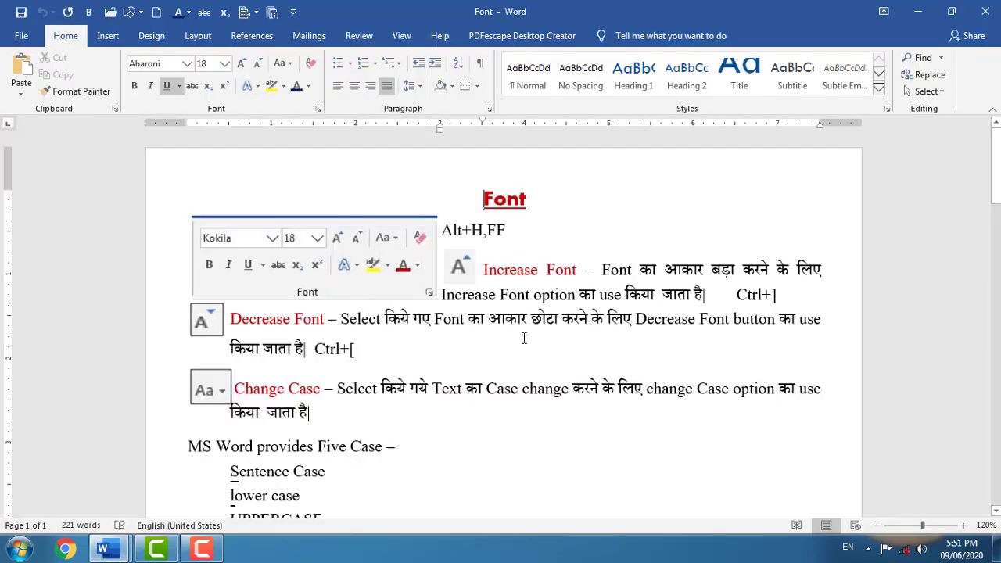
scroll(524, 338, "down", 3)
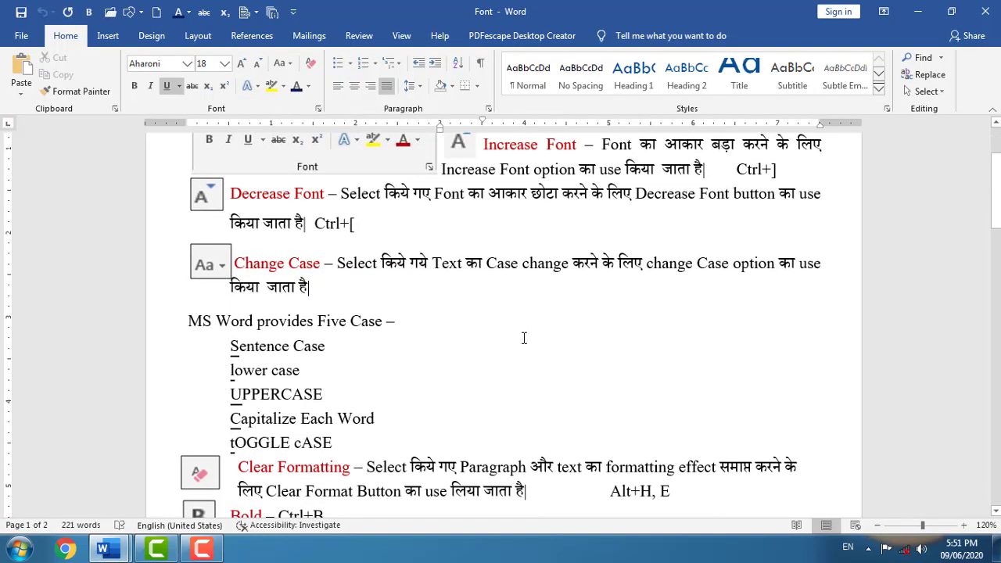
scroll(523, 338, "up", 3)
scroll(524, 337, "down", 10)
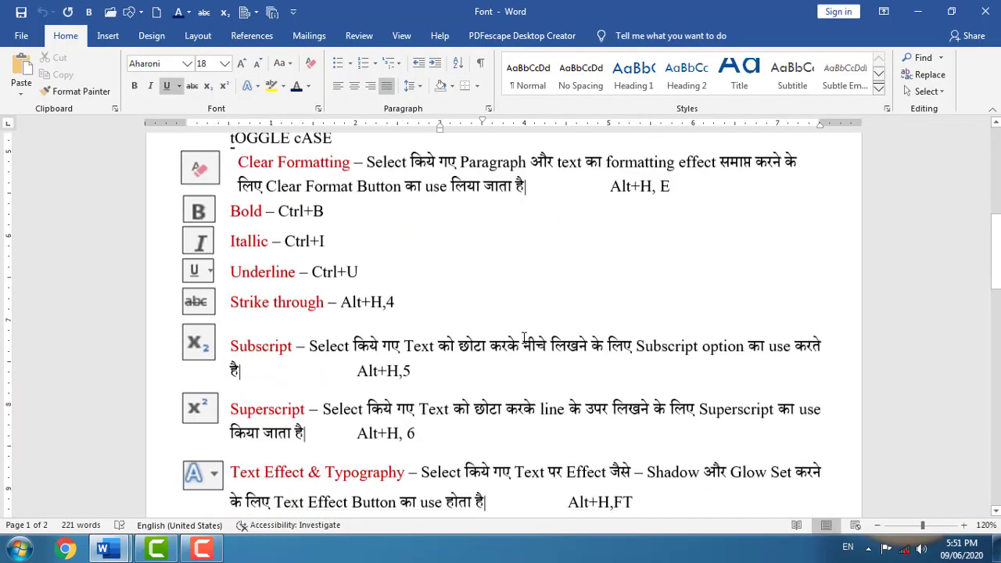
scroll(523, 338, "down", 5)
scroll(524, 338, "up", 9)
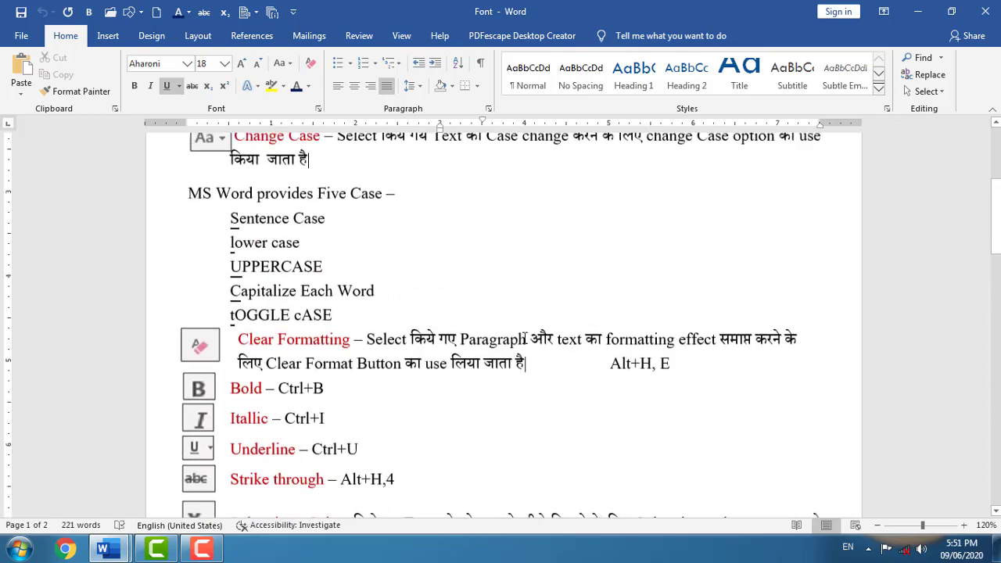
scroll(524, 338, "up", 5)
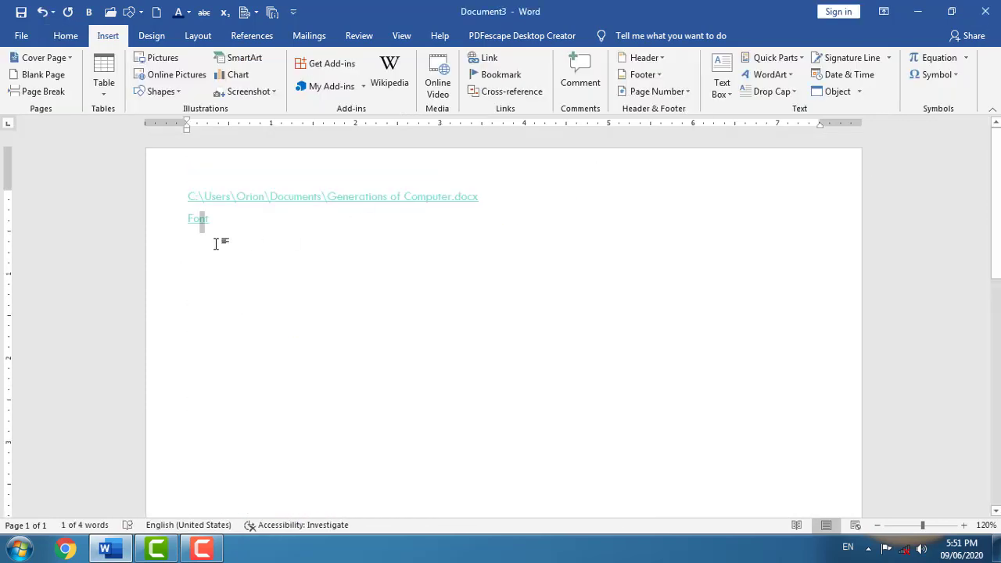
left_click(221, 228)
key("Return")
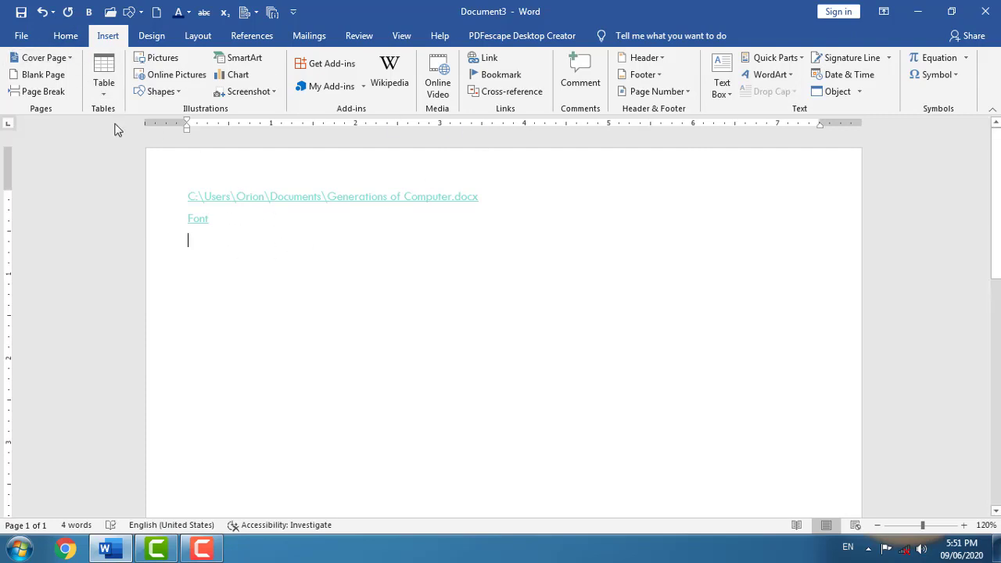
- Type 'Clipboard' on the new line and hyperlink it to CLIPBOARD.docx in Documents
left_click(67, 37)
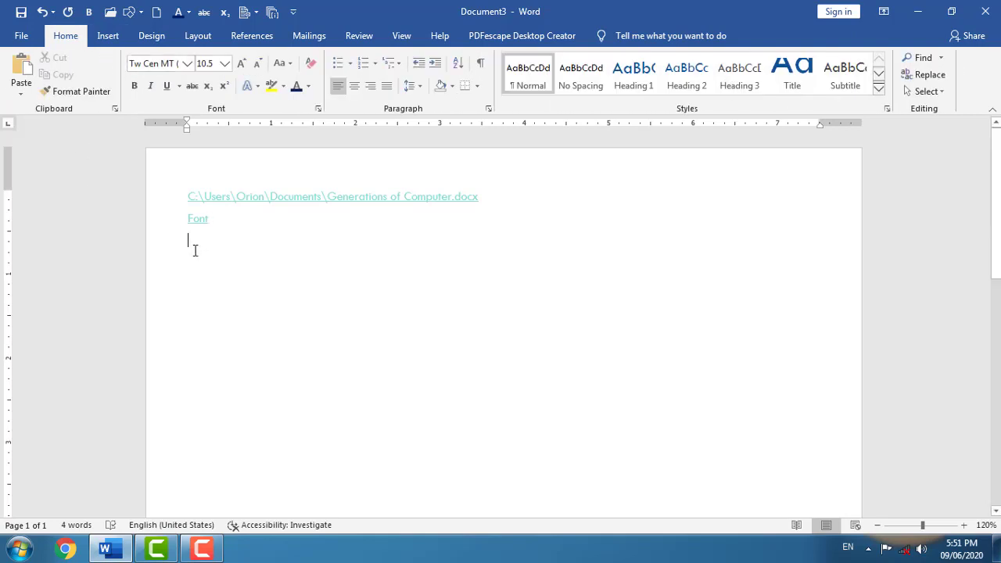
type("Clip")
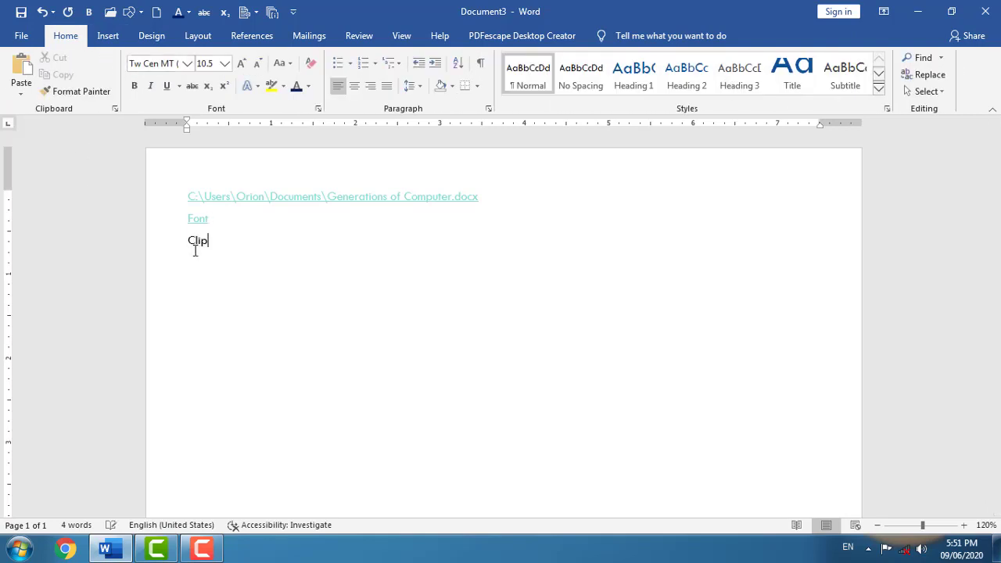
type("board")
left_click_drag(244, 240, 187, 239)
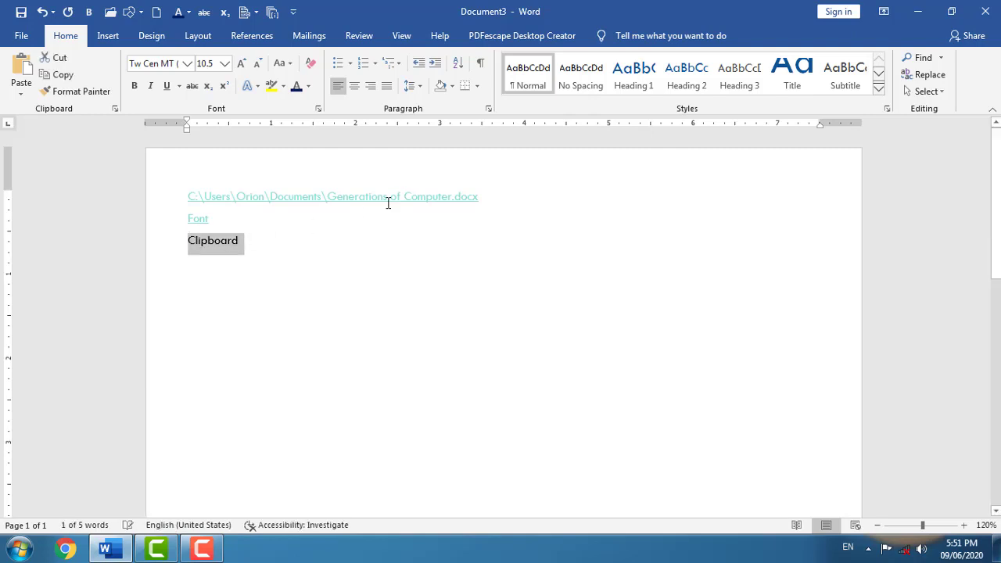
left_click(104, 36)
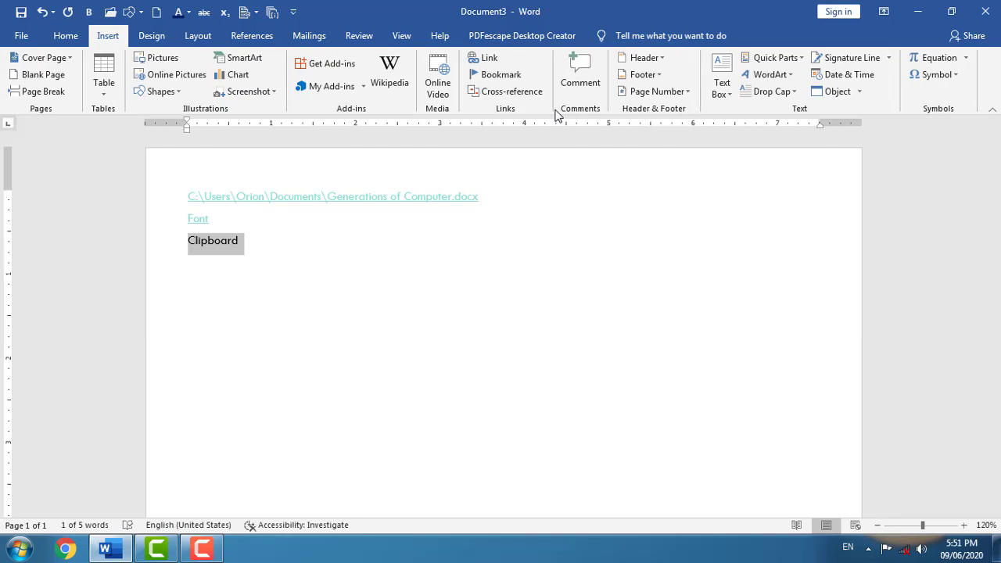
left_click(492, 61)
left_click(389, 340)
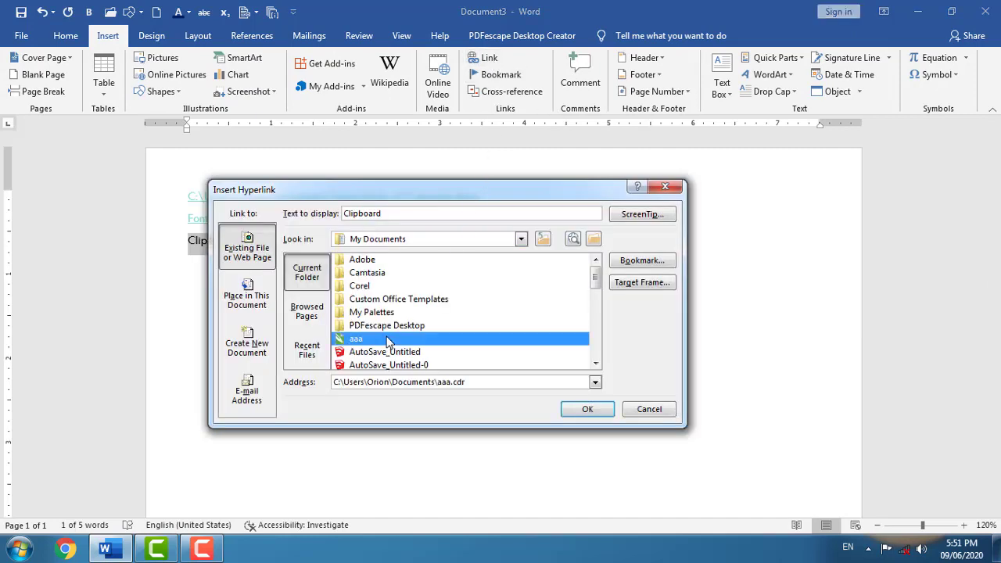
scroll(392, 344, "down", 1)
left_click(397, 352)
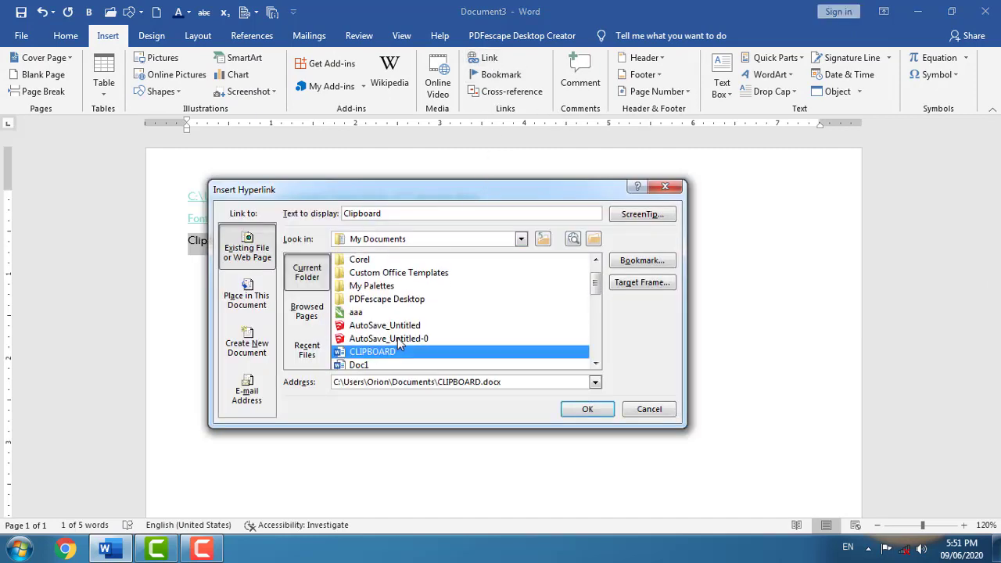
left_click(583, 412)
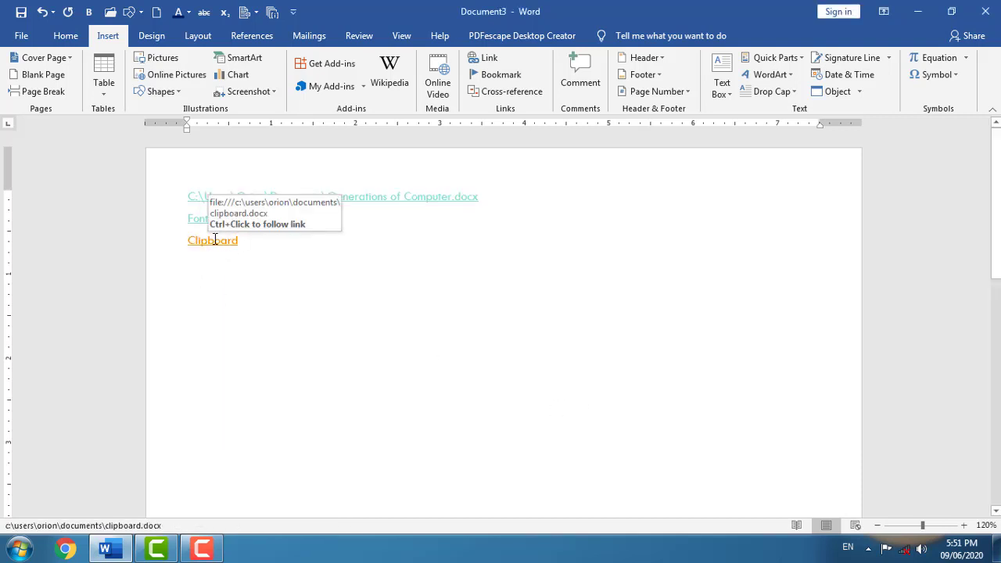
- Open CLIPBOARD.docx via its link, browse and close it, then return to the Clipboard line's end
left_click(218, 247, "ctrl")
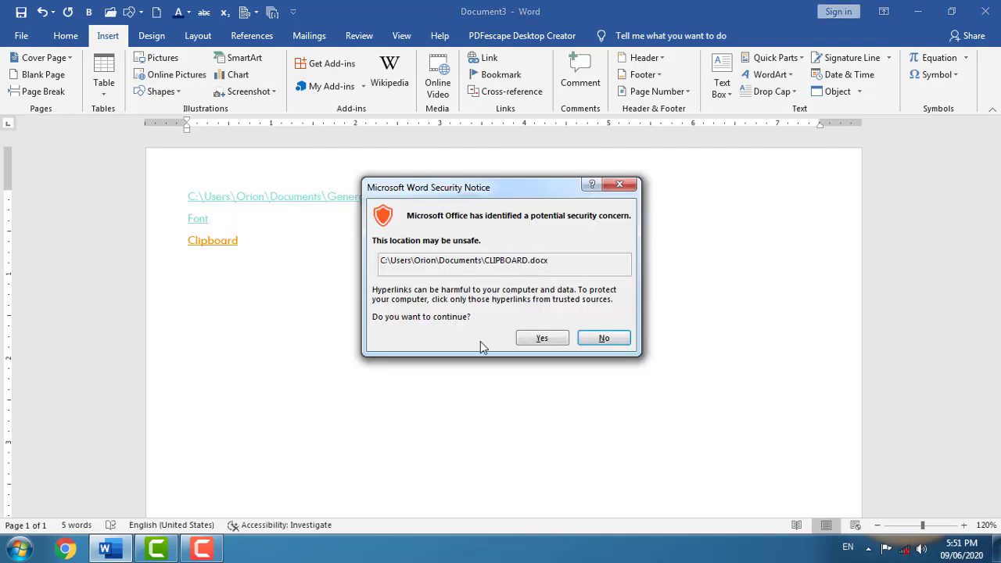
left_click(530, 340)
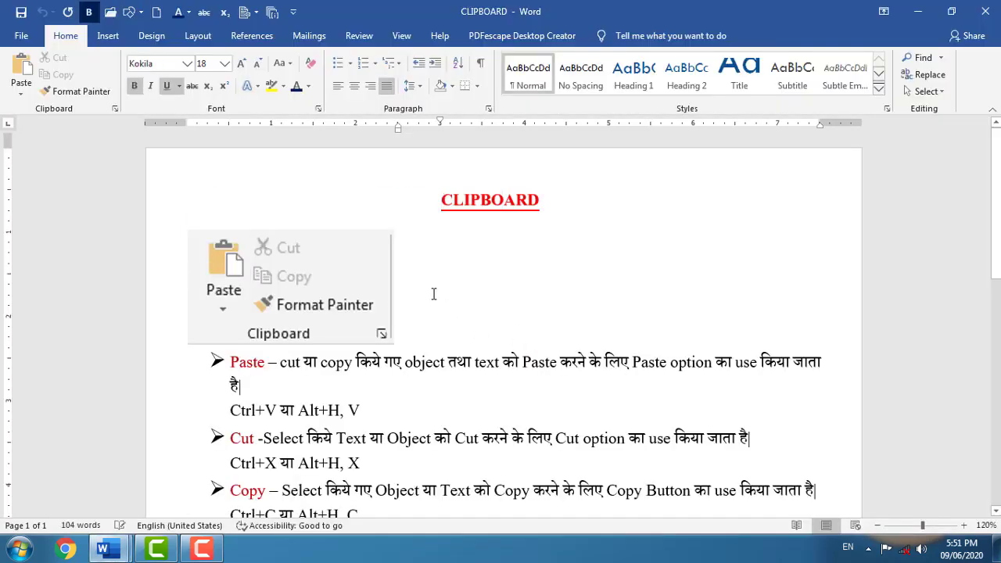
scroll(433, 292, "down", 3)
scroll(431, 293, "up", 3)
scroll(428, 292, "down", 1)
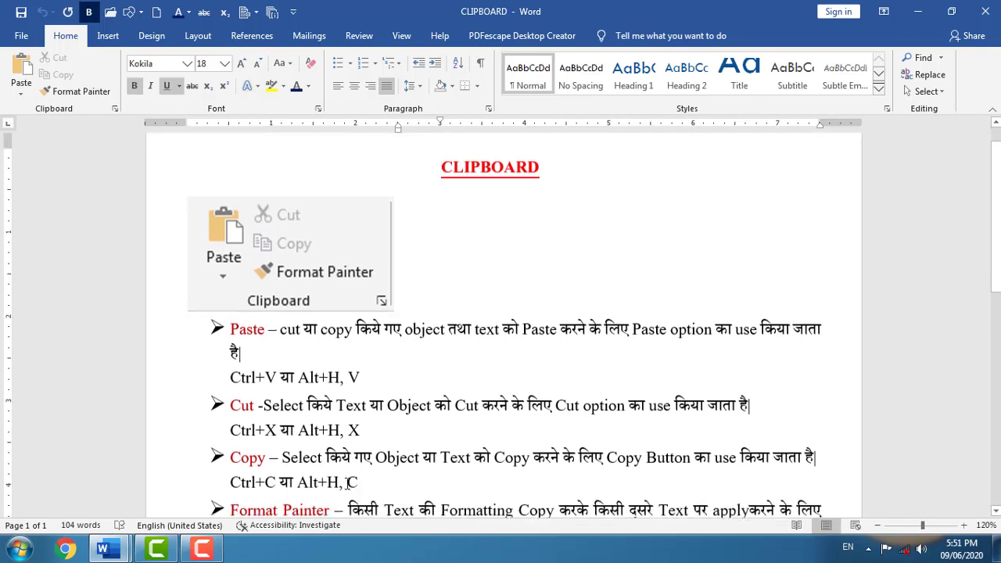
scroll(484, 311, "down", 3)
scroll(589, 266, "up", 3)
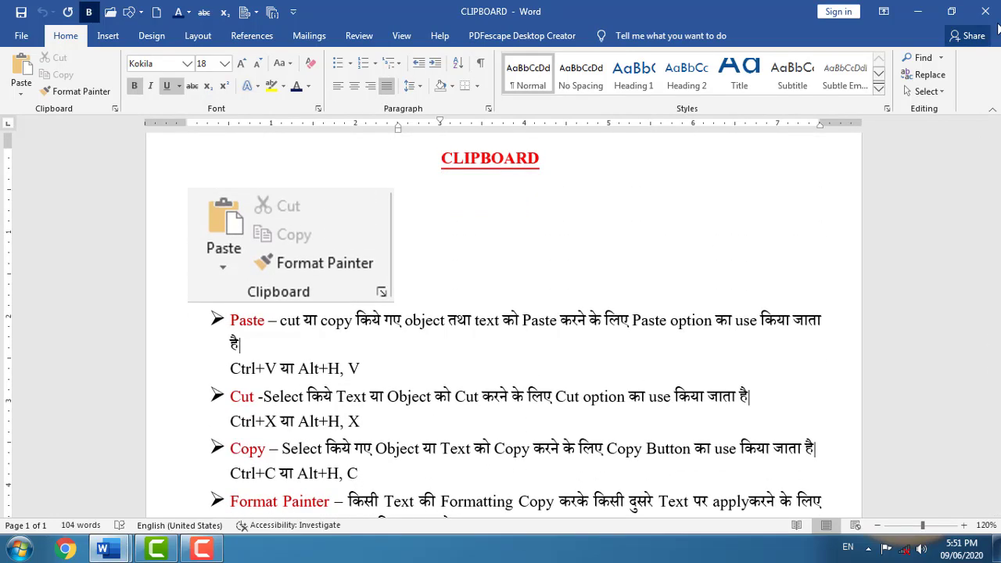
left_click(989, 12)
left_click(256, 241)
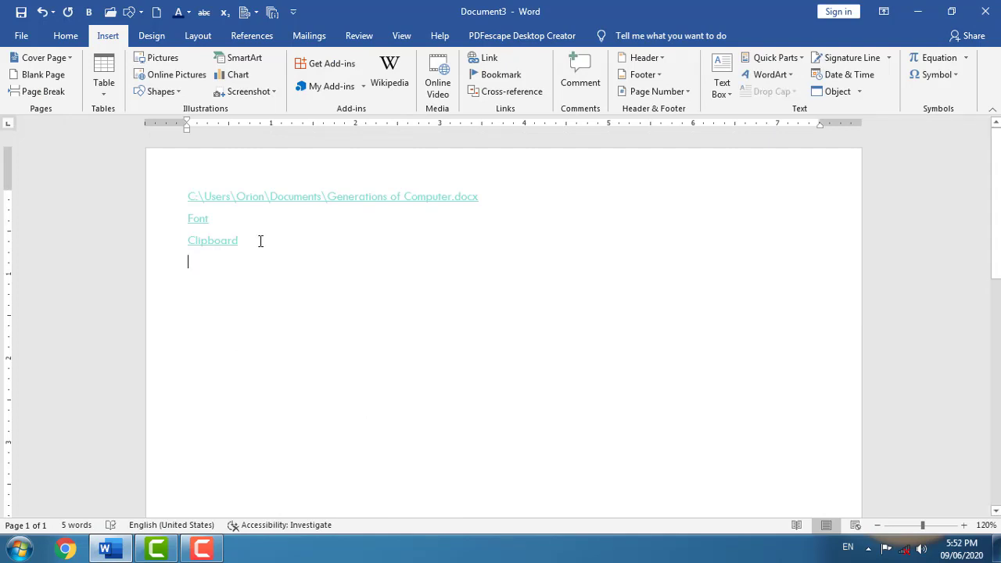
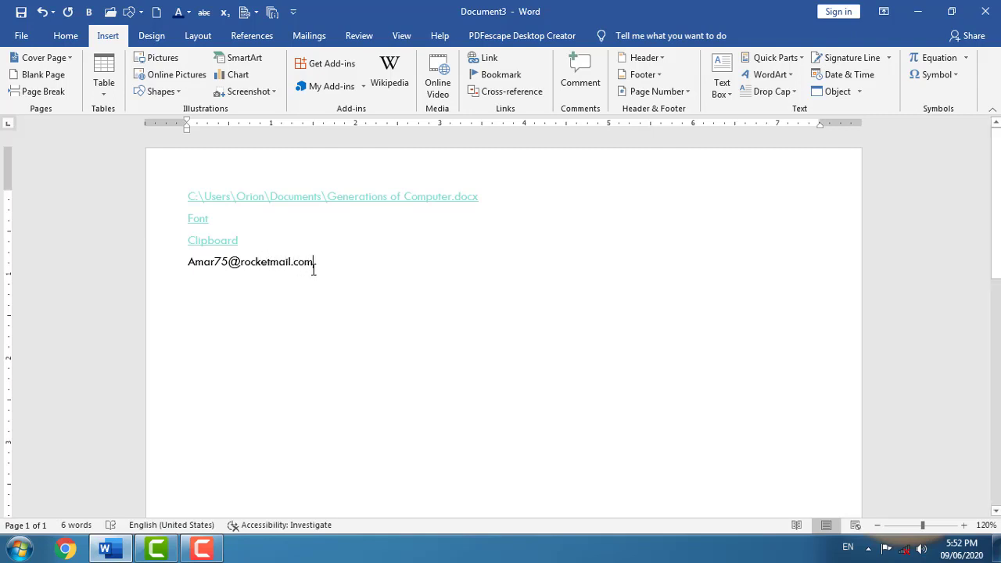
- Enter an e-mail address so Word auto-links it, then follow the link to start a message
key("Return")
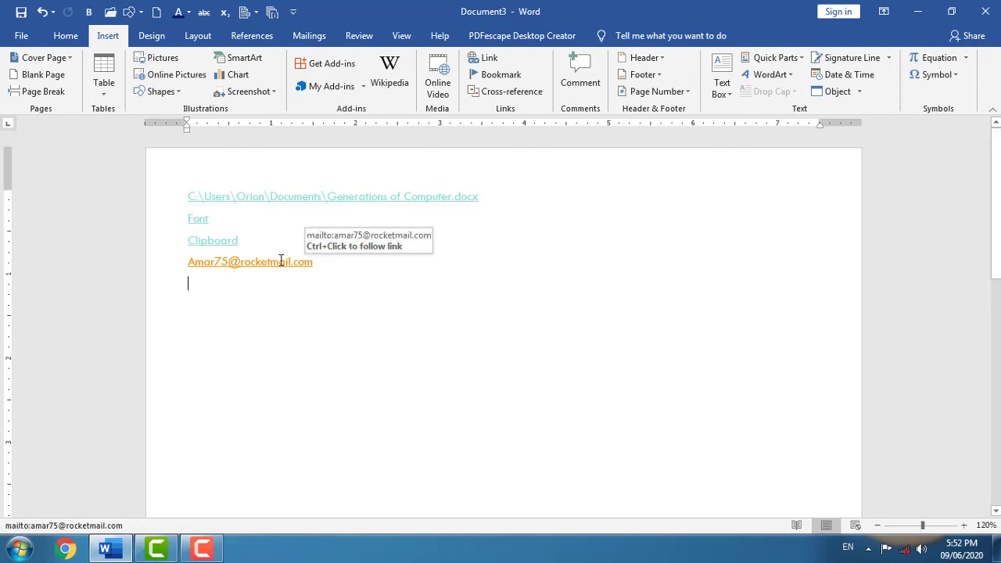
left_click(284, 265, "ctrl")
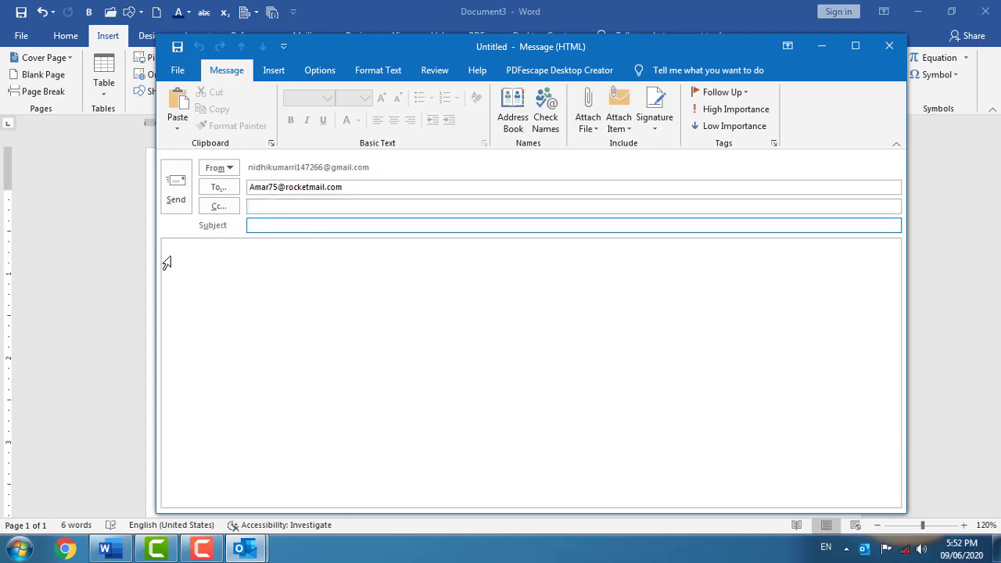
- Close the new Outlook message without saving it and add an empty line in Word
left_click(349, 187)
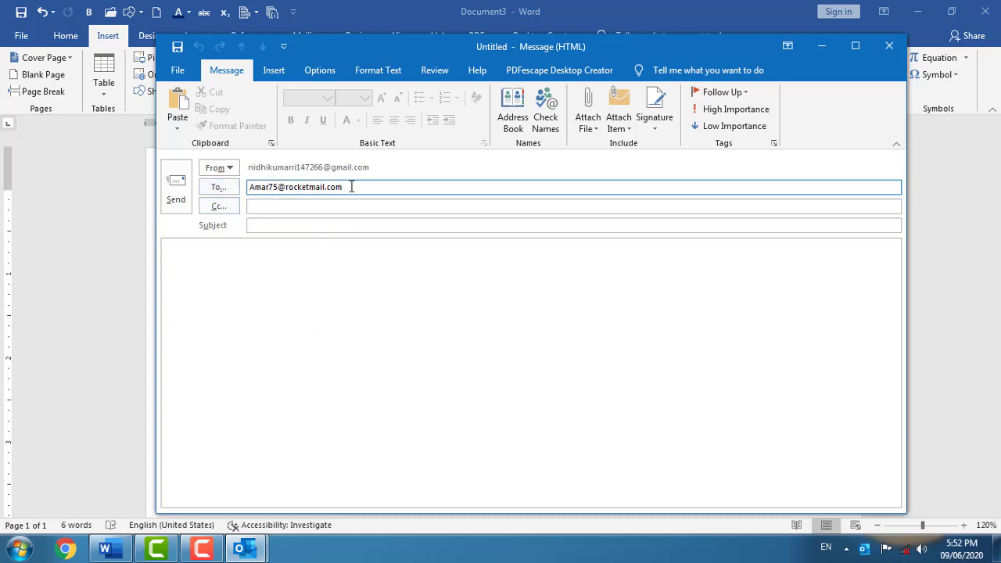
left_click(888, 46)
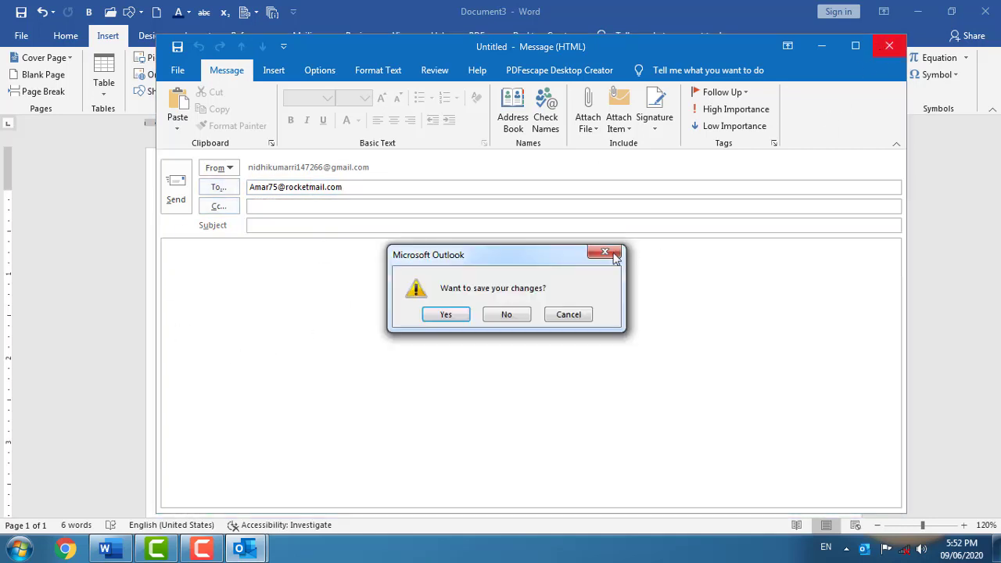
left_click(521, 308)
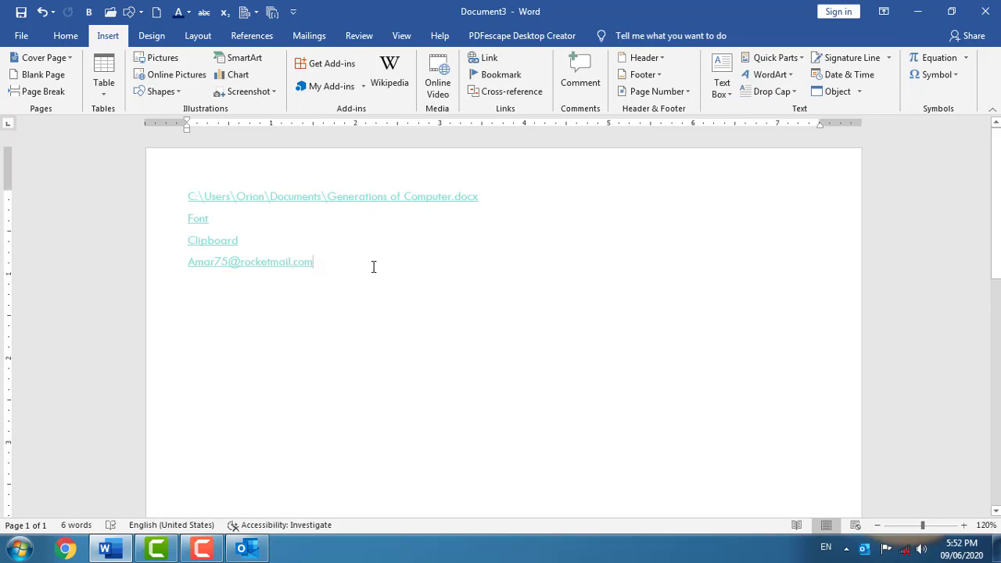
key("Return")
- Open Generations of Computer from the Recent list and place the cursor at the third-generation heading
key("ctrl+o")
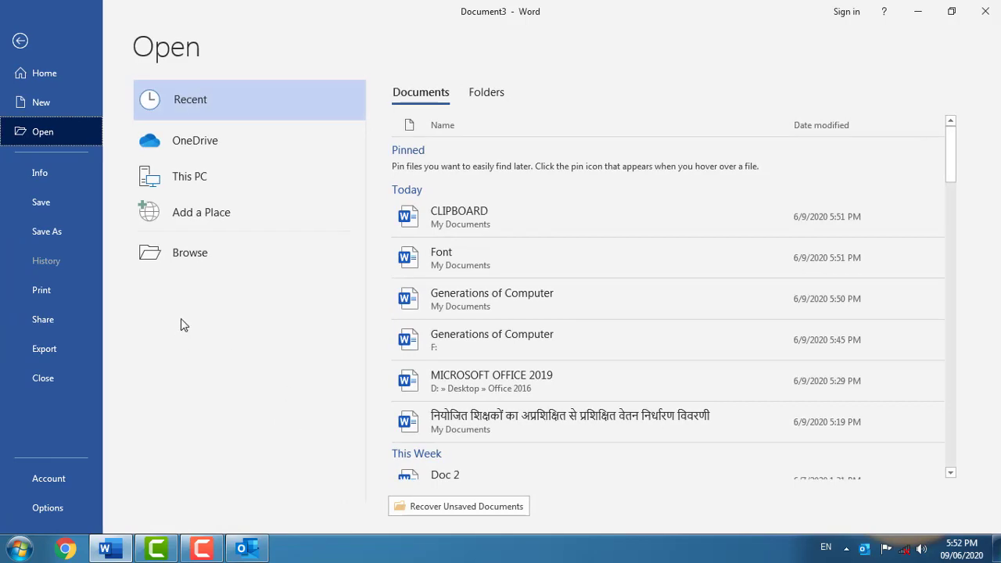
left_click(483, 299)
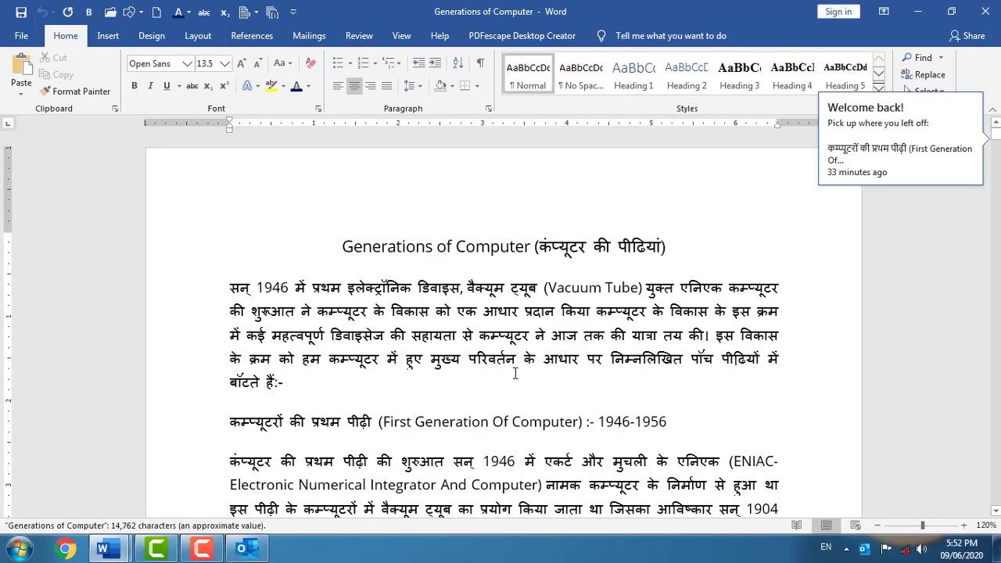
scroll(482, 386, "down", 3)
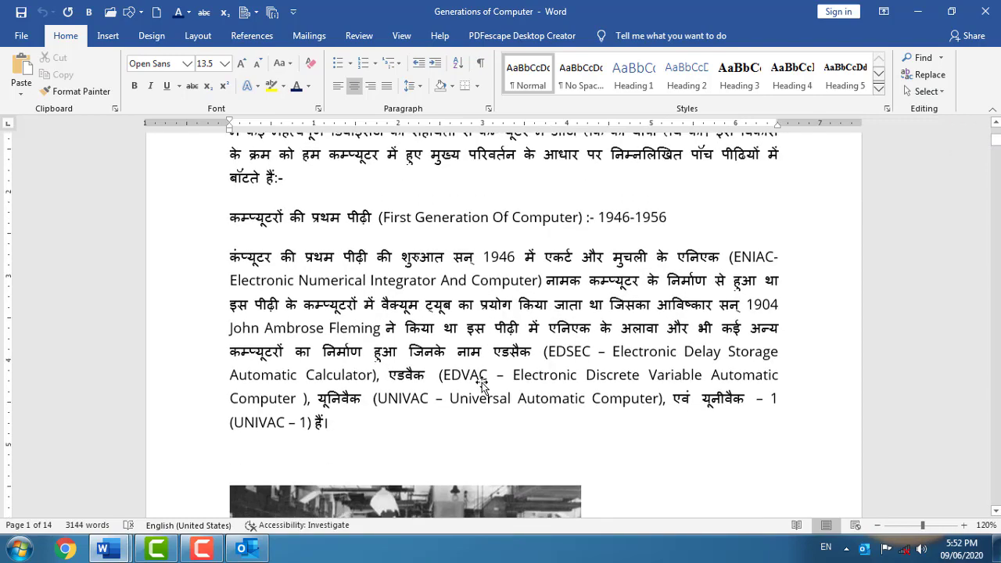
scroll(481, 387, "down", 15)
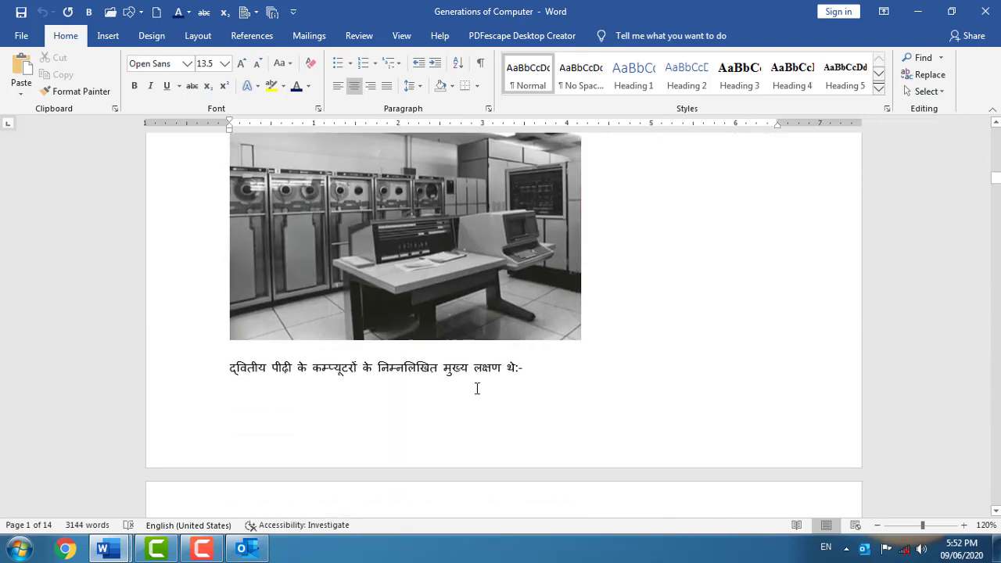
scroll(477, 388, "down", 5)
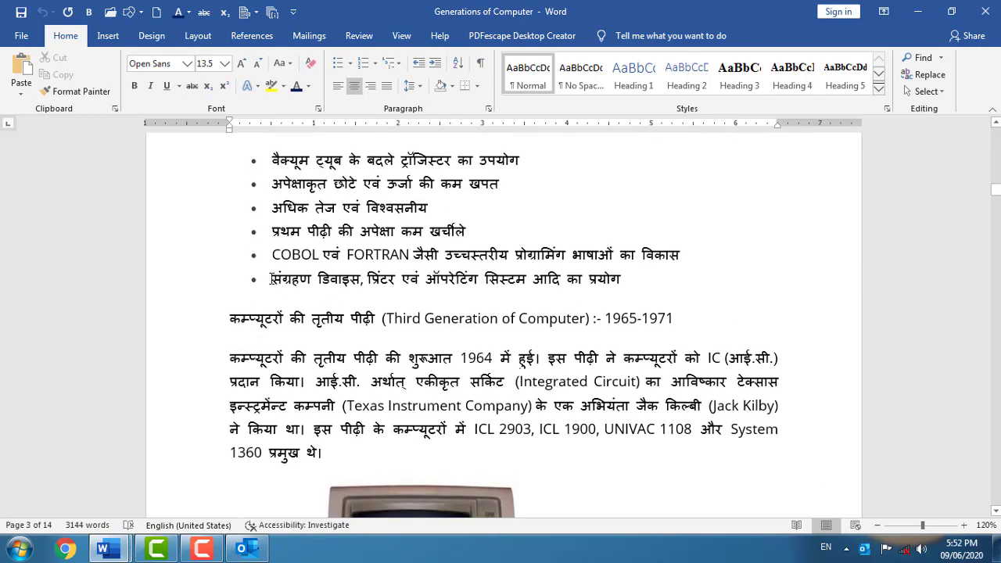
left_click(228, 319)
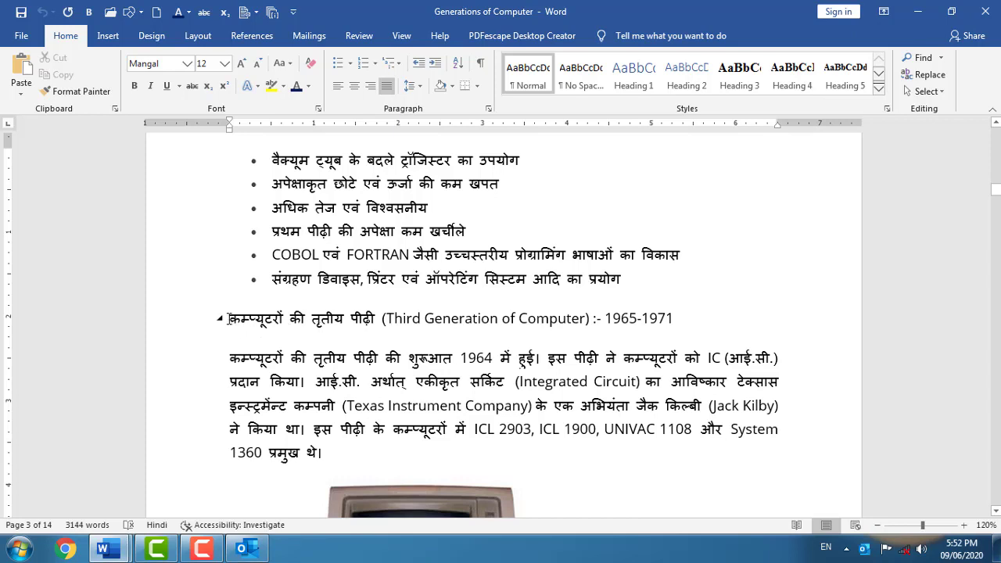
- Create a bookmark named 'Third' at the third-generation heading via Insert > Bookmark
left_click(107, 36)
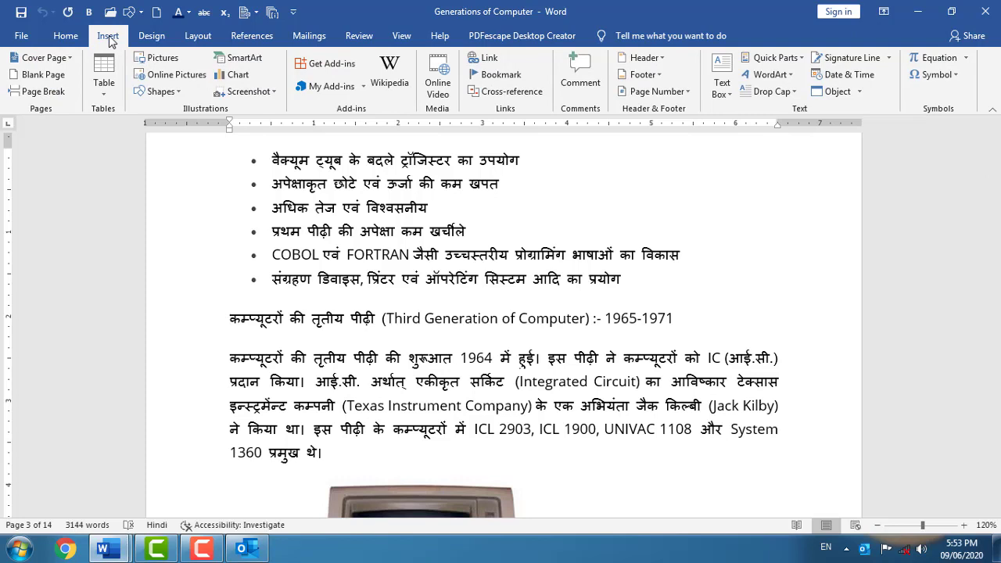
left_click(492, 74)
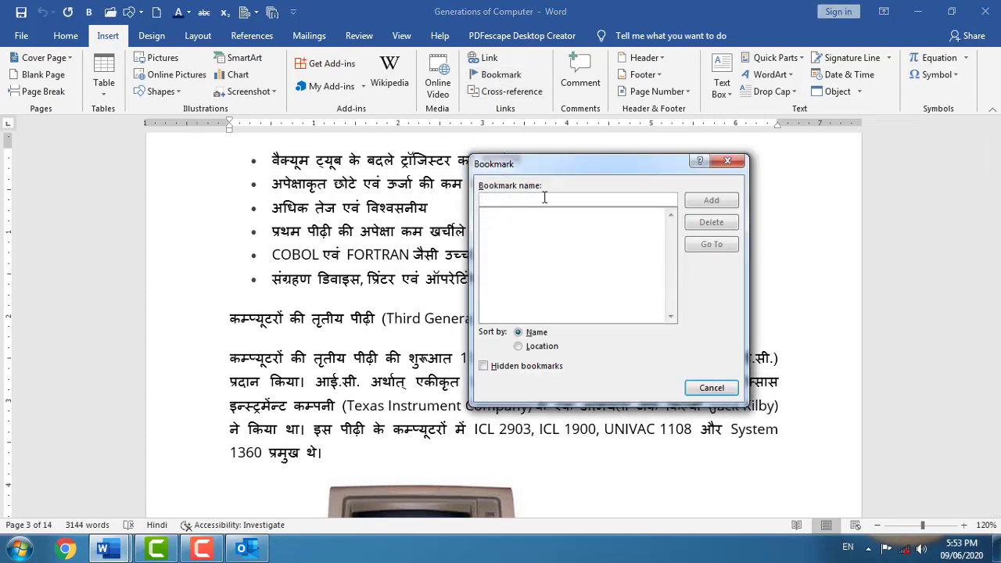
type("Third")
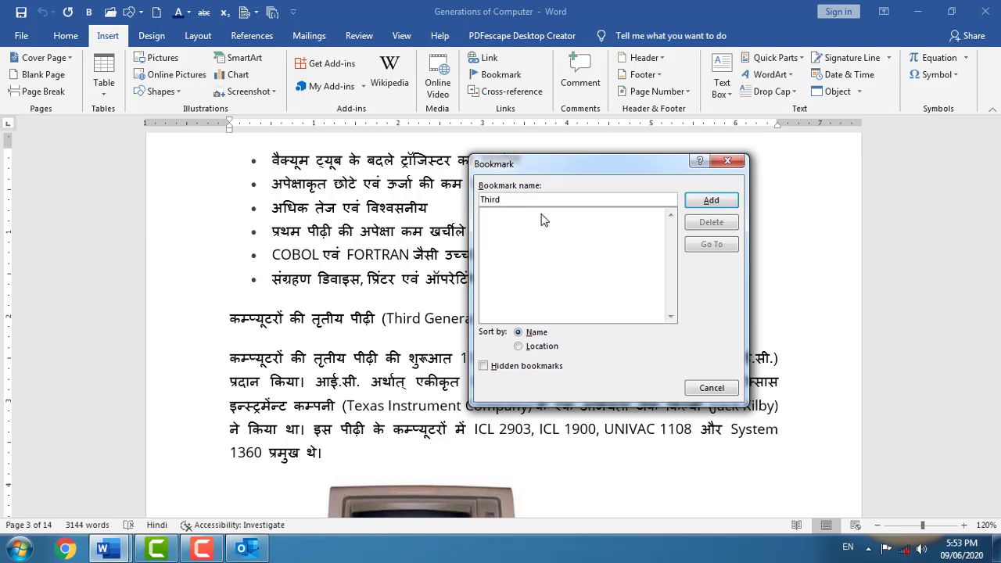
left_click(710, 201)
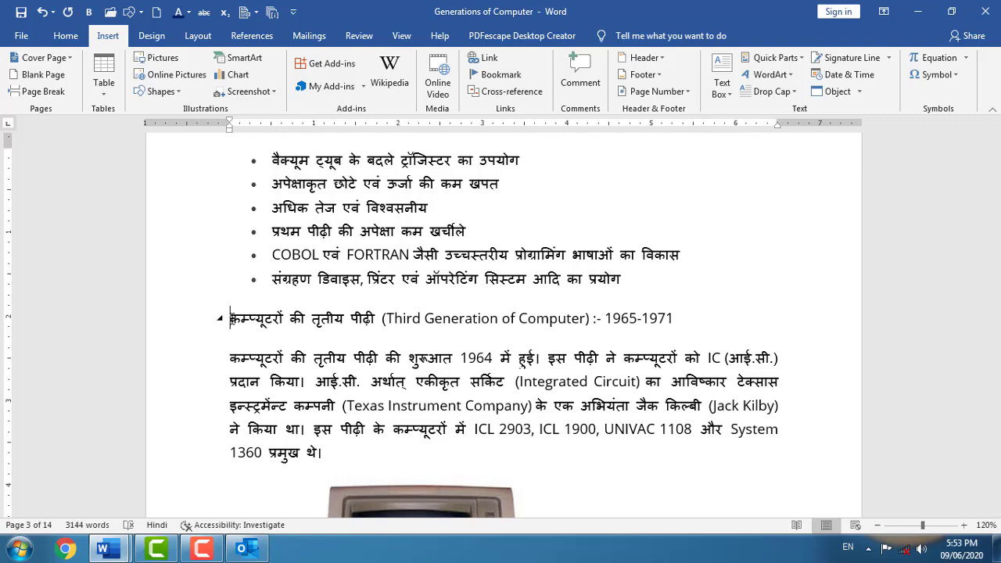
- From a later page, use Go To on the Third bookmark to return to the third-generation heading
scroll(529, 373, "down", 15)
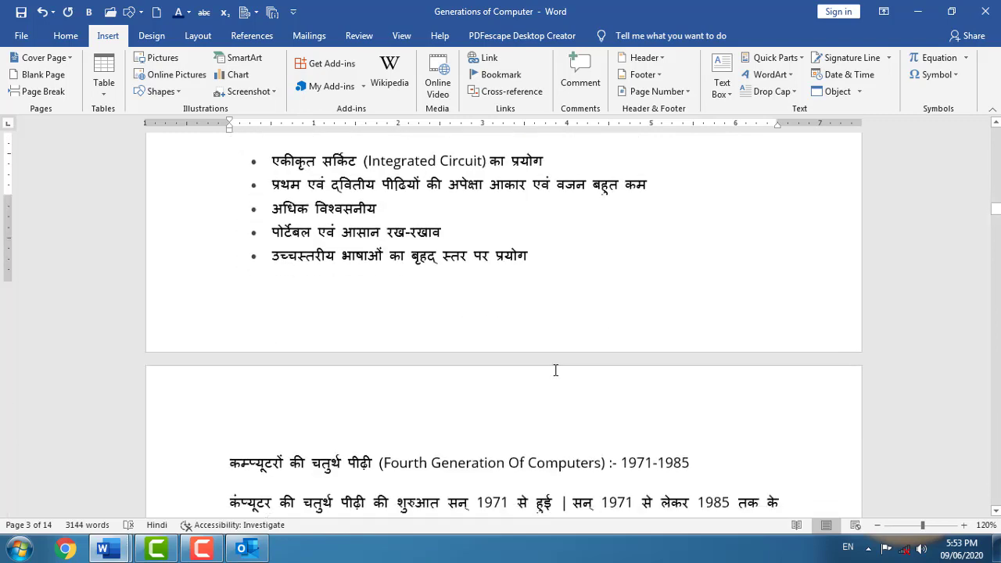
scroll(539, 227, "down", 2)
left_click_drag(995, 224, 995, 360)
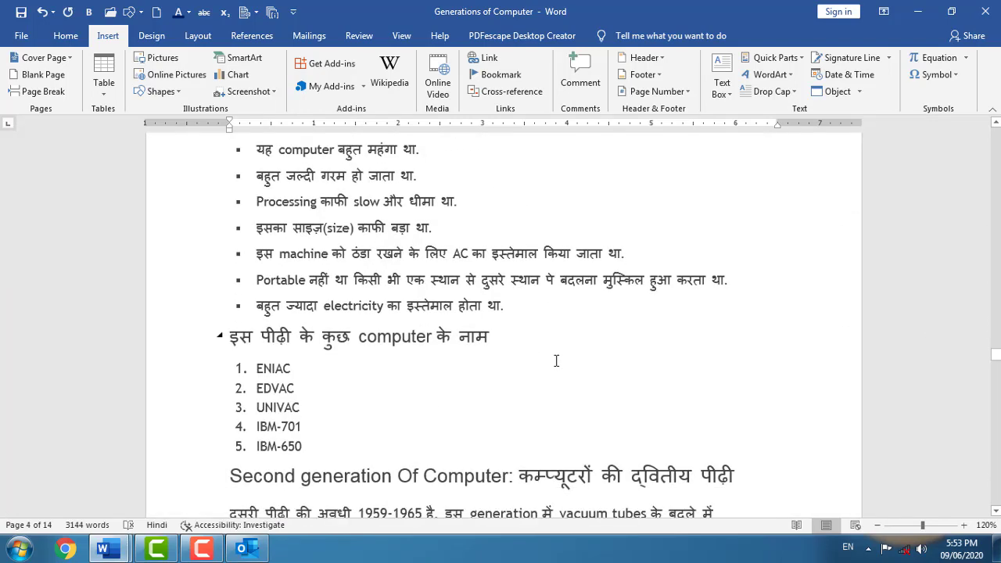
left_click(429, 338)
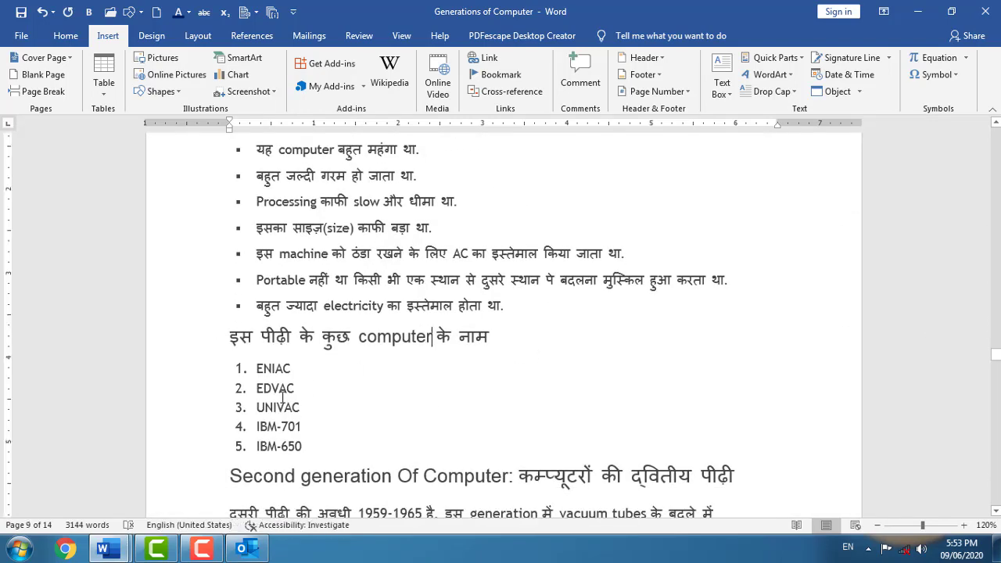
left_click(501, 74)
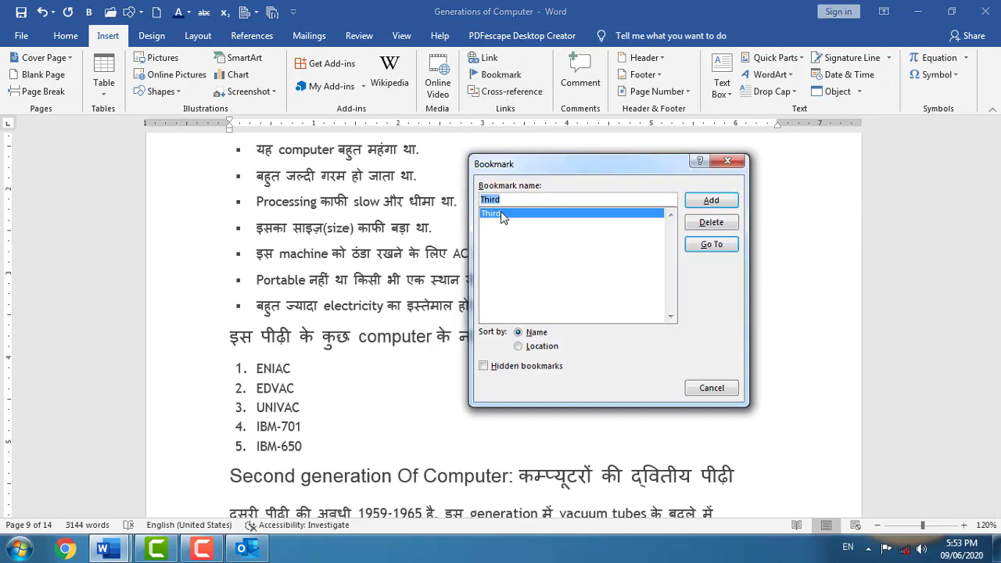
left_click(717, 249)
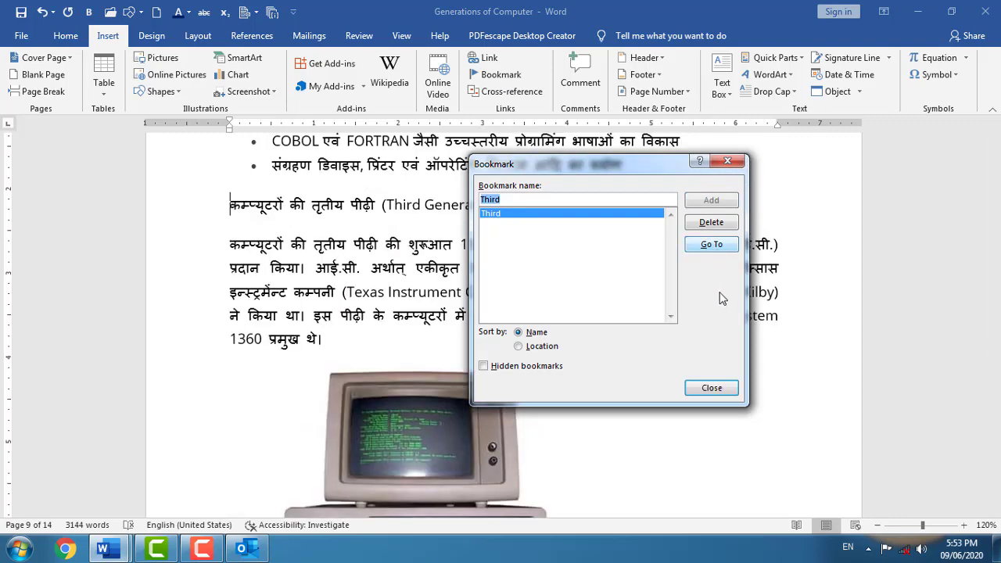
left_click(713, 387)
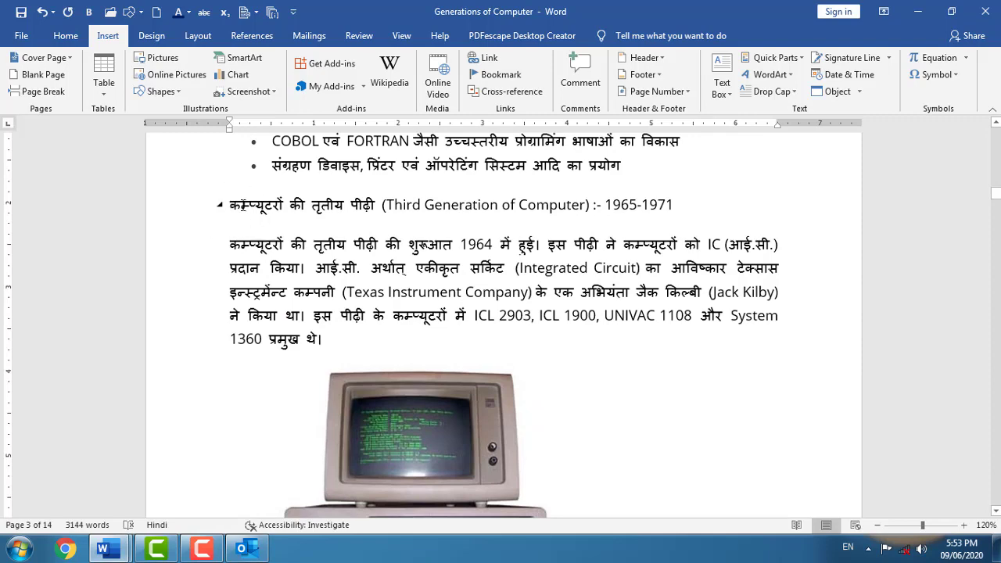
scroll(531, 412, "up", 10)
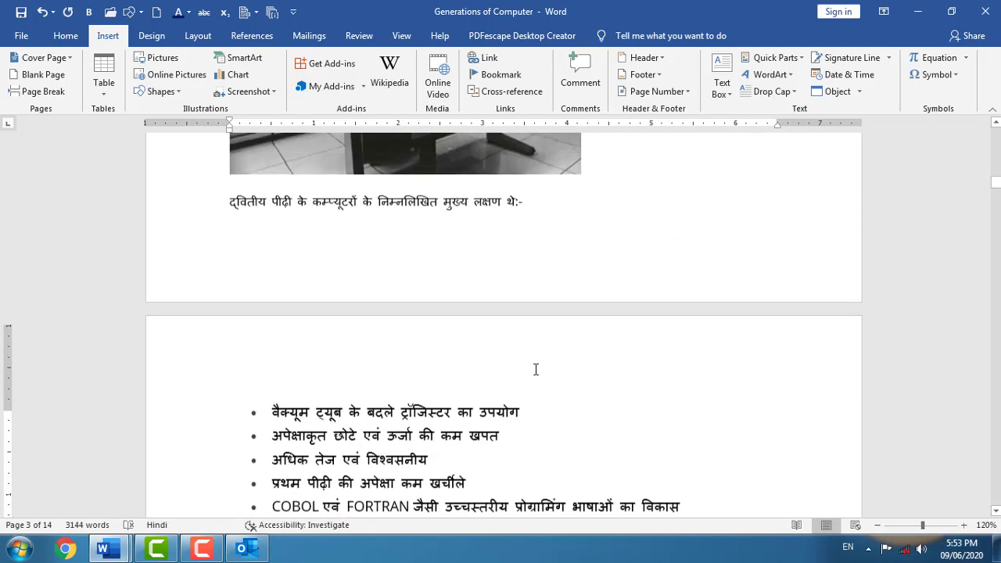
scroll(521, 305, "up", 12)
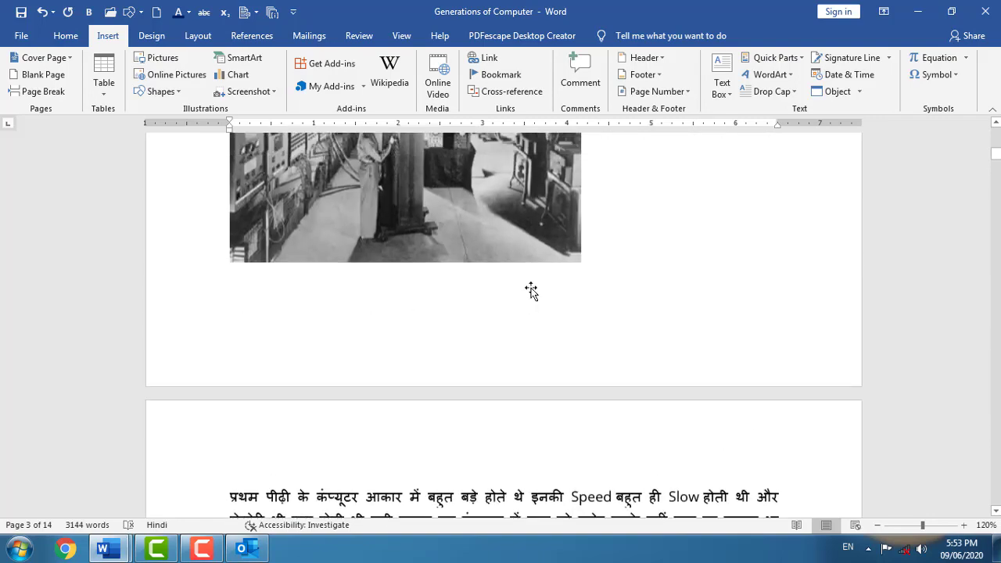
- Change the six first-generation characteristic bullets to a numbered list 1–6
left_click_drag(995, 148, 991, 134)
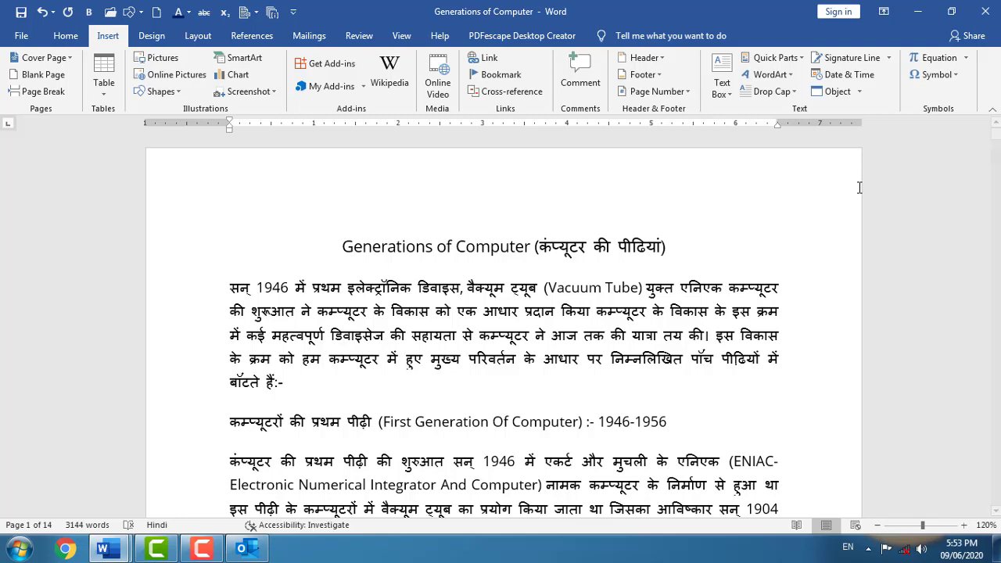
scroll(744, 168, "down", 10)
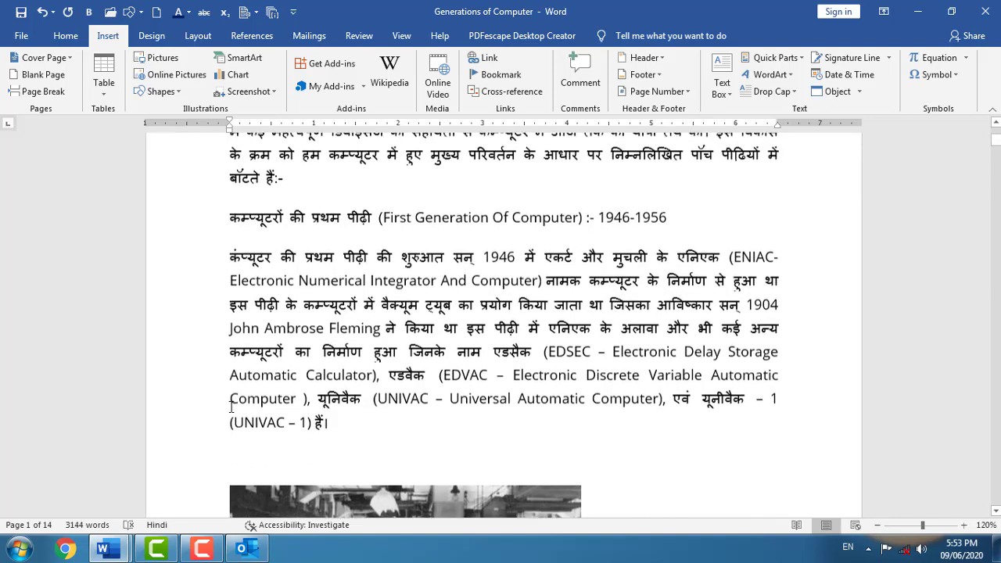
scroll(310, 408, "down", 5)
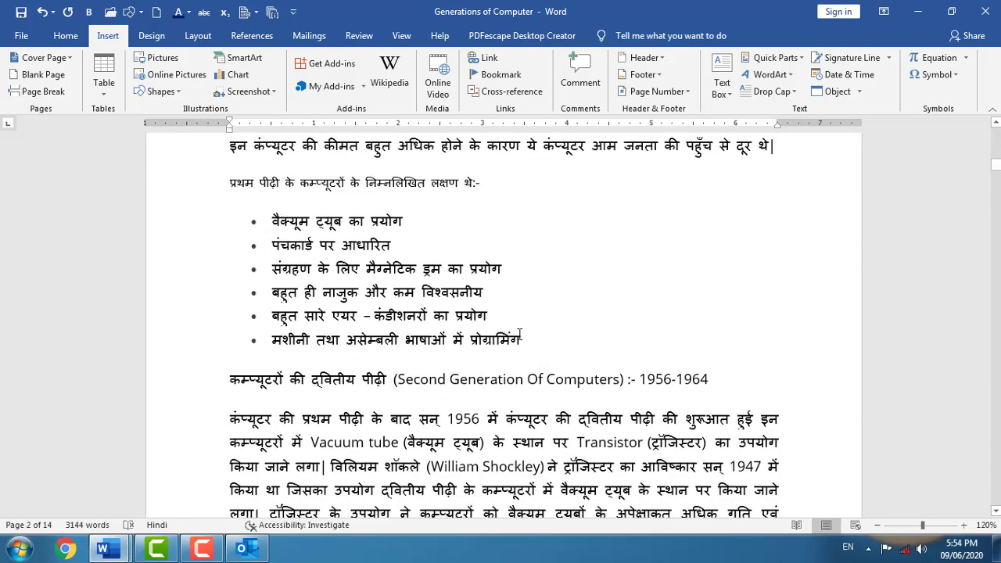
left_click(244, 222, "shift")
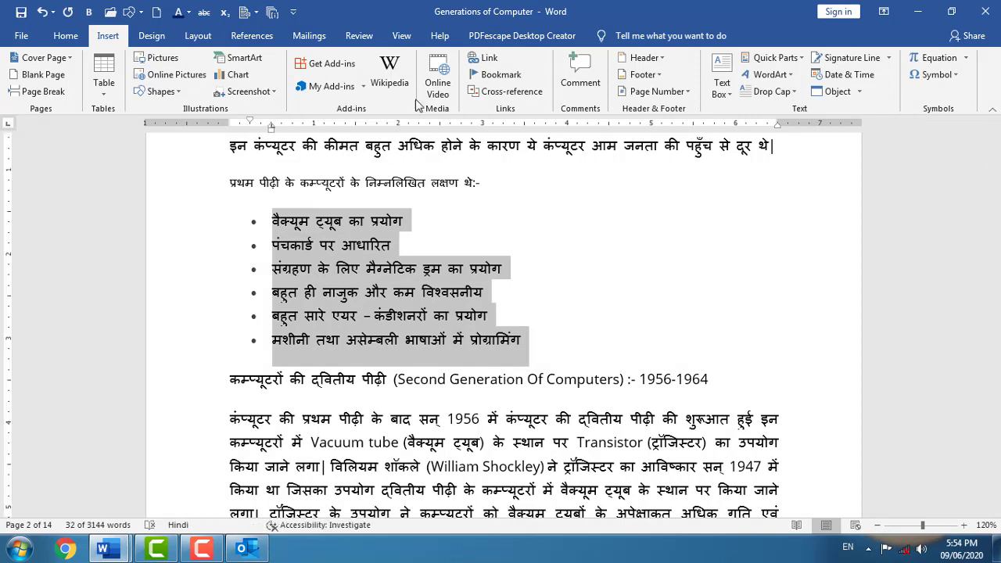
left_click(66, 35)
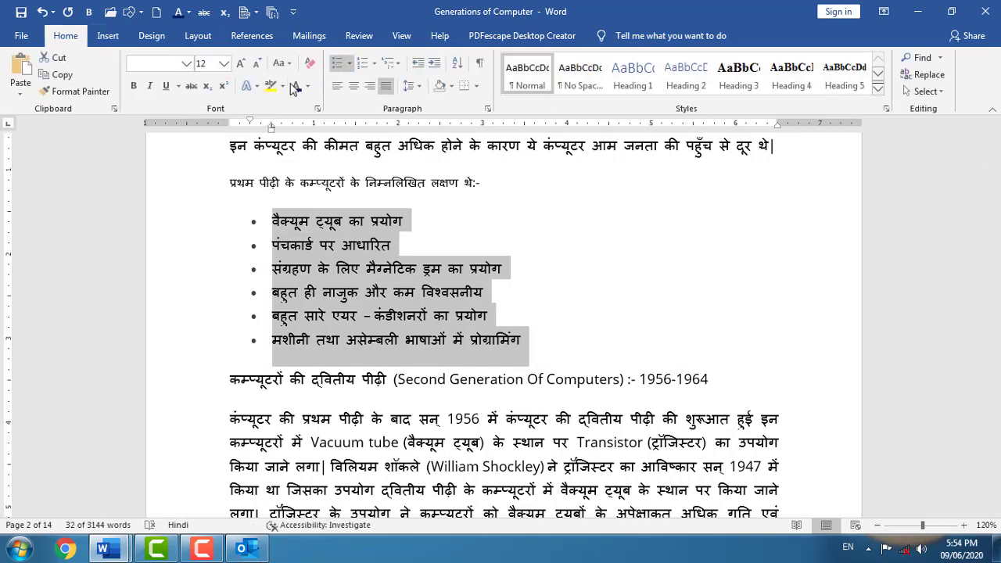
left_click(363, 64)
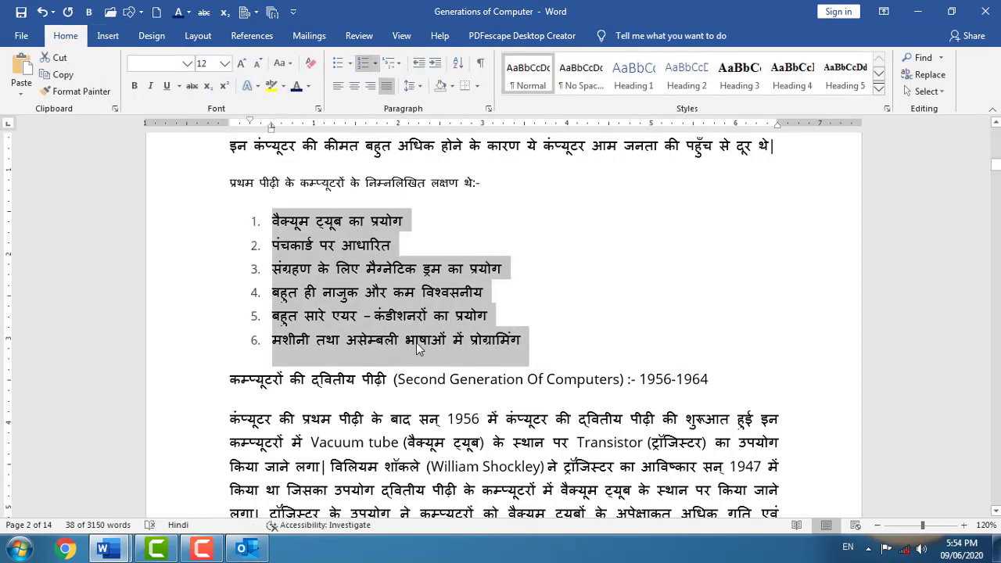
scroll(418, 348, "up", 10)
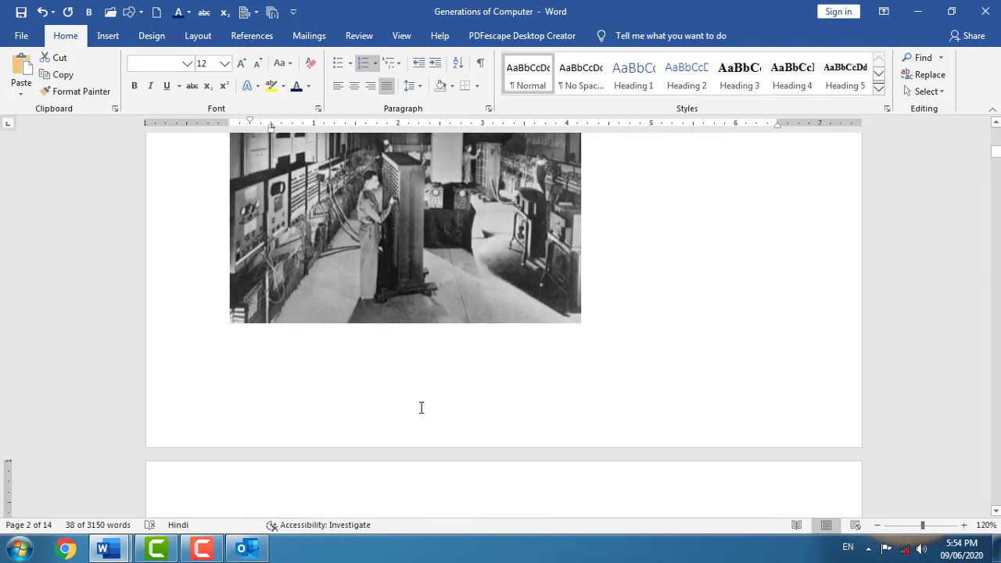
scroll(412, 409, "up", 6)
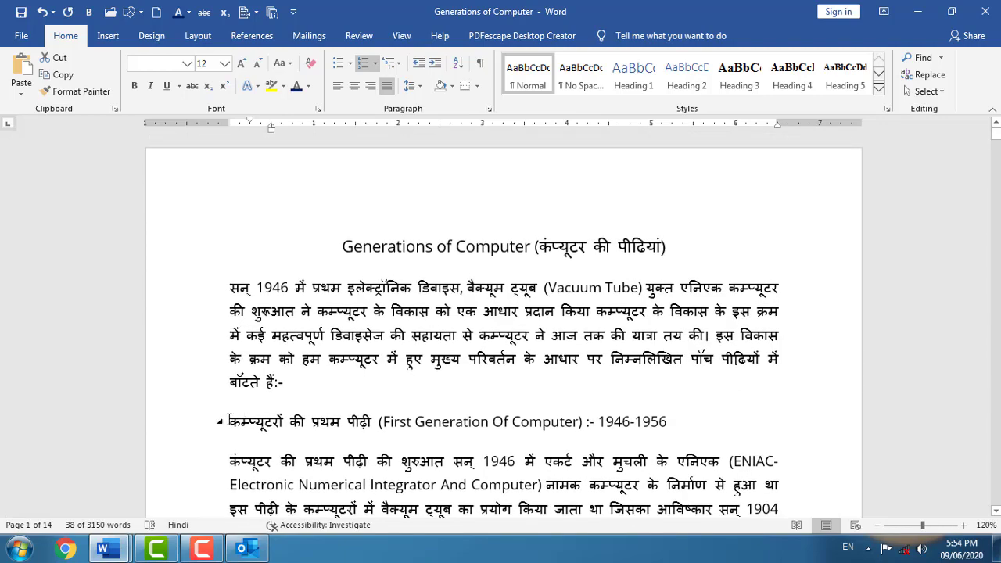
- Apply the Heading 1 style to the First Generation Of Computer heading line
left_click_drag(228, 420, 684, 426)
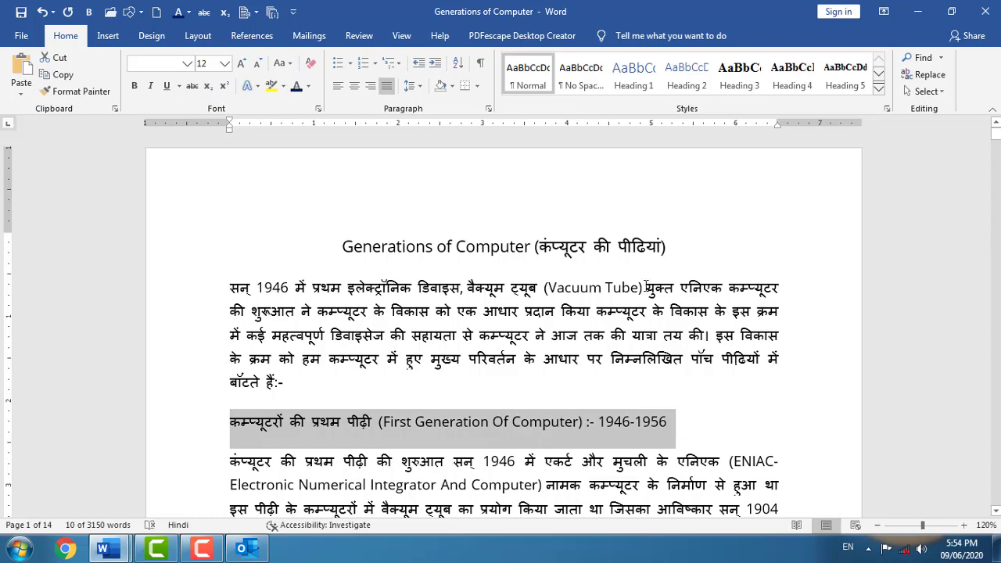
left_click(633, 78)
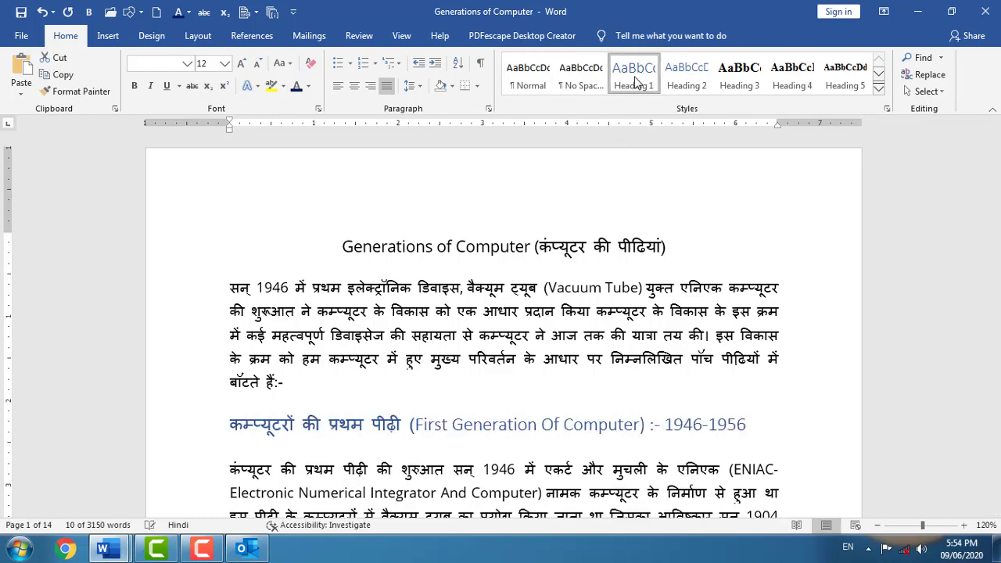
left_click(635, 82)
- Place the cursor after the transistor inventor's name in the second-generation paragraph
scroll(311, 385, "down", 3)
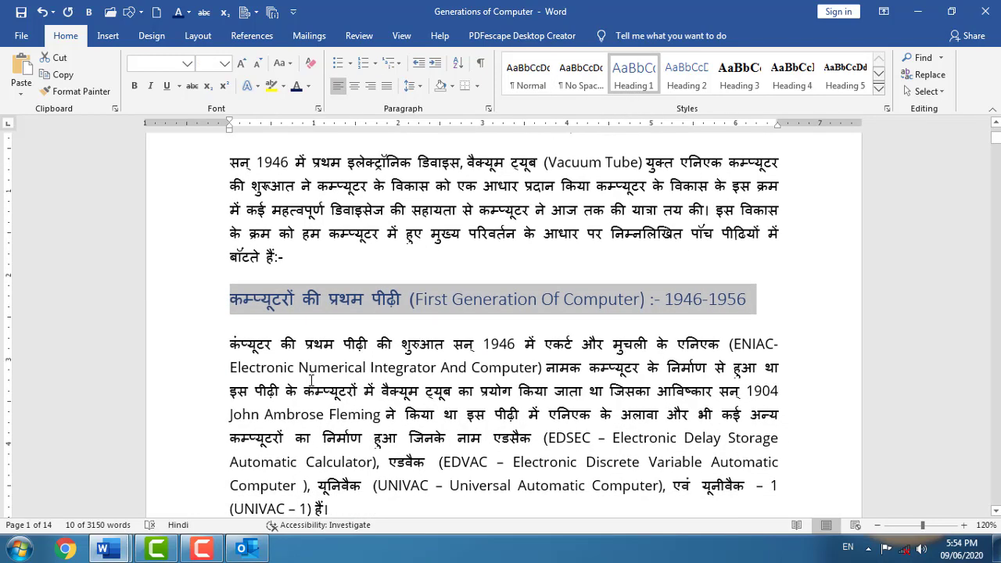
scroll(304, 379, "down", 15)
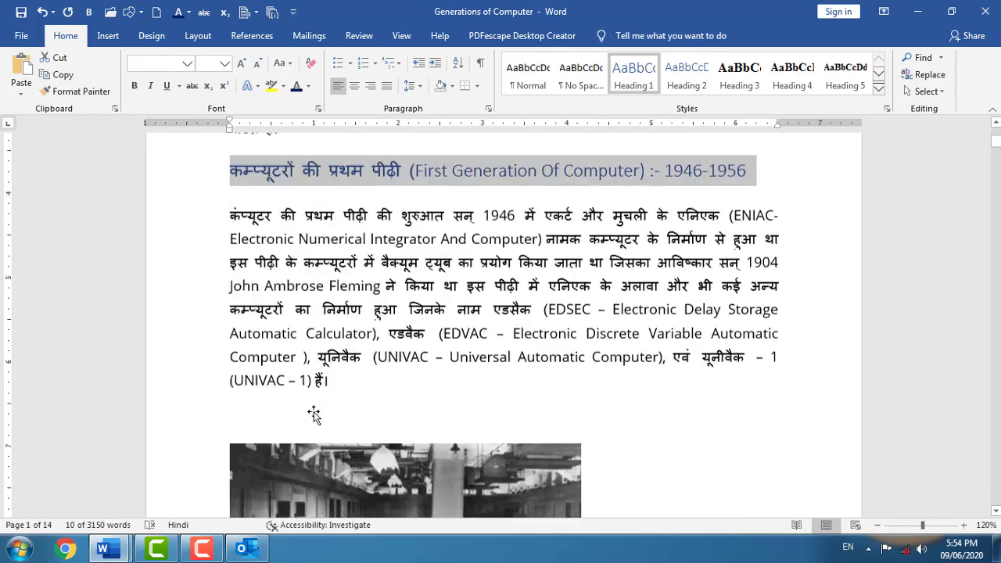
scroll(266, 435, "down", 8)
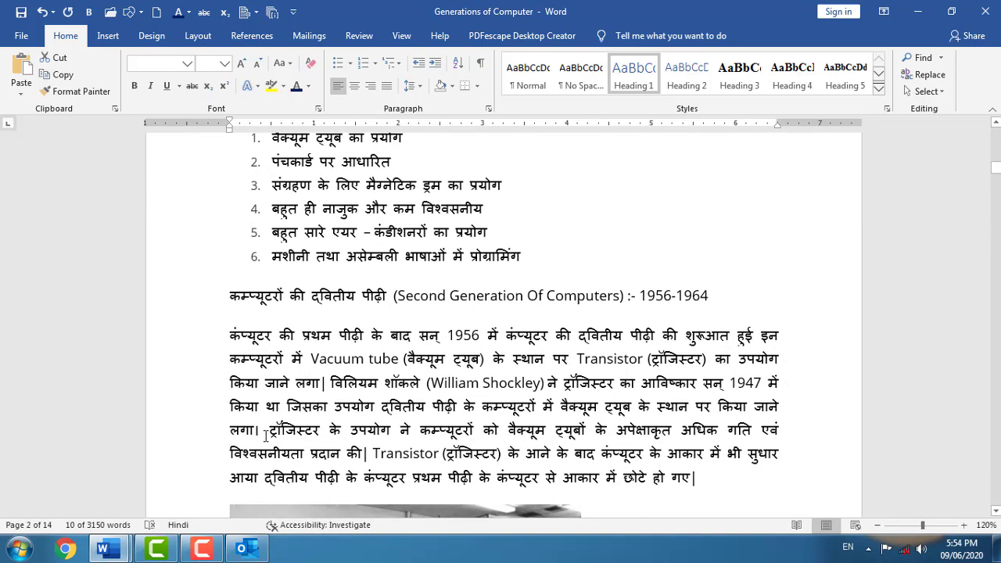
scroll(358, 307, "down", 2)
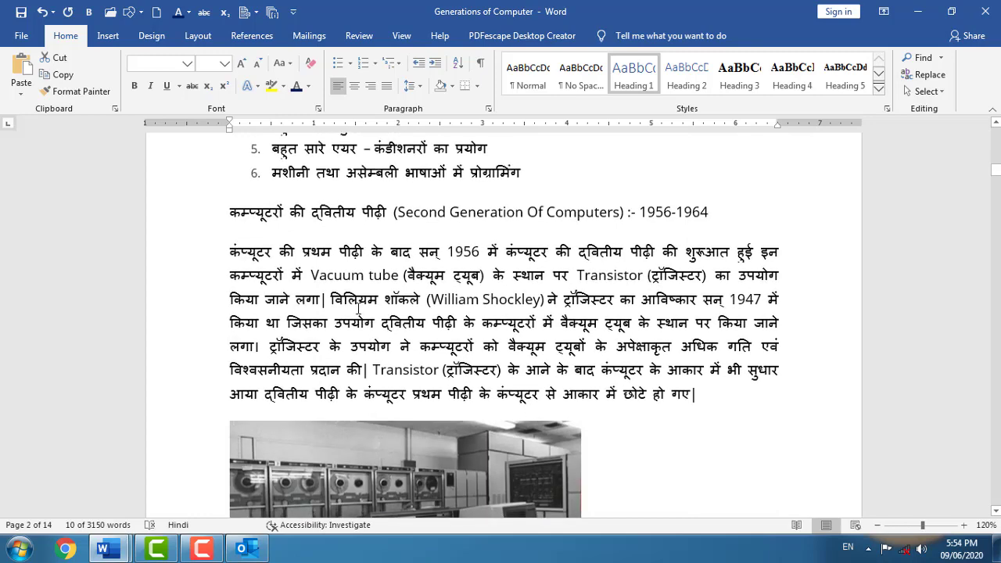
mouse_move(331, 300)
left_mouse_down()
mouse_move(420, 303)
mouse_move(322, 305)
mouse_move(335, 304)
left_mouse_up()
left_click(419, 305)
- Insert footnote 1 after the inventor's name with short placeholder note text
left_click(252, 36)
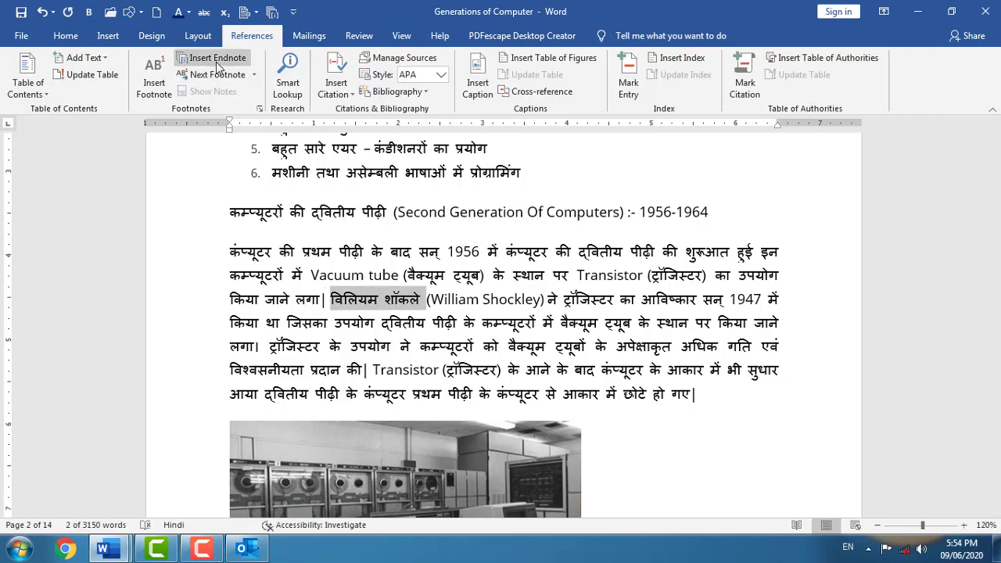
left_click(153, 86)
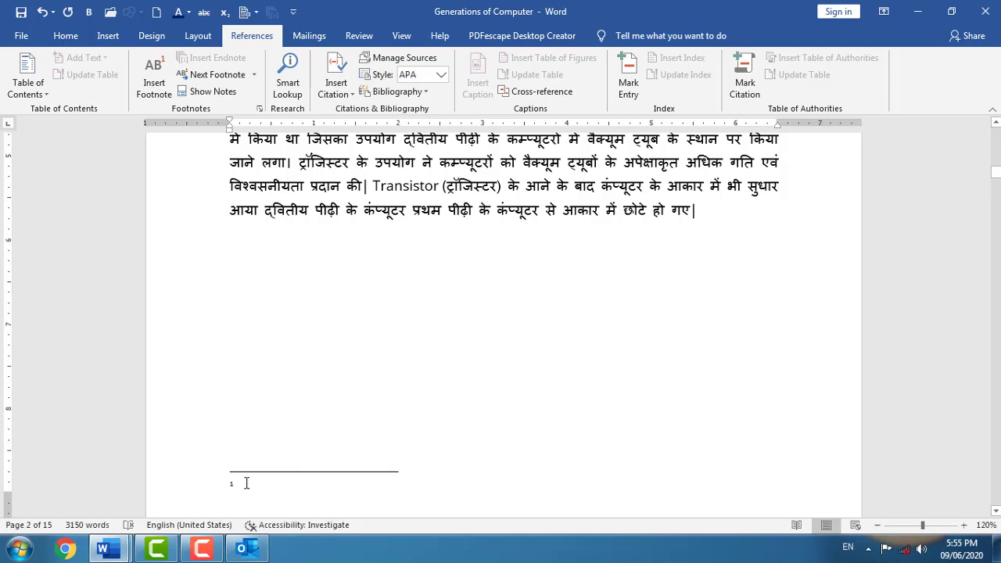
type("Kf hkjhklhil ")
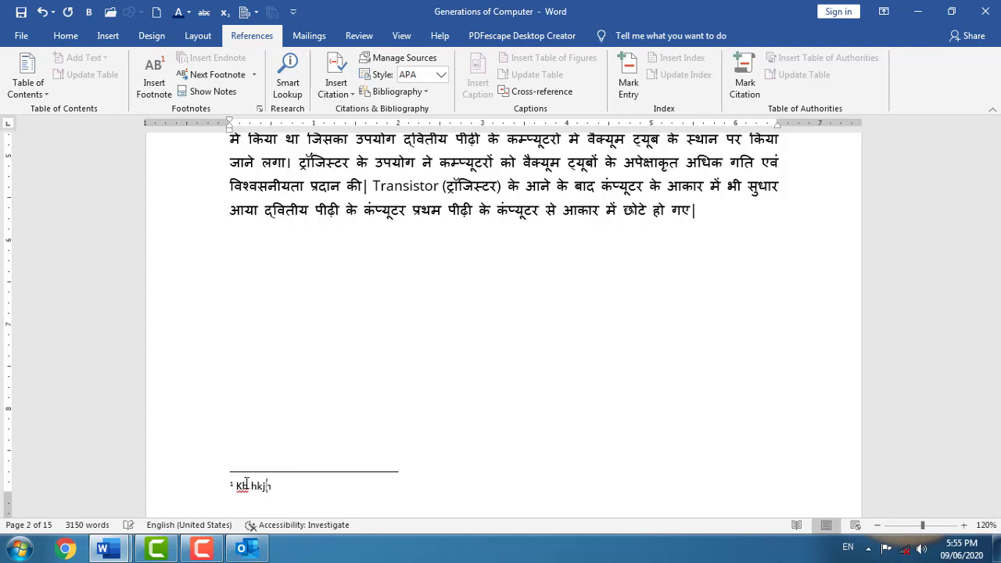
type("uyilhklhkljh lkhlkhlkhlk lkhkjhlkh")
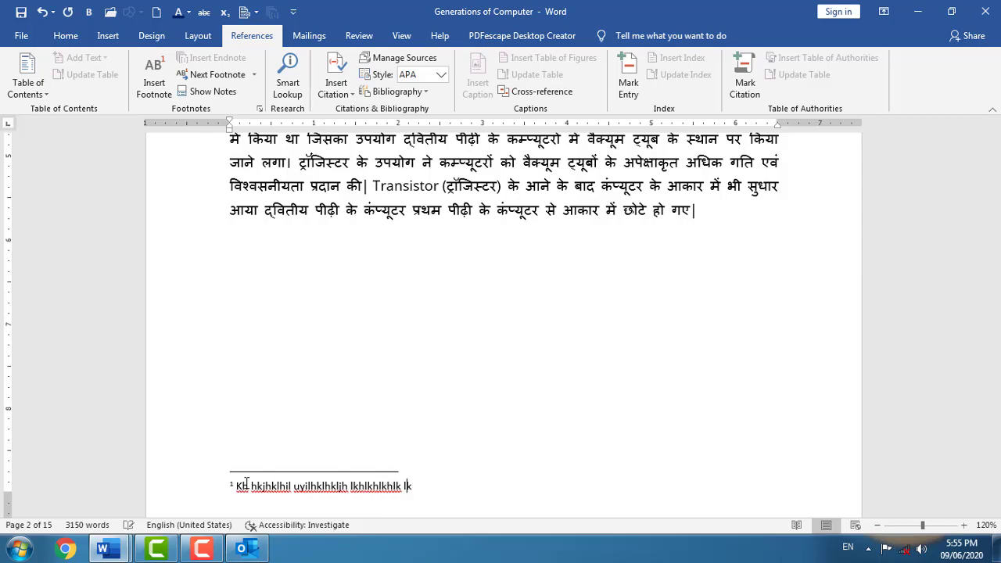
left_click(746, 334)
- Click back into the numbered list, then move down to the second-generation paragraph
scroll(431, 451, "down", 3)
scroll(301, 356, "up", 15)
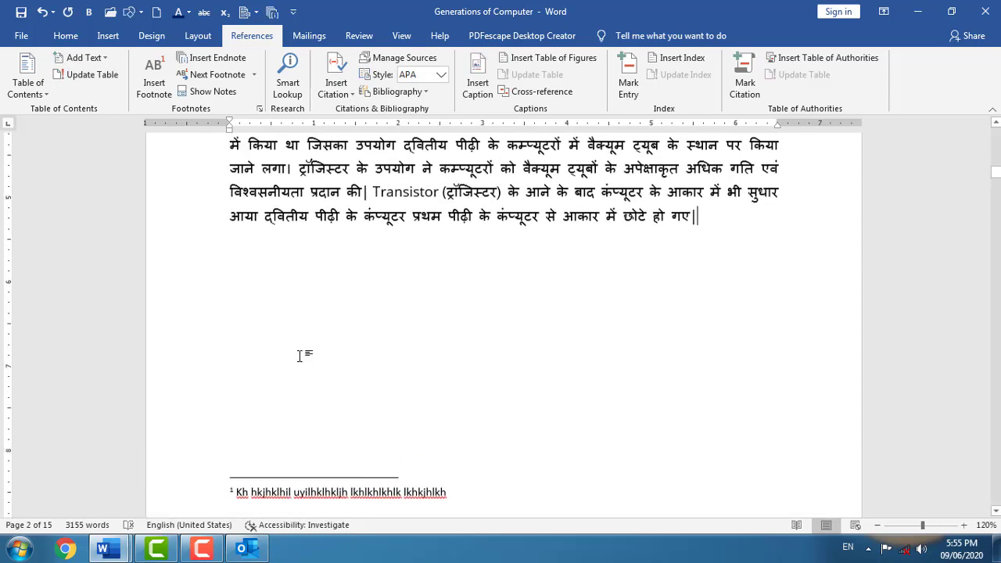
scroll(354, 375, "up", 1)
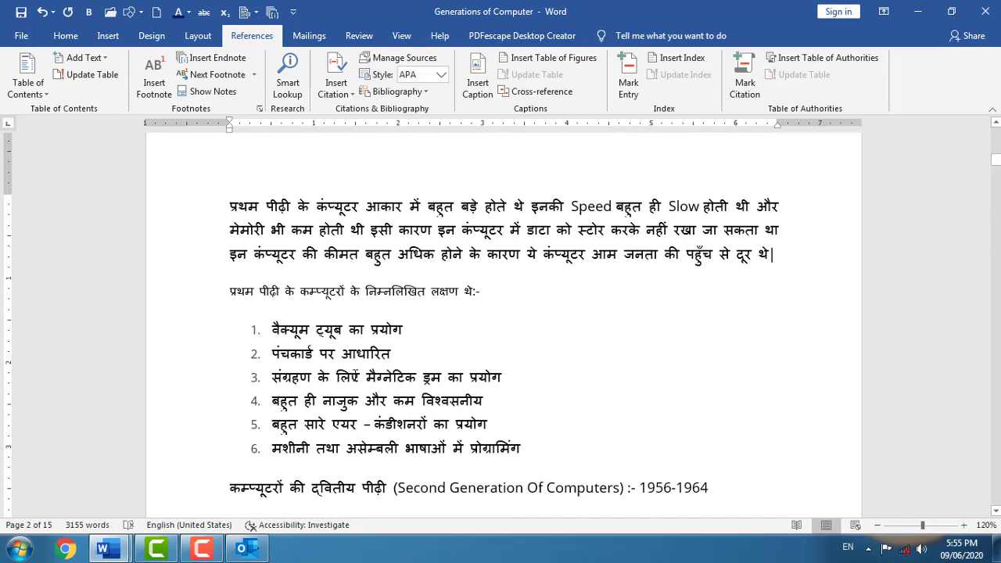
left_click(481, 362)
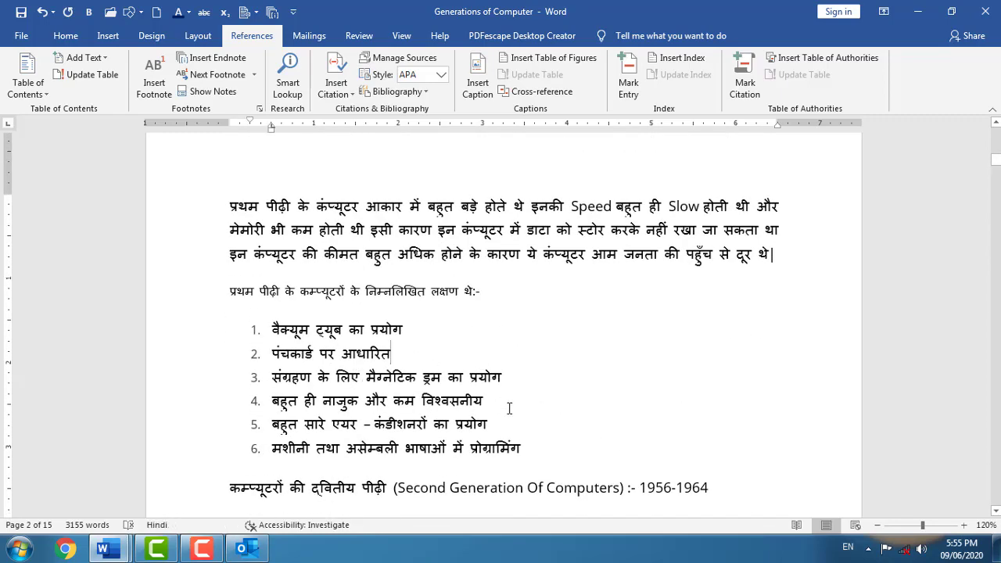
scroll(509, 408, "up", 5)
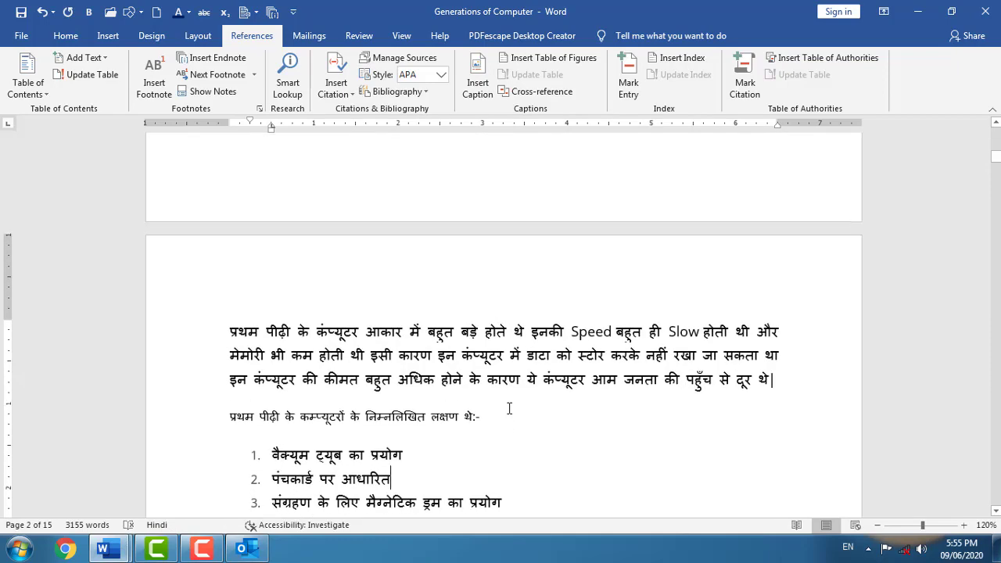
scroll(509, 408, "down", 3)
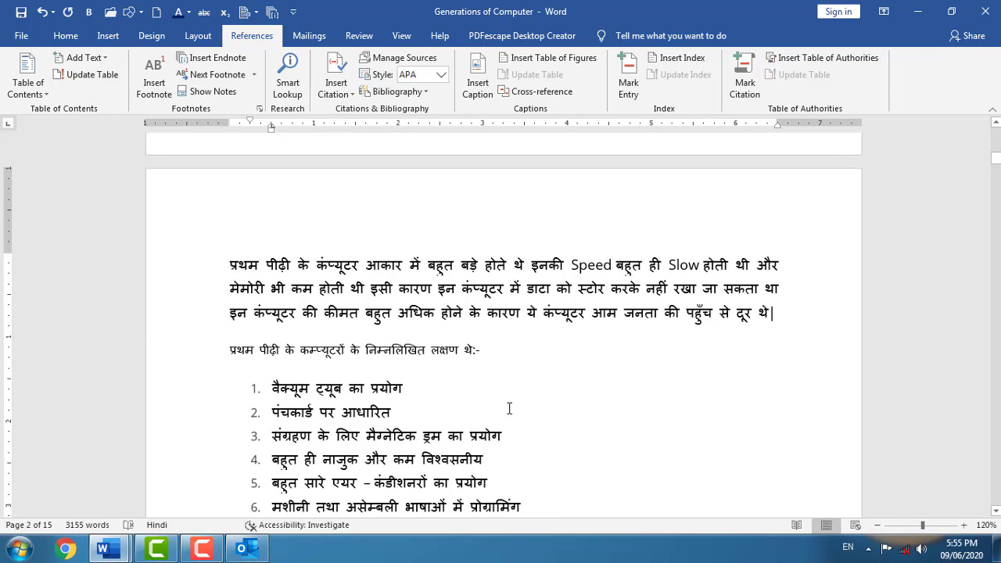
scroll(509, 408, "down", 3)
scroll(466, 324, "down", 6)
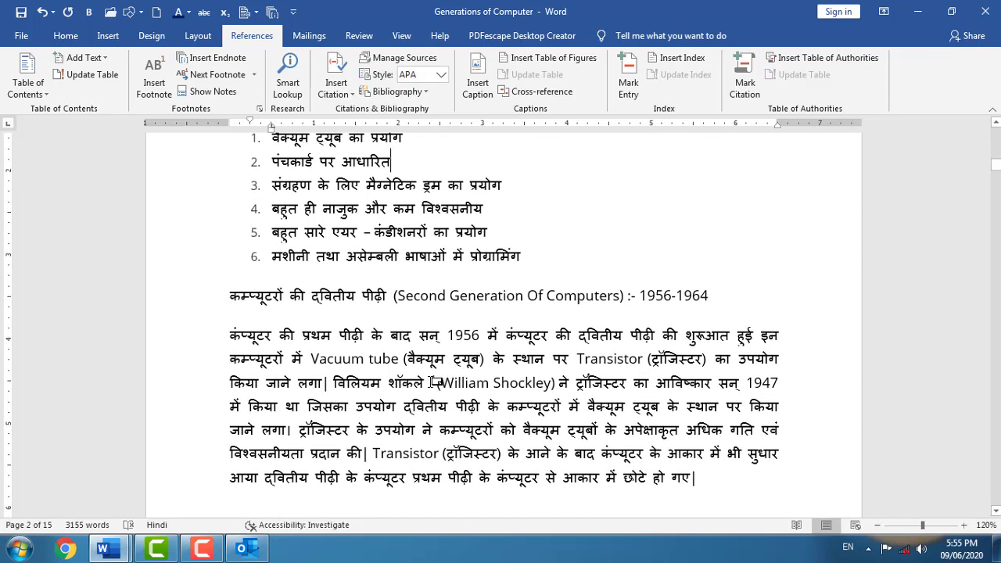
mouse_move(436, 382)
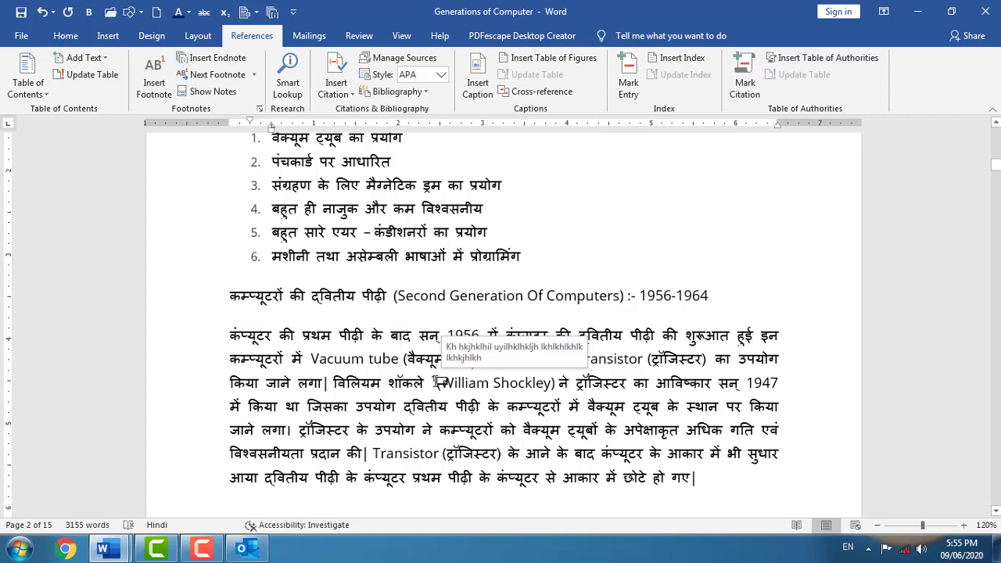
scroll(438, 379, "down", 6)
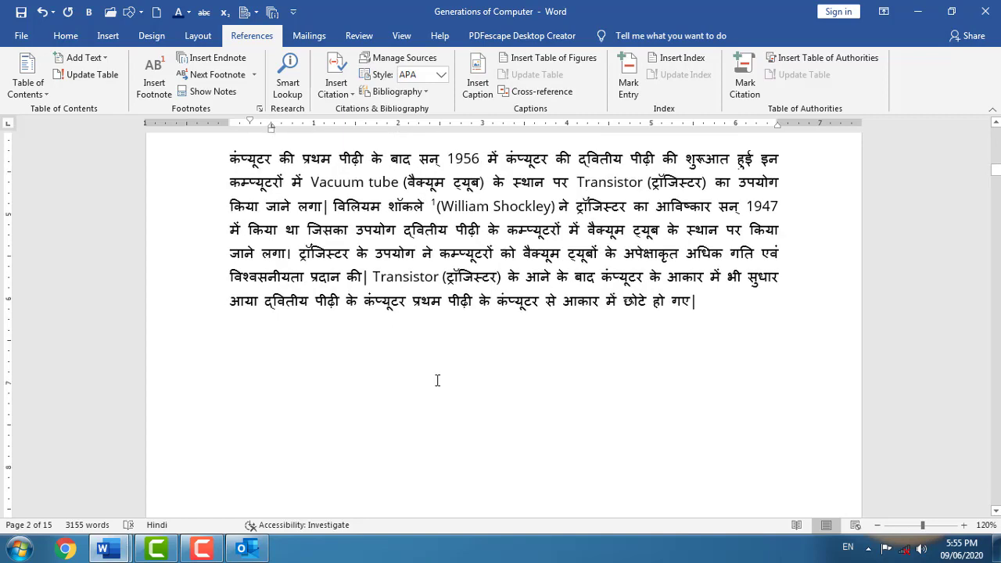
- Insert the built-in Fourier Series equation into the second-generation paragraph's last line
double_click(245, 319)
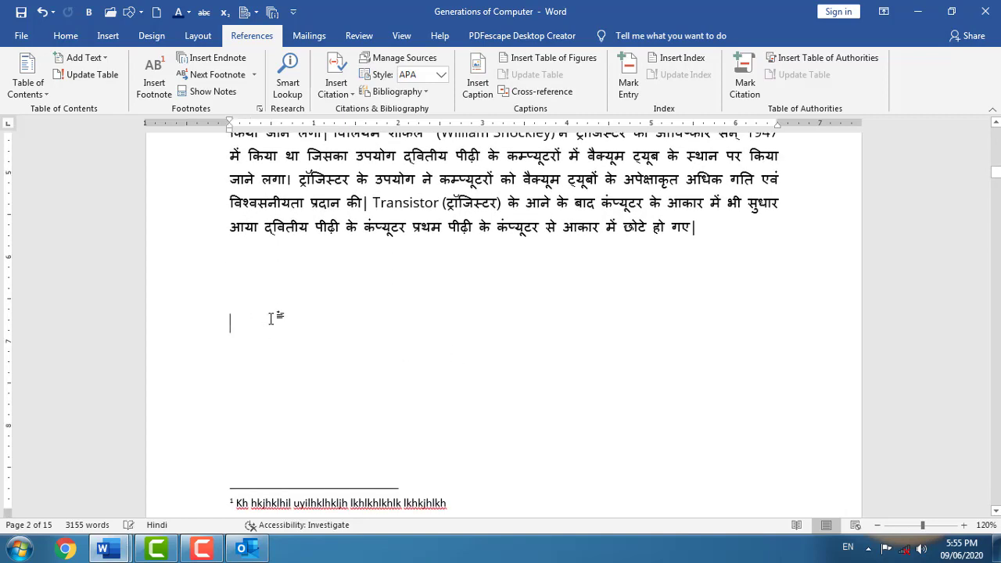
left_click(102, 36)
left_click(964, 66)
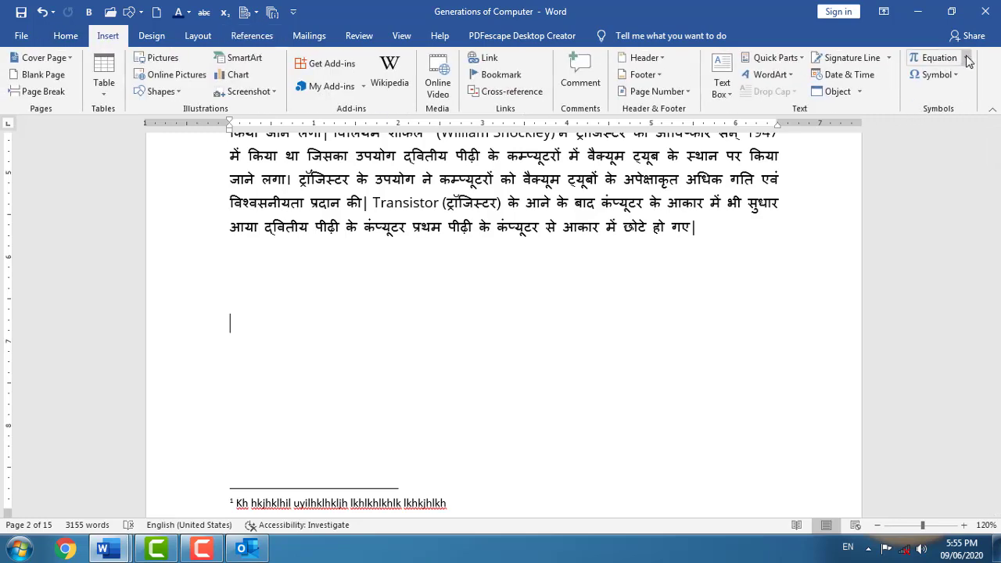
left_click(684, 366)
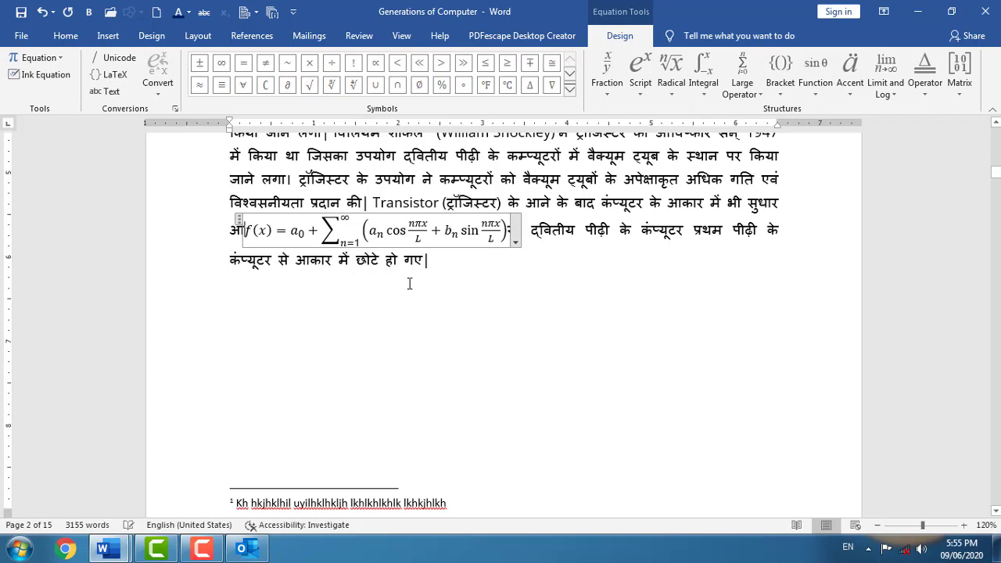
scroll(396, 347, "down", 10)
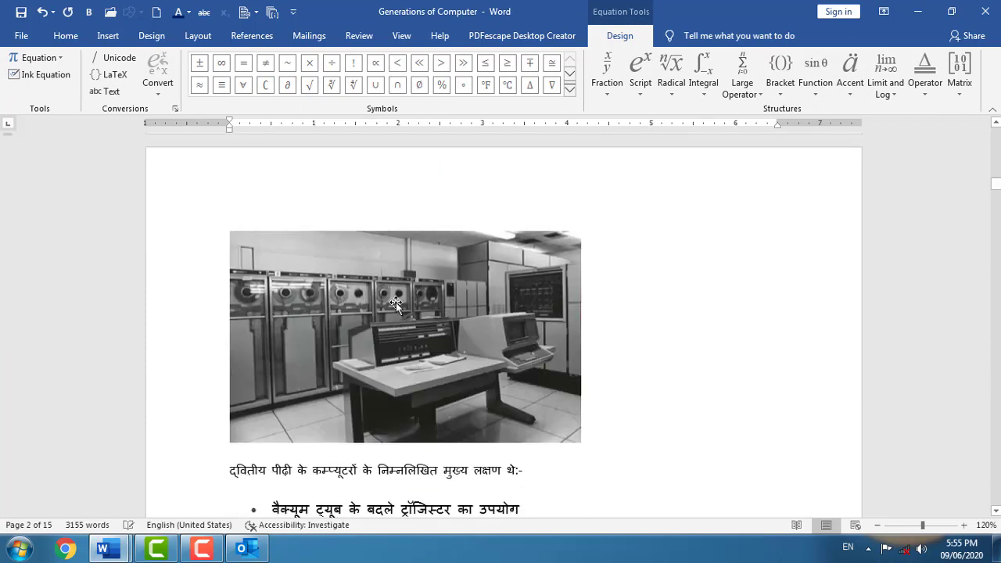
- Caption the second-generation photo and the old PC picture as Figure 1 and Figure 2
left_click(395, 302)
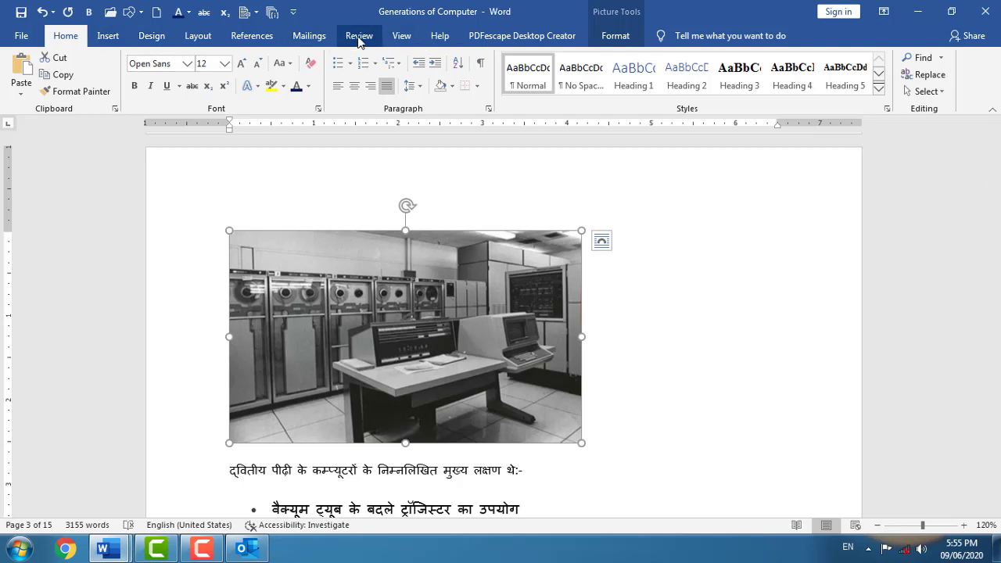
left_click(266, 36)
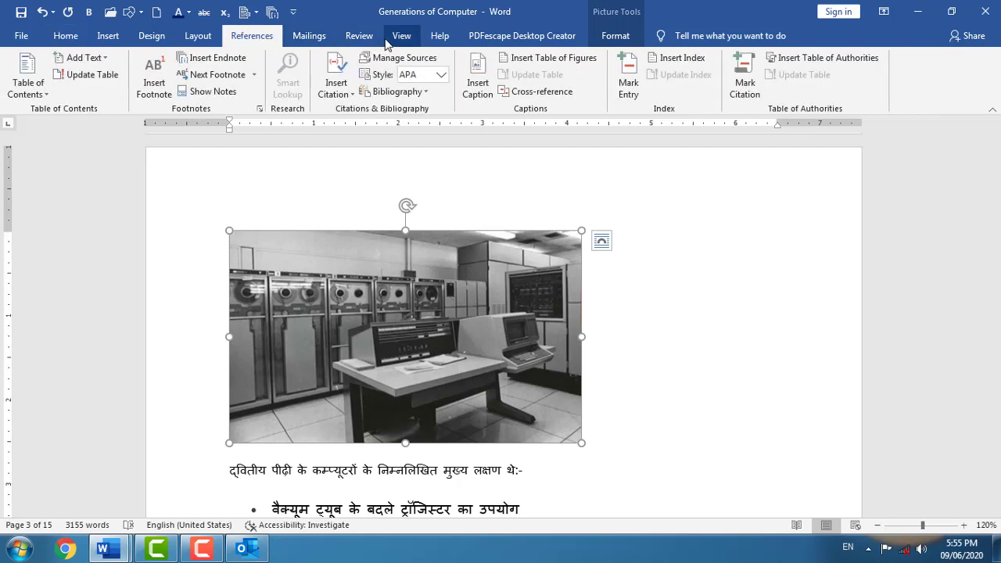
left_click(478, 89)
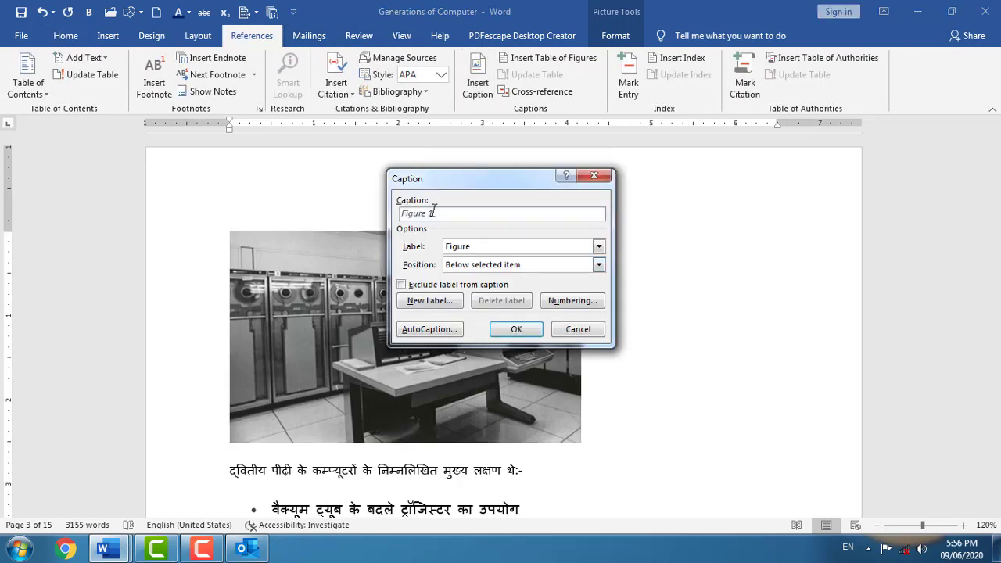
left_click(514, 328)
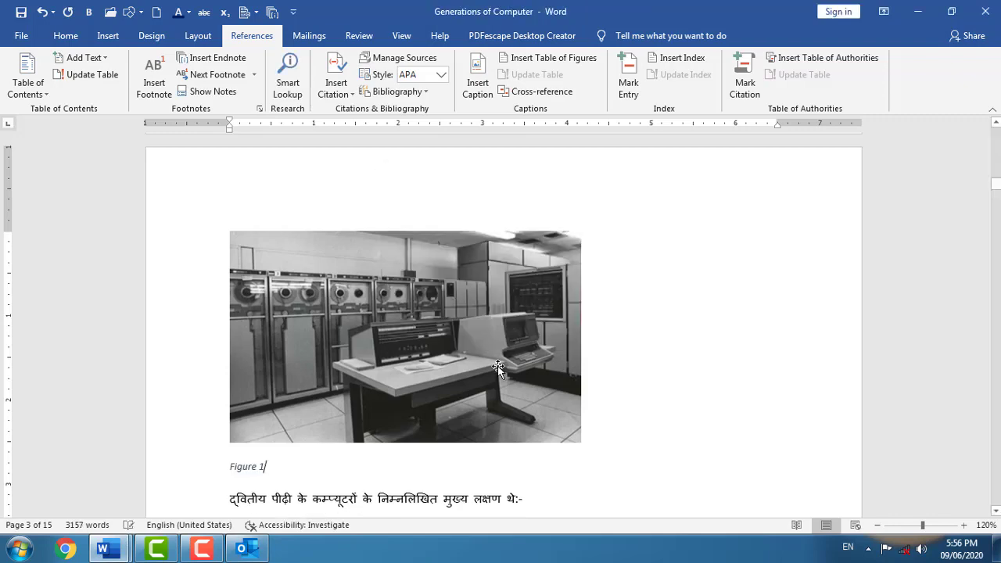
scroll(497, 367, "down", 15)
left_click(461, 360)
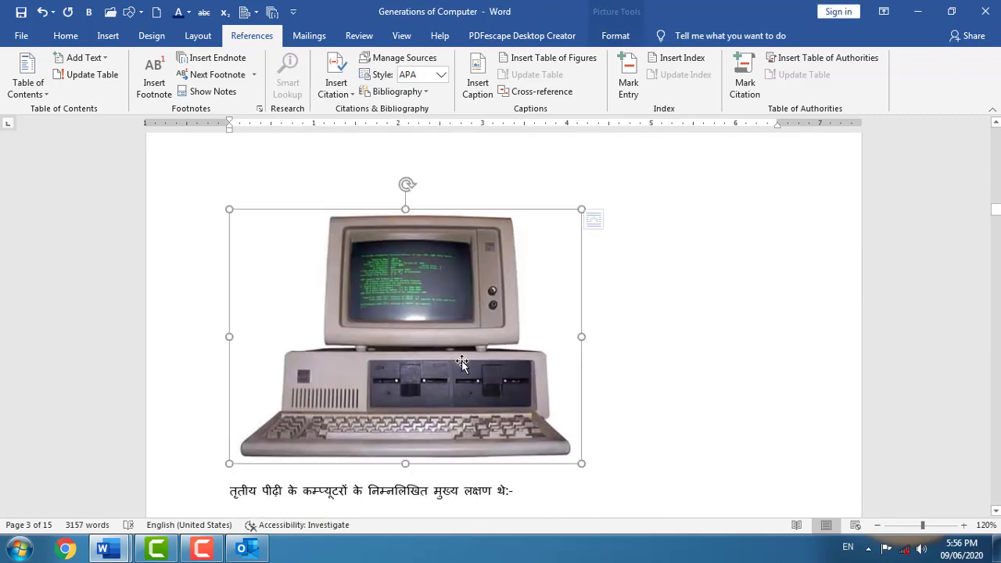
left_click(479, 85)
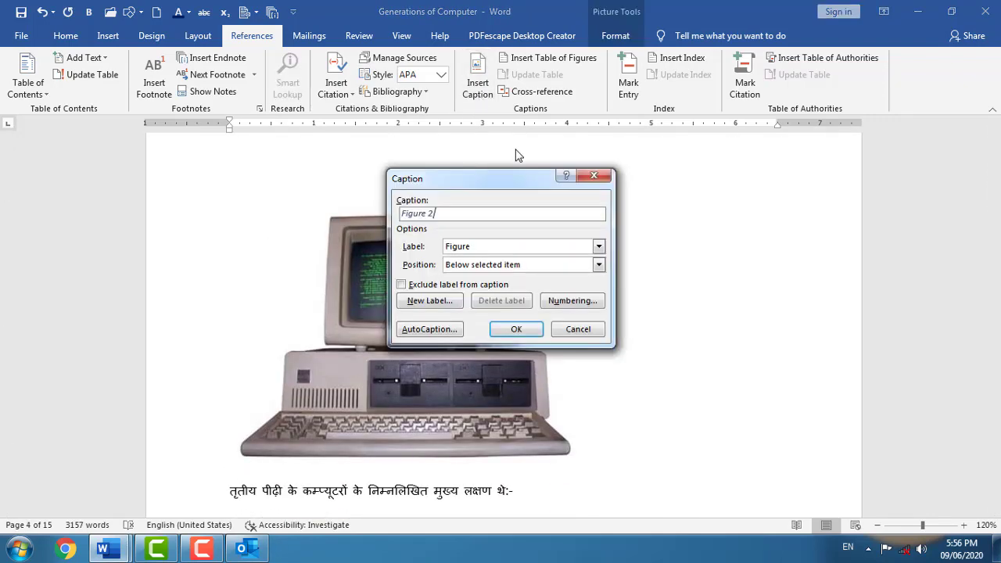
left_click(522, 329)
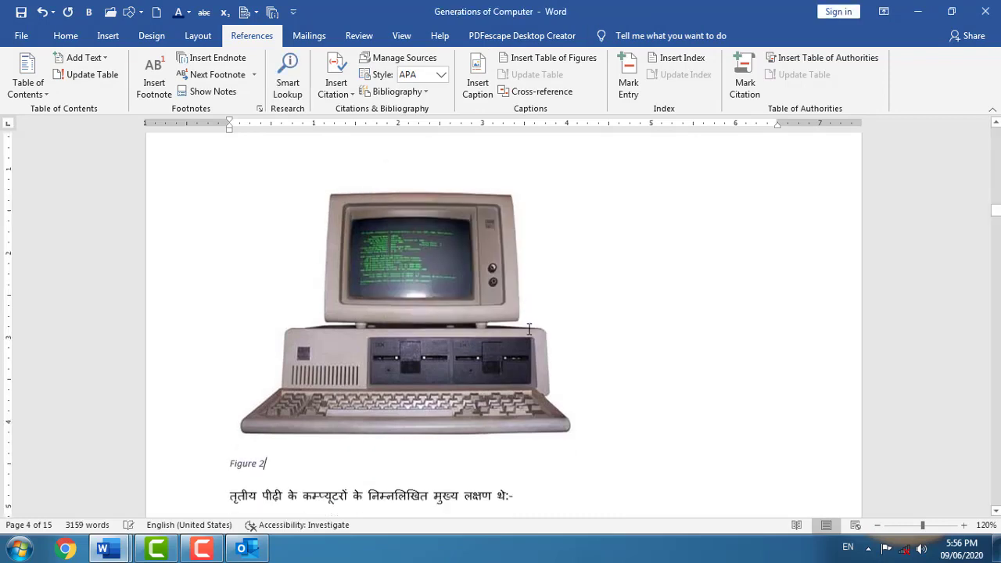
- Caption the desktop computer picture Figure 3 and the device collage Figure 4
scroll(530, 328, "down", 10)
scroll(529, 328, "down", 7)
scroll(529, 329, "up", 1)
left_click(391, 312)
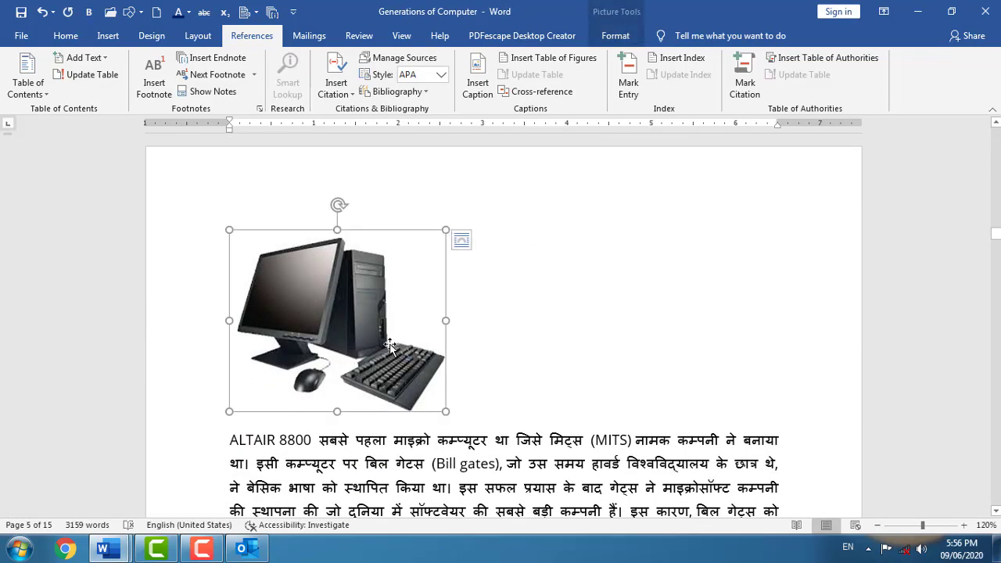
left_click(486, 102)
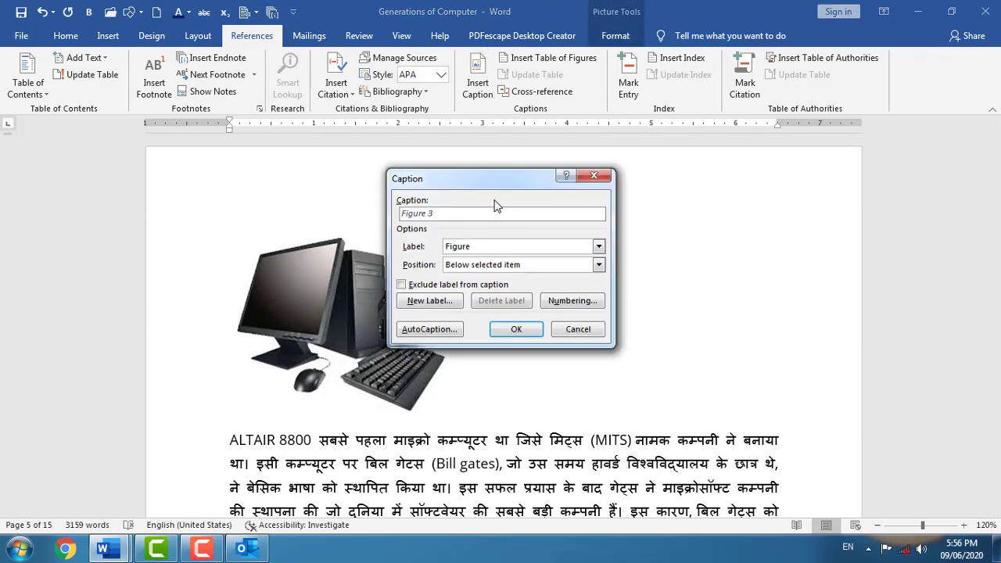
left_click(516, 329)
scroll(475, 342, "down", 12)
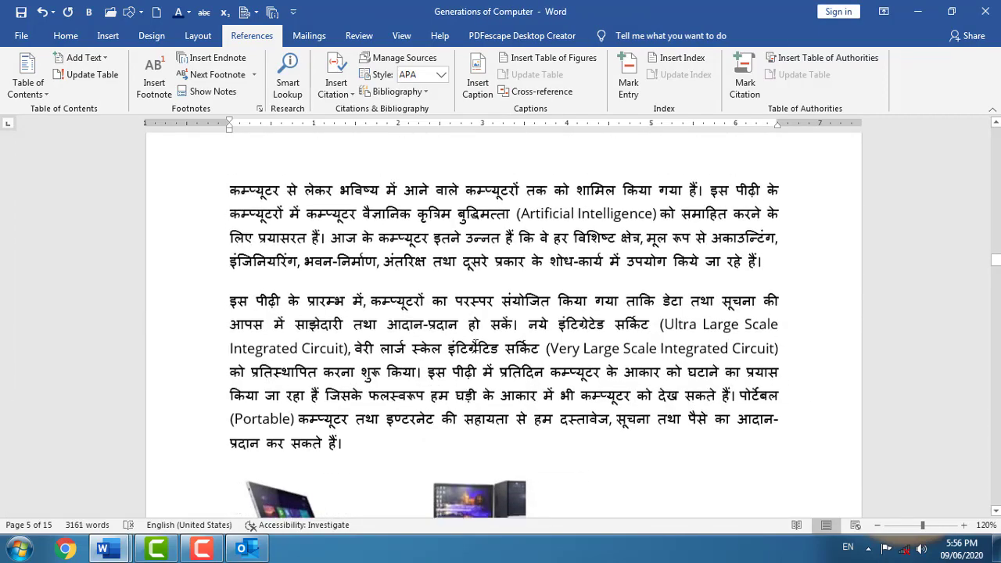
scroll(501, 329, "down", 3)
left_click(391, 376)
left_click(477, 86)
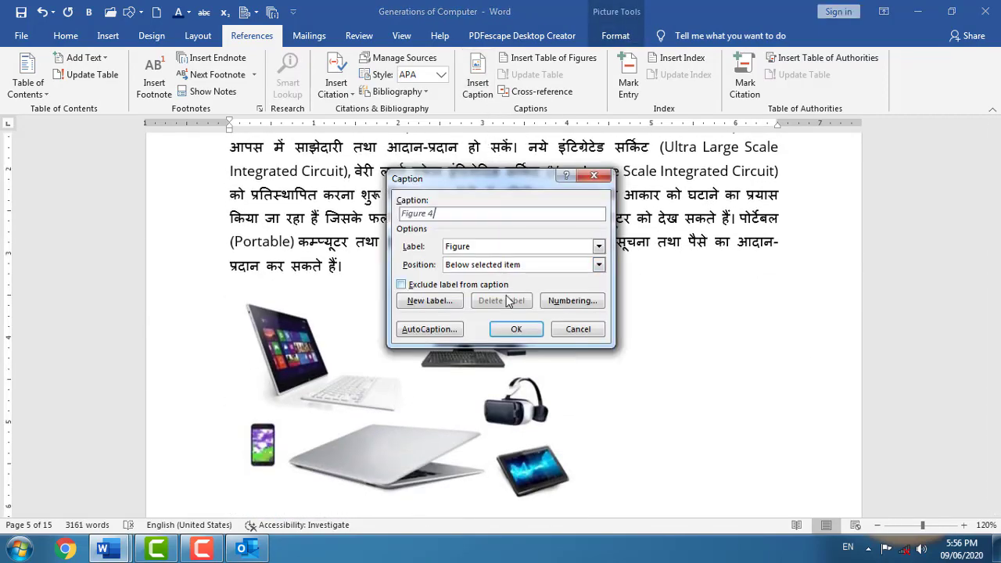
left_click(515, 329)
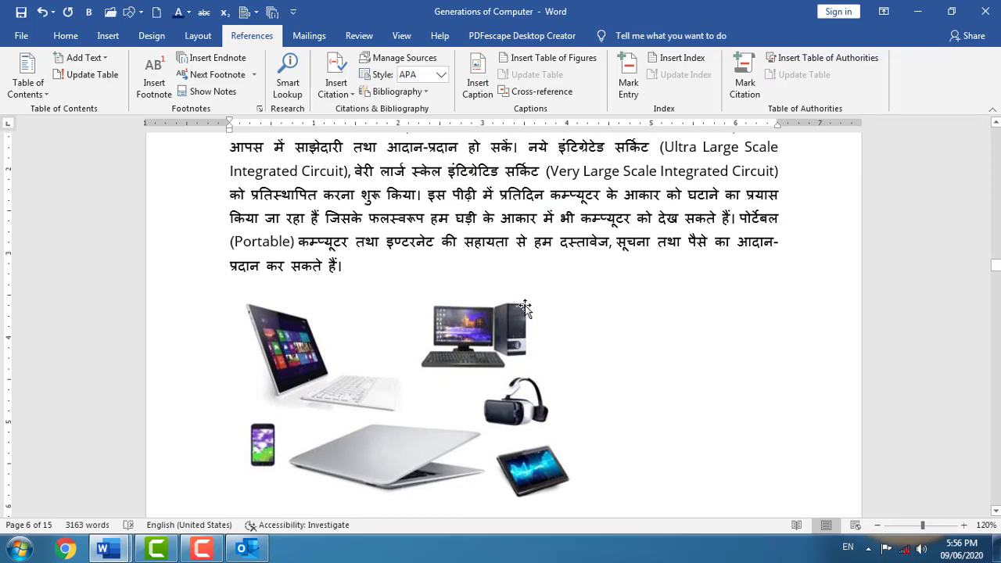
scroll(523, 309, "down", 10)
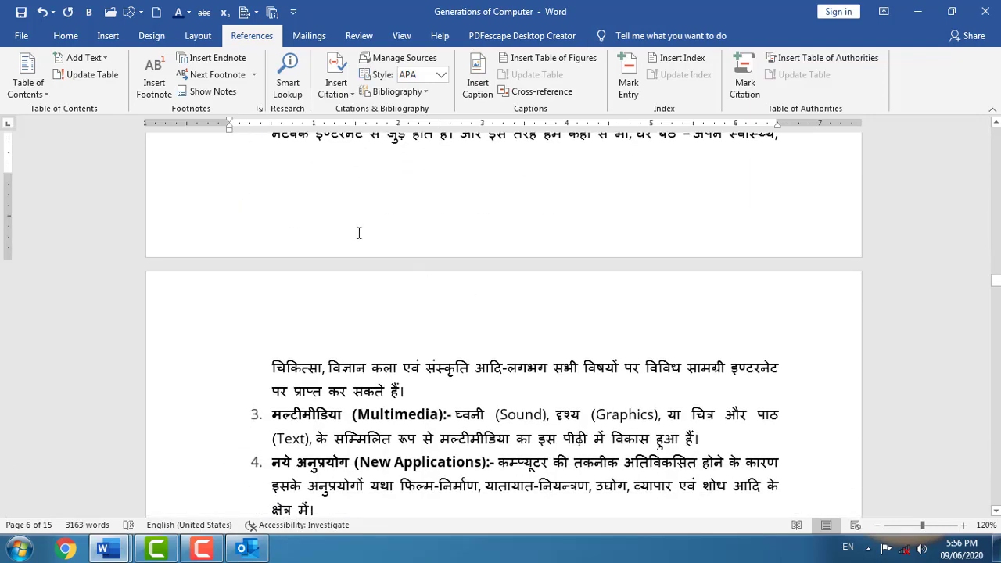
double_click(272, 328)
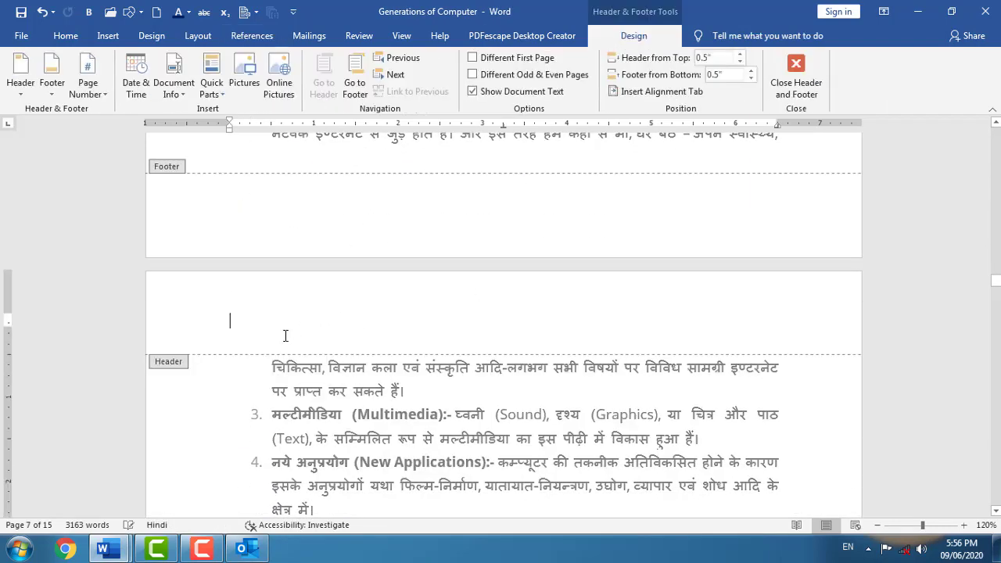
scroll(289, 375, "down", 4)
scroll(286, 351, "up", 2)
double_click(267, 390)
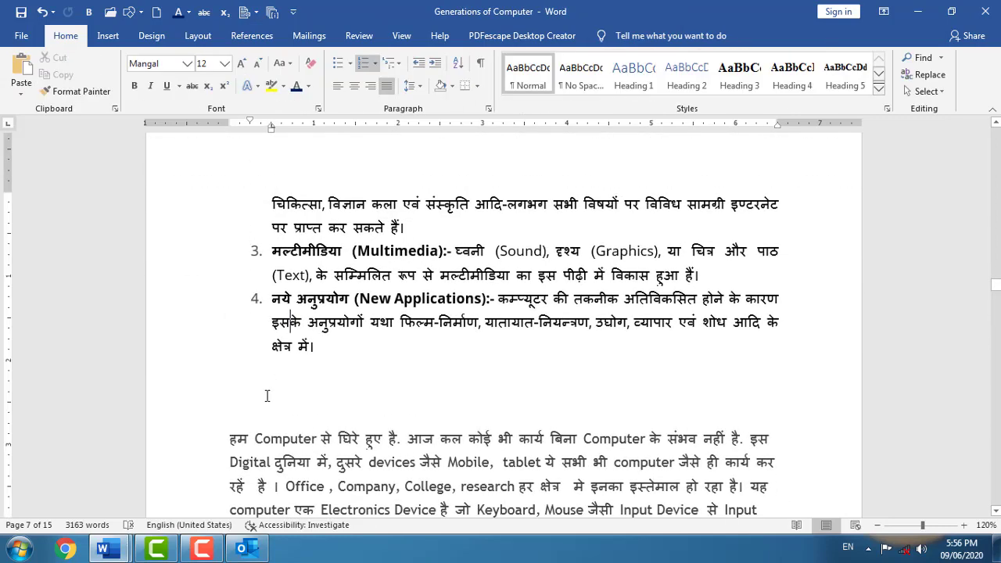
- Insert a 7-column, 2-row table below list item 4, New Applications
left_click(108, 36)
left_click(104, 79)
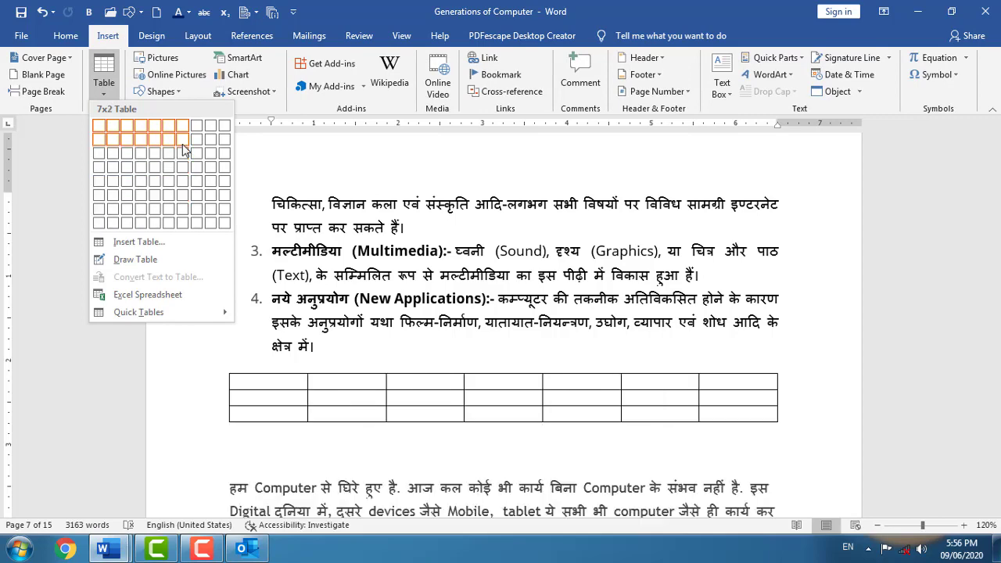
left_click(182, 140)
scroll(376, 403, "down", 5)
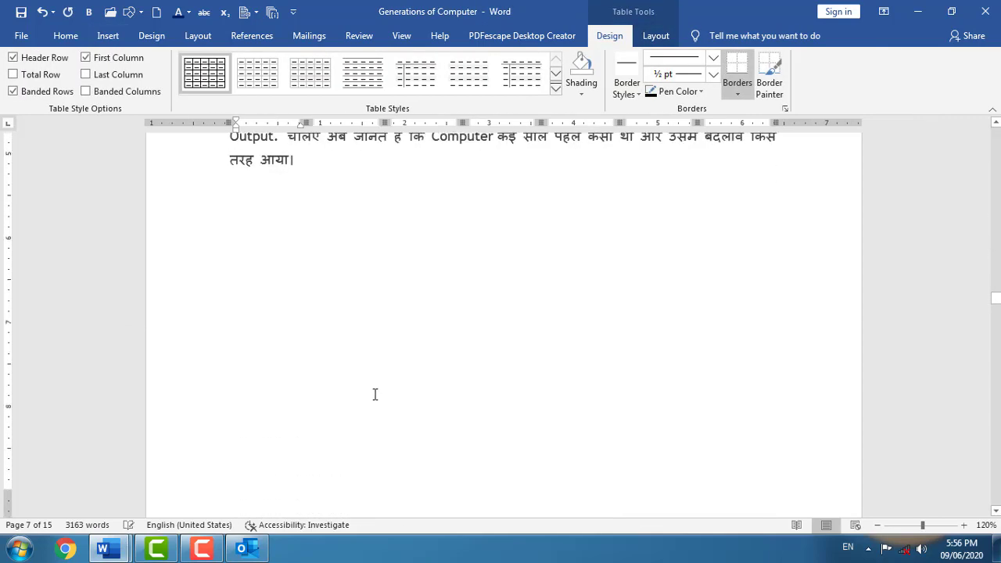
scroll(376, 399, "up", 4)
scroll(229, 195, "up", 2)
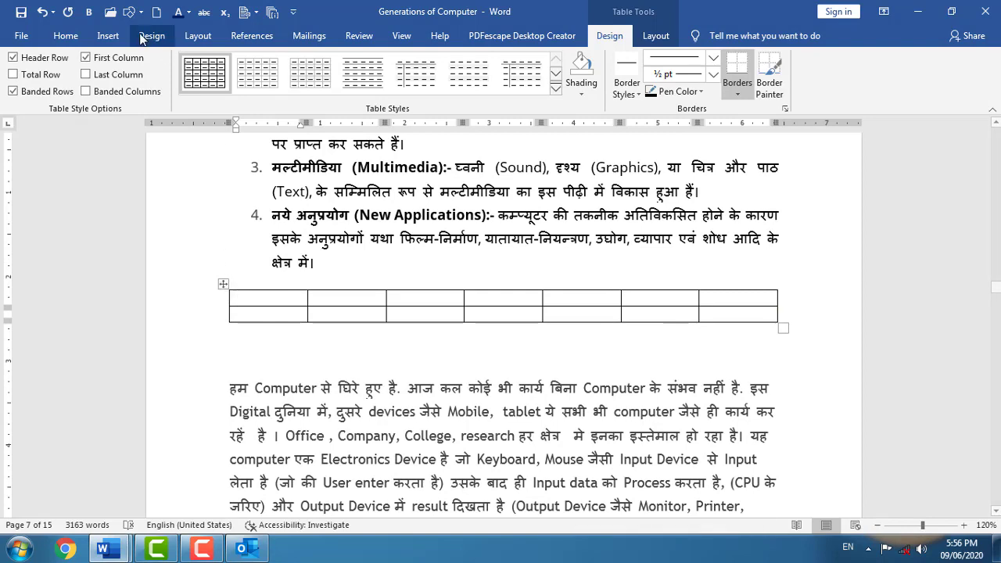
- Add a 'Table 1' caption to the new table using the Table label
left_click(265, 38)
left_click(479, 86)
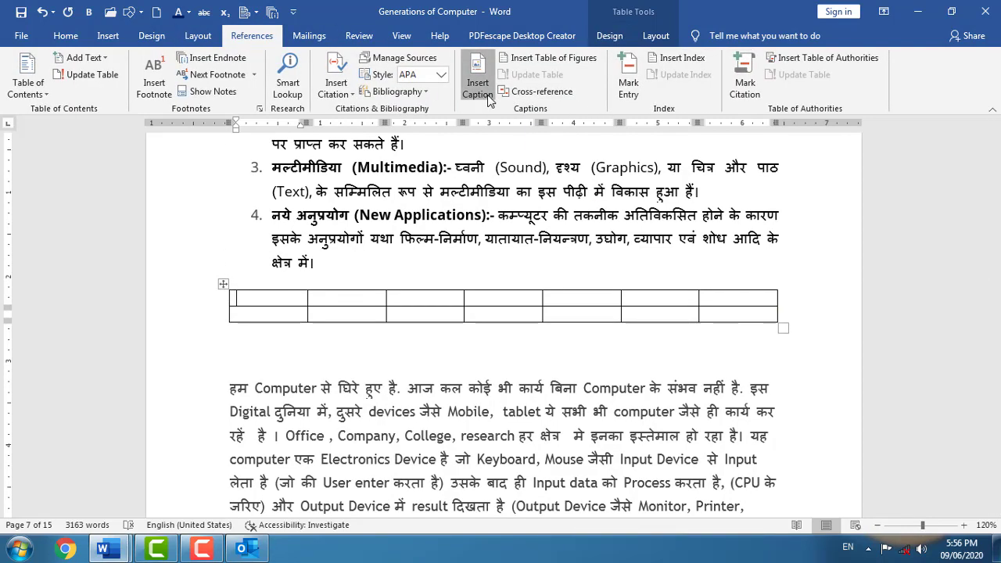
left_click(596, 247)
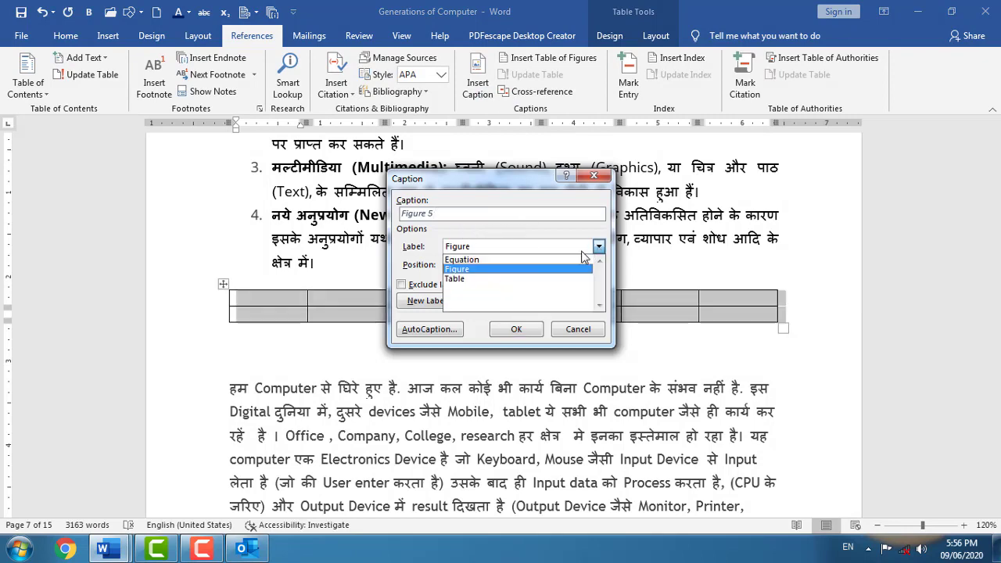
left_click(496, 279)
left_click(520, 328)
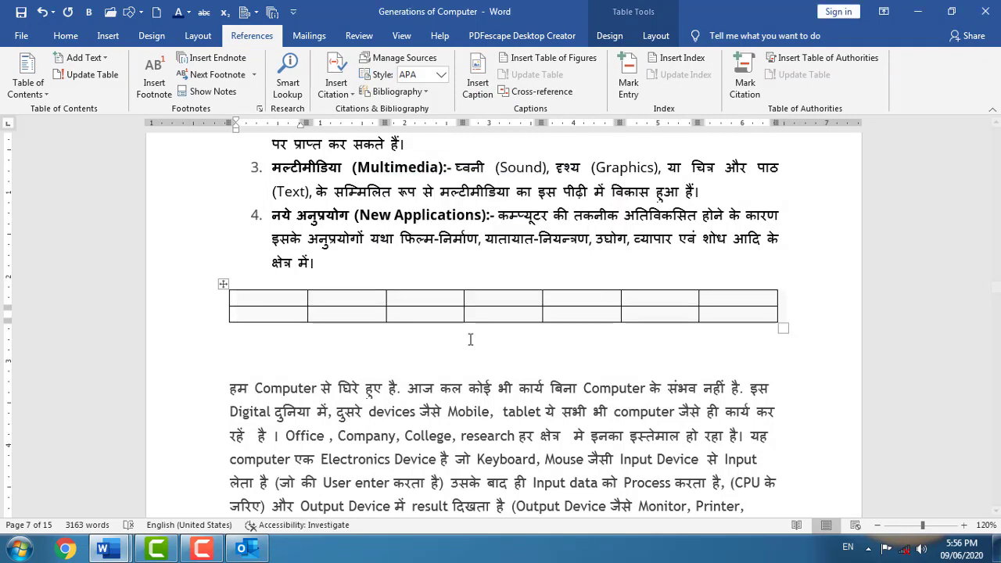
scroll(344, 342, "down", 7)
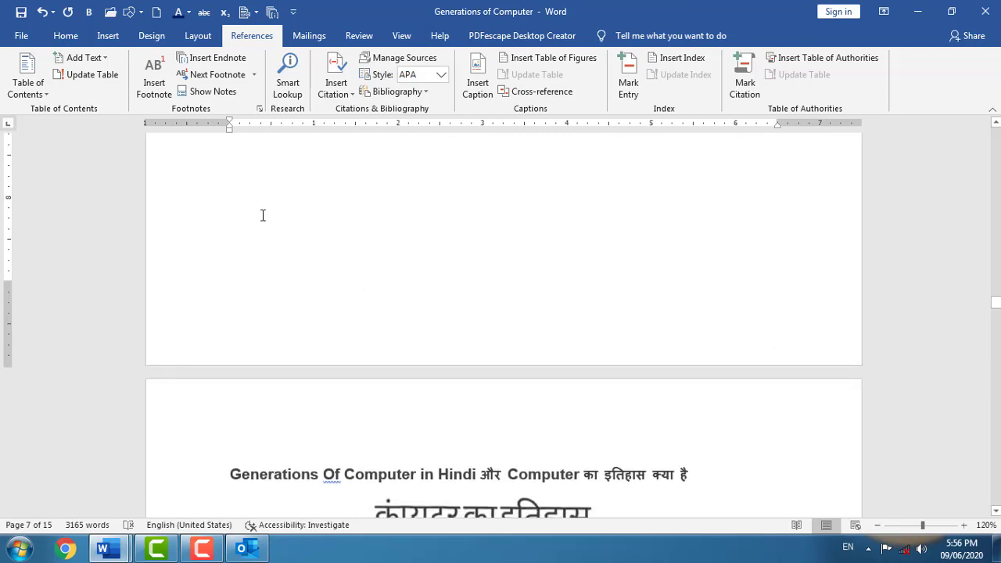
- Insert an 8-column, 3-row table below the Output paragraph
scroll(261, 215, "up", 2)
left_click(222, 258)
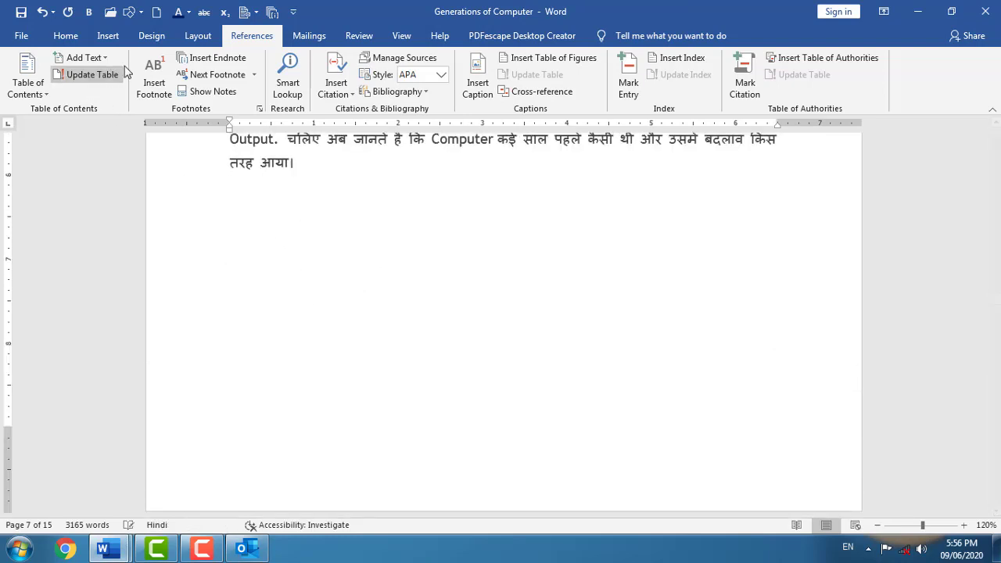
left_click(67, 36)
left_click(107, 36)
left_click(104, 74)
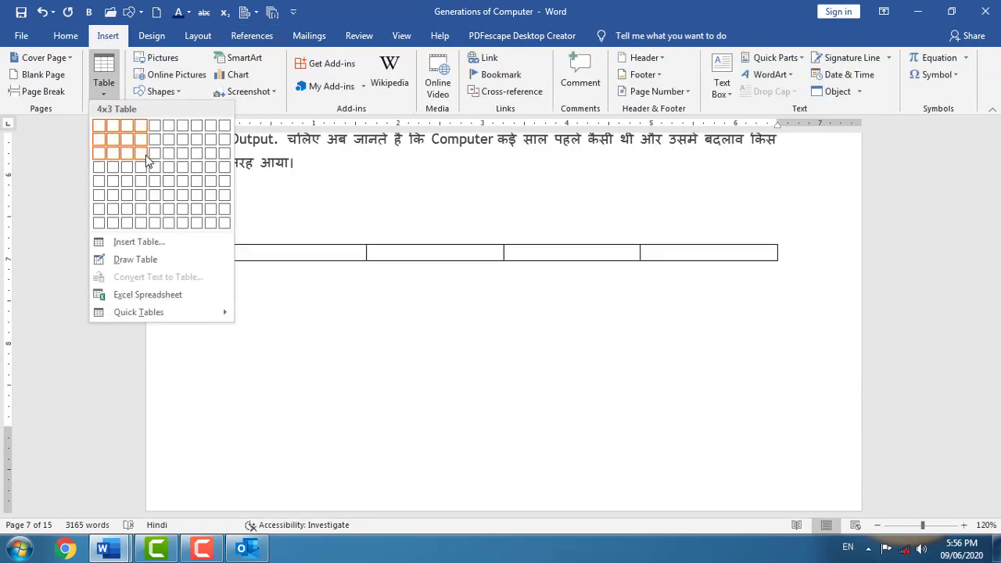
left_click(197, 160)
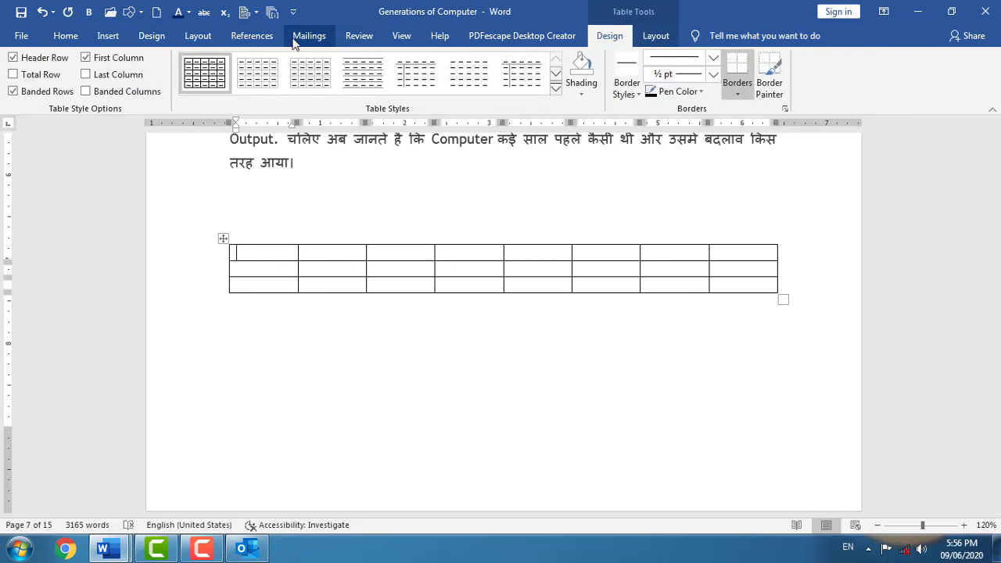
- Caption the new table 'Table 2'
left_click(266, 36)
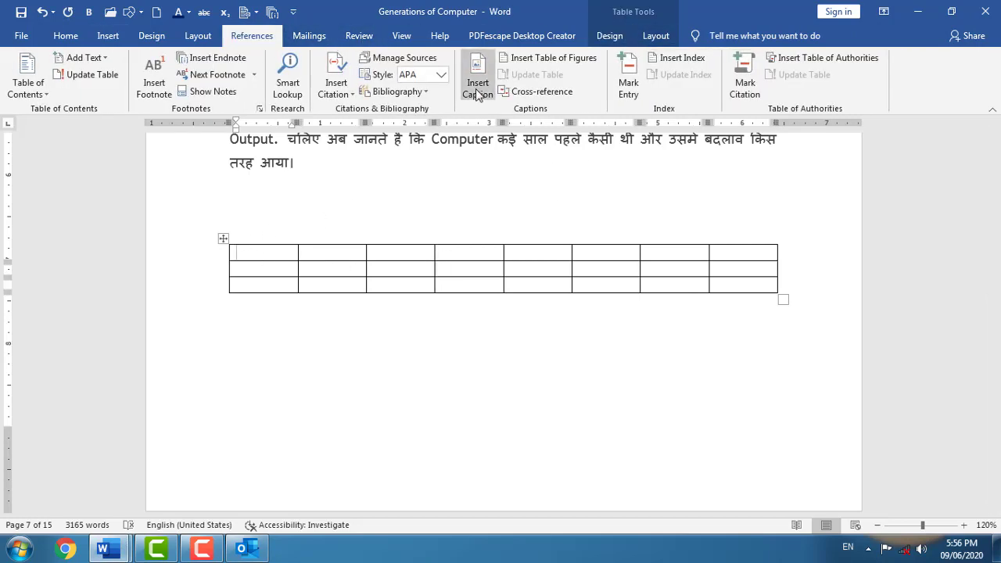
left_click(473, 90)
left_click(513, 329)
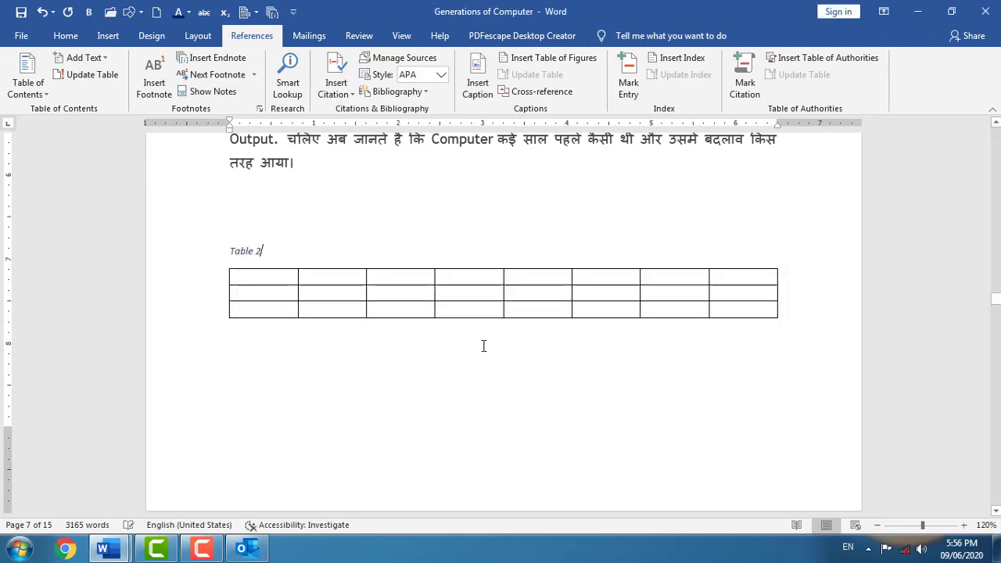
scroll(469, 348, "up", 5)
scroll(382, 297, "up", 5)
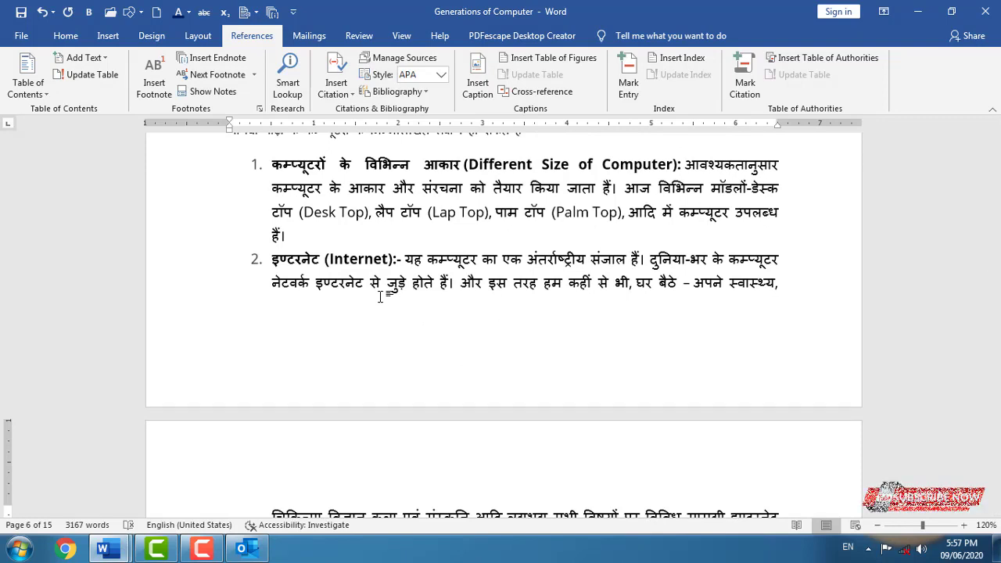
scroll(380, 296, "up", 2)
scroll(391, 297, "down", 10)
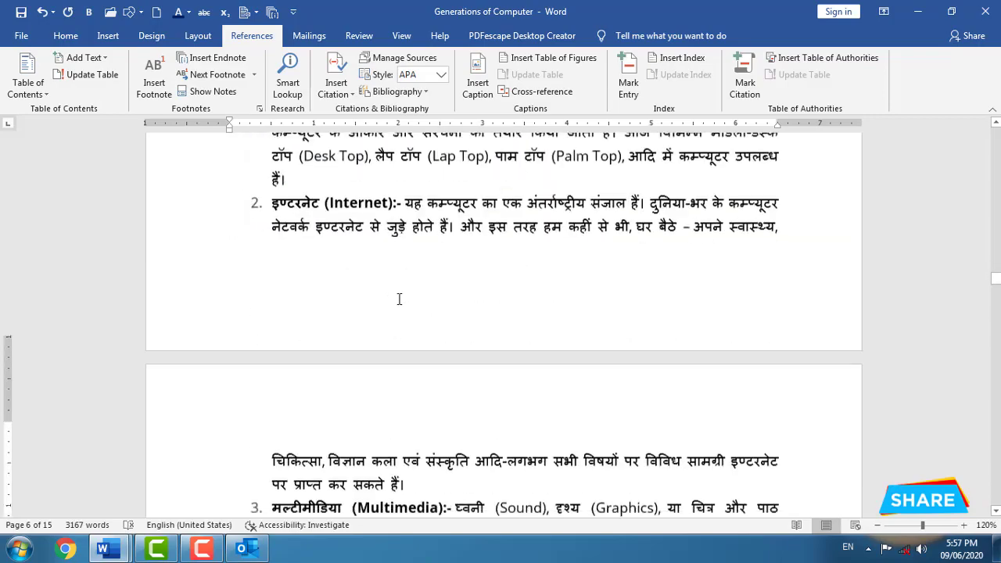
- Put the cursor at the start of the remote processing paragraph after page 11's last line
scroll(479, 334, "down", 15)
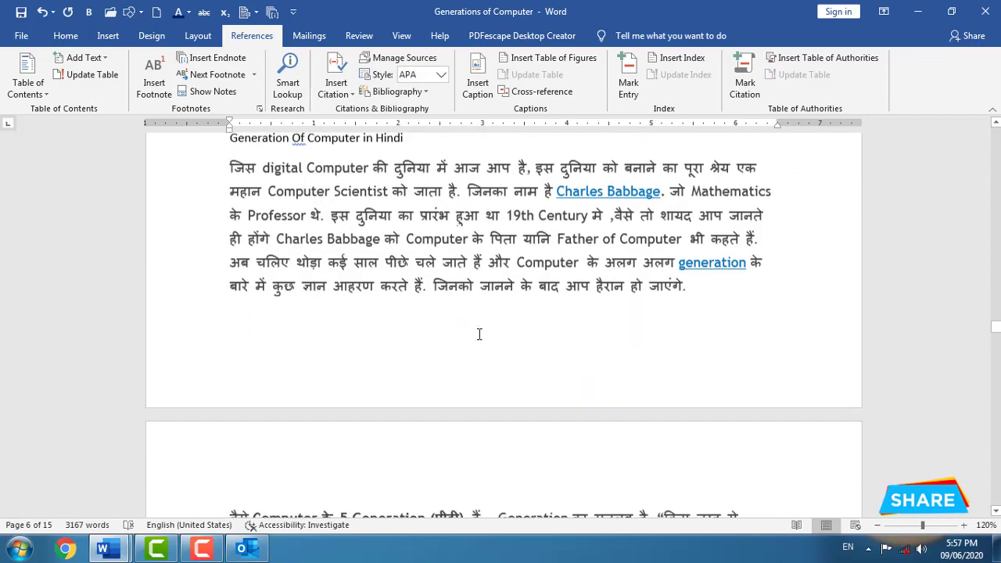
scroll(358, 350, "down", 20)
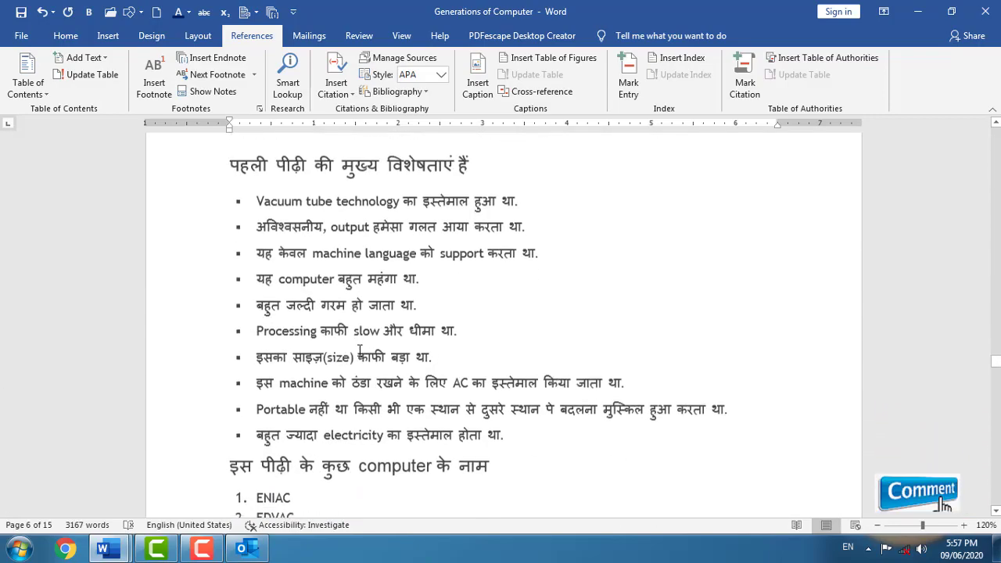
scroll(360, 350, "down", 1)
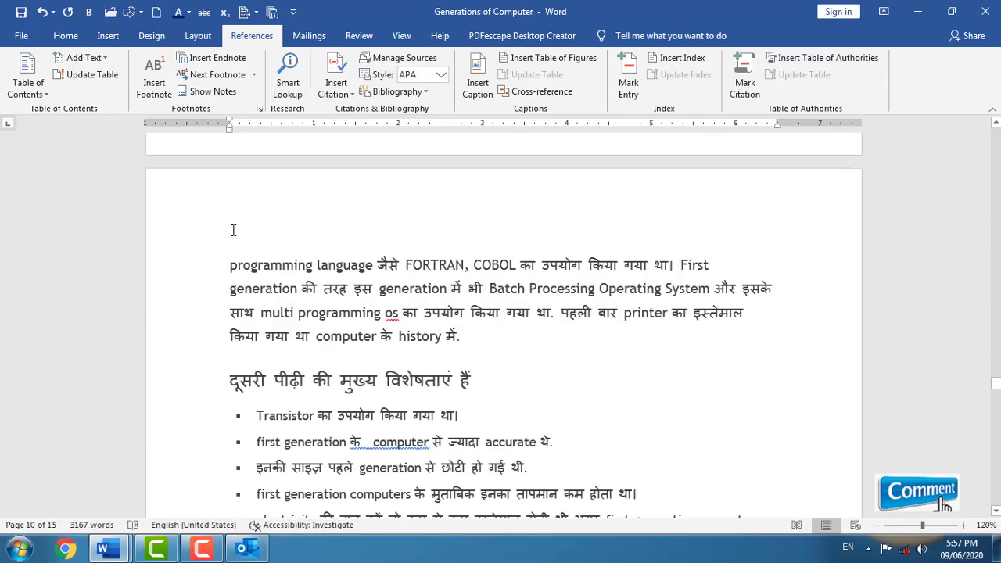
scroll(245, 242, "down", 15)
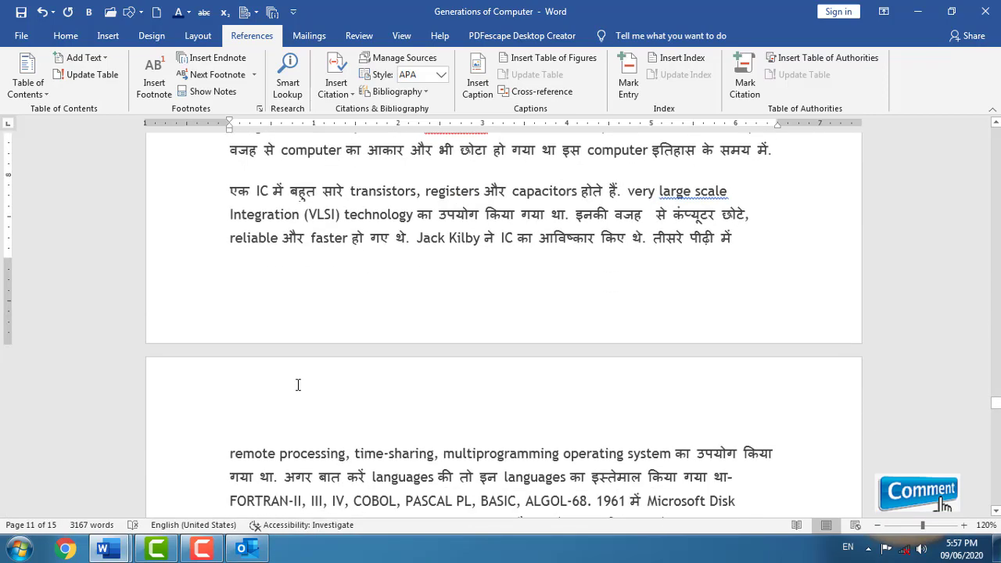
left_click(772, 240)
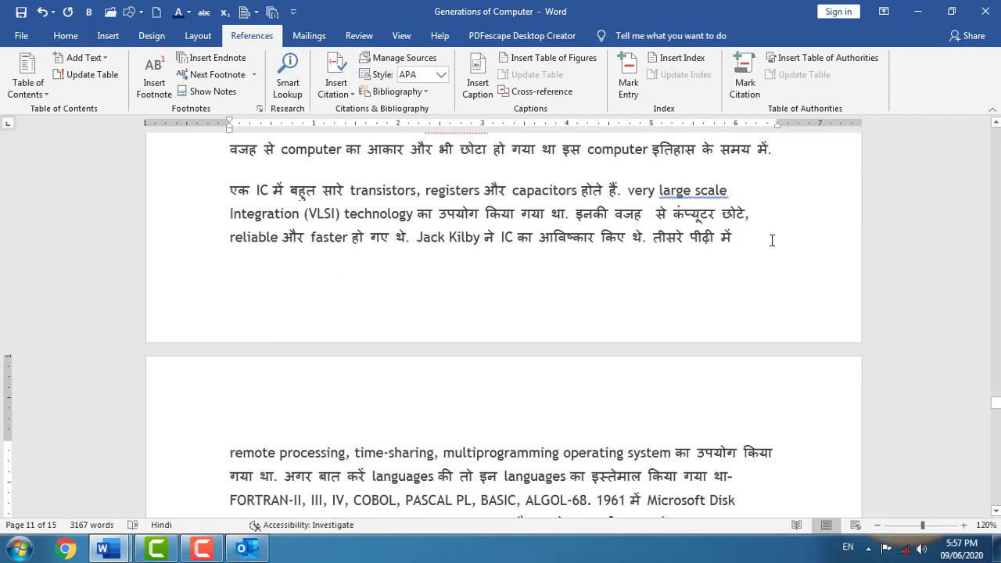
key("Return")
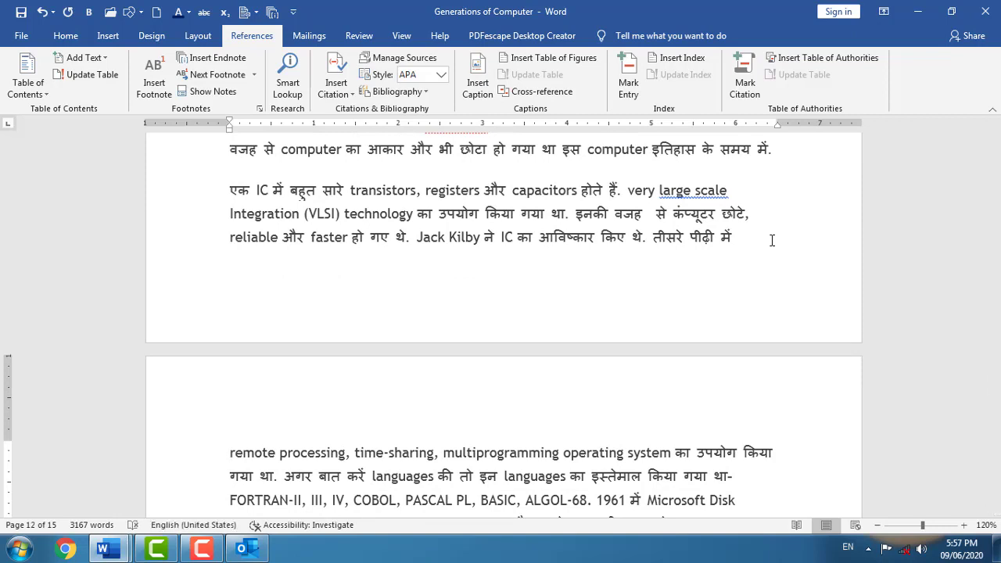
left_click(108, 35)
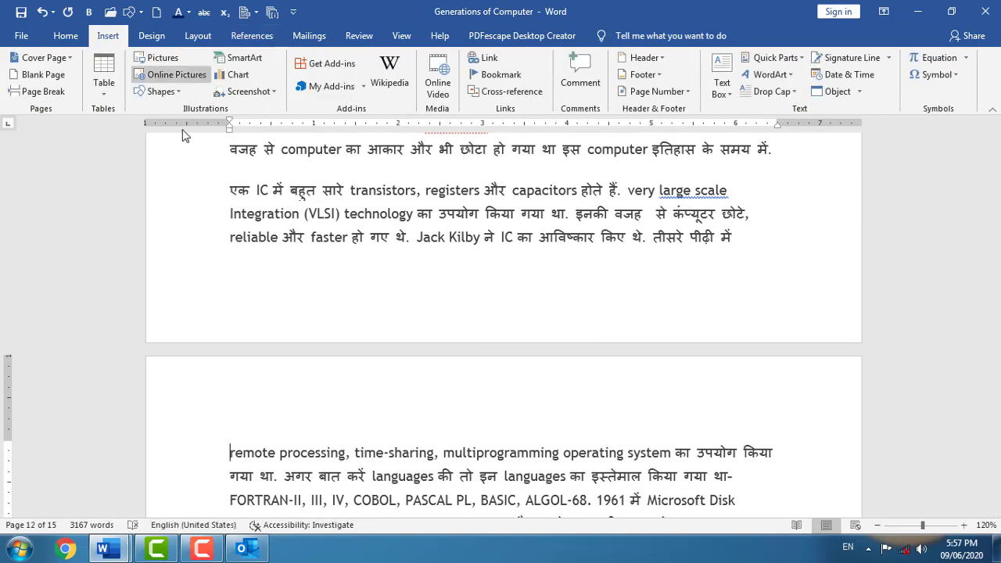
- Insert a cross-reference to the First Generation of Computer heading text
left_click(527, 92)
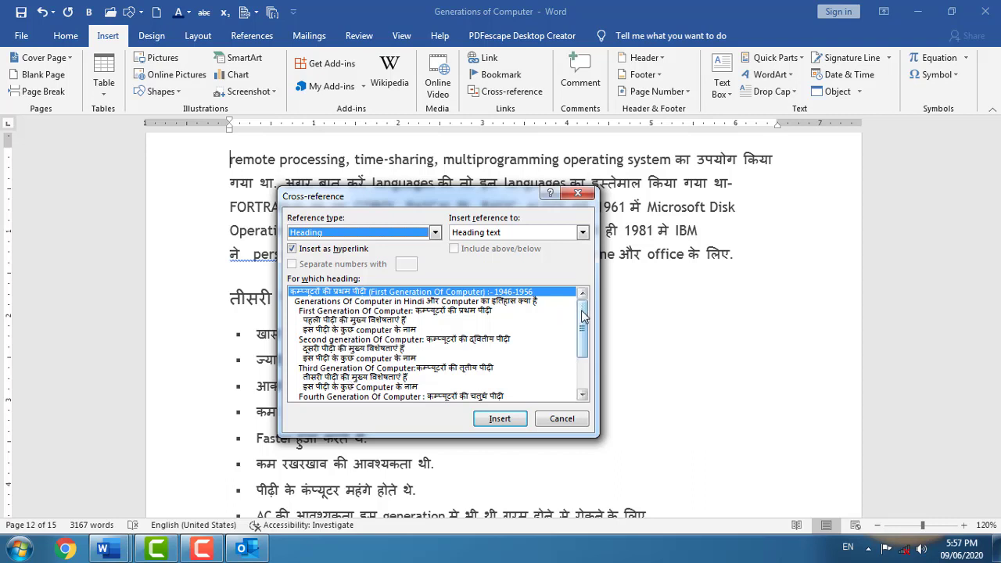
mouse_move(581, 315)
left_mouse_down()
mouse_move(582, 350)
mouse_move(591, 312)
left_mouse_up()
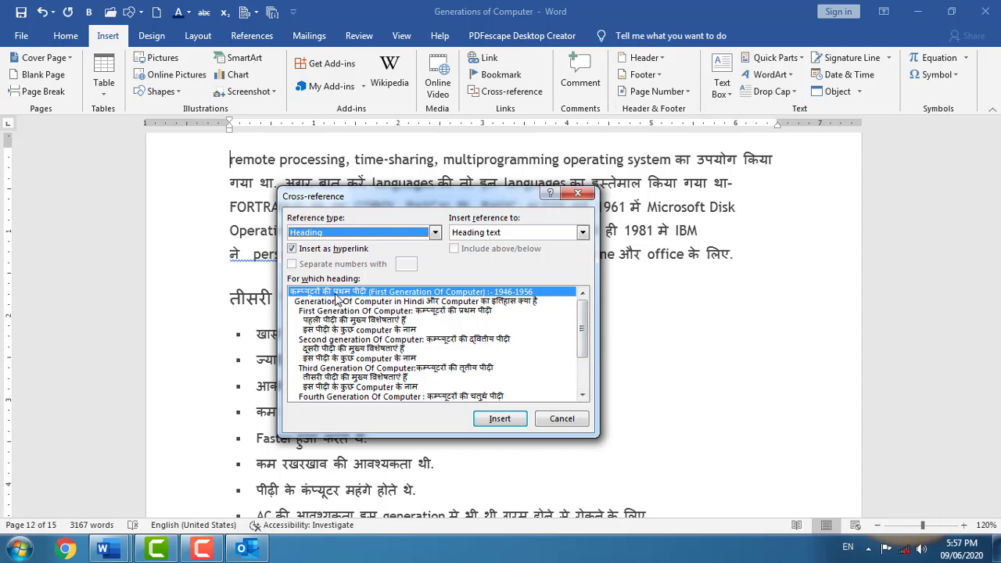
left_click(499, 418)
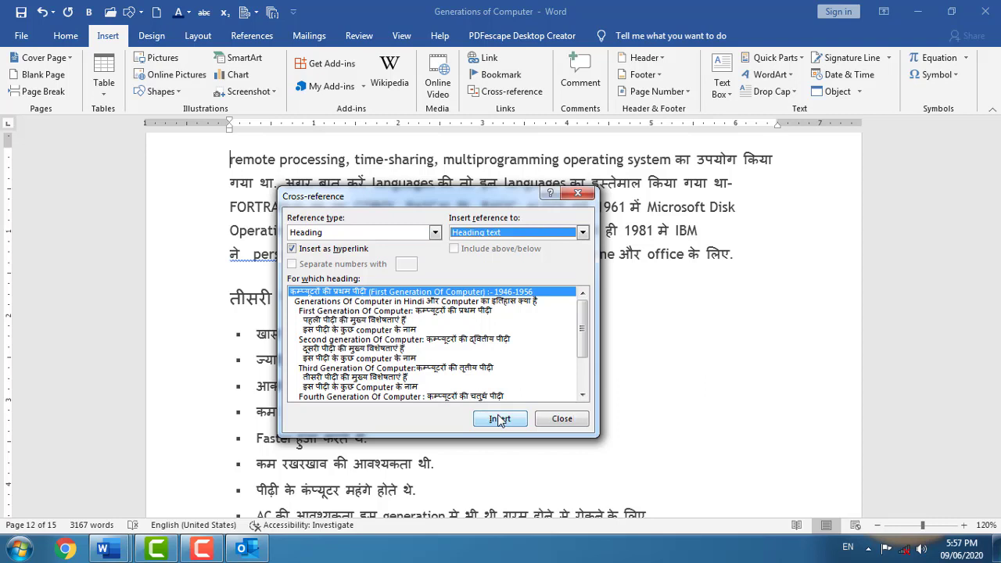
- Move the heading reference onto its own line and insert a cross-reference to bookmark Third
left_click(435, 233)
left_click(339, 256)
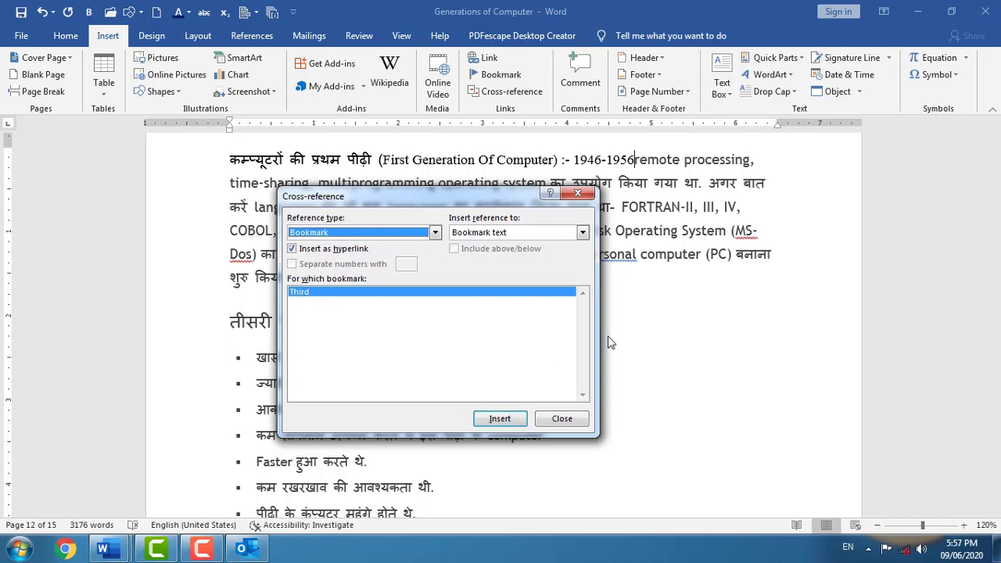
left_click(631, 159)
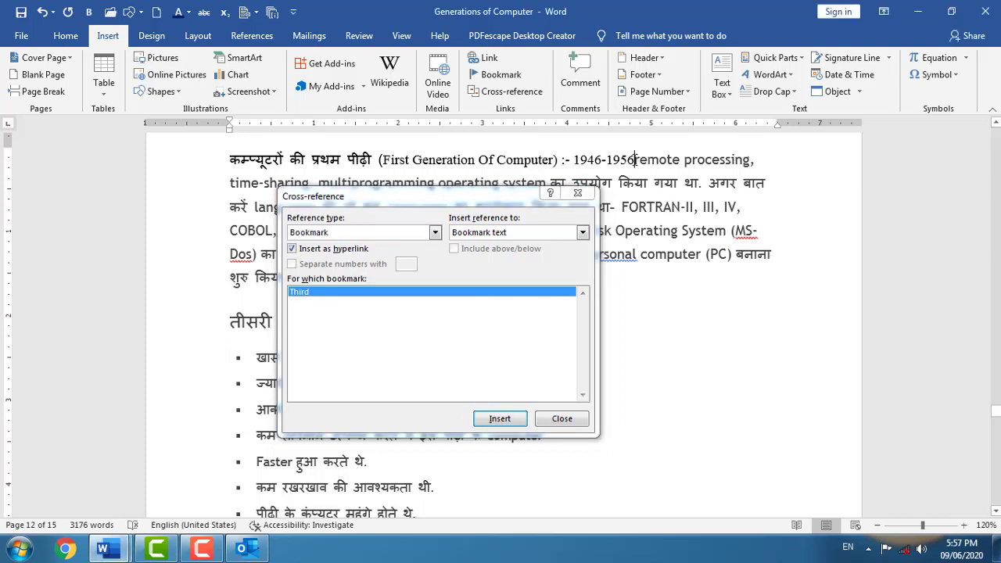
key("Return")
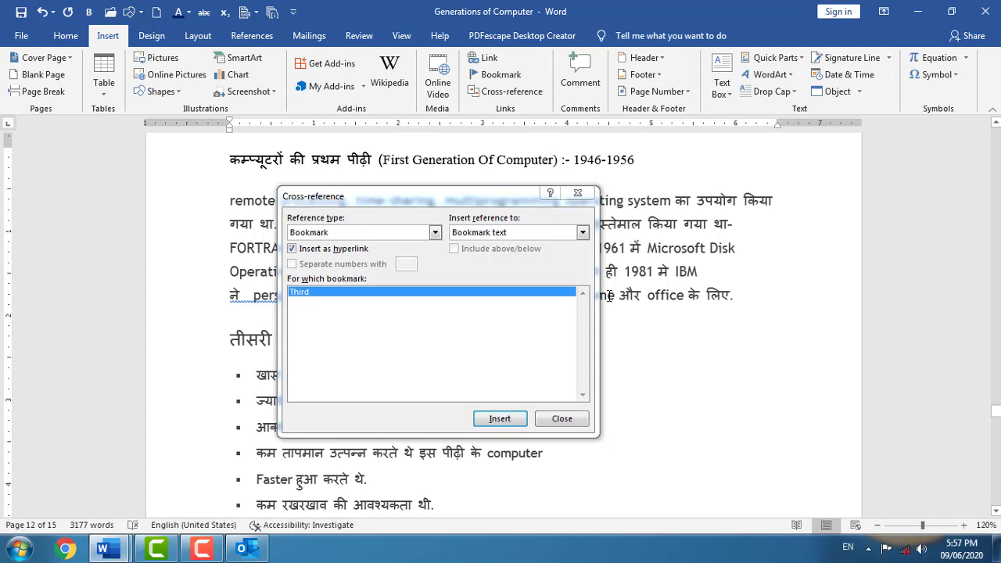
left_click(508, 421)
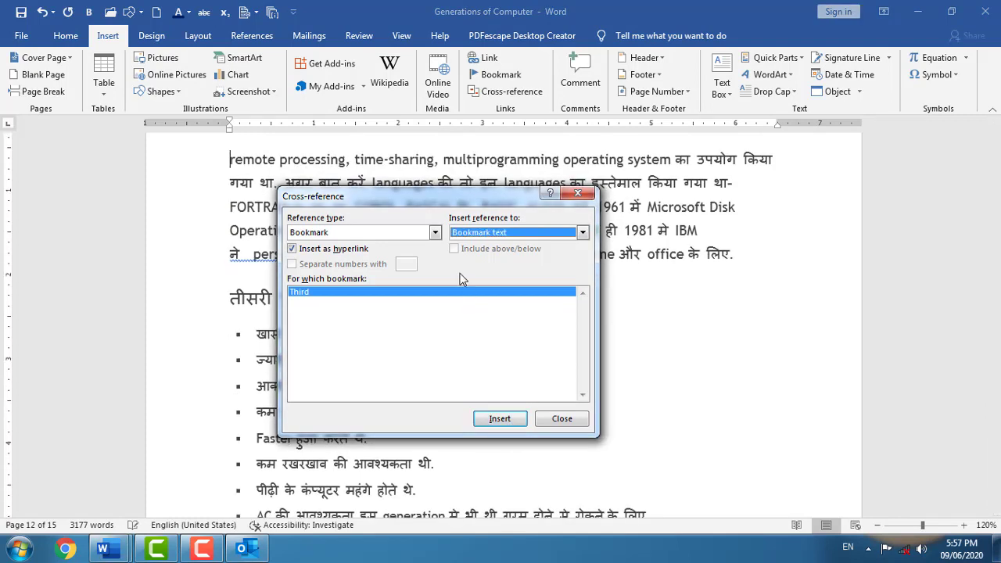
- Insert a cross-reference to the footnote 1 number
left_click(434, 232)
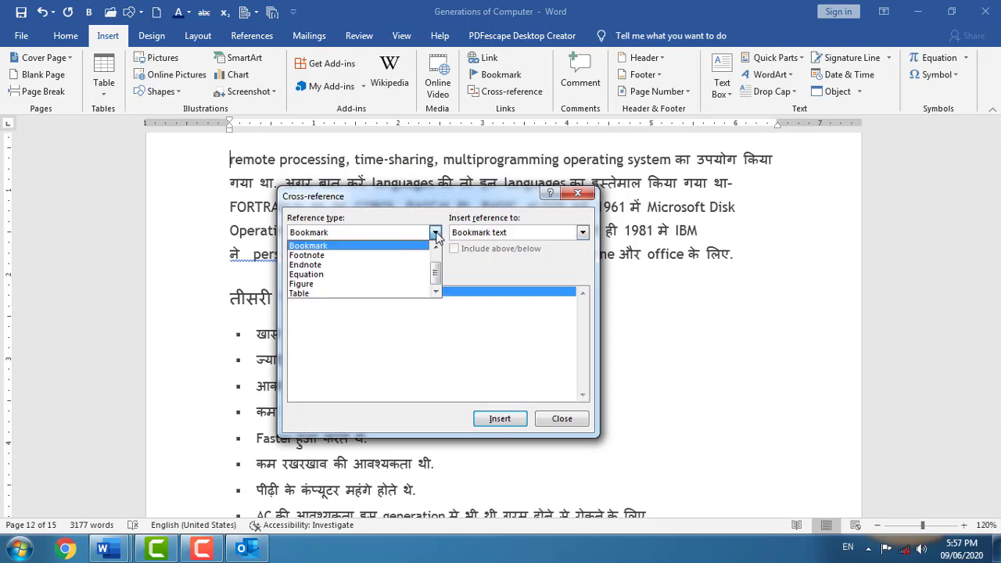
left_click(356, 255)
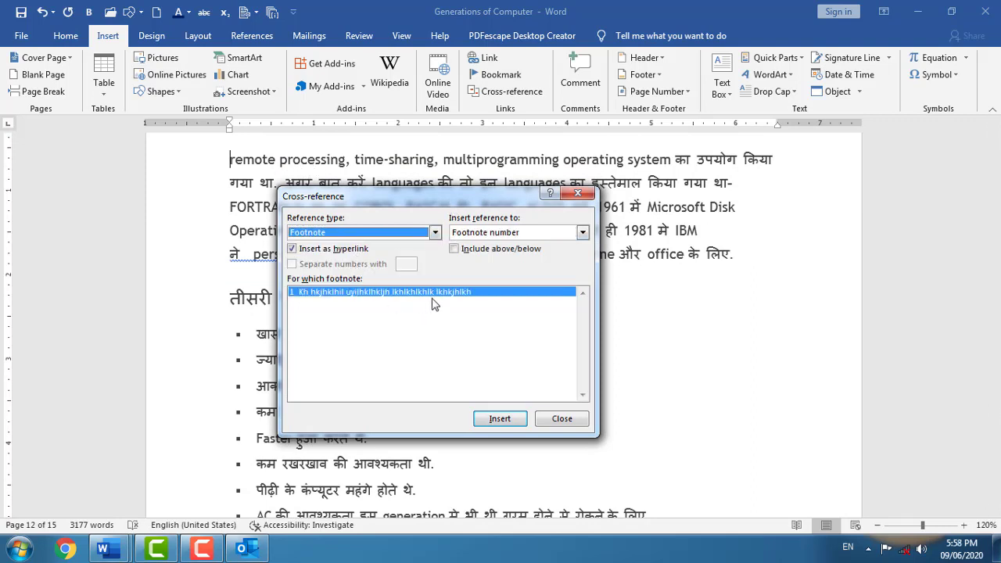
left_click(500, 419)
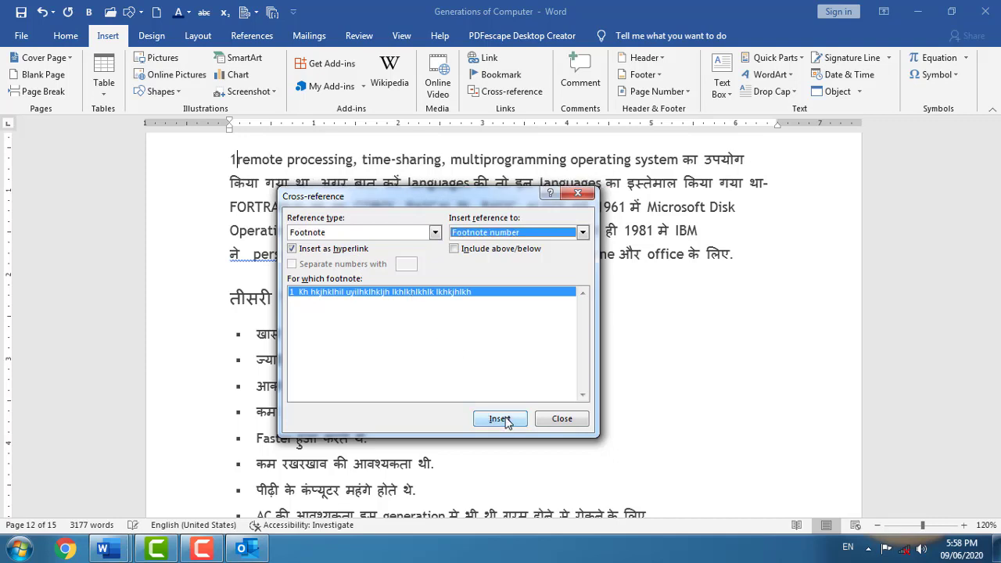
key("Return")
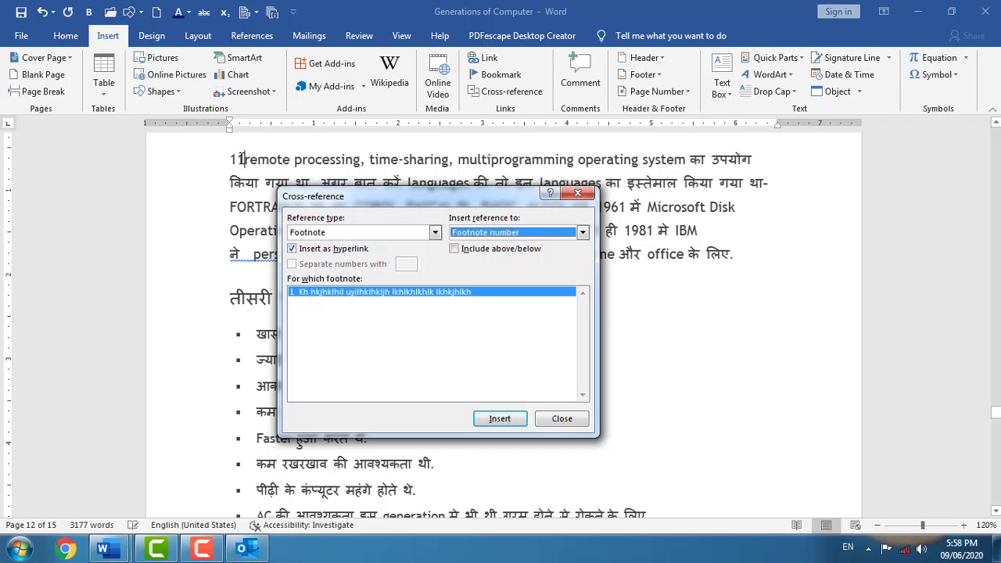
- Insert cross-references to Figure 1 and Figure 3, each on its own line
left_click(434, 232)
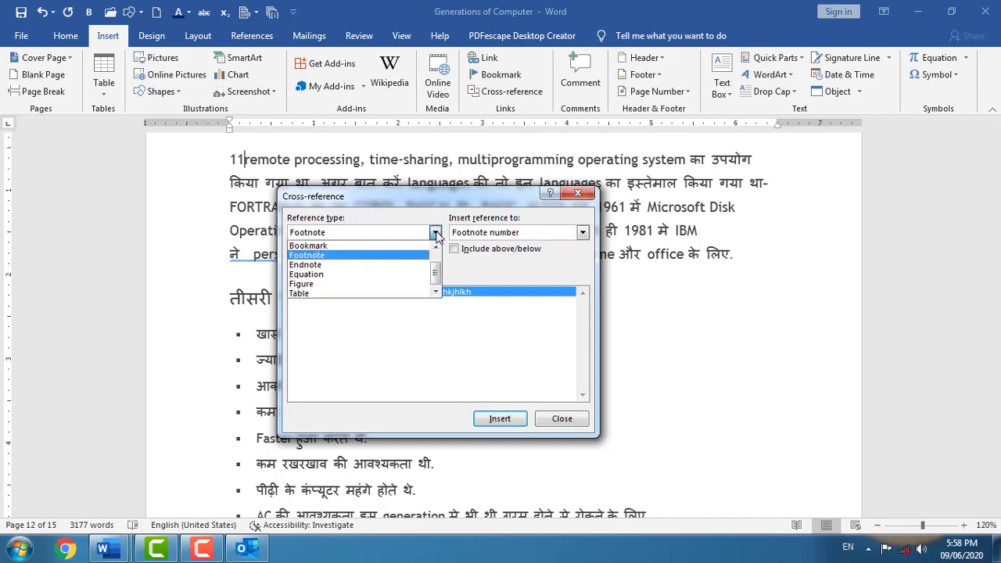
left_click(316, 275)
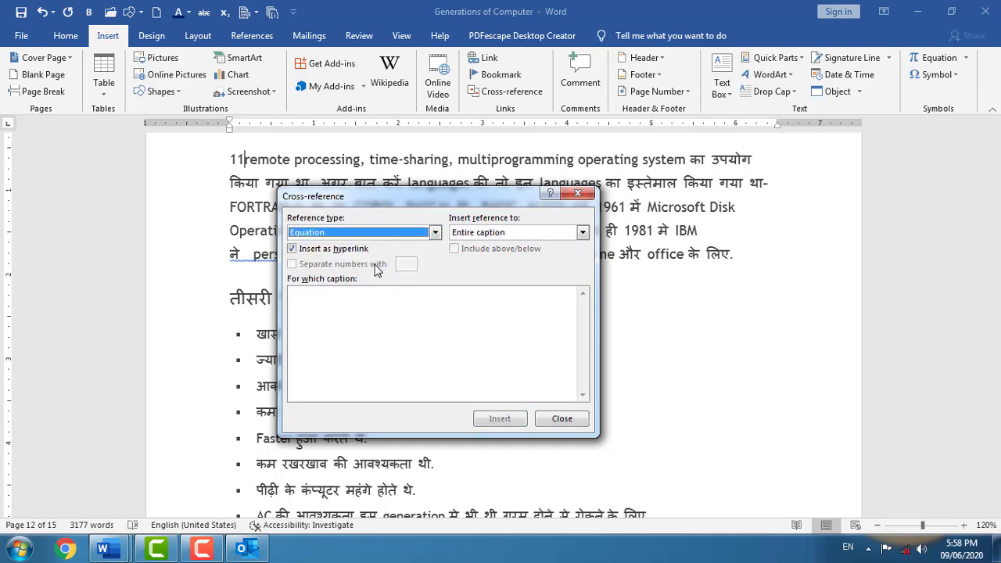
left_click(435, 233)
left_click(367, 284)
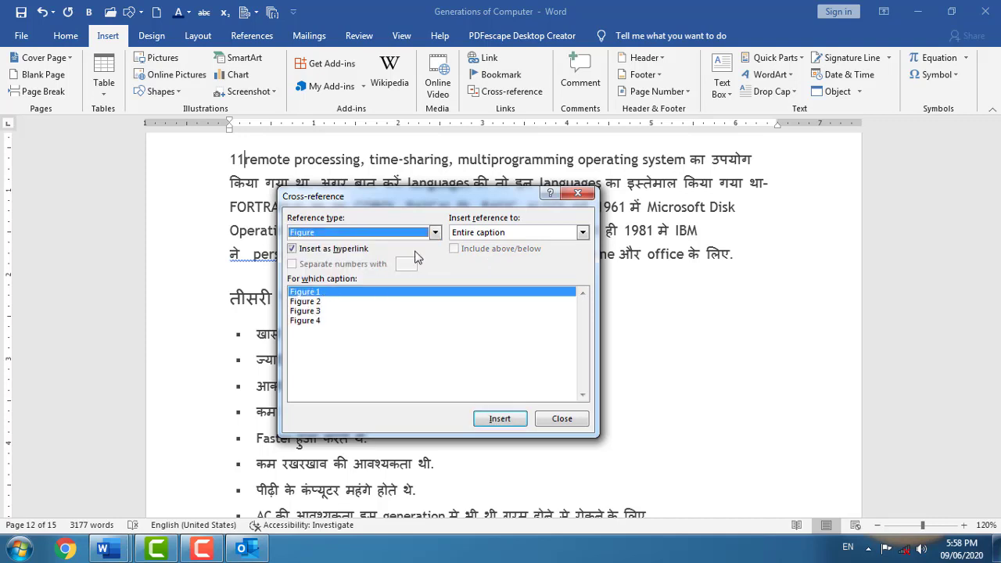
left_click(500, 420)
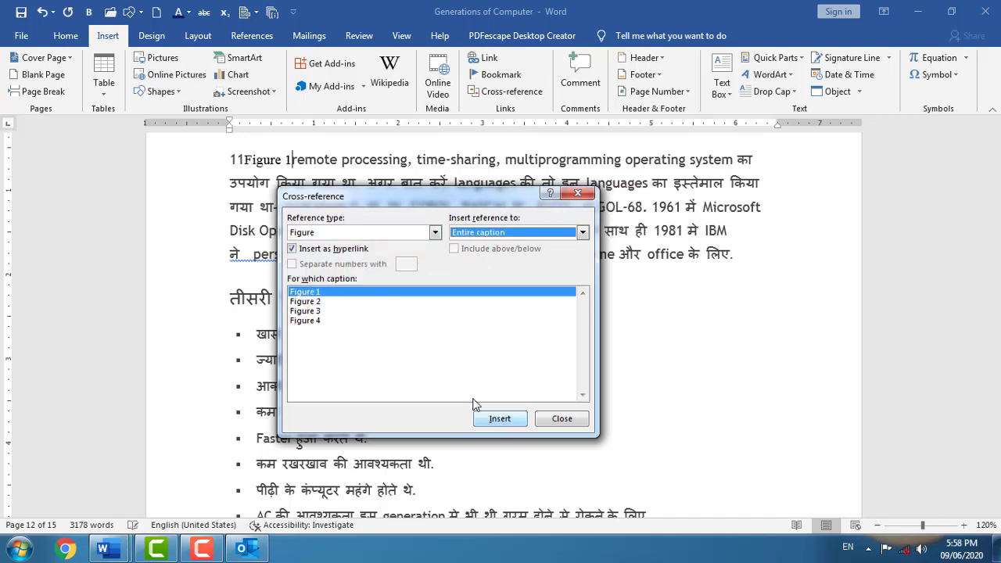
left_click(294, 158)
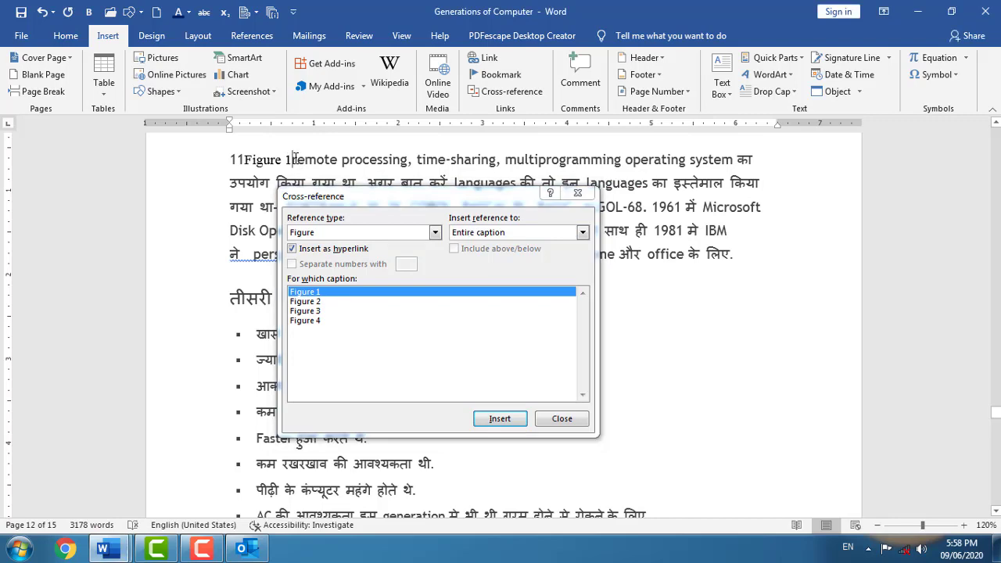
key("Return")
left_click(315, 311)
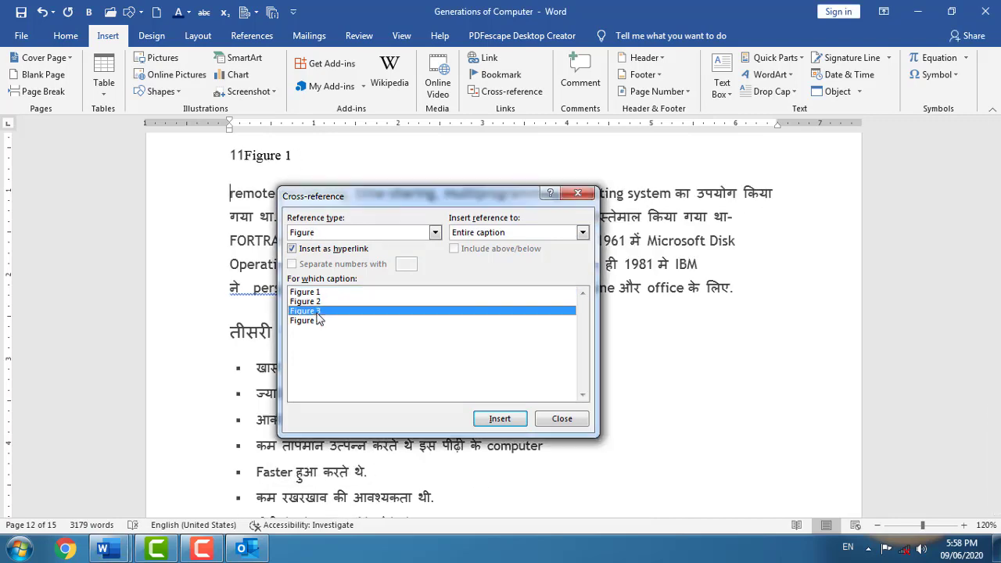
left_click(499, 420)
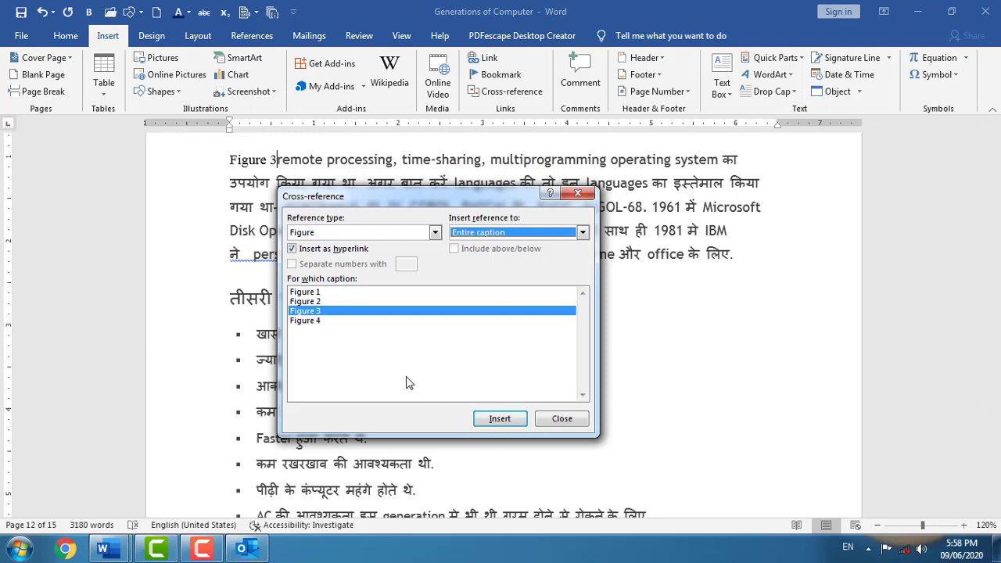
left_click(285, 161)
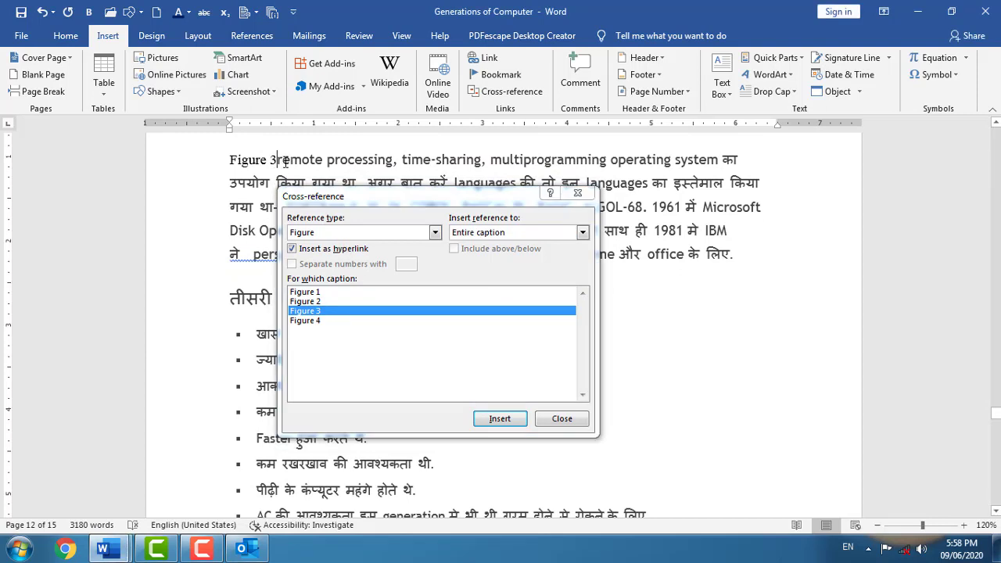
key("Return")
- Insert a cross-reference to Table 2 and close the Cross-reference dialog
left_click(435, 232)
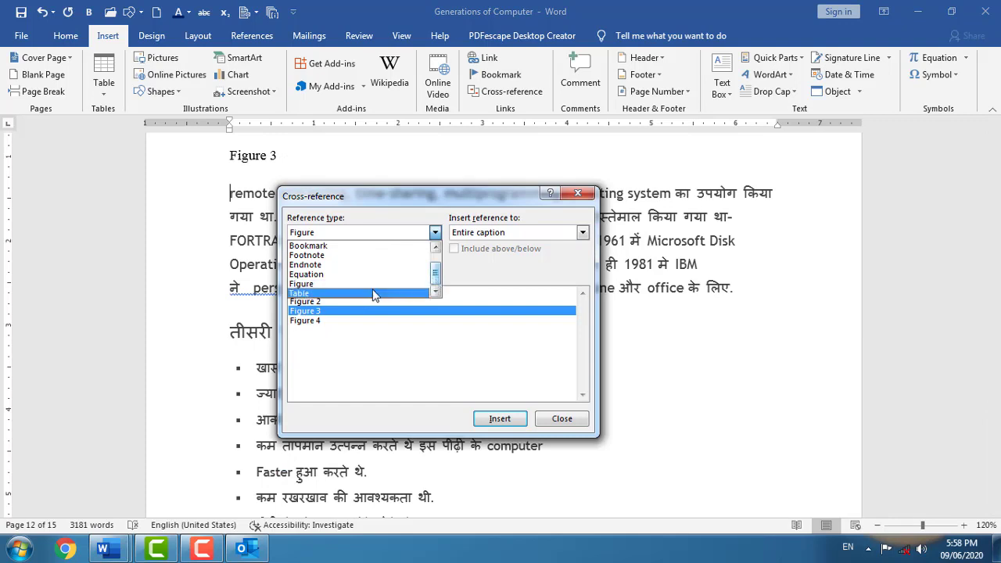
left_click(349, 293)
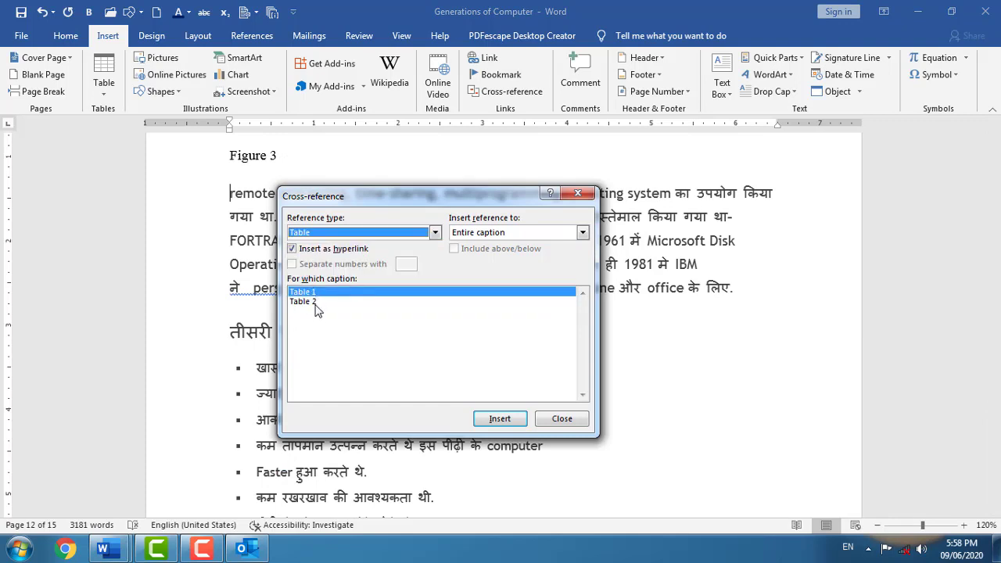
left_click(315, 303)
left_click(498, 419)
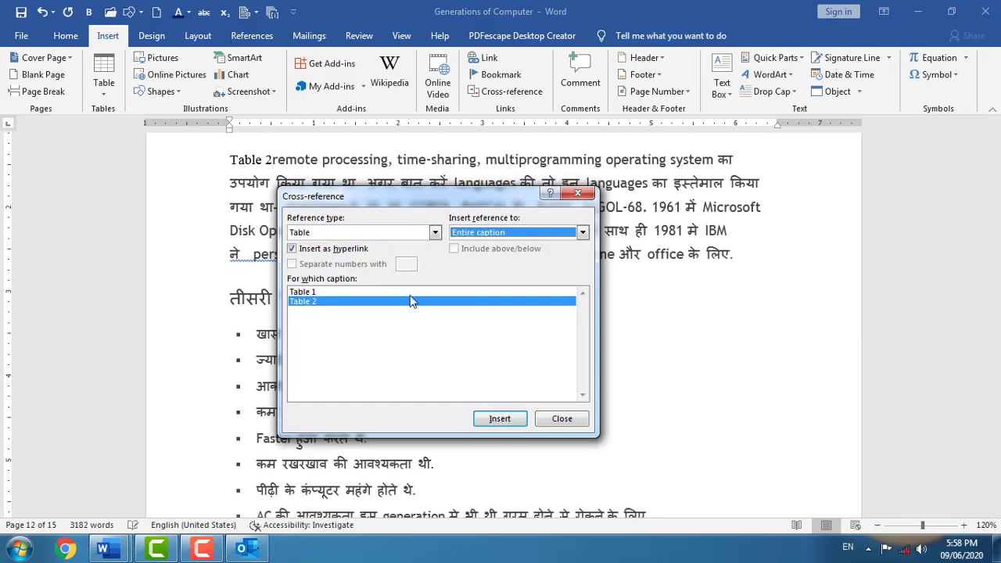
left_click(560, 419)
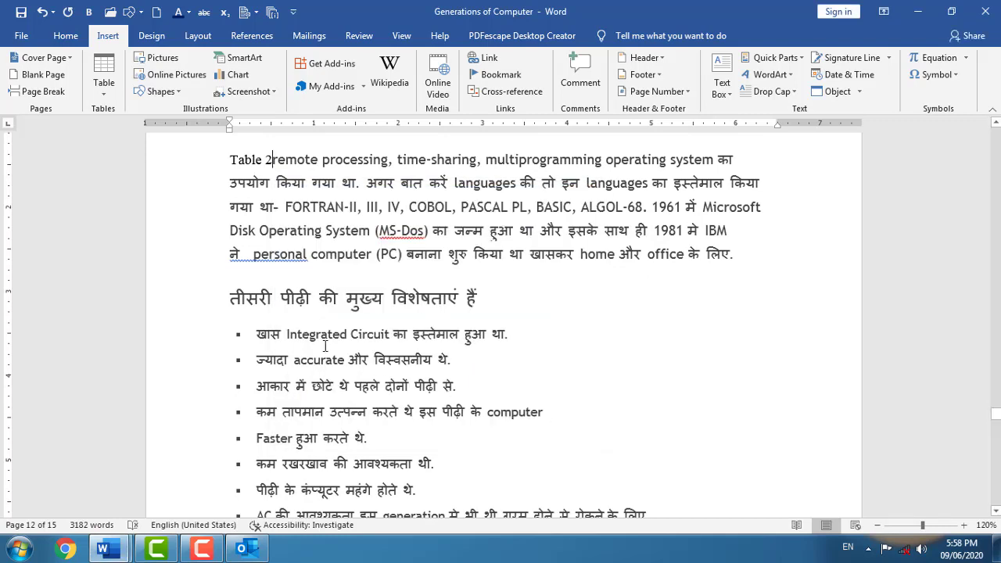
- Put the Table 2 reference on its own line and follow its link to the caption
scroll(320, 321, "up", 3)
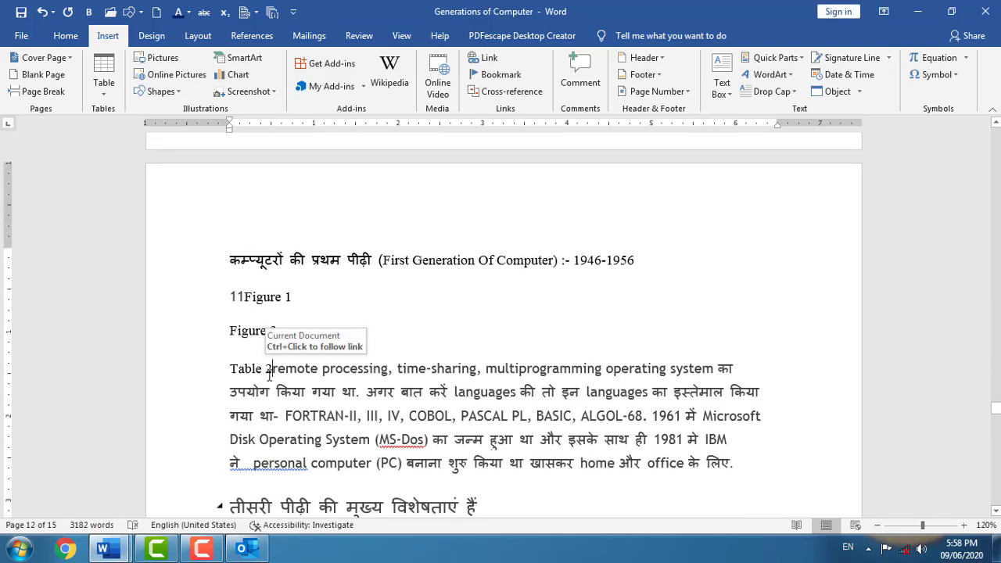
key("Return")
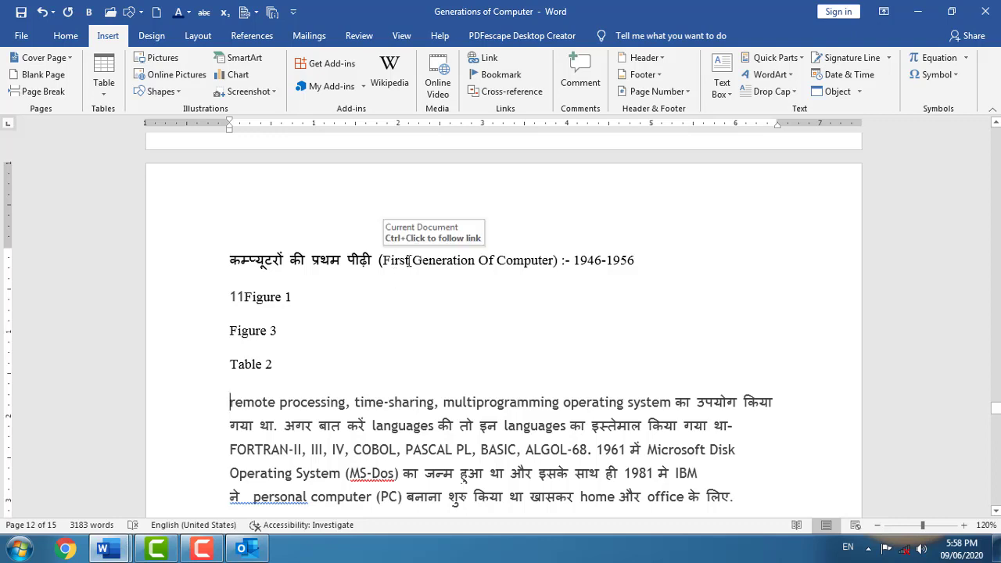
left_click(251, 366, "ctrl")
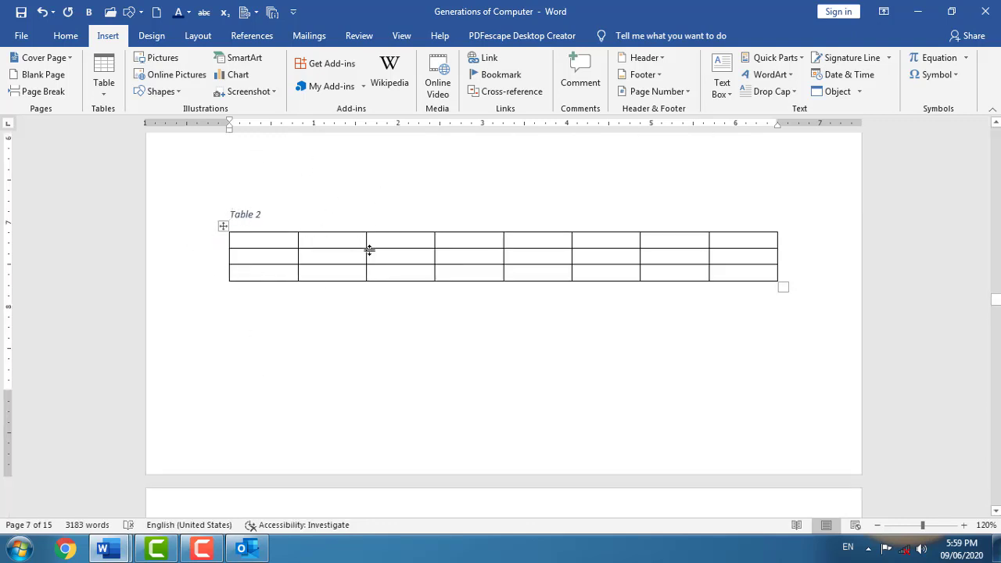
- Add a comment to the 'Generation Of Computer in Hindi' heading
scroll(310, 266, "down", 8)
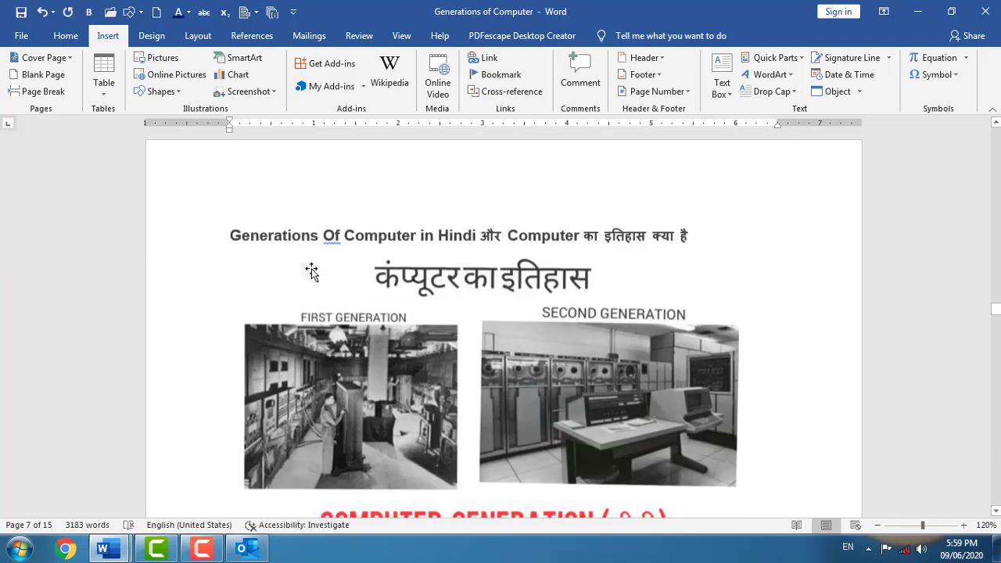
scroll(311, 270, "down", 2)
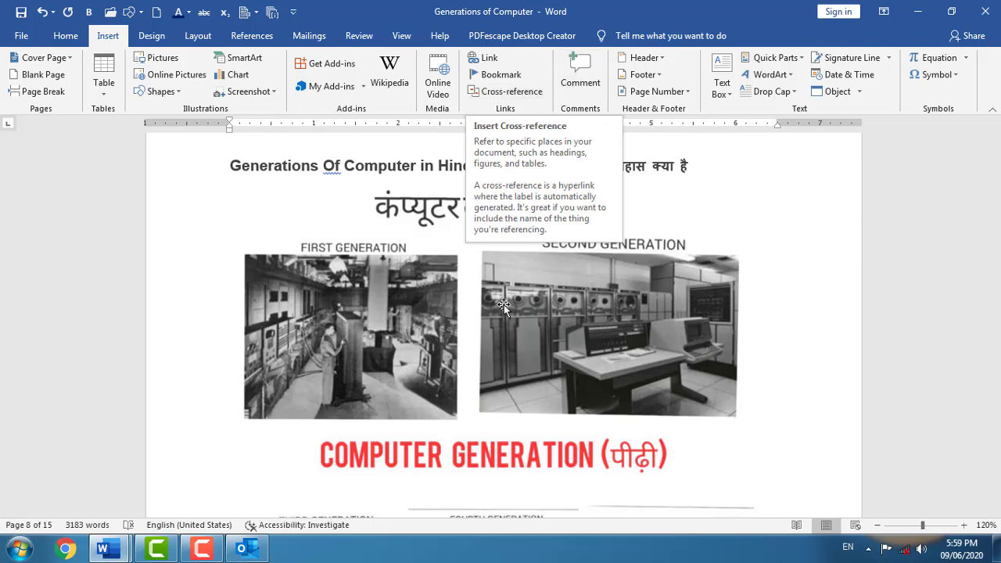
scroll(414, 348, "down", 4)
scroll(404, 351, "down", 10)
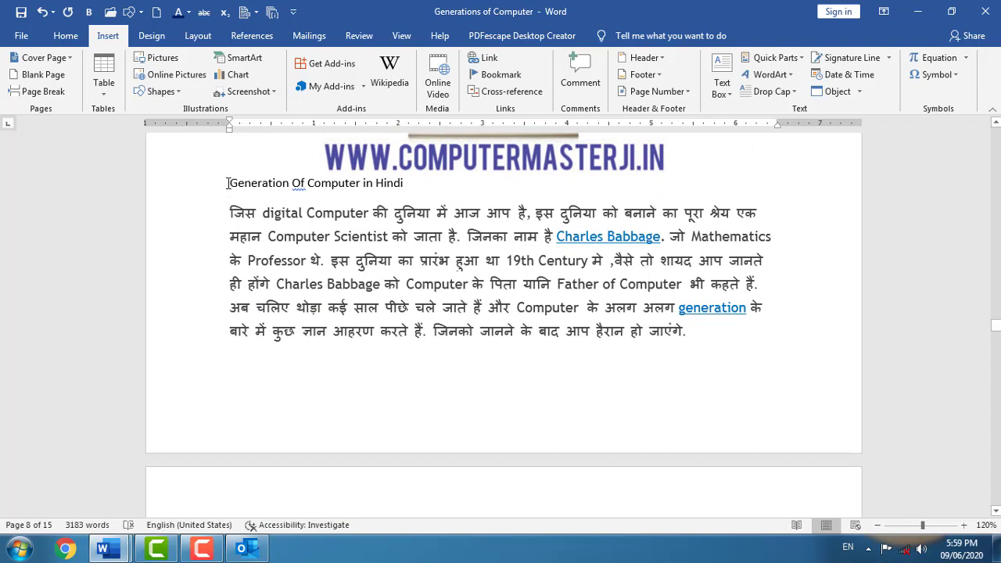
left_click_drag(247, 186, 410, 186)
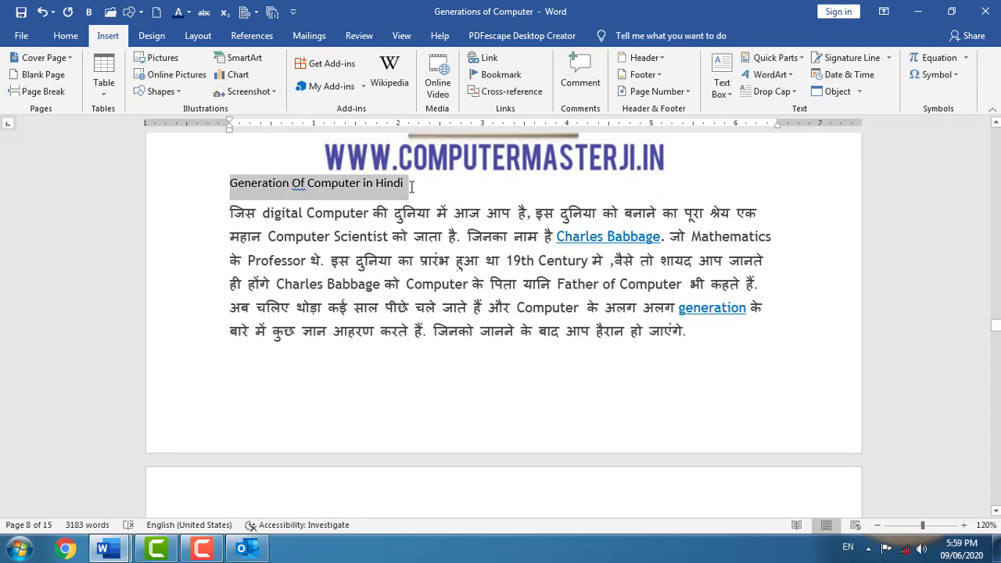
left_click(580, 78)
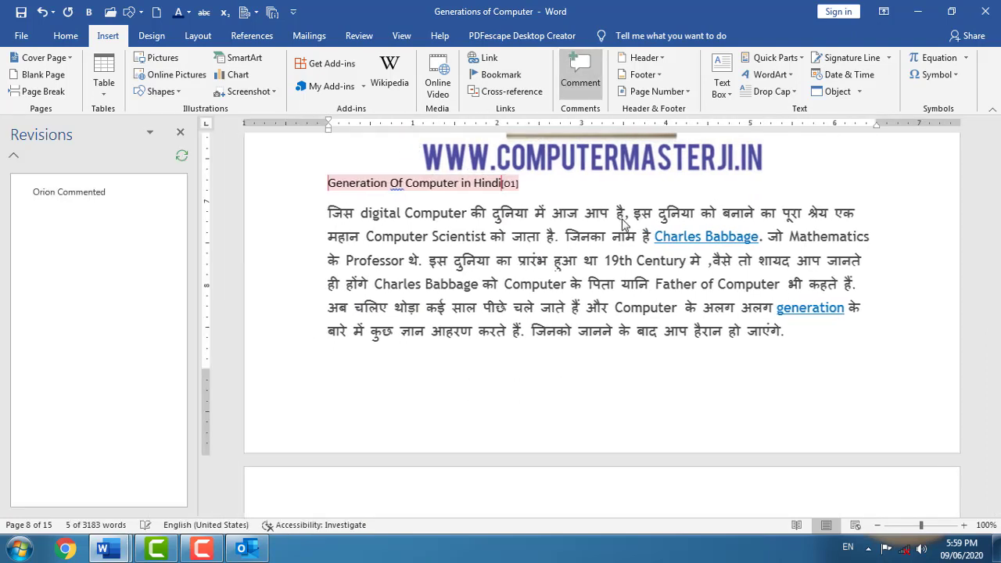
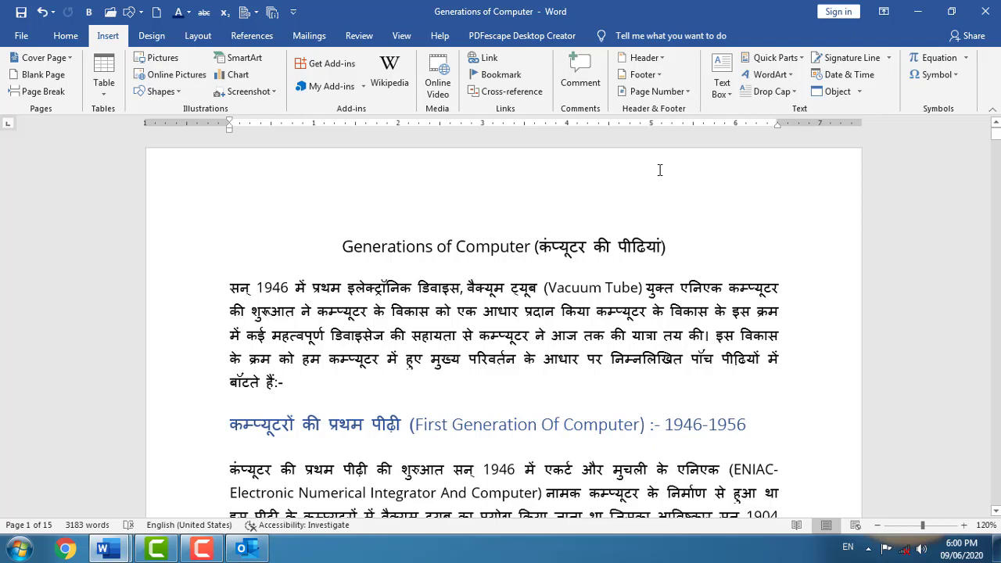
- Apply a built-in header with page number and title, and enter 'Microsoft Word 2019' as the title
double_click(290, 188)
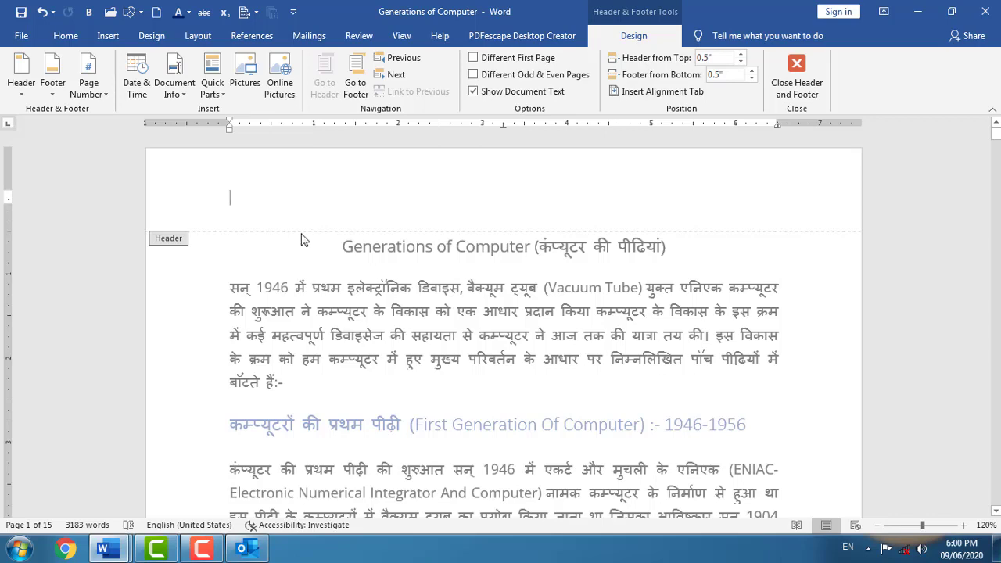
double_click(288, 260)
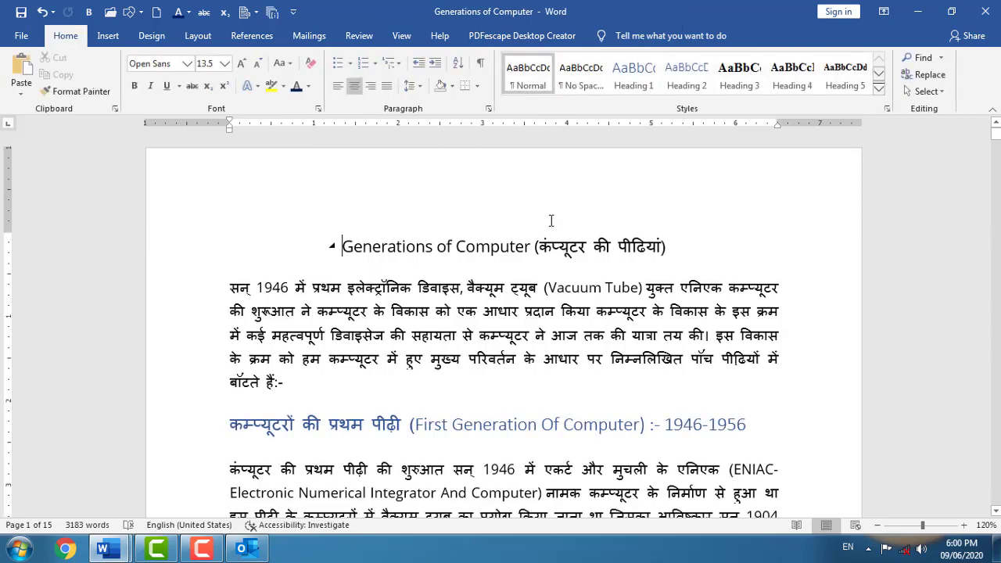
left_click(116, 39)
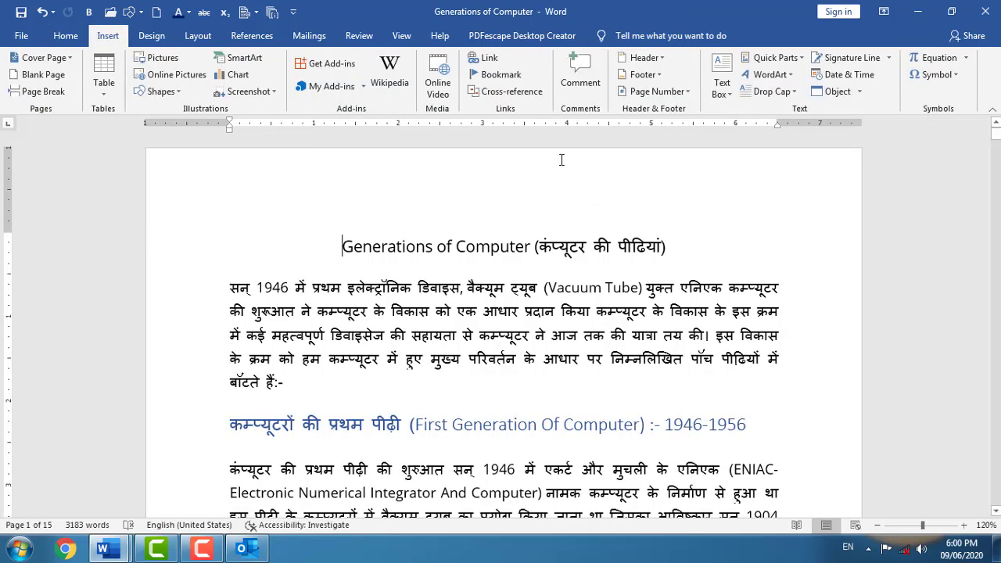
left_click(664, 60)
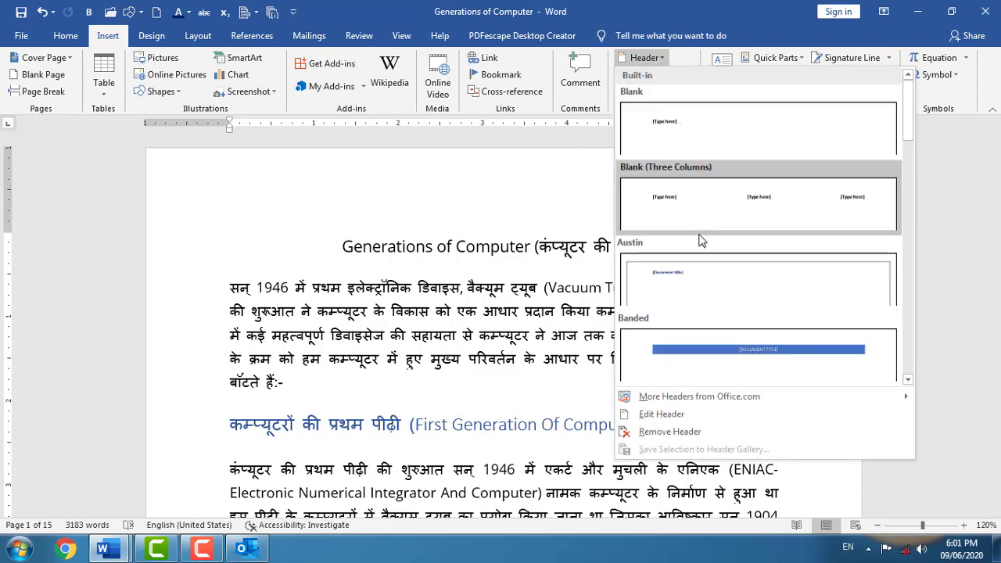
left_click_drag(906, 129, 891, 252)
left_click(745, 258)
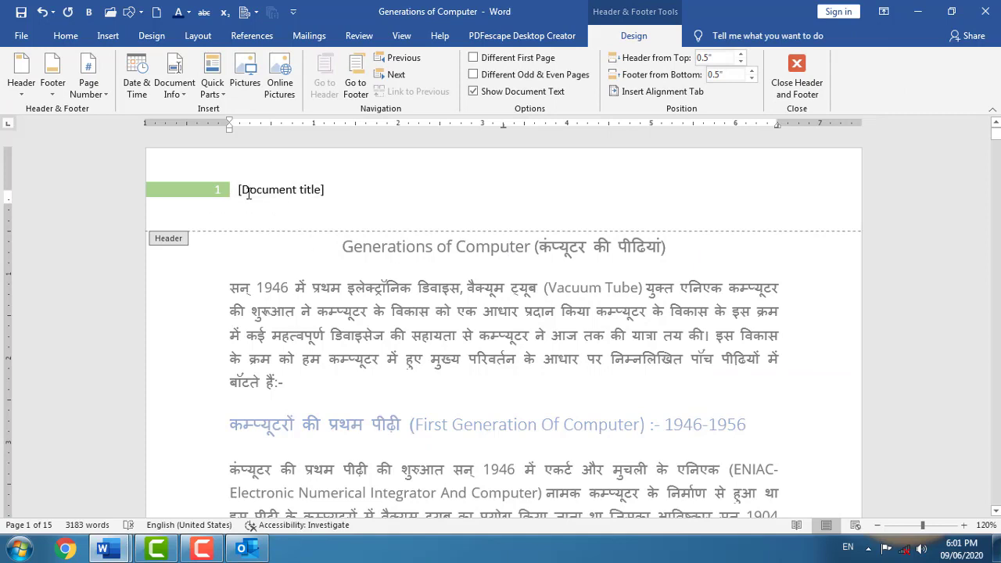
left_click(258, 193)
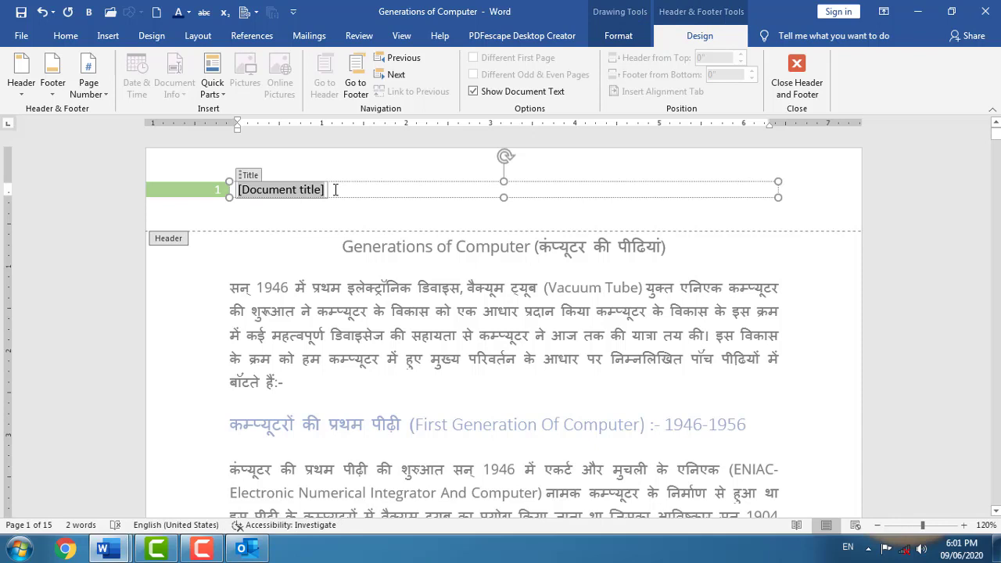
type("Mic")
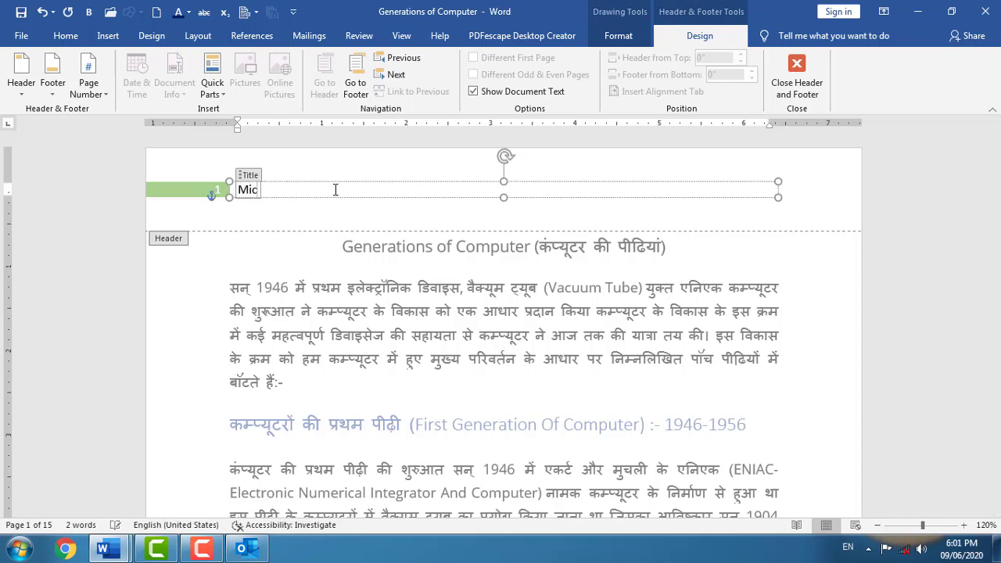
type("roso")
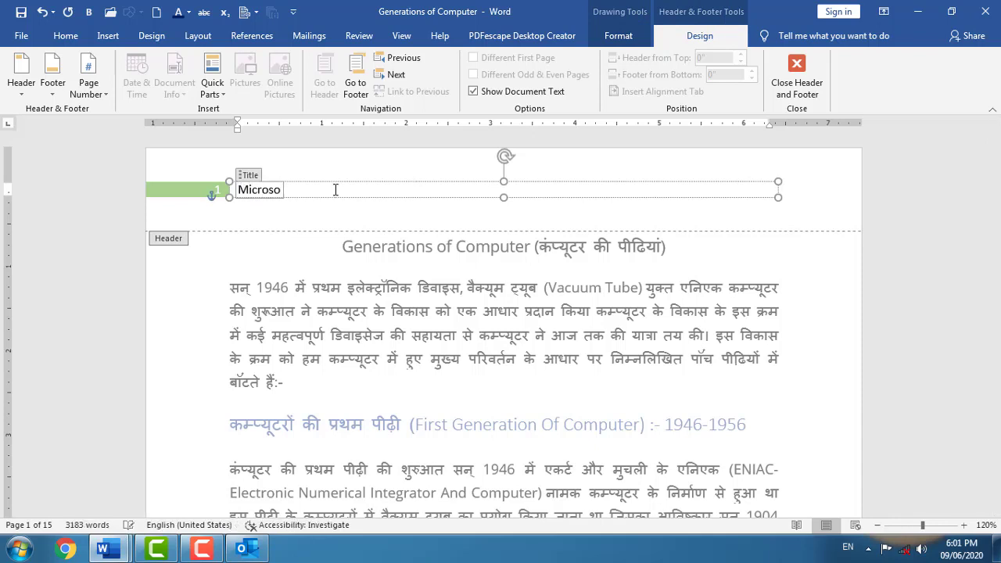
type("ft Word 2019")
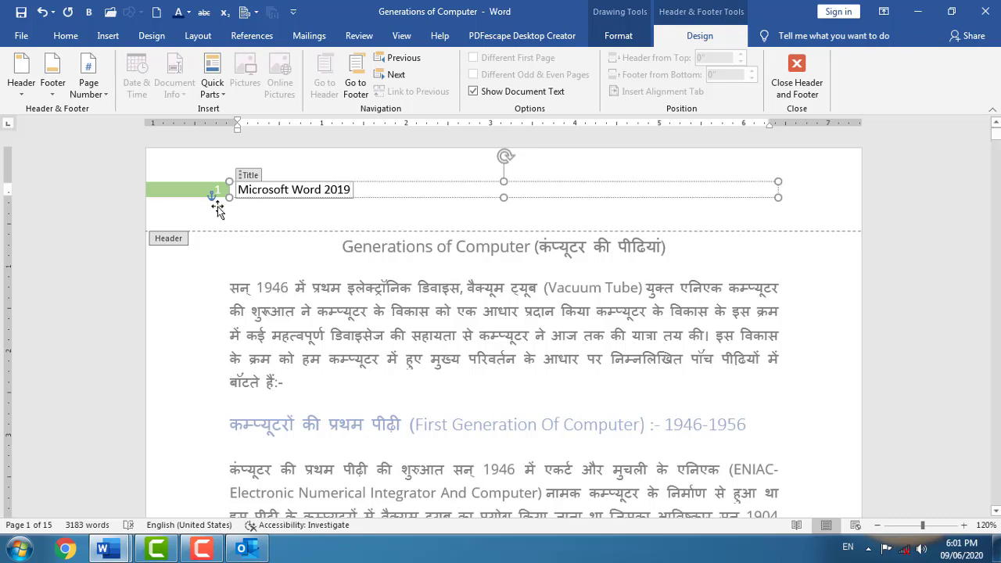
- Close the header, scroll the pages to check the Microsoft Word 2019 header, then reopen it
double_click(288, 266)
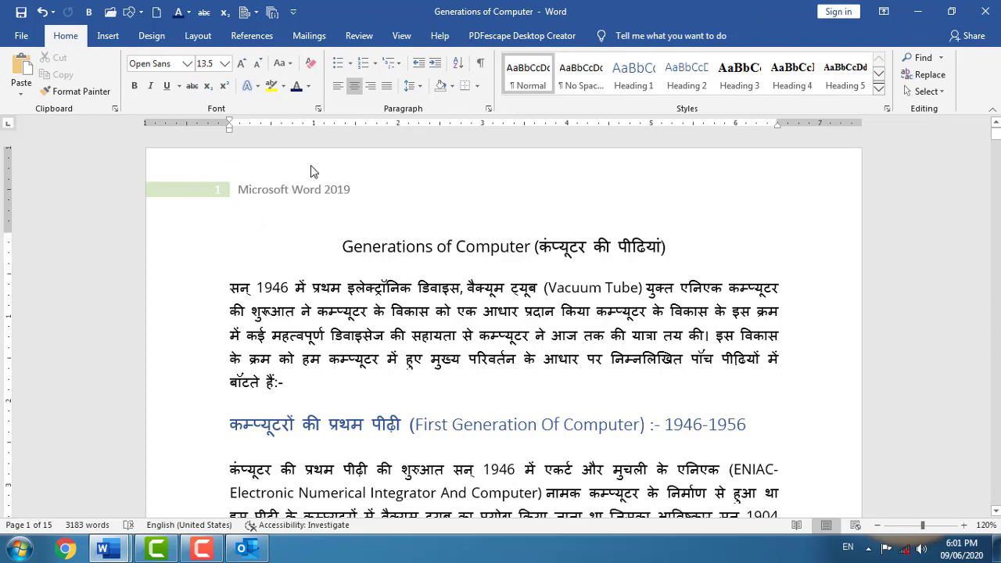
scroll(440, 250, "down", 15)
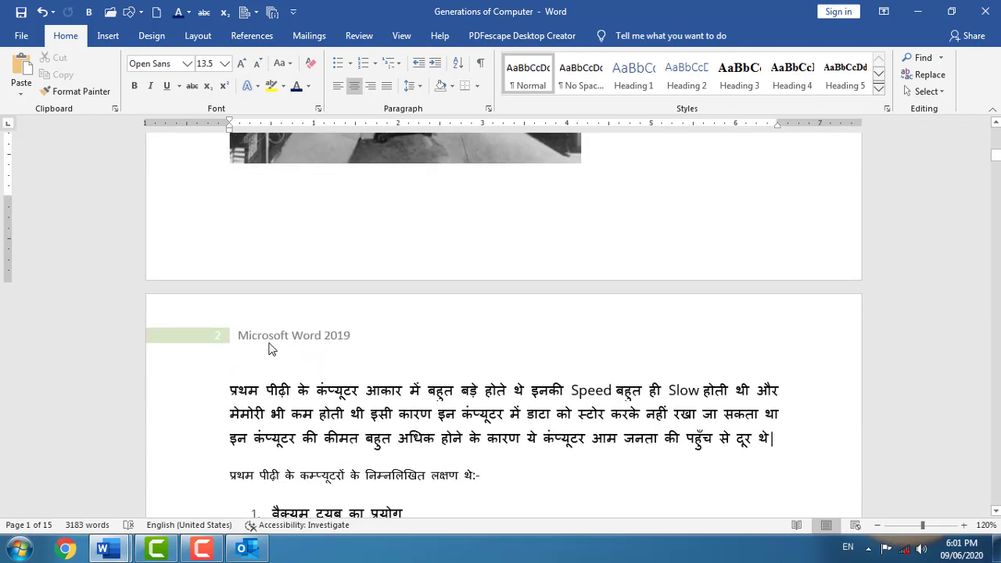
scroll(360, 340, "down", 3)
scroll(361, 339, "down", 20)
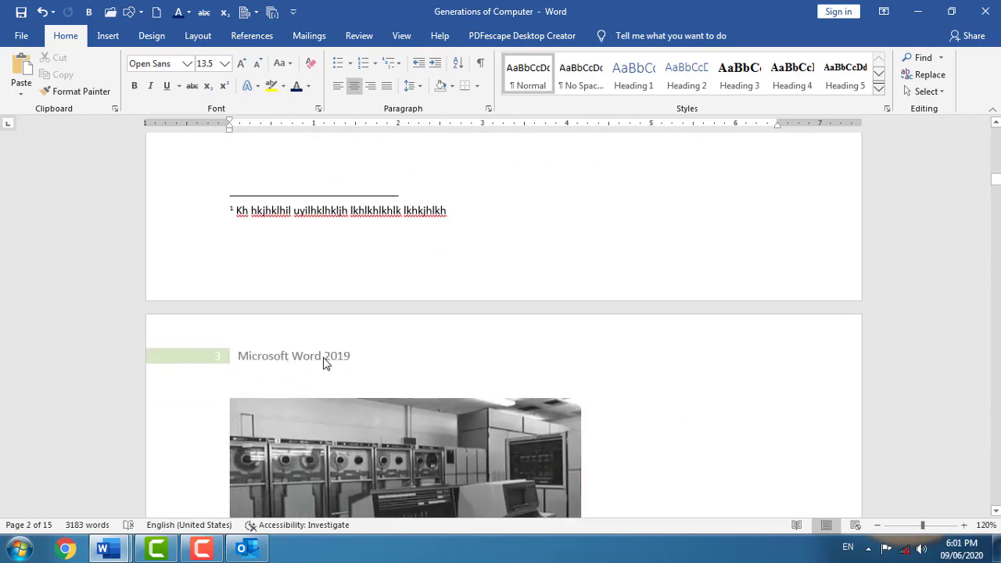
scroll(353, 241, "up", 15)
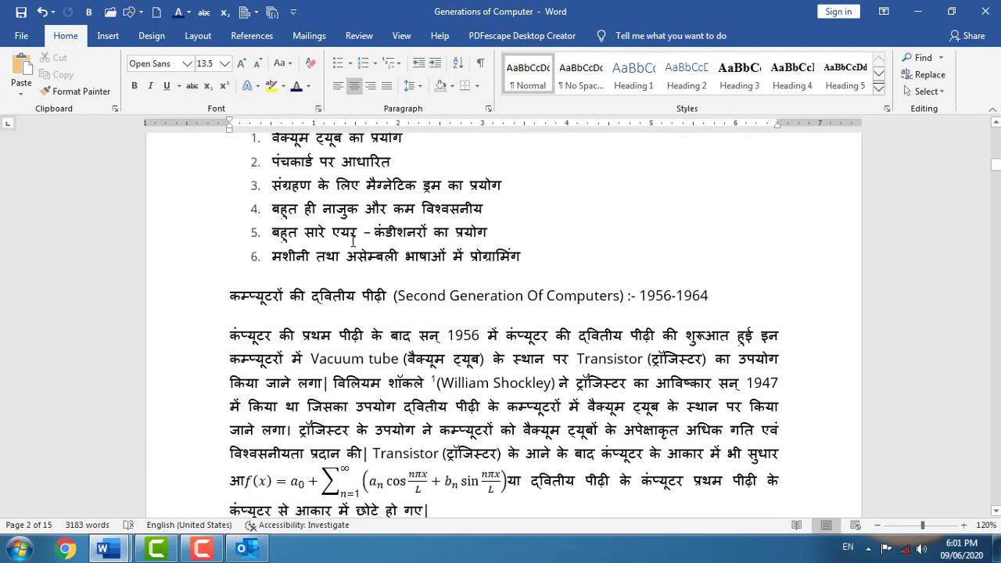
scroll(353, 241, "up", 12)
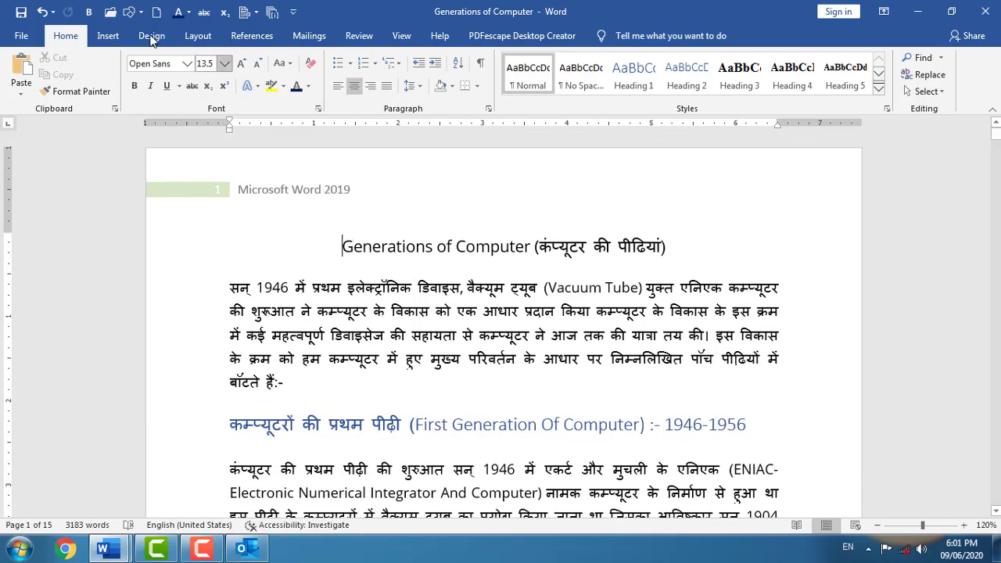
double_click(253, 191)
- Turn on Different Odd & Even Pages and type 'Godawari Power & Ispat Ltd.' in the even-page header
left_click(515, 177)
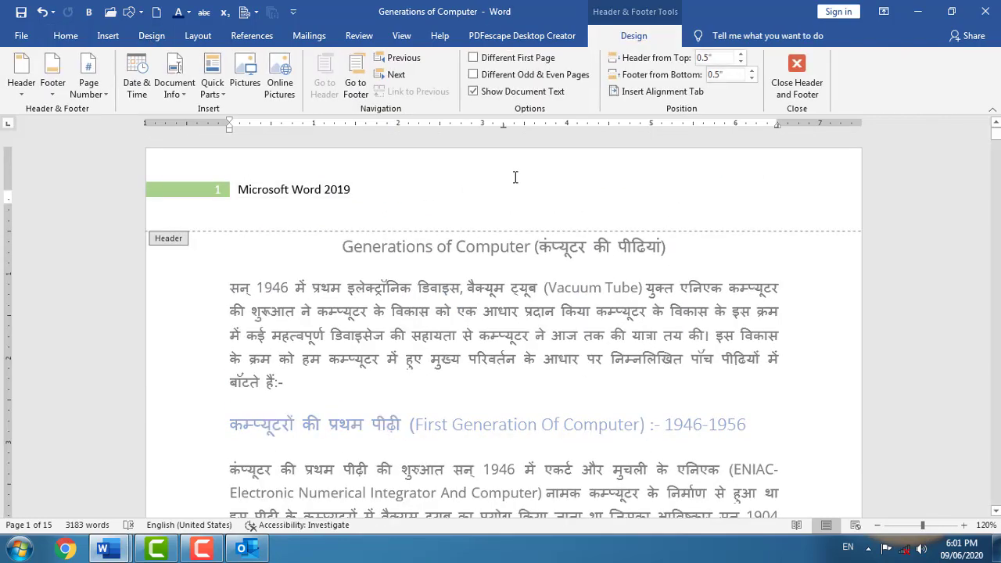
left_click(475, 75)
scroll(287, 272, "down", 5)
scroll(287, 272, "down", 6)
left_click(290, 341)
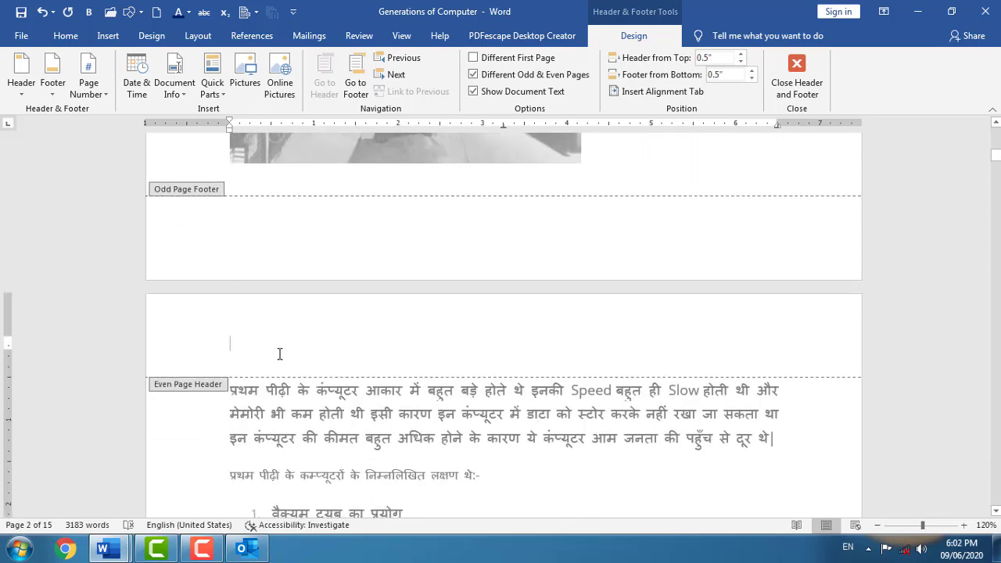
type("Goda")
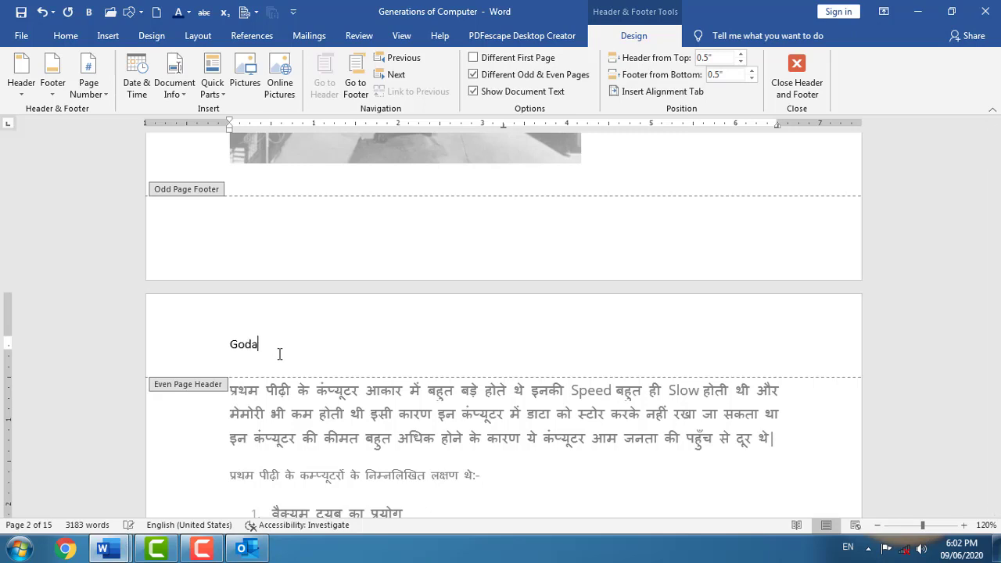
type("wari Power & Ispat Ltd.")
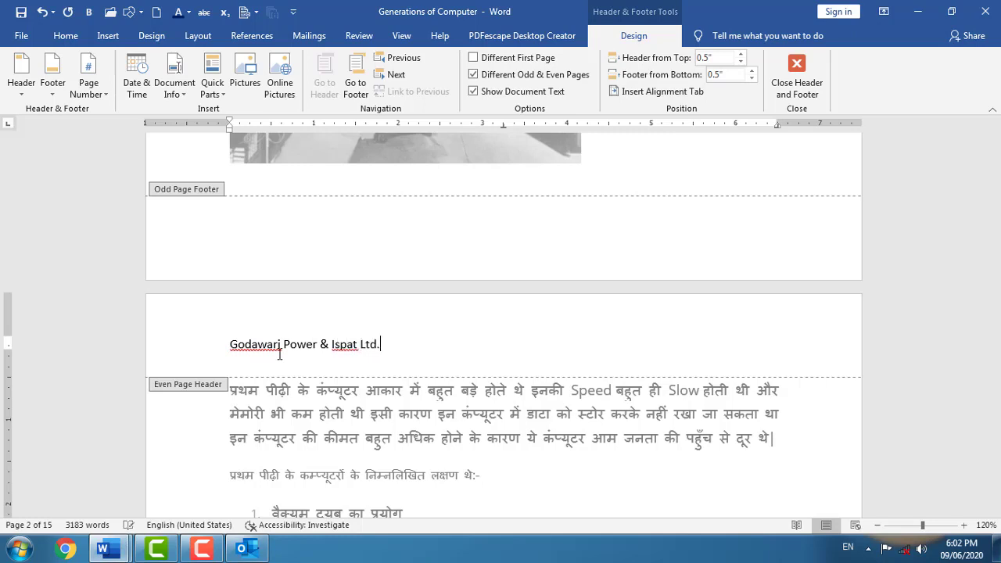
- Close header editing and scroll through the pages to review the new even-page header
double_click(422, 438)
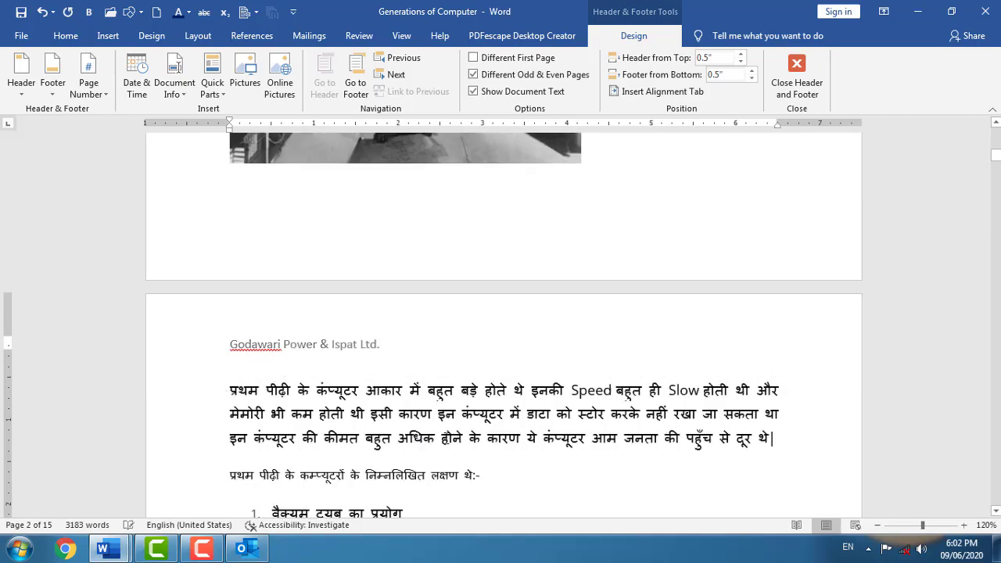
scroll(390, 358, "down", 15)
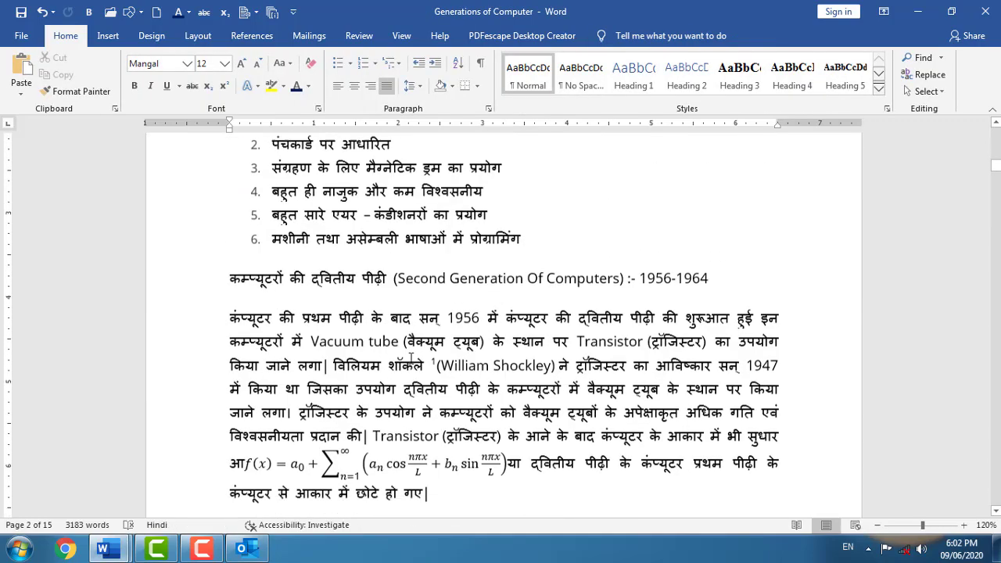
scroll(341, 362, "down", 20)
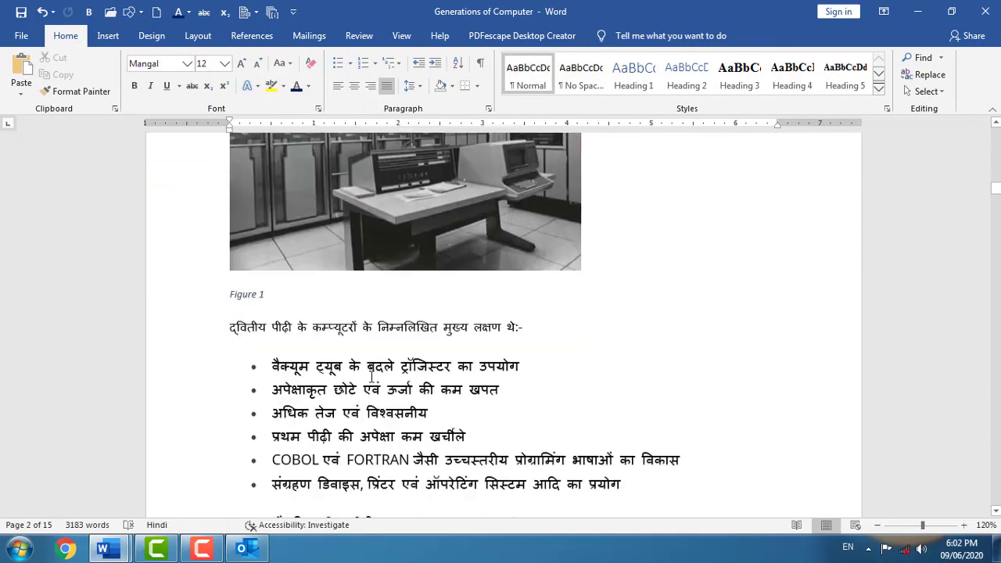
scroll(371, 379, "down", 1)
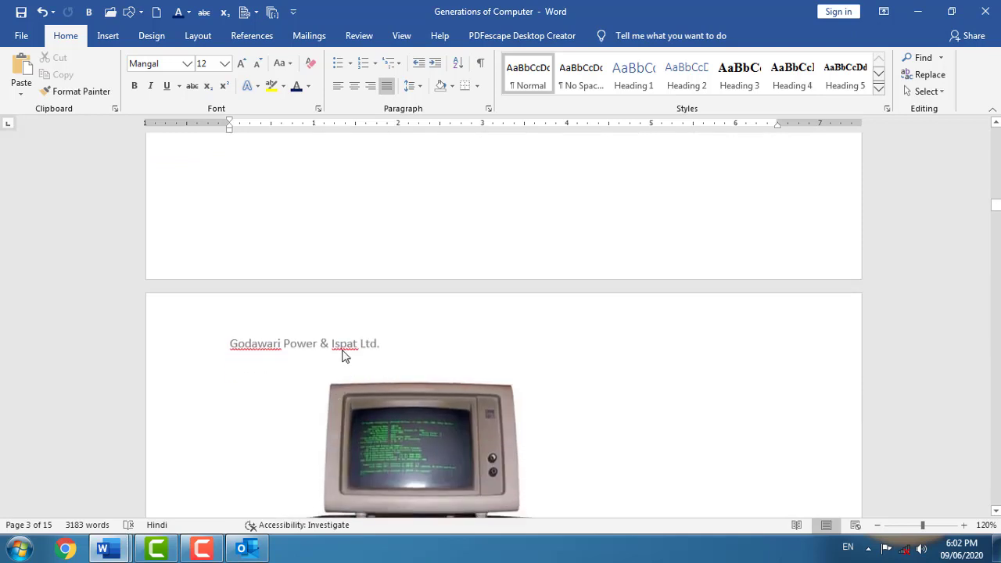
left_click(118, 33)
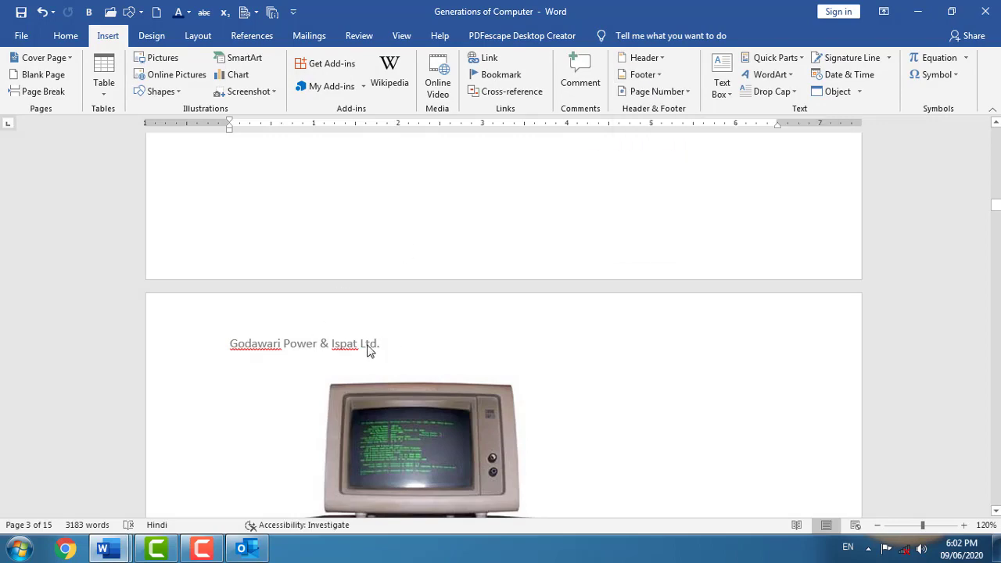
scroll(370, 351, "down", 12)
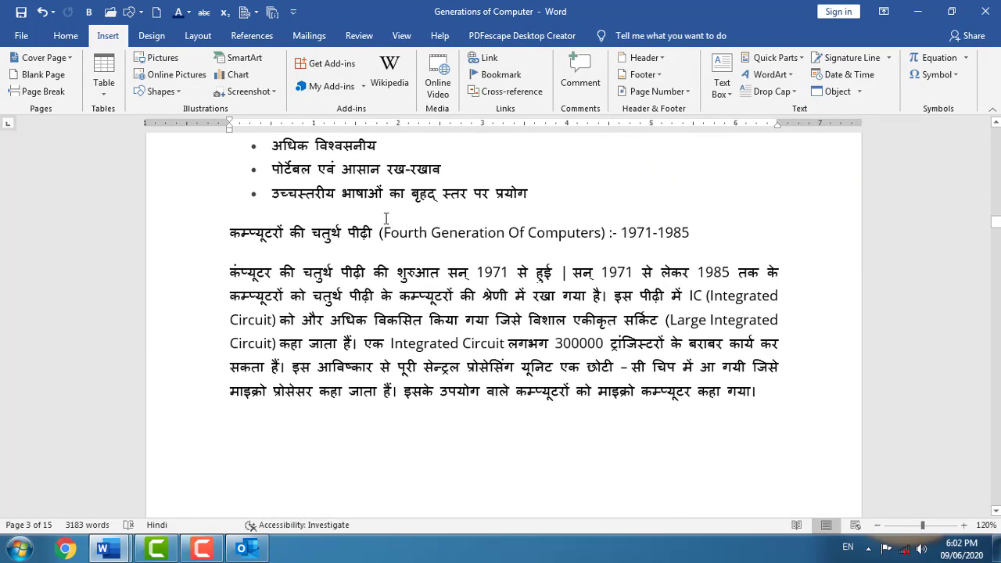
scroll(341, 301, "down", 4)
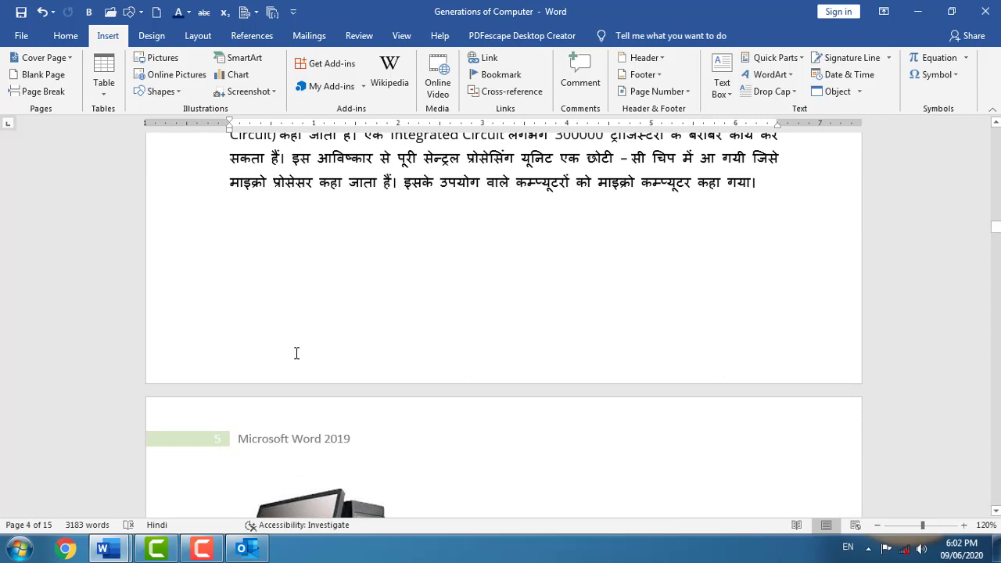
- Apply a built-in footer with a blue 'MICROSOFT WORD 2019' title band
left_click(644, 74)
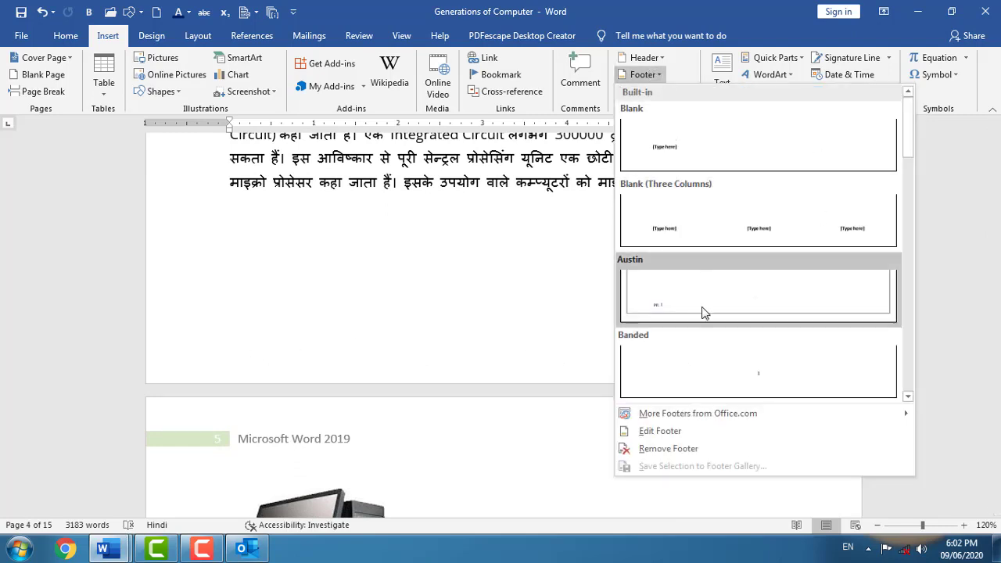
left_click_drag(913, 116, 900, 234)
left_click(765, 264)
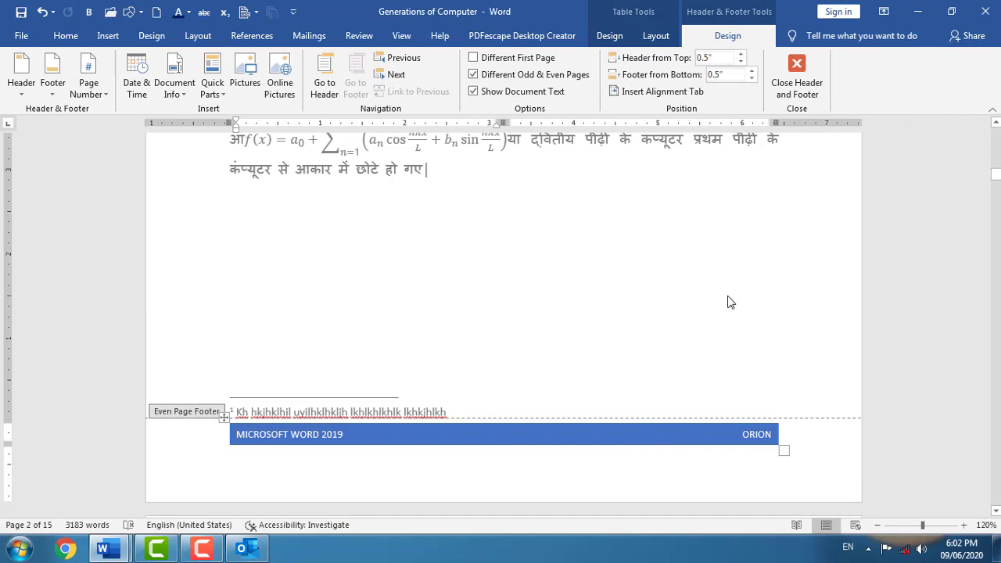
left_click(576, 458)
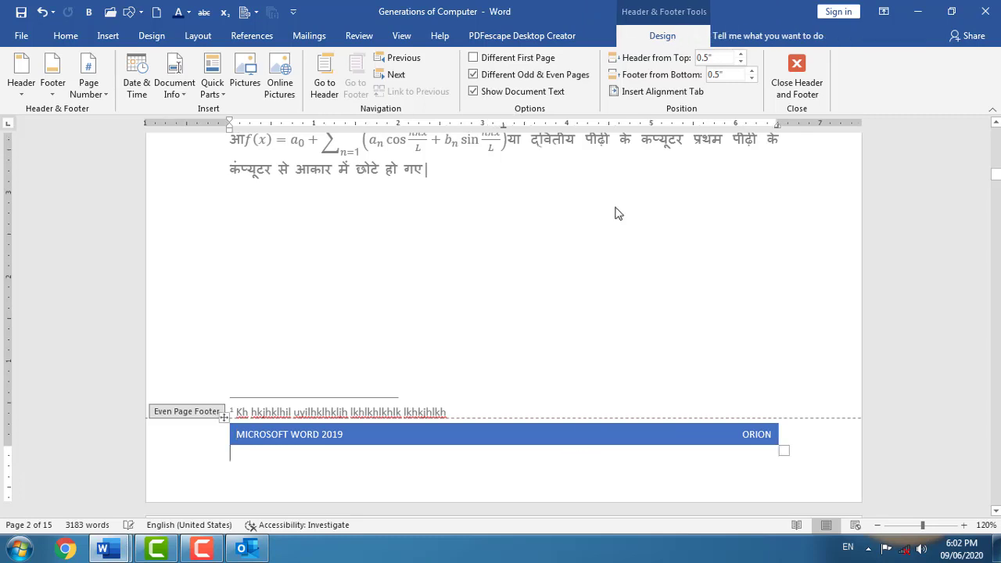
- Remove the header and then the blue footer from the document
left_click(108, 36)
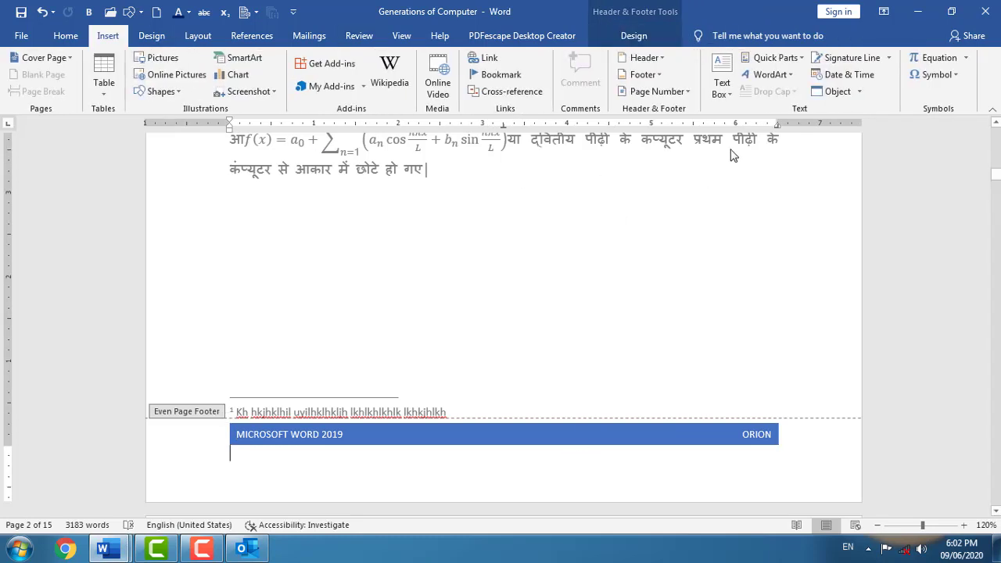
left_click(658, 59)
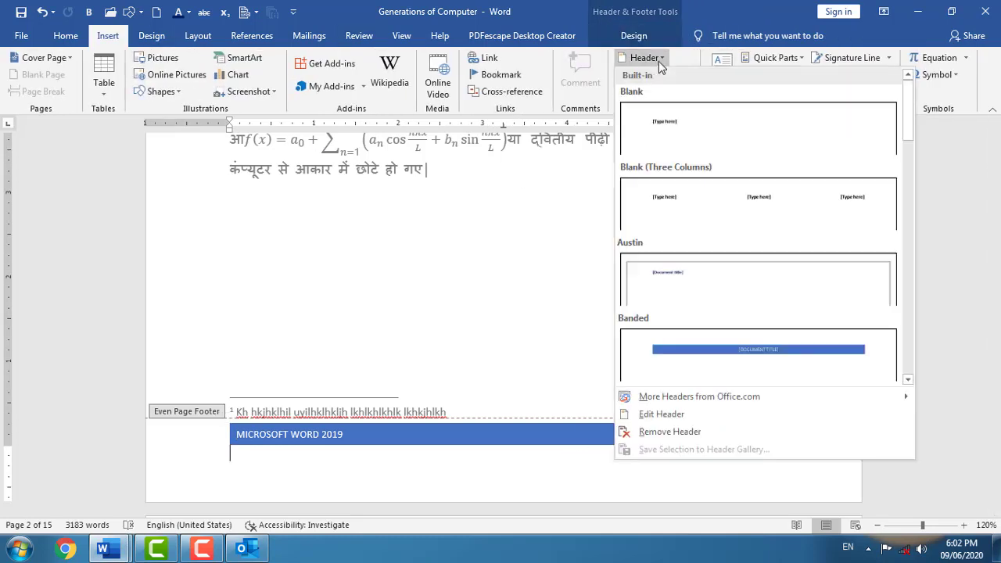
left_click(679, 432)
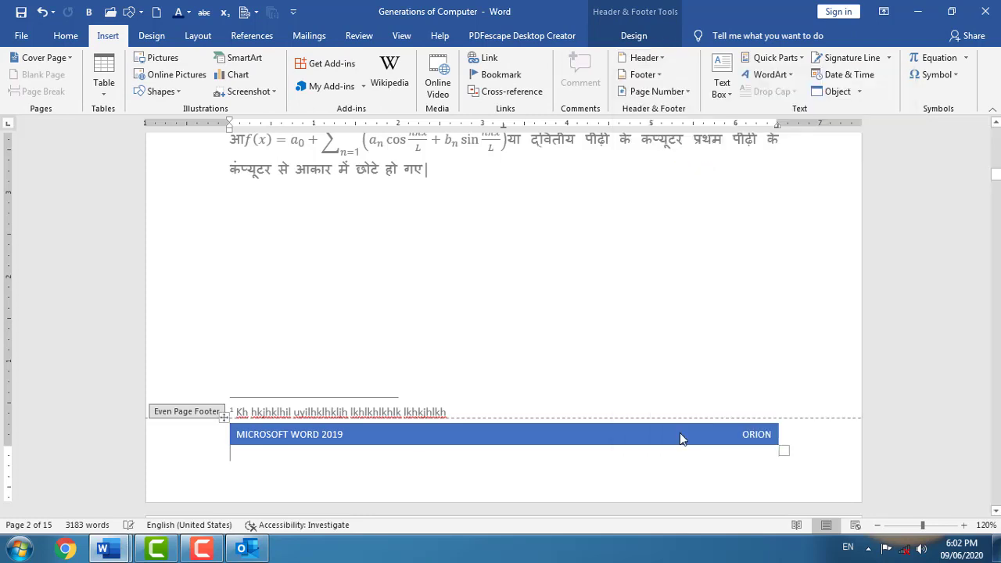
left_click(643, 74)
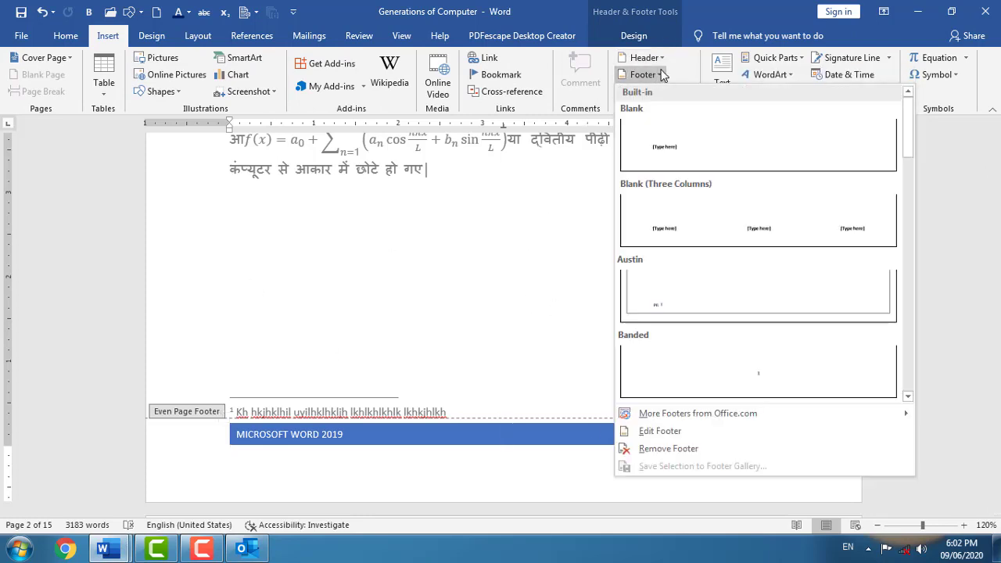
left_click(708, 447)
scroll(429, 360, "up", 5)
- Leave header/footer editing and preview the Top of Page page-number styles like Plain Number and Accent Bar
double_click(428, 359)
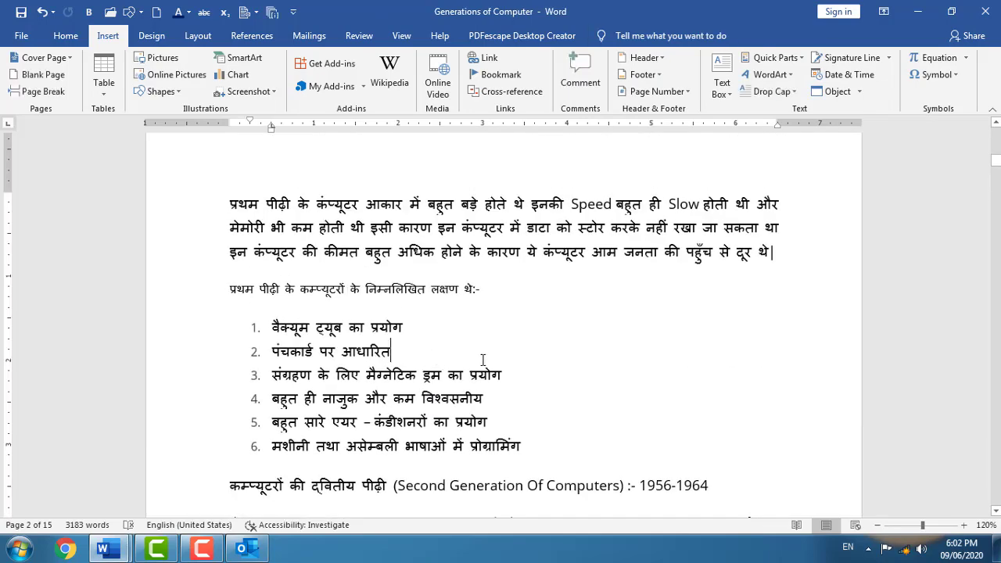
scroll(480, 235, "up", 3)
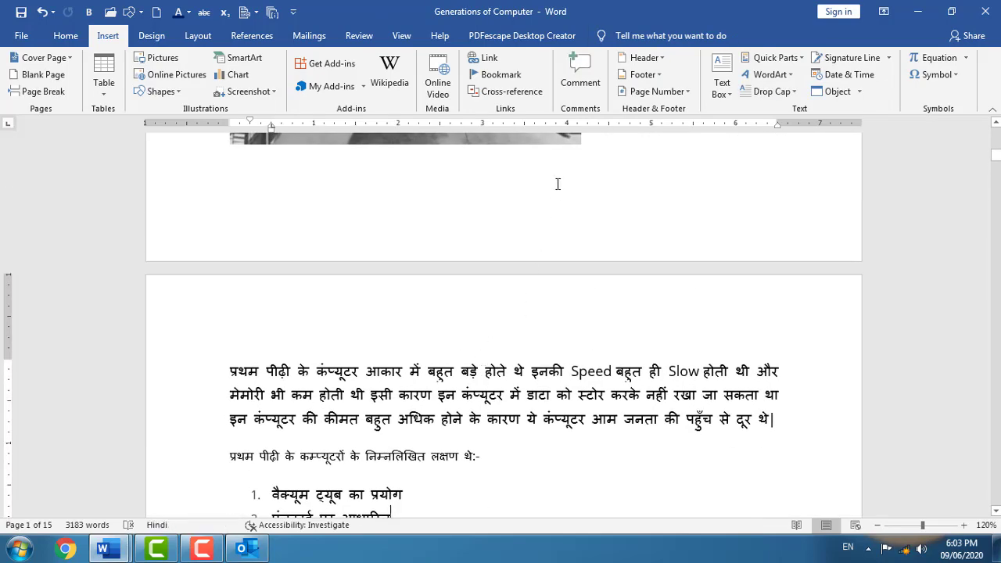
scroll(536, 200, "up", 10)
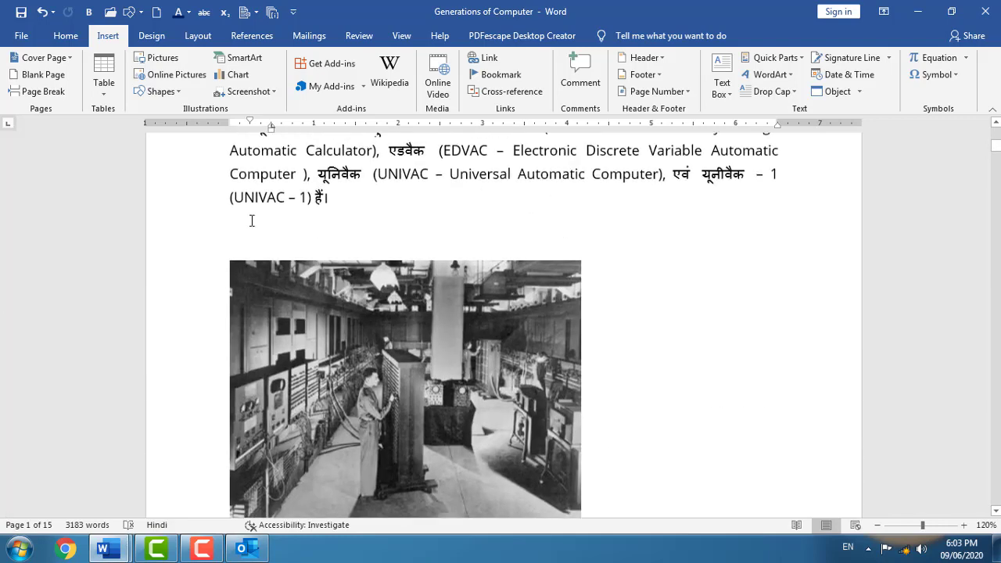
scroll(318, 225, "up", 5)
scroll(231, 217, "up", 3)
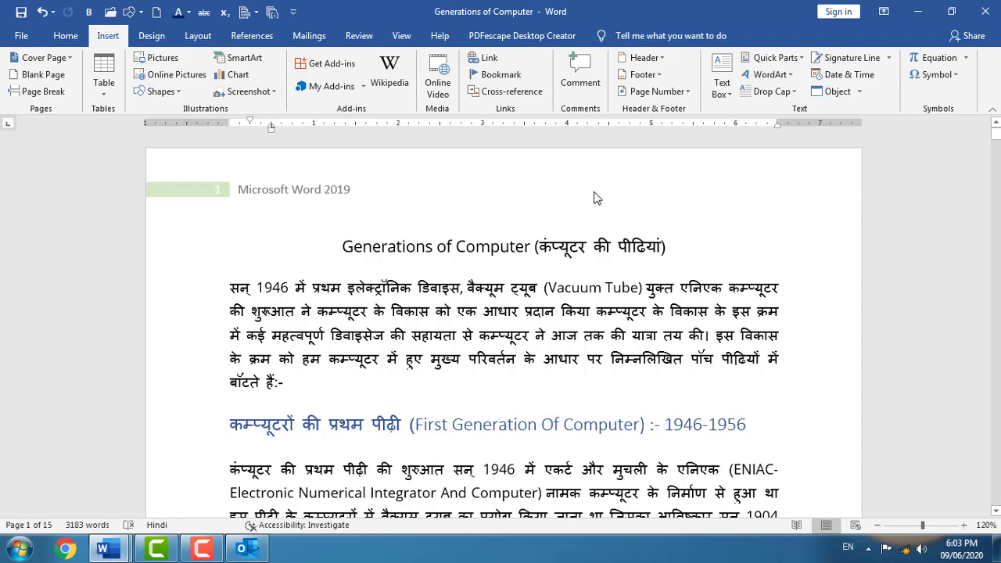
left_click(680, 92)
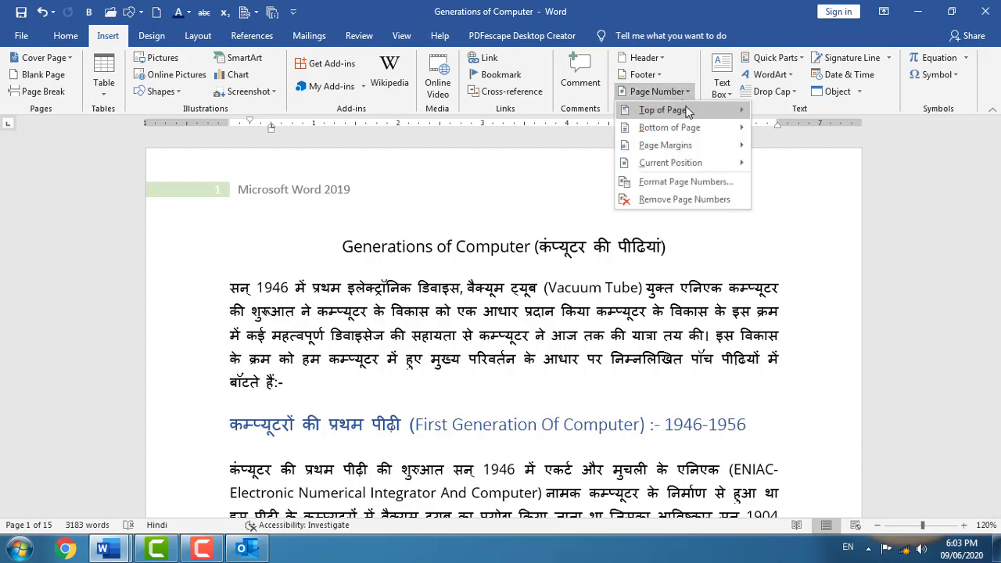
mouse_move(678, 111)
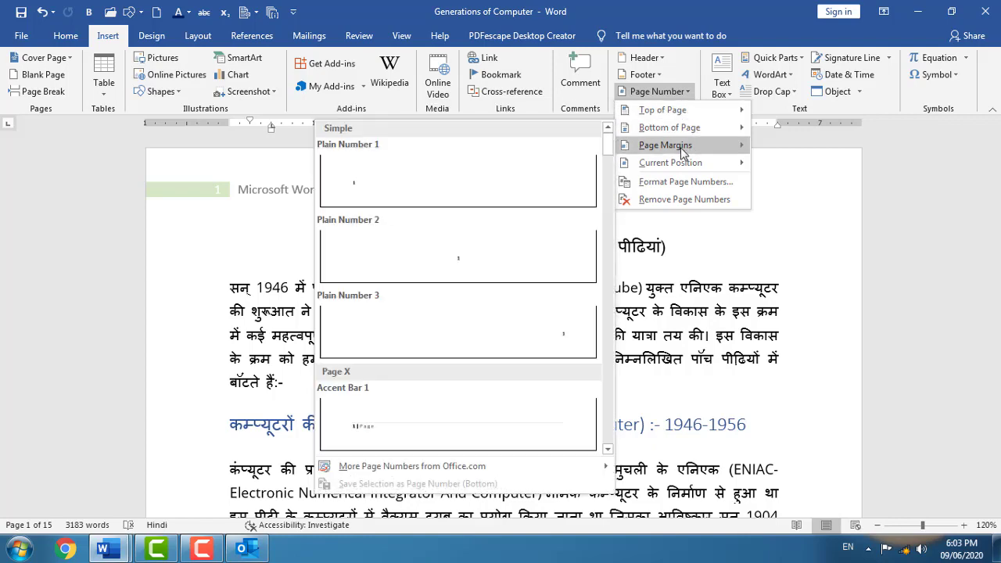
mouse_move(710, 169)
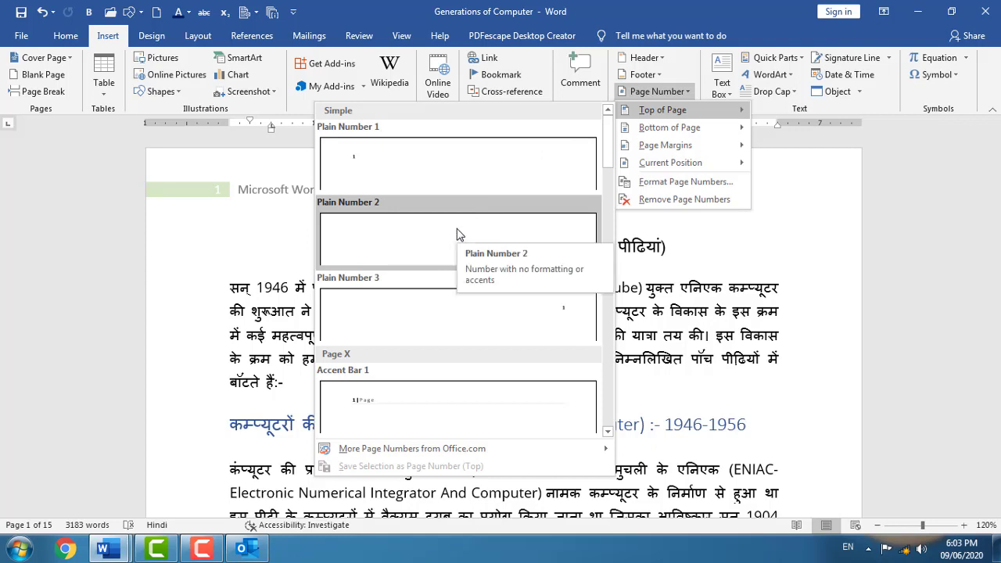
- Insert an Accent Bar 1 page number at the top of the page and close the header
left_click(436, 416)
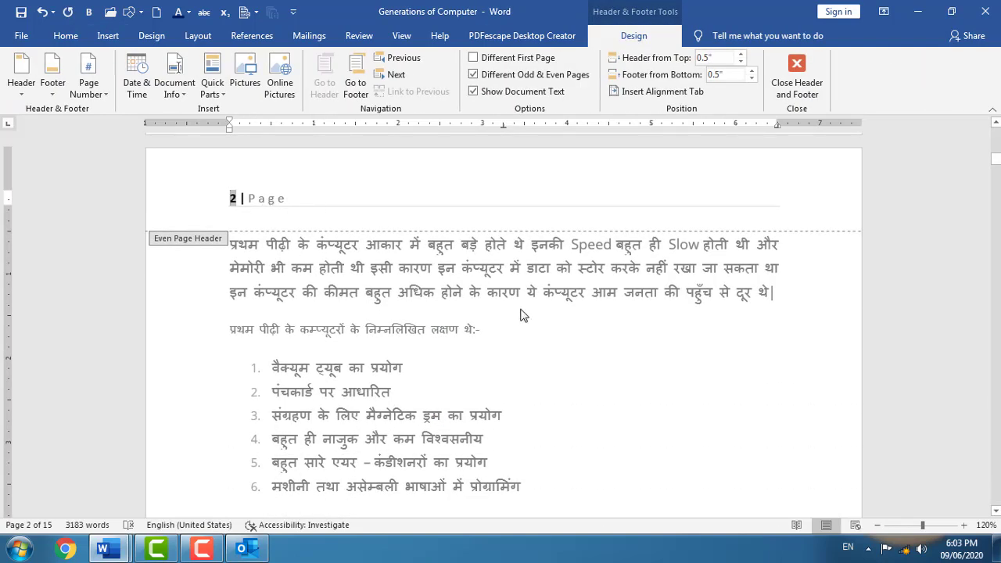
scroll(551, 333, "up", 5)
scroll(551, 333, "up", 15)
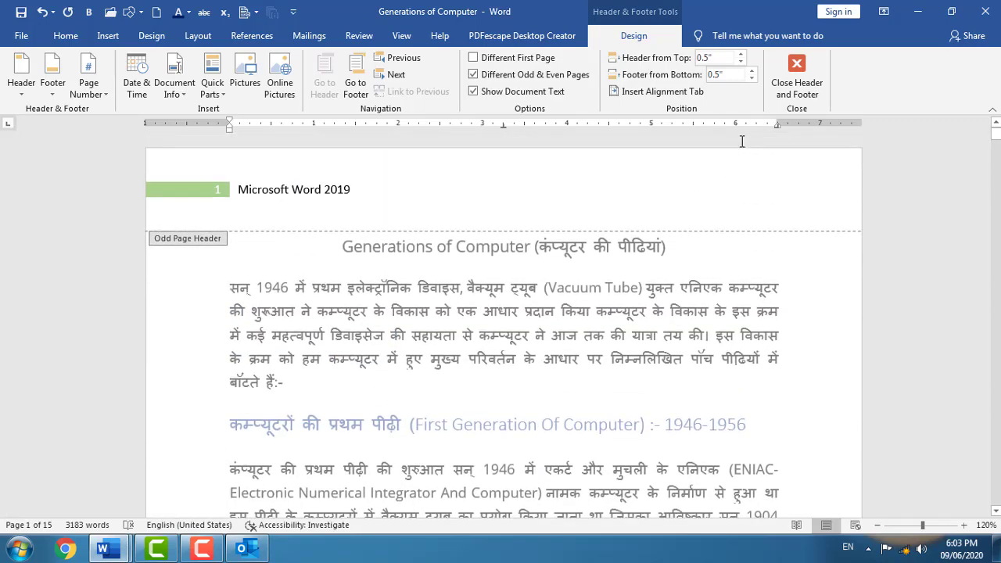
left_click(795, 77)
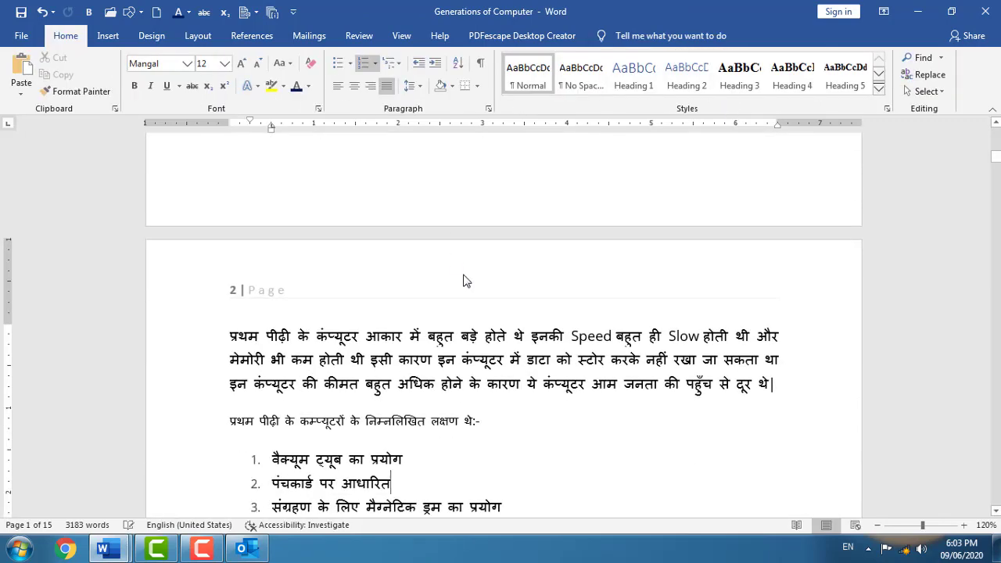
- Browse the Page Margins page-number designs such as Accent Bar and Vertical Left/Right
scroll(462, 279, "up", 10)
left_click(108, 35)
left_click(657, 91)
mouse_move(688, 134)
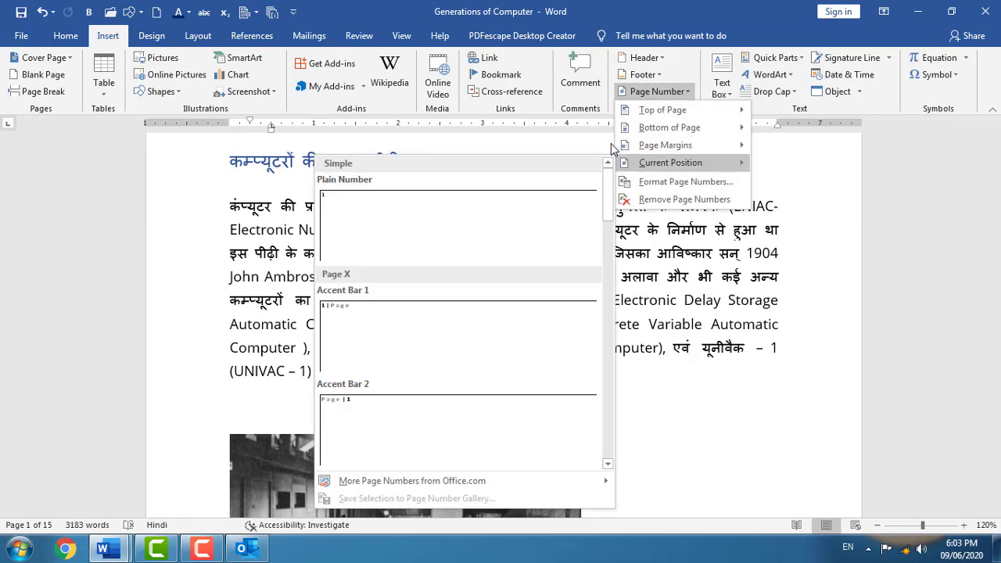
left_click_drag(607, 186, 612, 309)
mouse_move(657, 148)
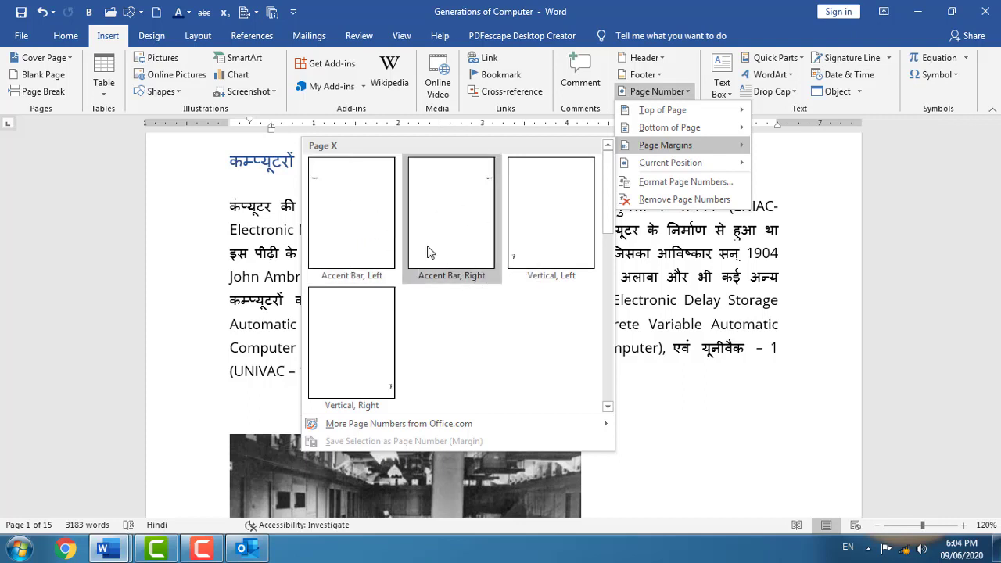
- Keep the page number format as 1, 2, 3 in Format Page Numbers and confirm
left_click(682, 182)
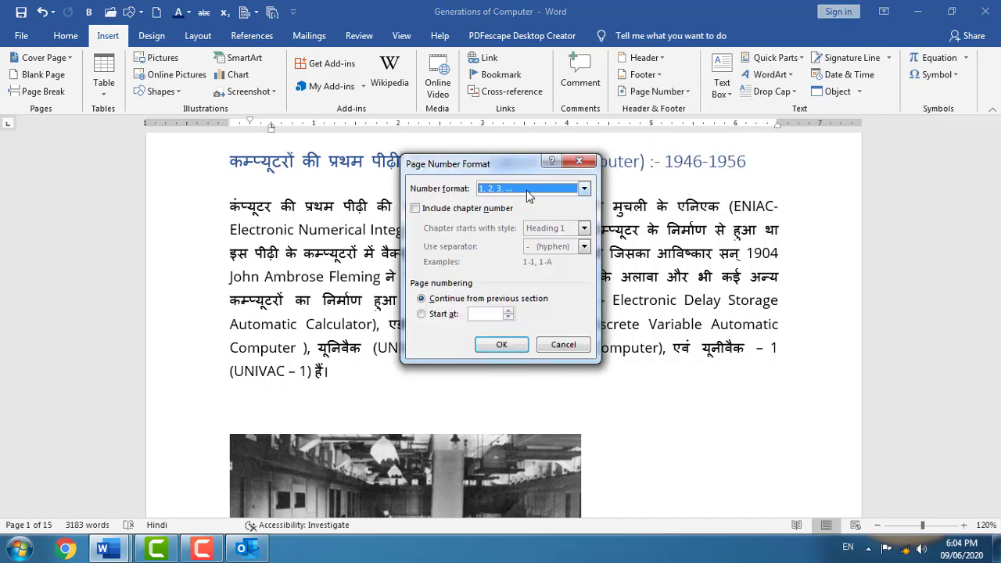
left_click(583, 189)
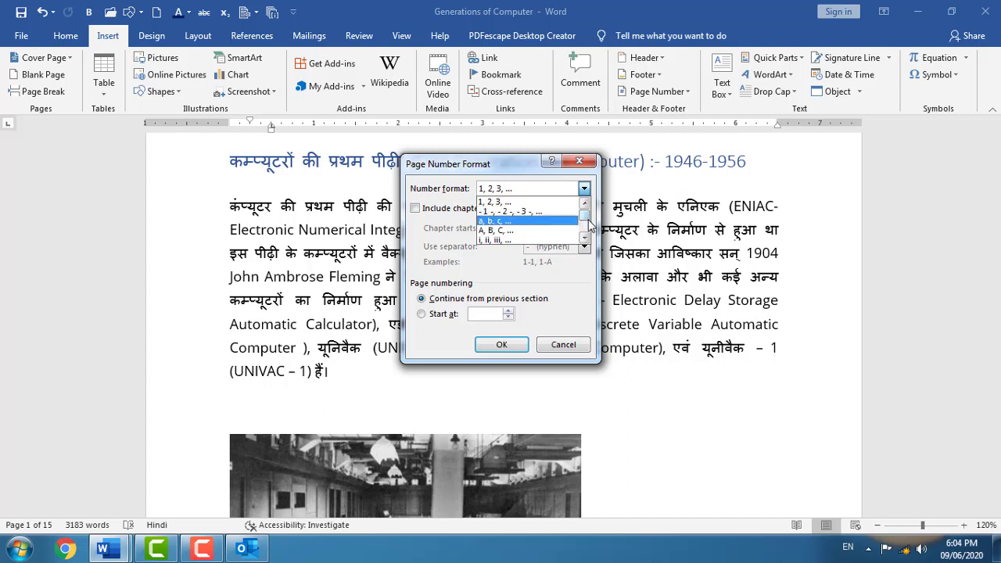
scroll(587, 225, "down", 1)
scroll(588, 226, "down", 2)
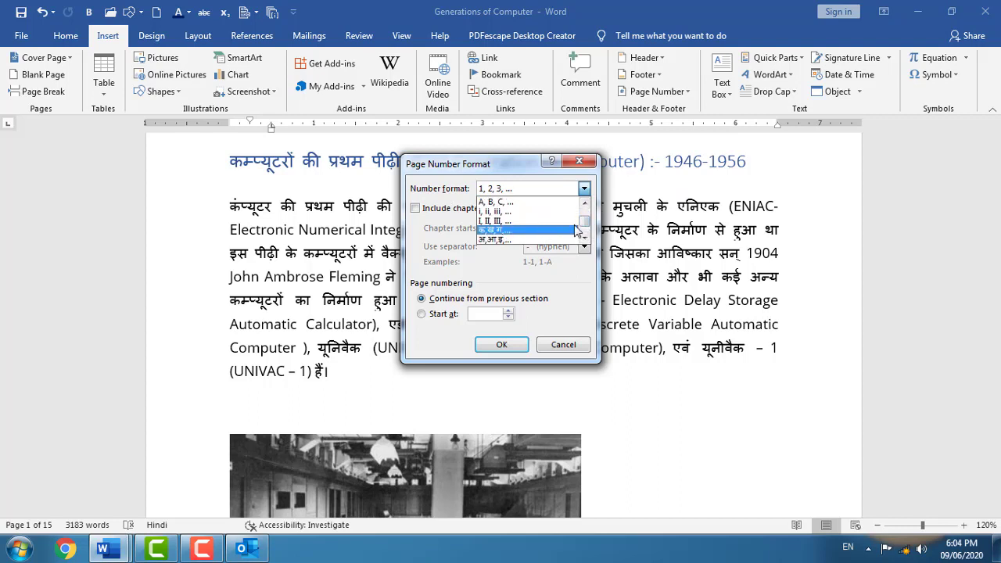
scroll(586, 226, "down", 2)
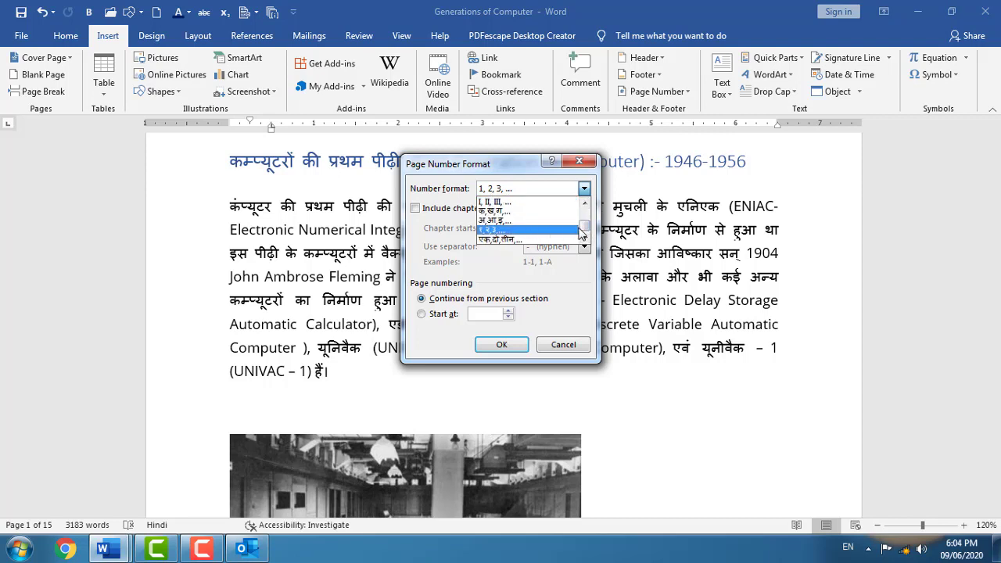
scroll(585, 225, "up", 5)
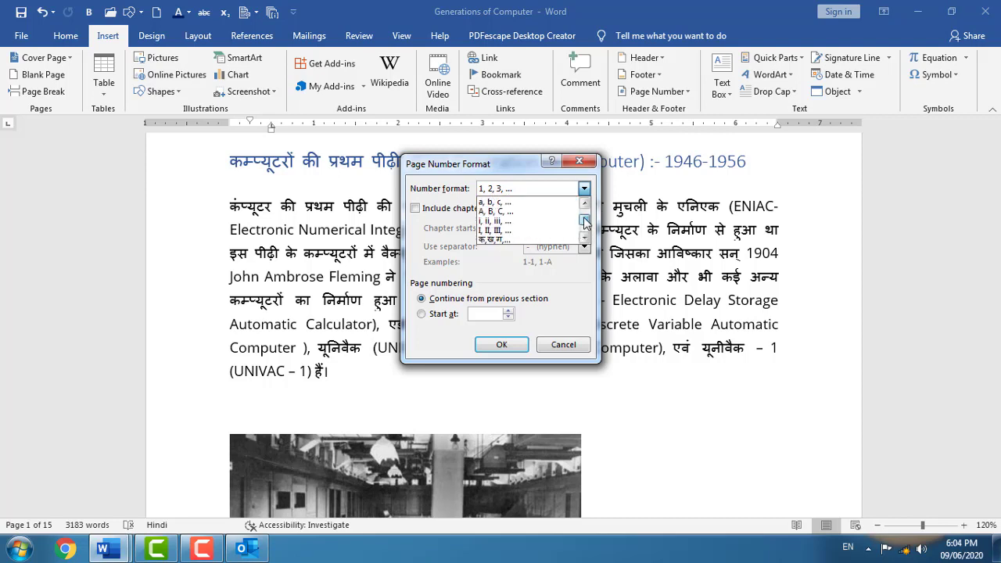
left_click(514, 174)
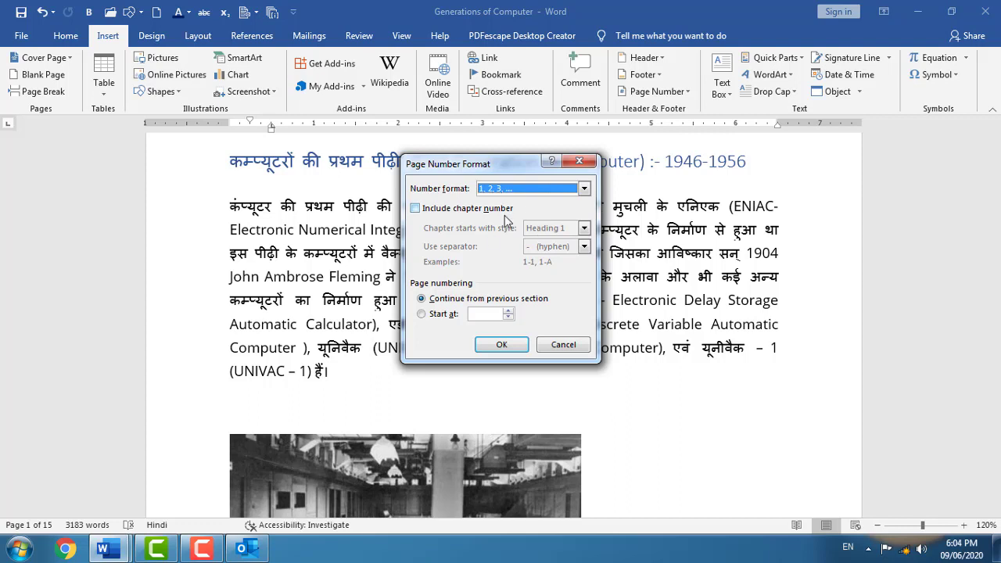
left_click(507, 344)
- Remove the page numbers from the document
left_click(684, 92)
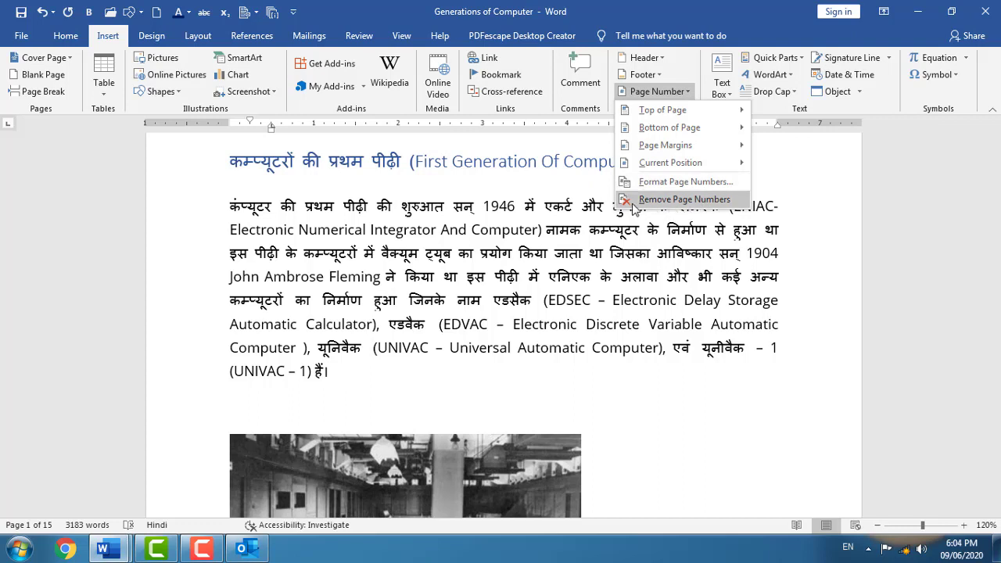
left_click(706, 201)
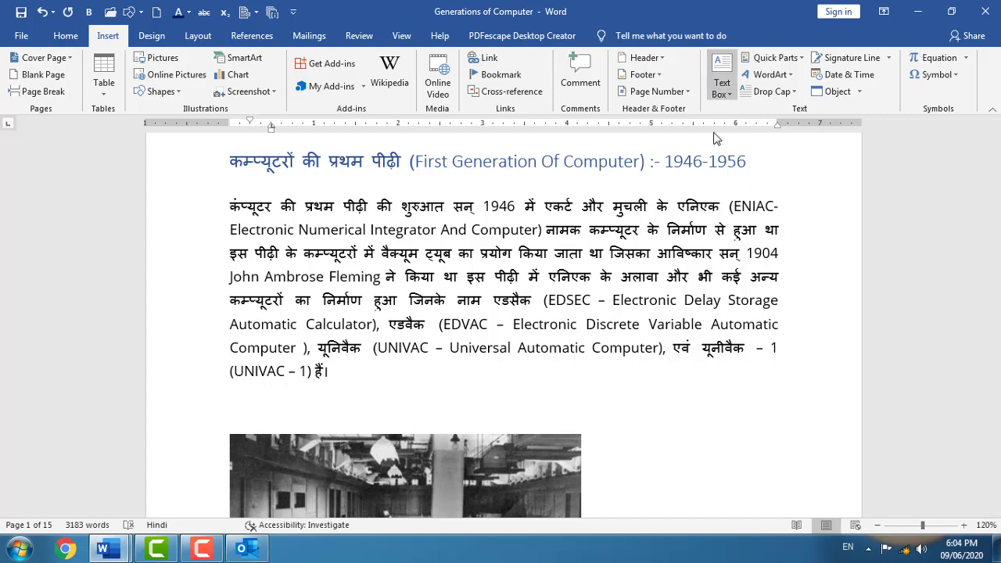
scroll(677, 313, "up", 5)
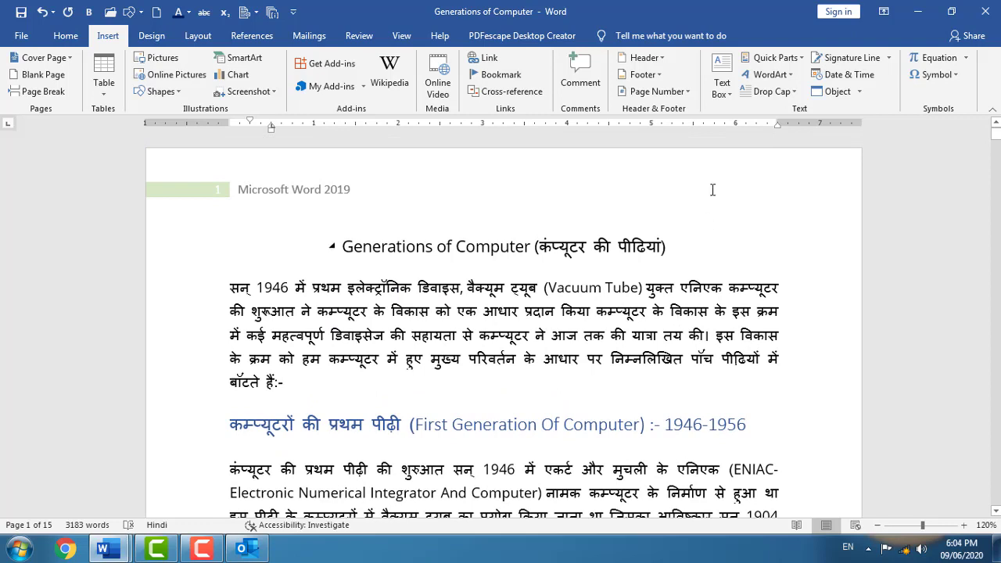
- Browse the Text Box designs and dismiss the gallery without choosing one
left_click(721, 78)
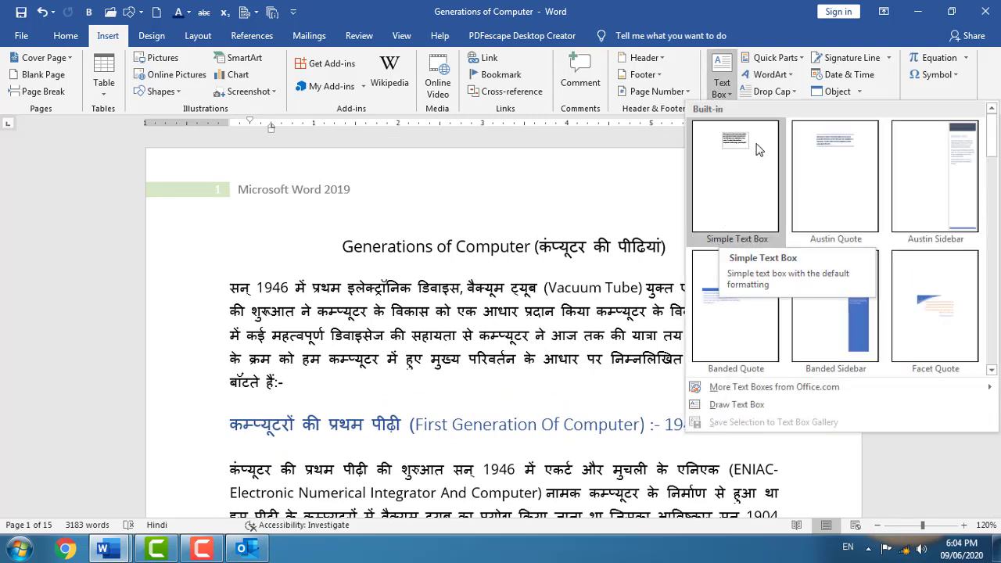
left_click_drag(991, 137, 997, 300)
scroll(909, 368, "down", 1)
left_click(439, 377)
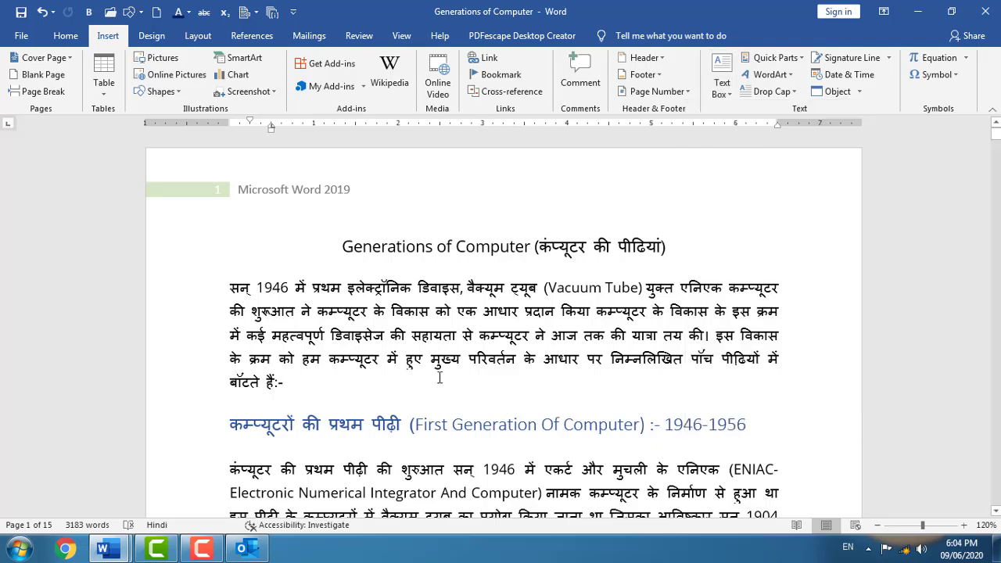
- Insert a page break before the Generations of Computer title, leaving a blank first page
left_click(314, 246)
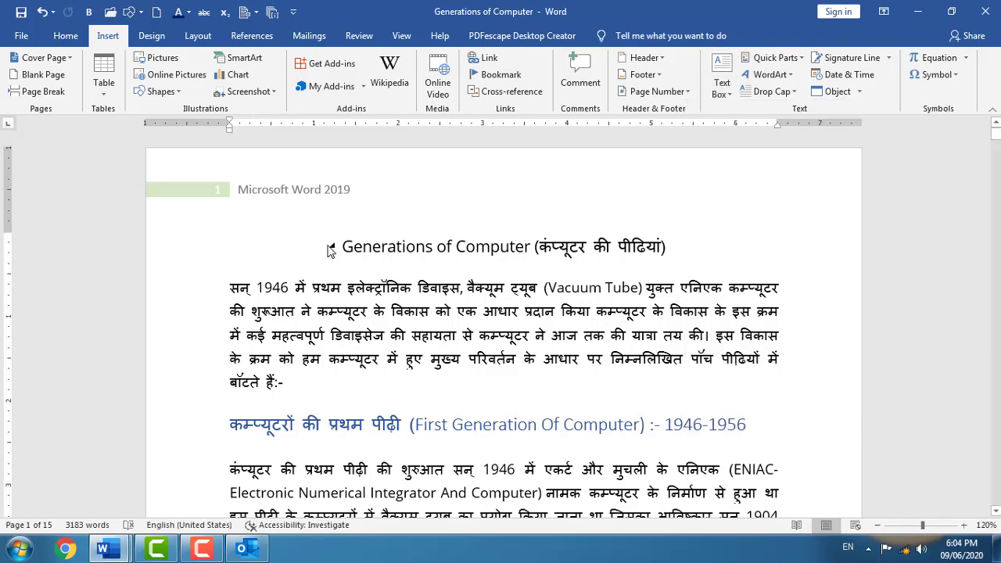
key("ctrl+Return")
scroll(310, 308, "up", 2)
scroll(285, 356, "up", 1)
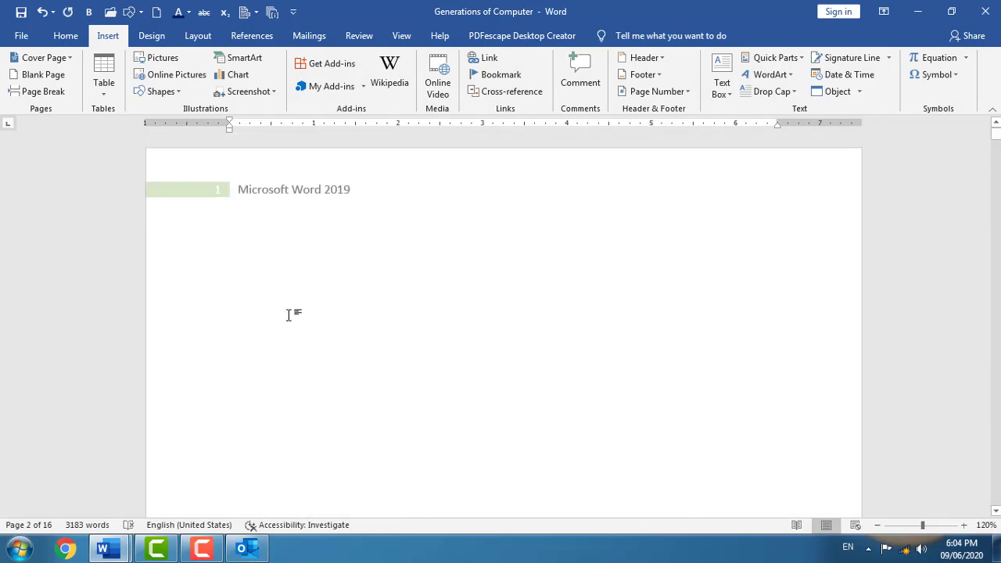
left_click(237, 253)
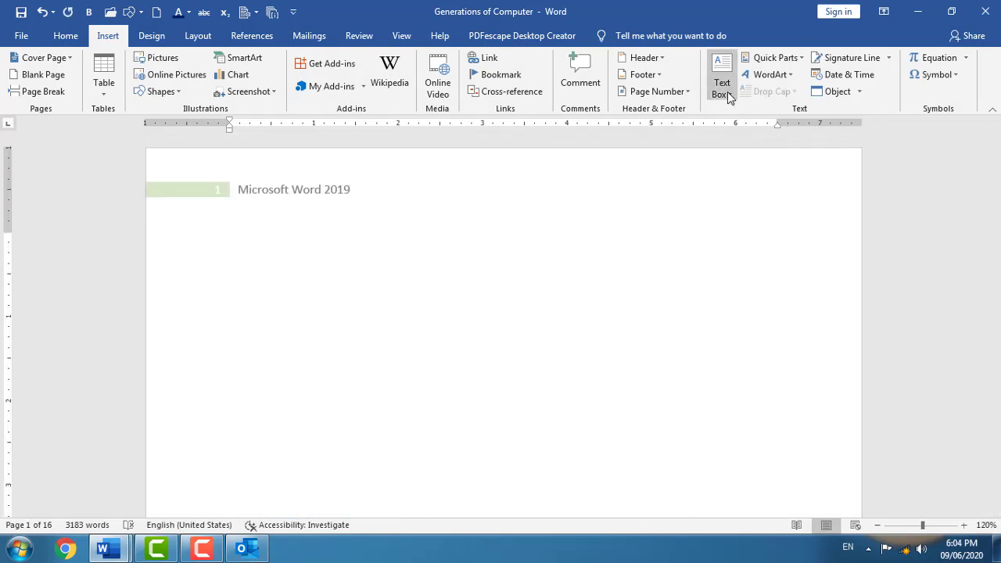
- Insert a Banded Sidebar text box on the blank first page
left_click(725, 89)
left_click(867, 328)
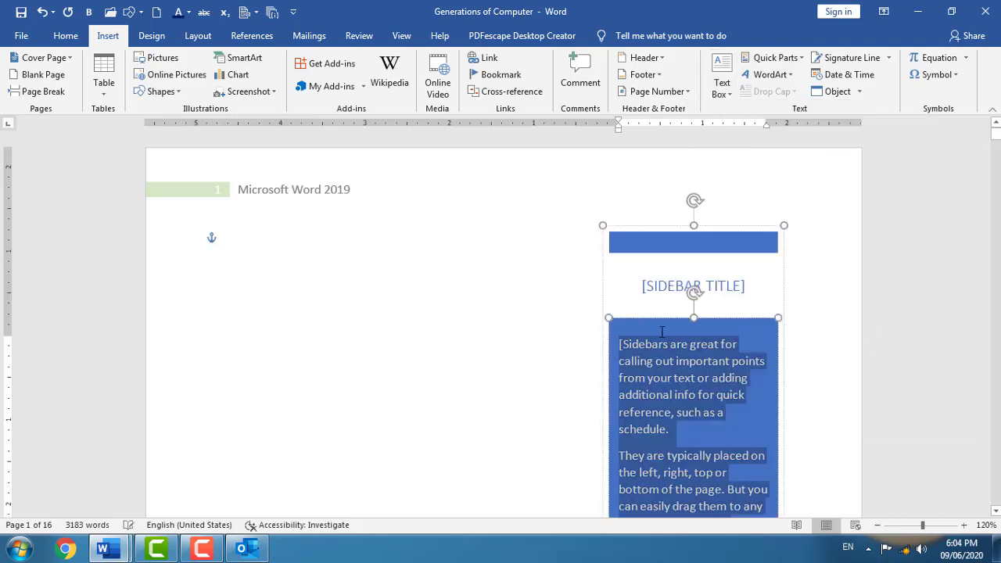
scroll(680, 287, "down", 3)
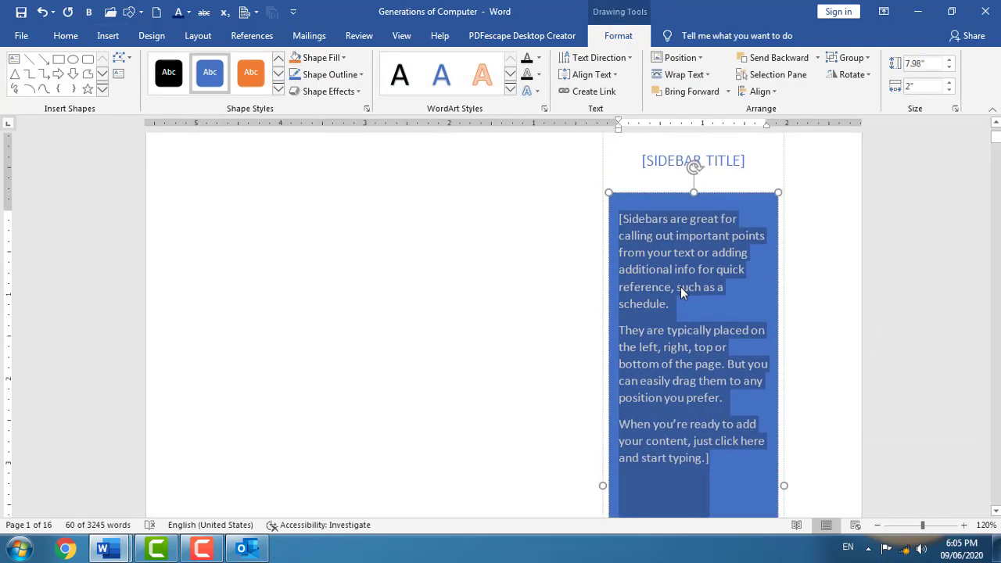
scroll(680, 289, "down", 4)
scroll(680, 290, "up", 5)
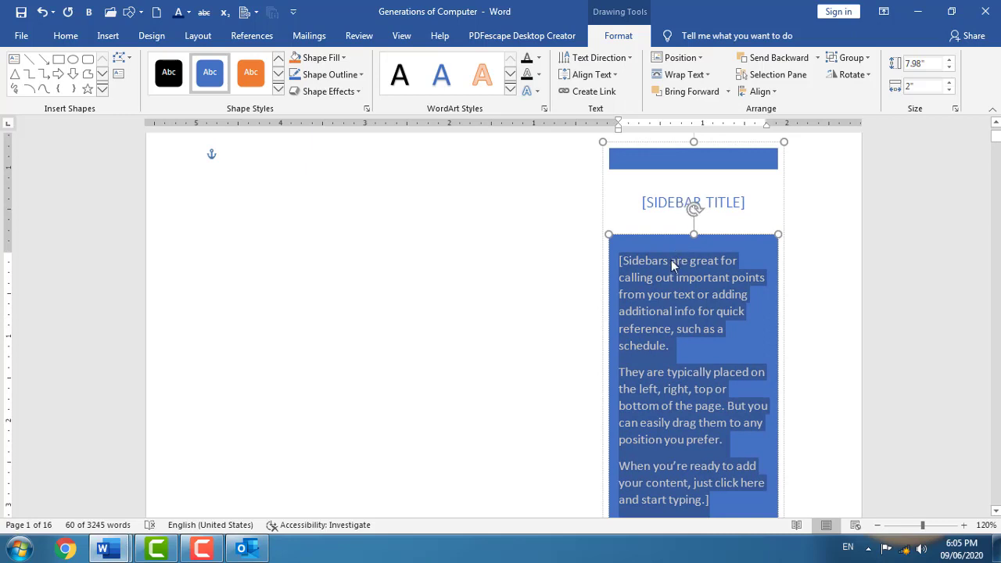
- Replace the sidebar's placeholder text with two =Rand(2) sample paragraphs
key("Delete")
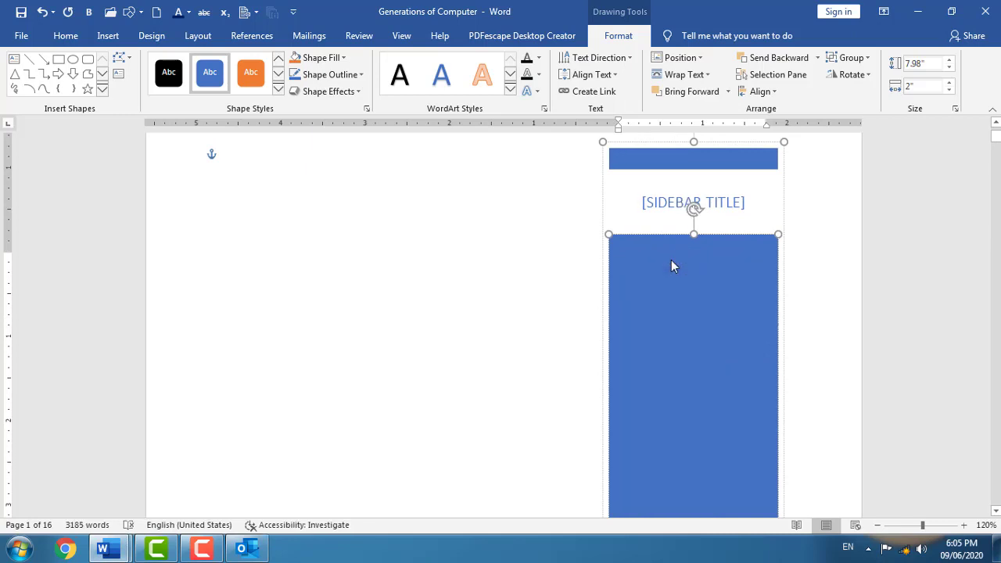
type("=Rand")
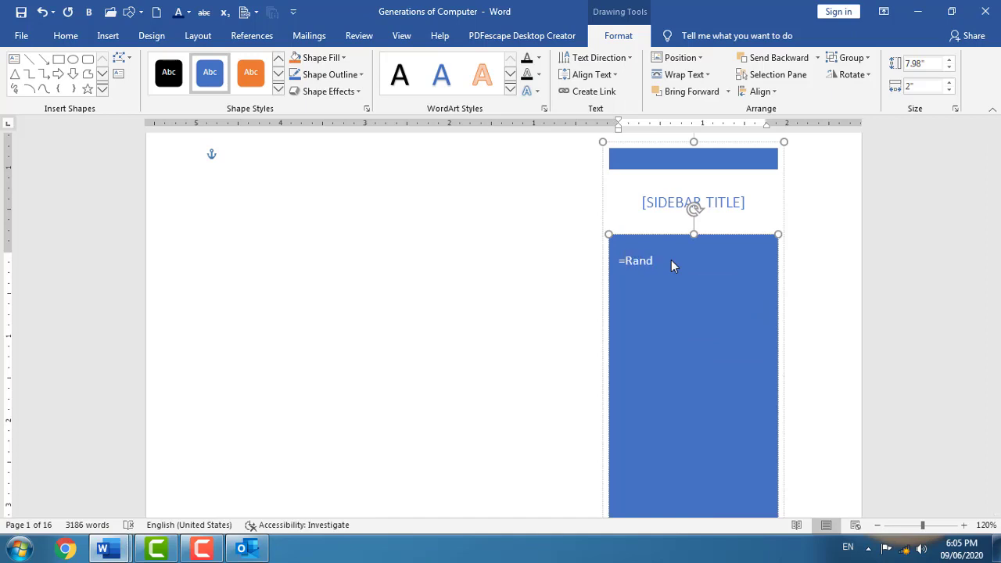
type("(2)")
key("Return")
scroll(670, 316, "up", 10)
scroll(670, 316, "up", 2)
left_click(684, 252)
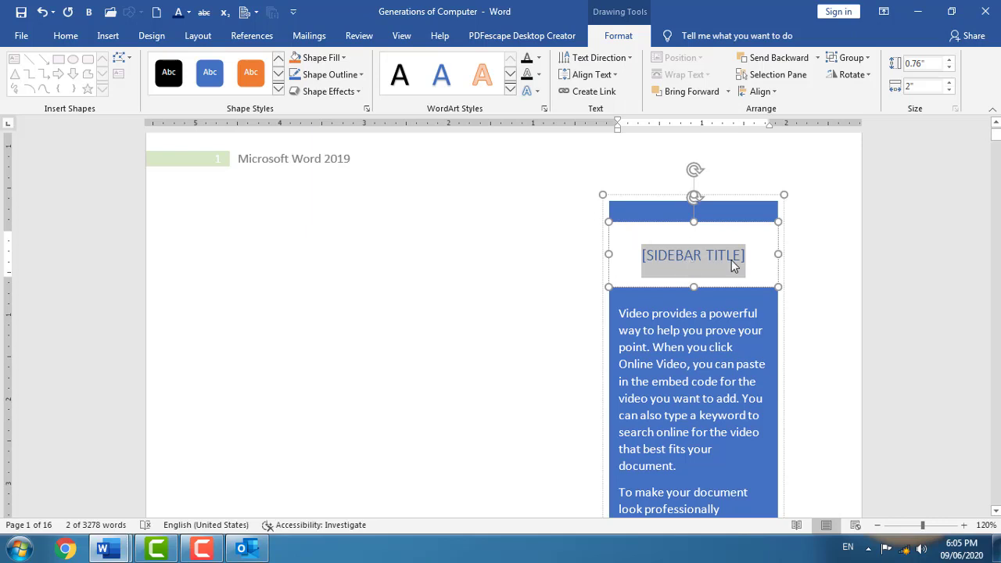
left_click(406, 261)
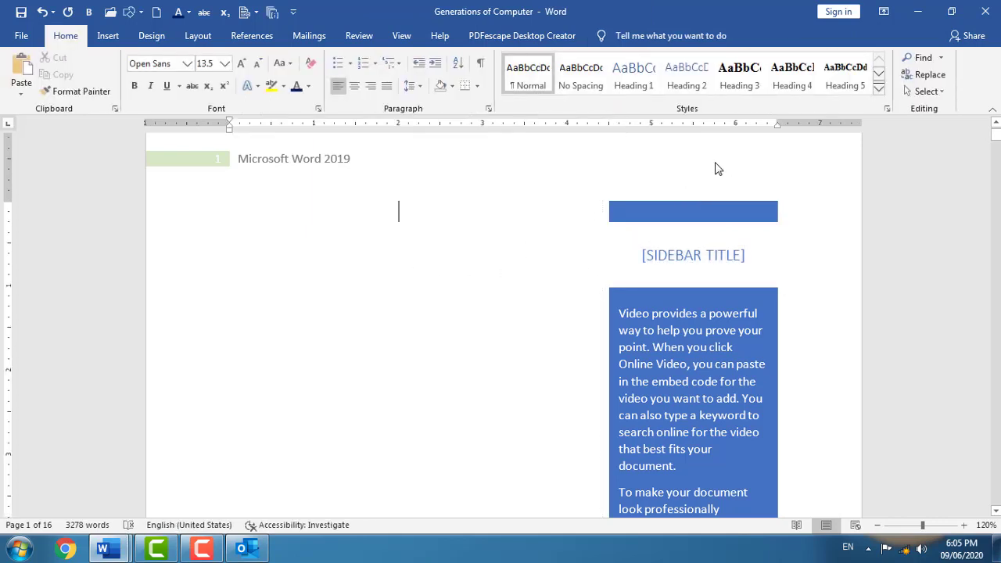
- Draw a text box near the upper left, fill it with =rand(1) sample text, and nudge it up
left_click(108, 36)
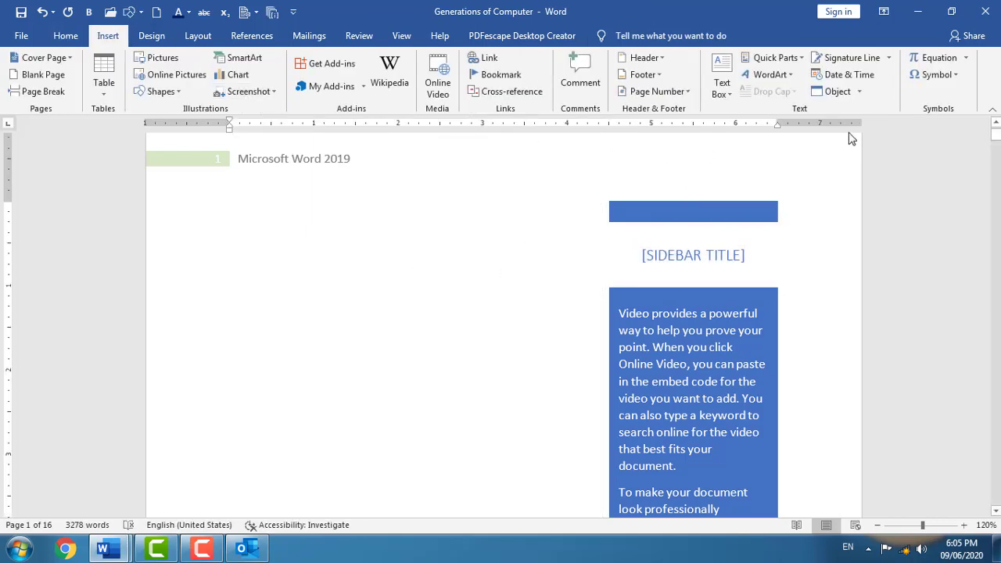
left_click(727, 91)
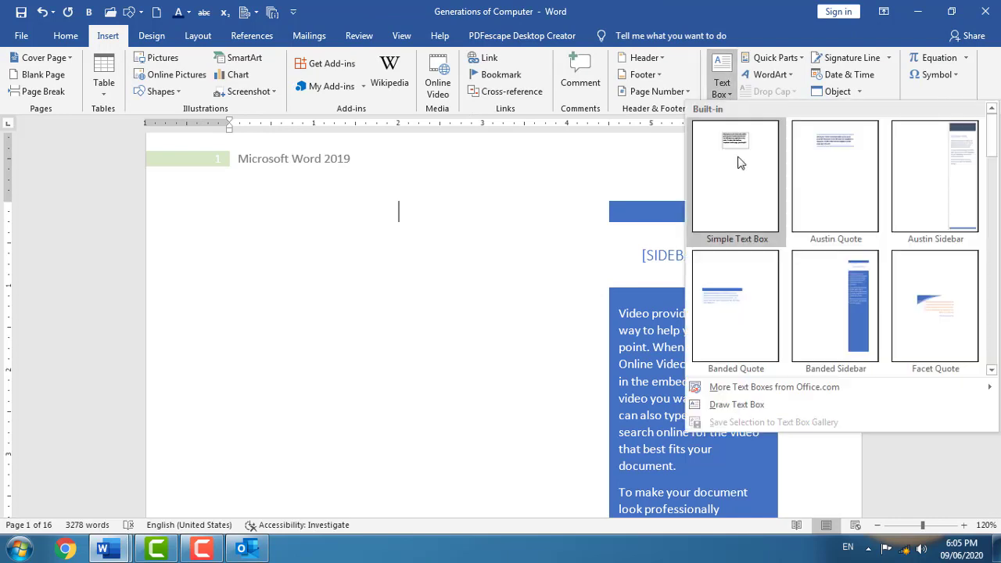
left_click(755, 414)
left_click_drag(198, 212, 293, 336)
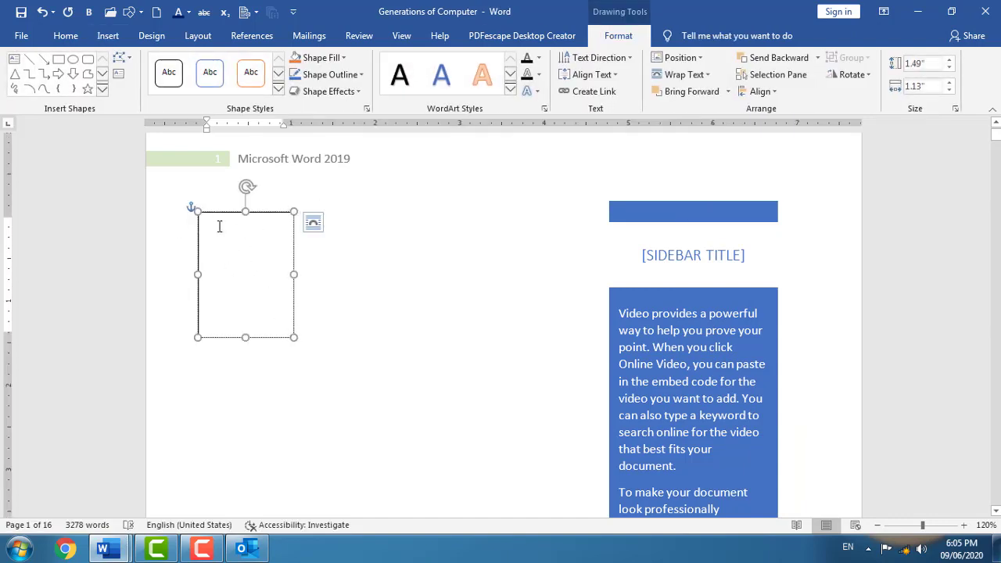
type("=rand(1")
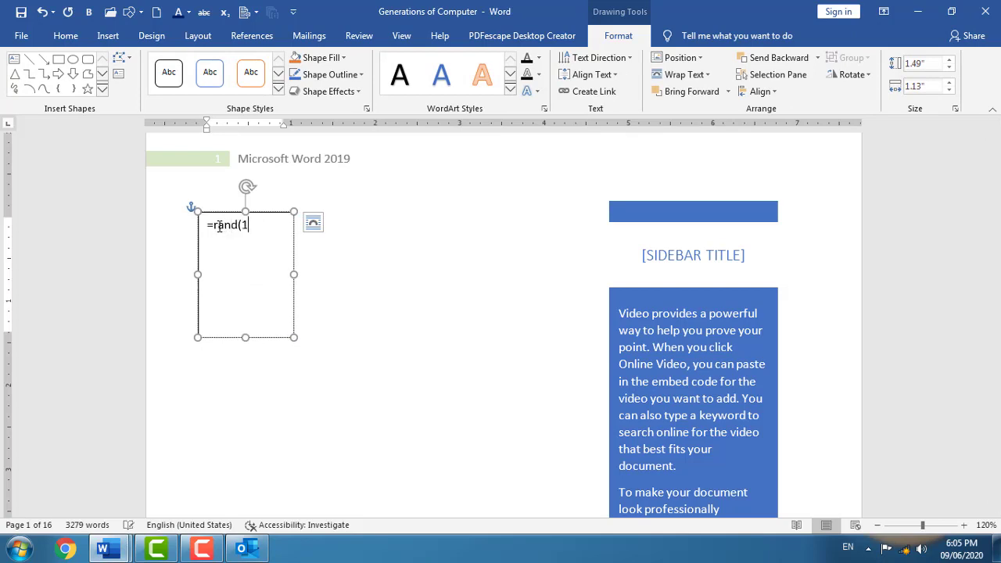
type(")")
key("Return")
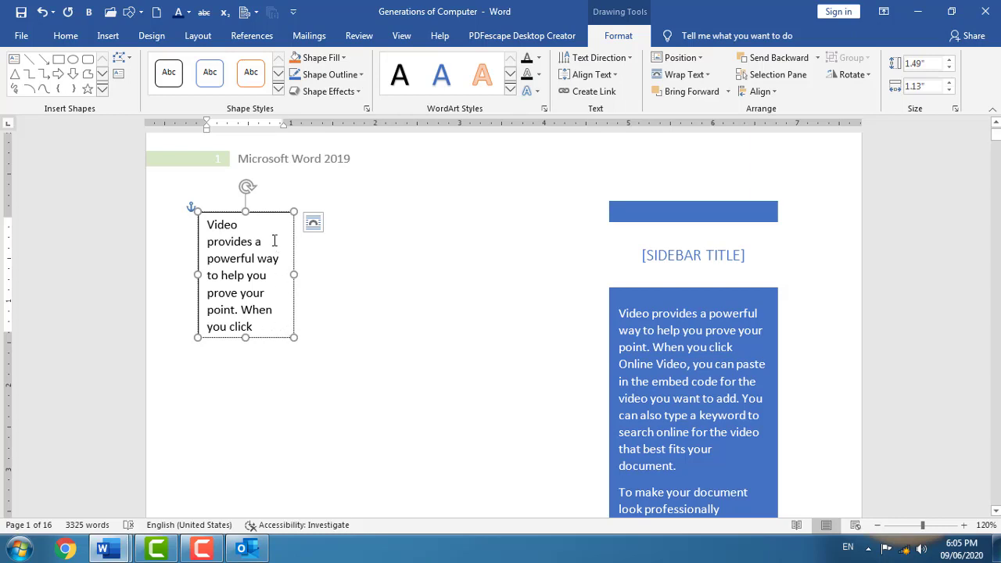
left_click_drag(264, 212, 284, 195)
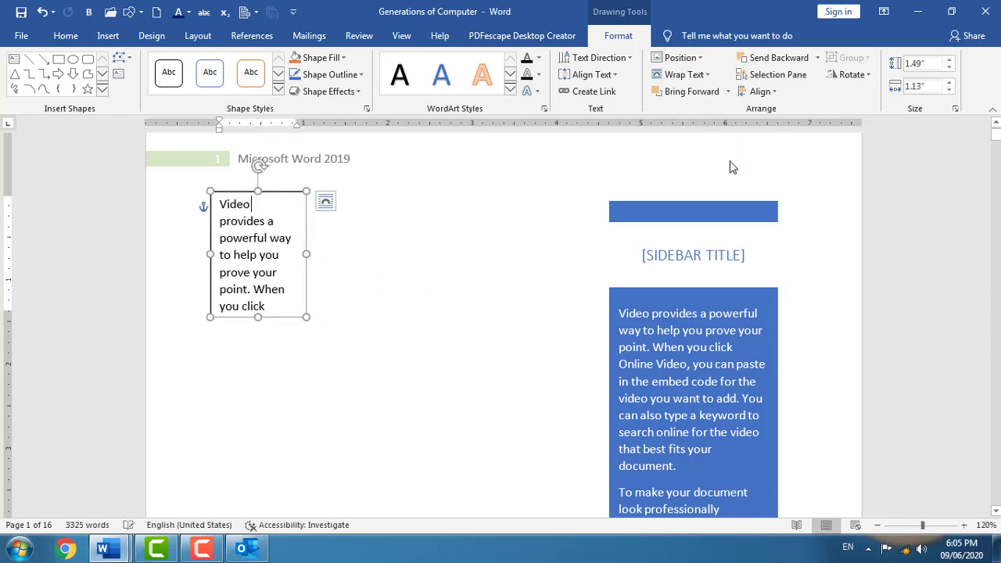
left_click(460, 240)
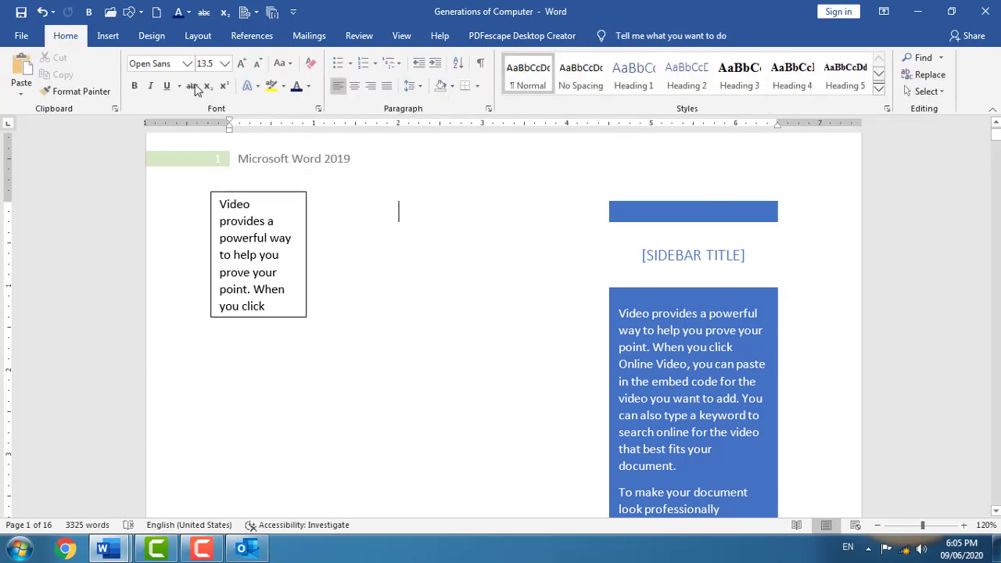
left_click(108, 35)
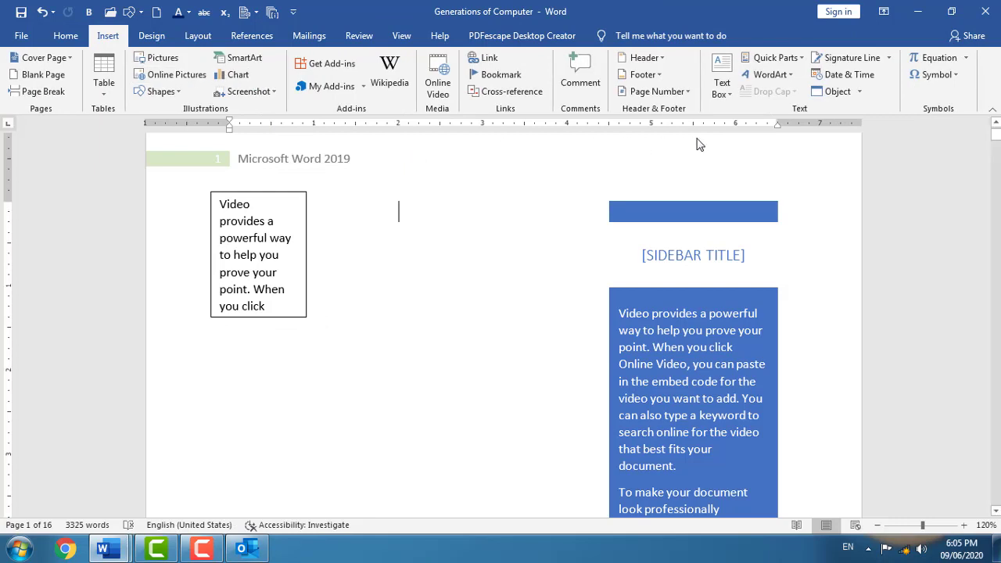
- Insert the Manager document property field into the page body from Quick Parts
left_click(781, 66)
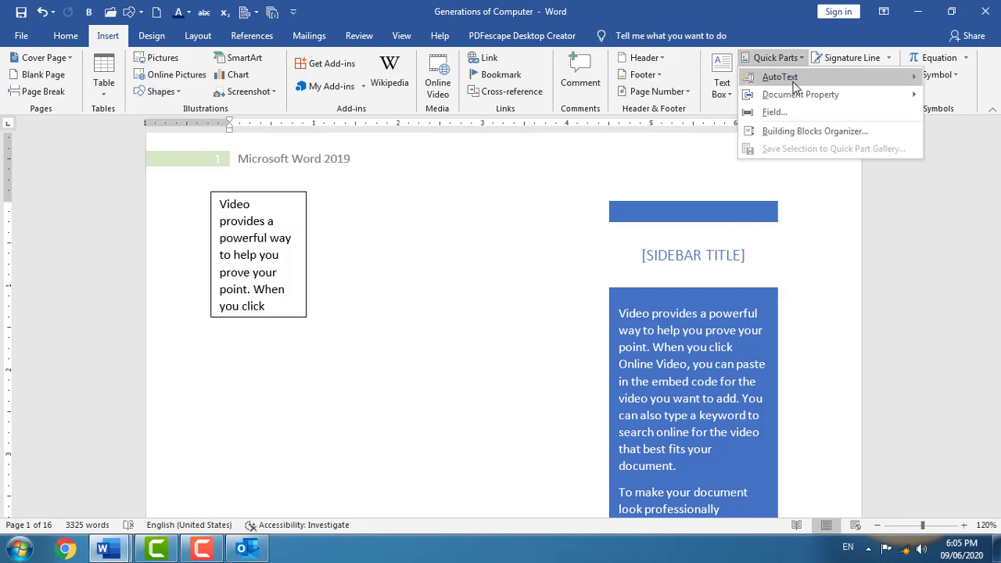
mouse_move(793, 81)
mouse_move(828, 94)
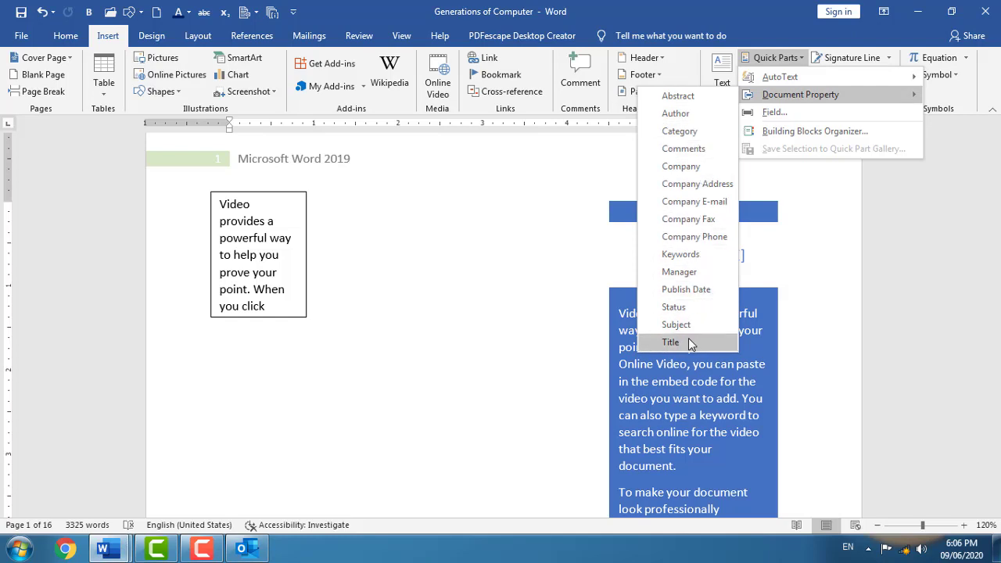
left_click(688, 271)
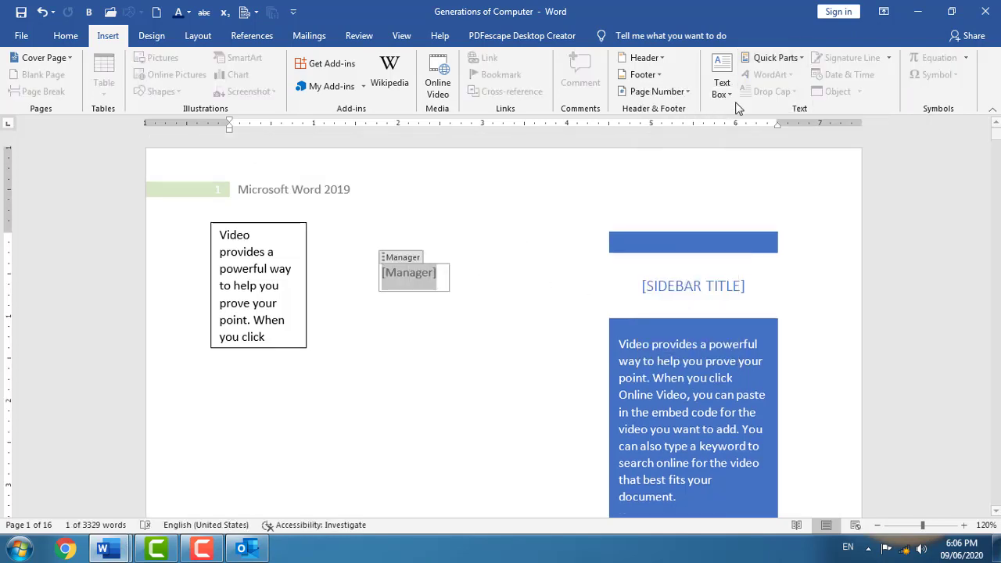
left_click(468, 292)
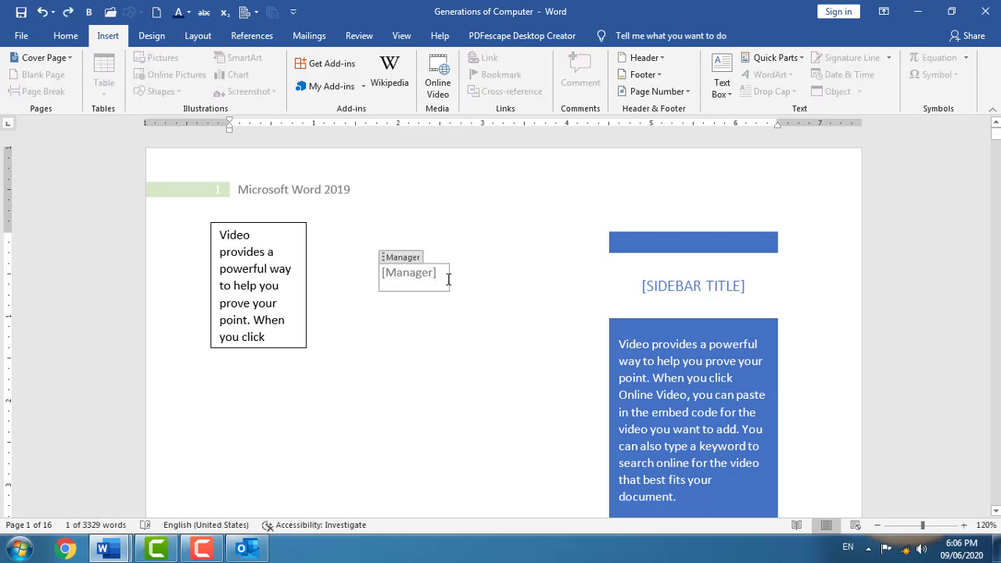
left_click(491, 302)
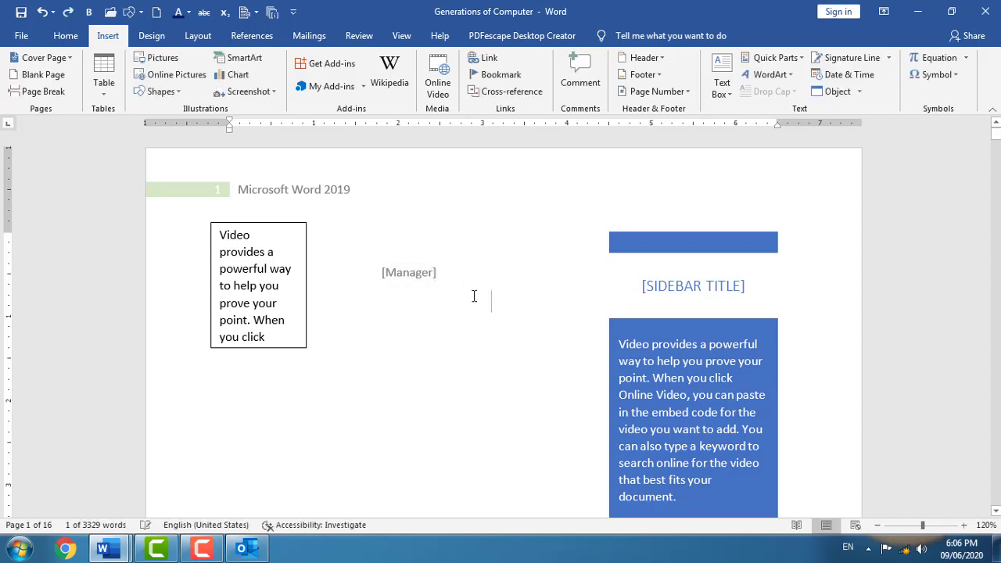
left_click(441, 279)
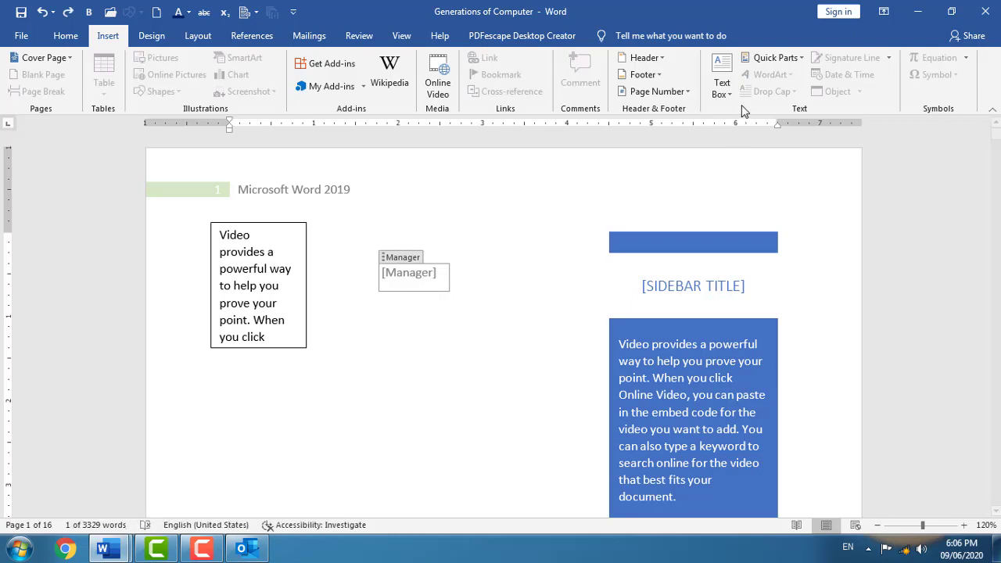
- Insert the Subject document property field on a blank spot below the Manager field
left_click(803, 61)
left_click(560, 297)
left_click(458, 332)
left_click(795, 61)
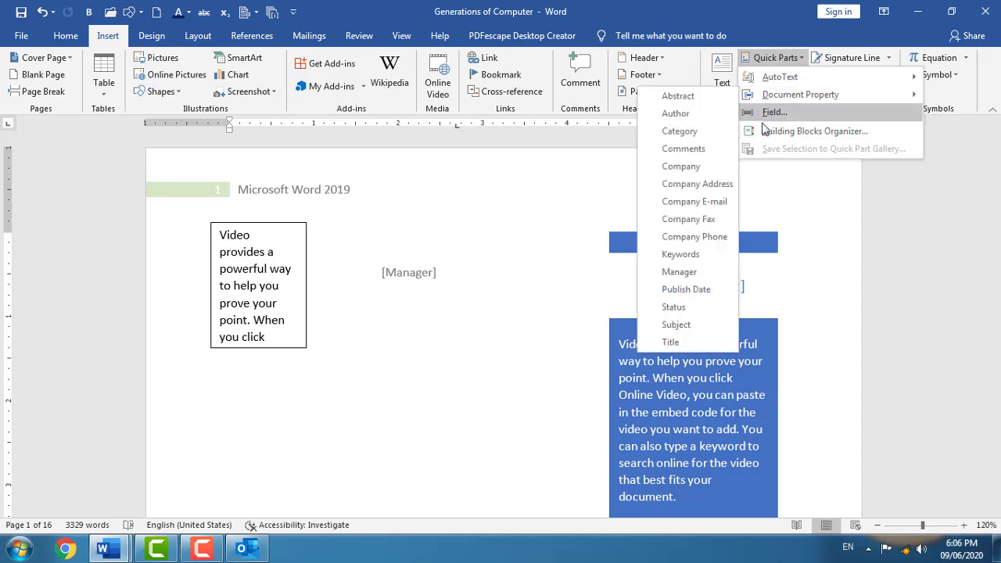
left_click(677, 324)
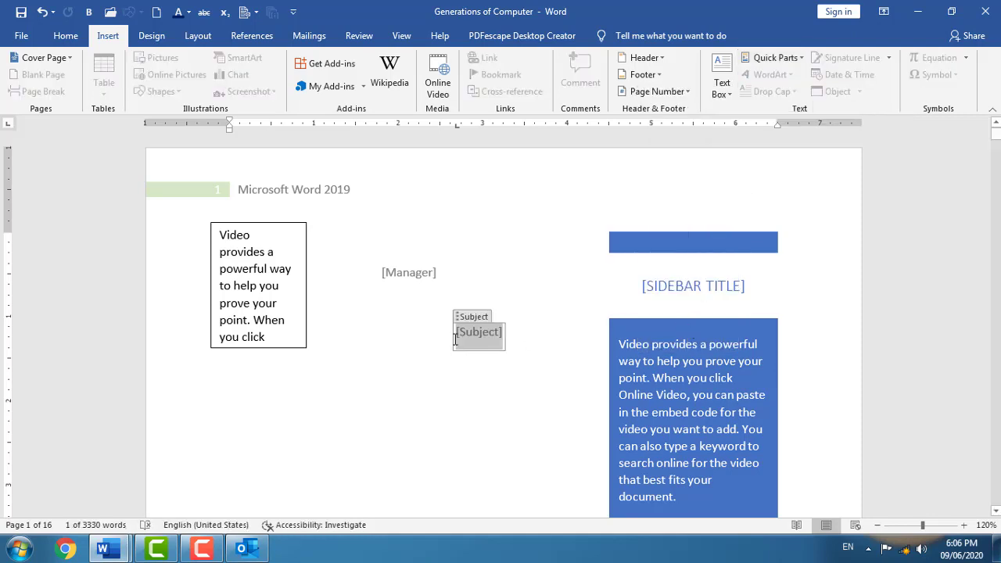
left_click(520, 283)
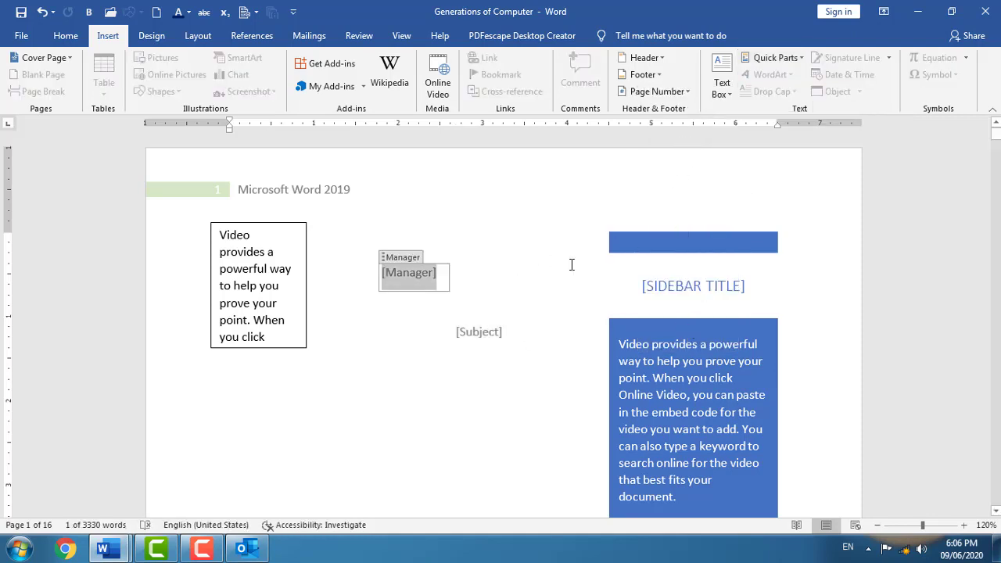
left_click(774, 58)
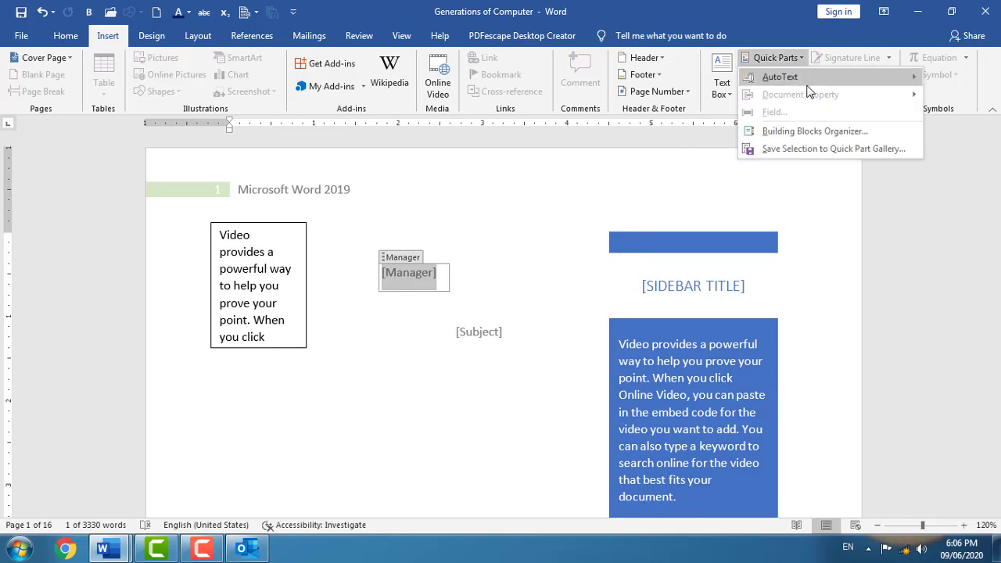
- In the Building Blocks Organizer, preview the Filigree, Taylor Expansion, ViewMaster, Austin and Stacked Pages 1 entries
left_click(815, 132)
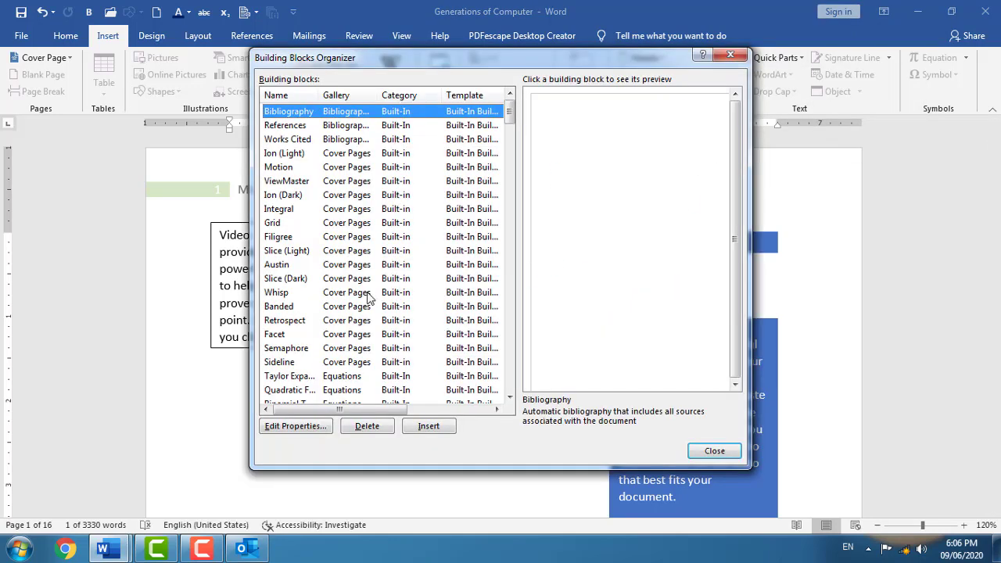
left_click(349, 238)
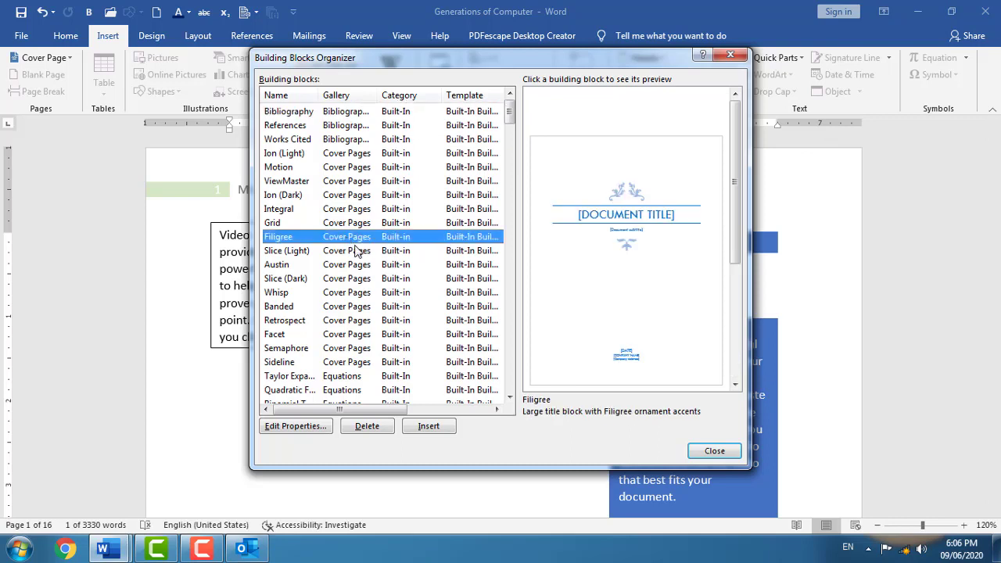
scroll(728, 229, "down", 5)
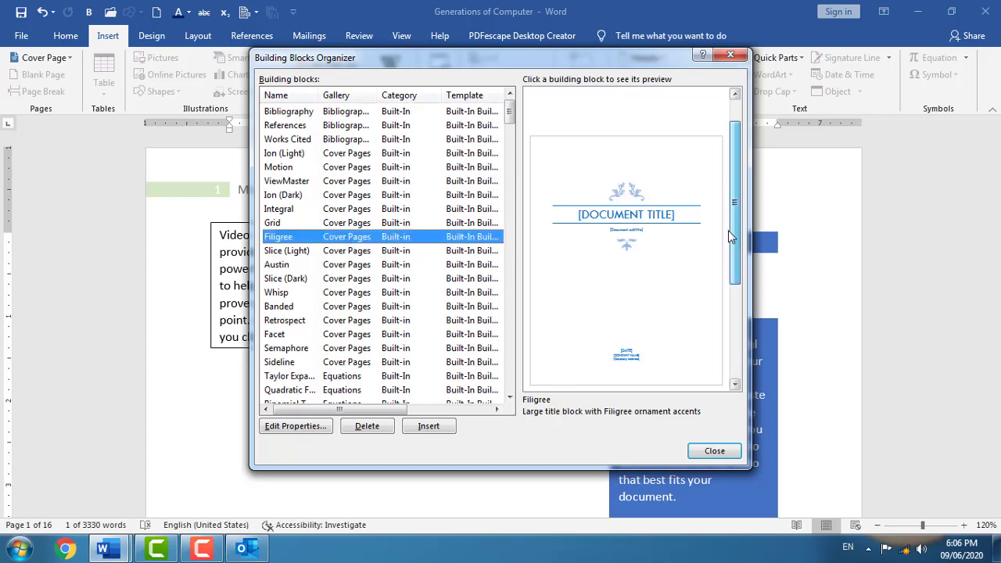
left_click(336, 376)
scroll(336, 395, "down", 12)
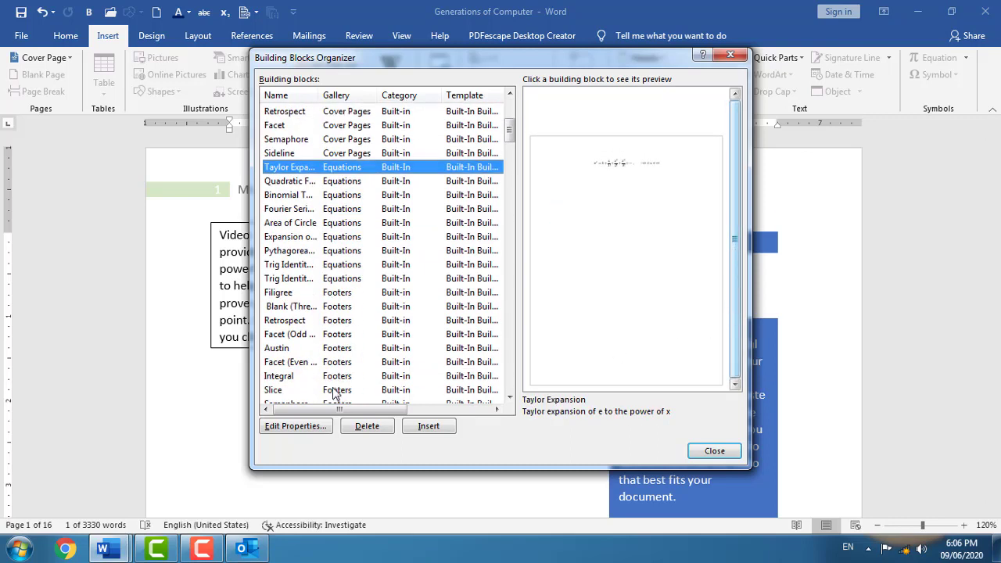
left_click(338, 320)
left_click(342, 376)
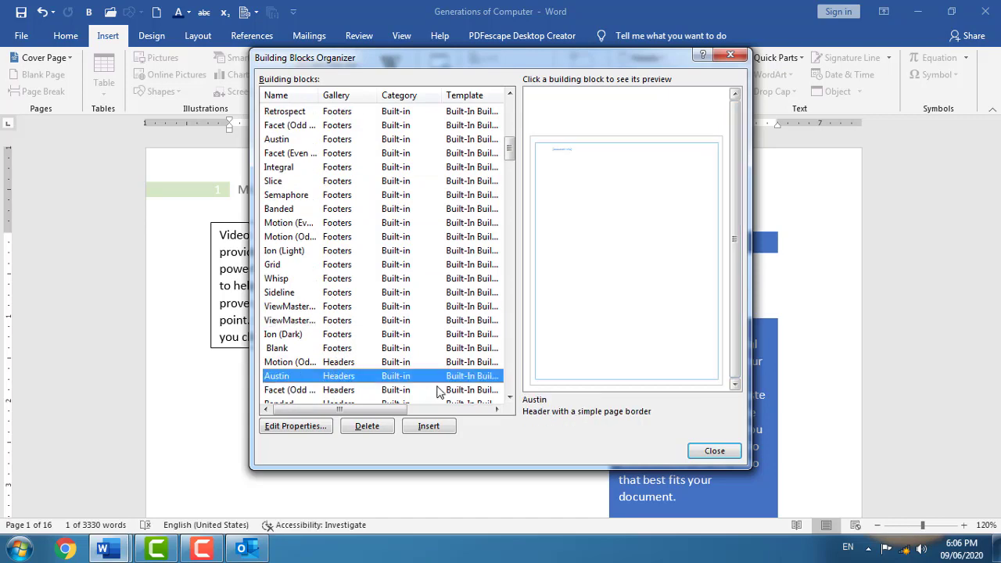
scroll(337, 371, "down", 10)
left_click(332, 362)
scroll(344, 364, "down", 15)
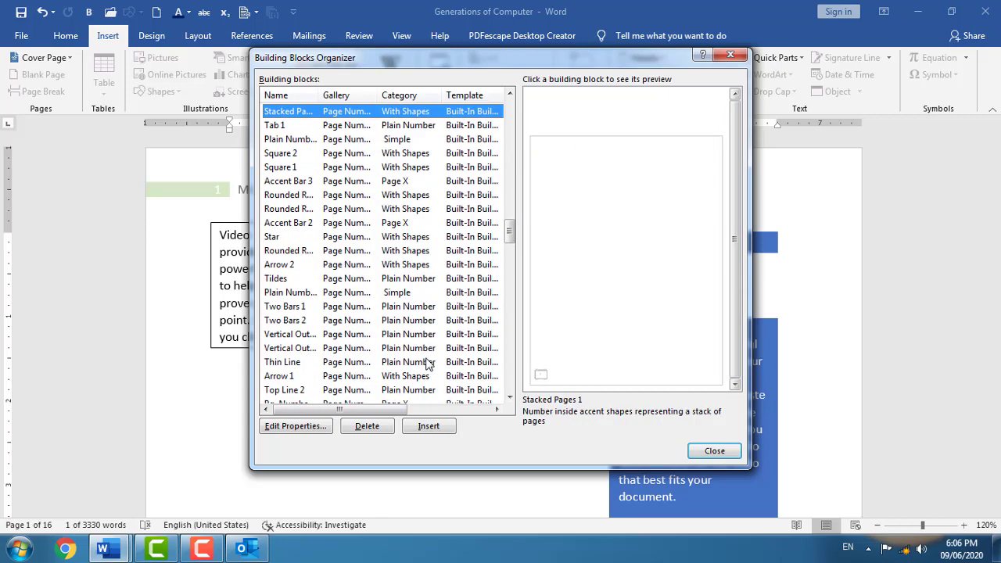
scroll(399, 362, "down", 10)
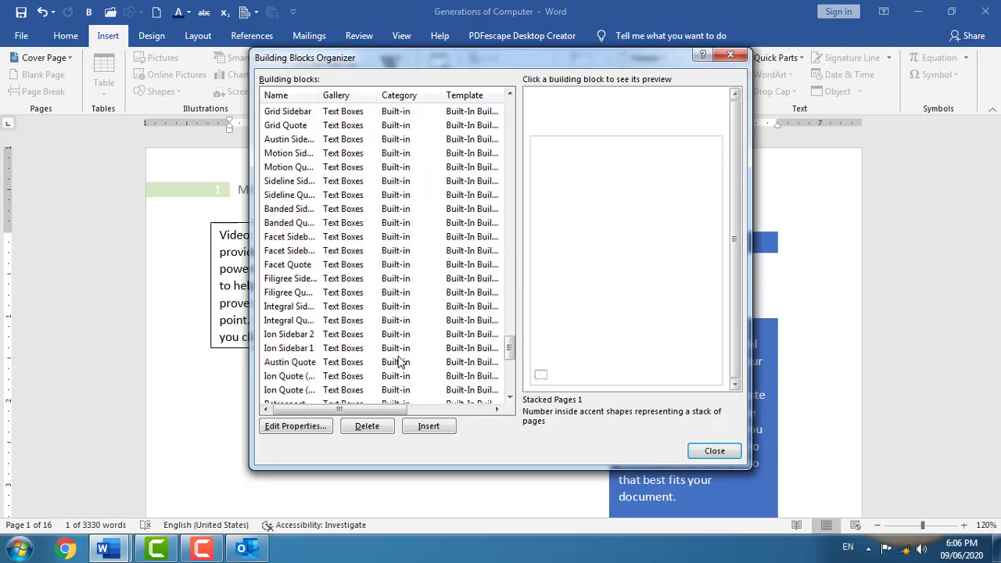
- Change the URGENT 2 watermark building block's name and confirm redefining the entry
left_click(375, 348)
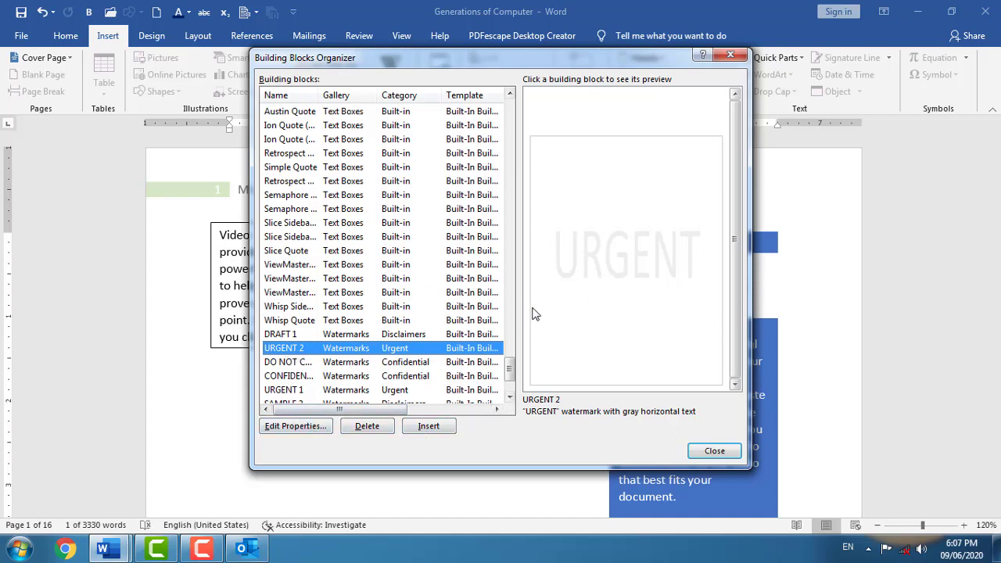
left_click(312, 432)
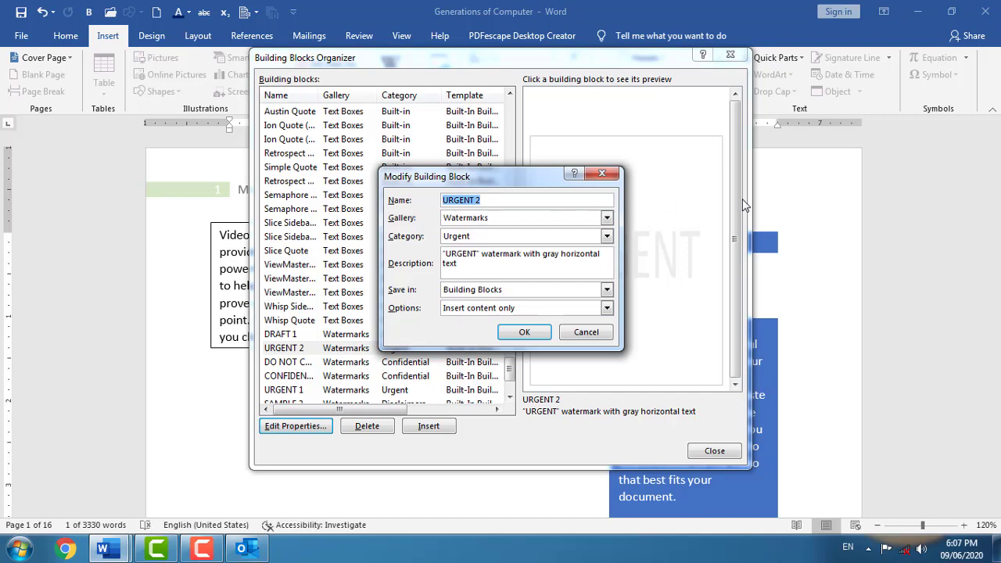
type("orion")
left_click(525, 332)
left_click(476, 314)
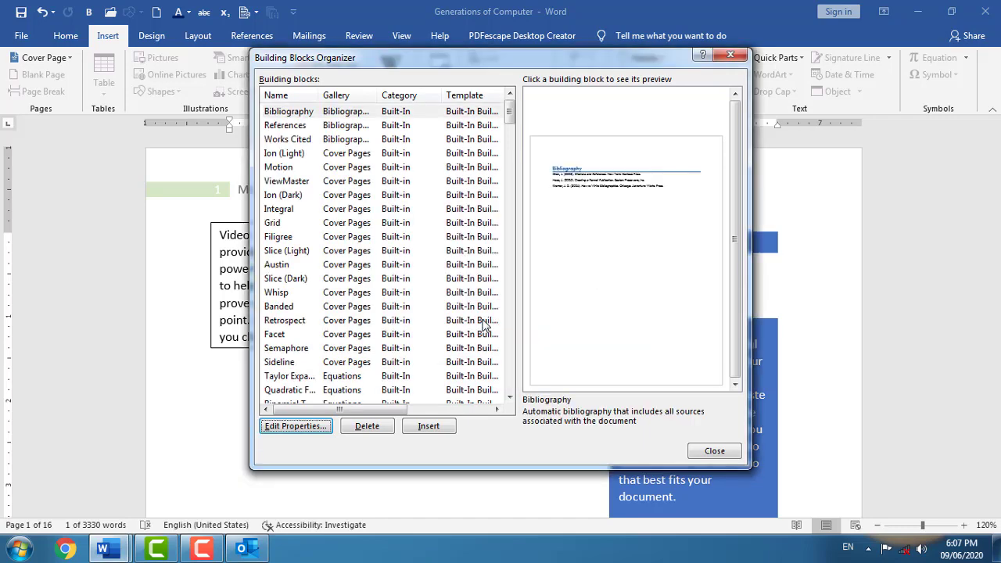
left_click_drag(513, 115, 510, 323)
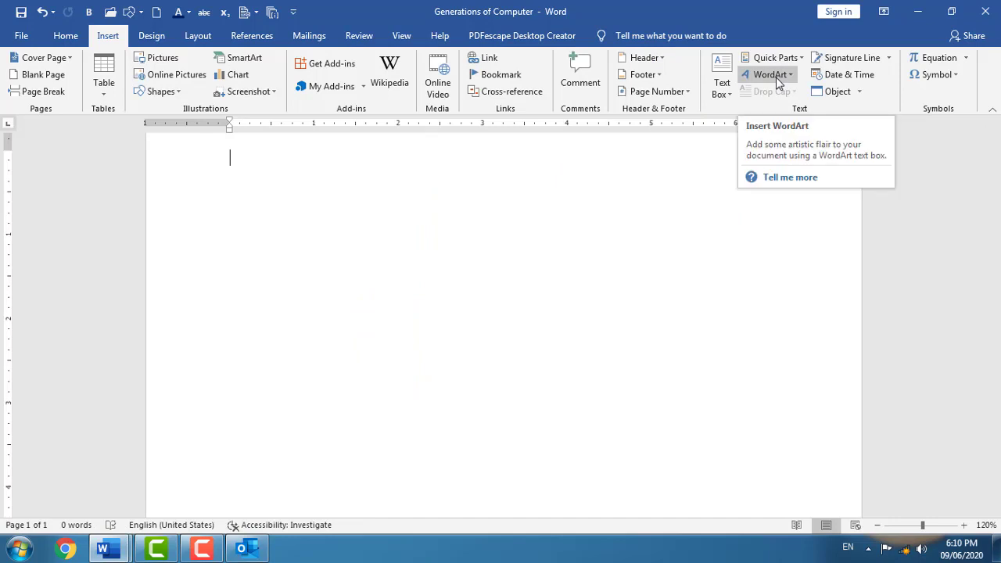
- Insert an outlined-style WordArt reading 'Orion Computer Education Center'
left_click(770, 75)
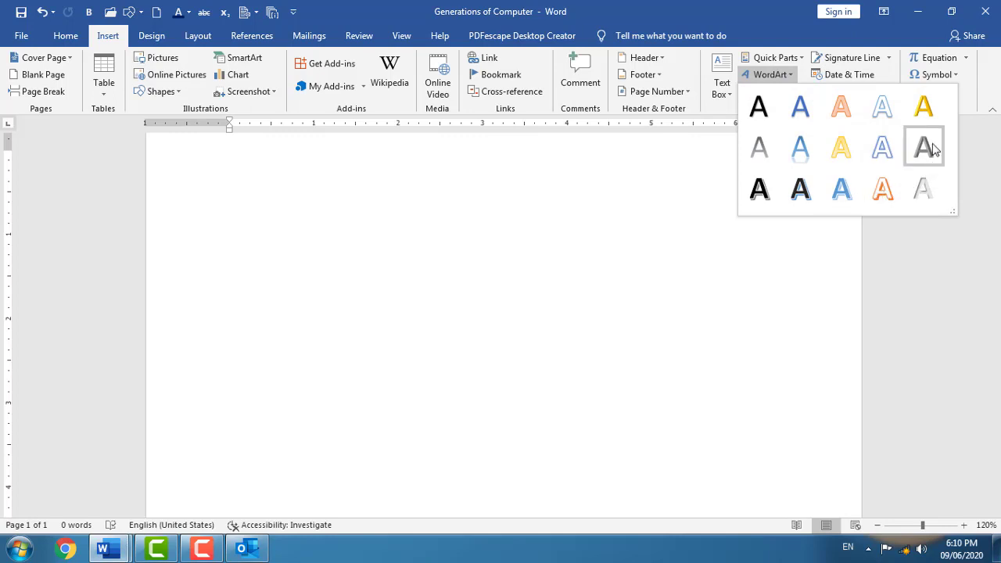
left_click(807, 197)
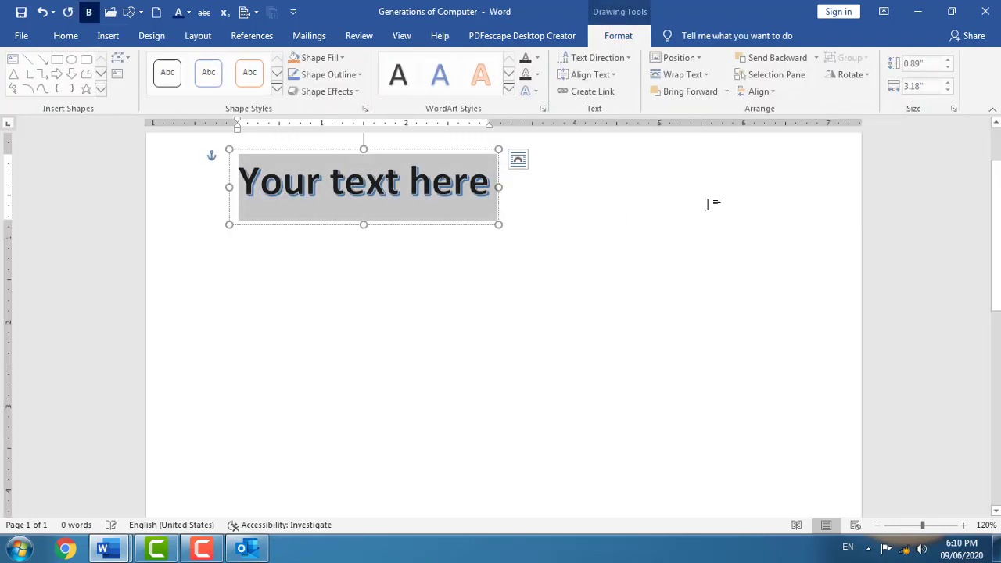
left_click_drag(424, 150, 436, 203)
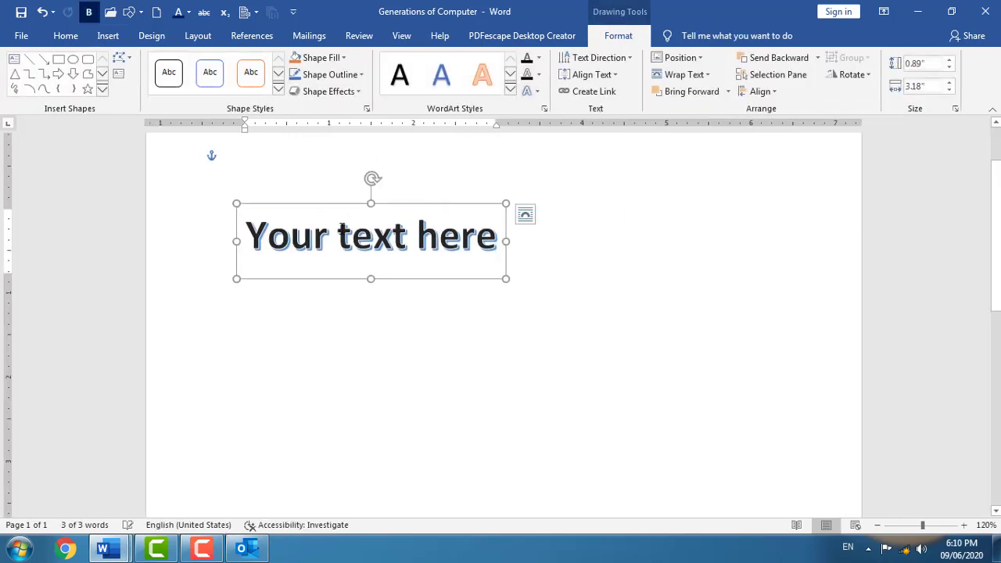
left_click_drag(251, 233, 514, 237)
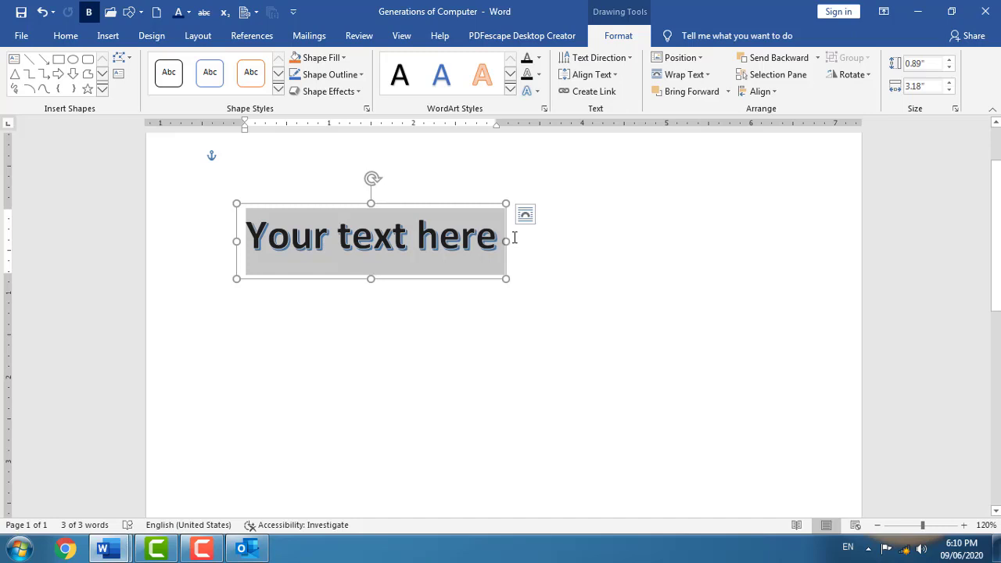
type("Orio")
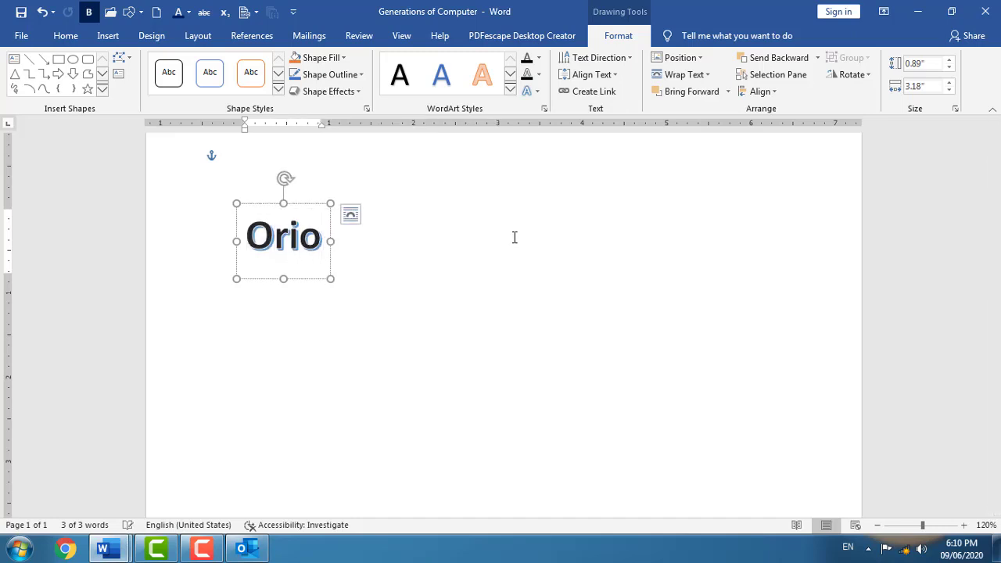
type("n COmpute")
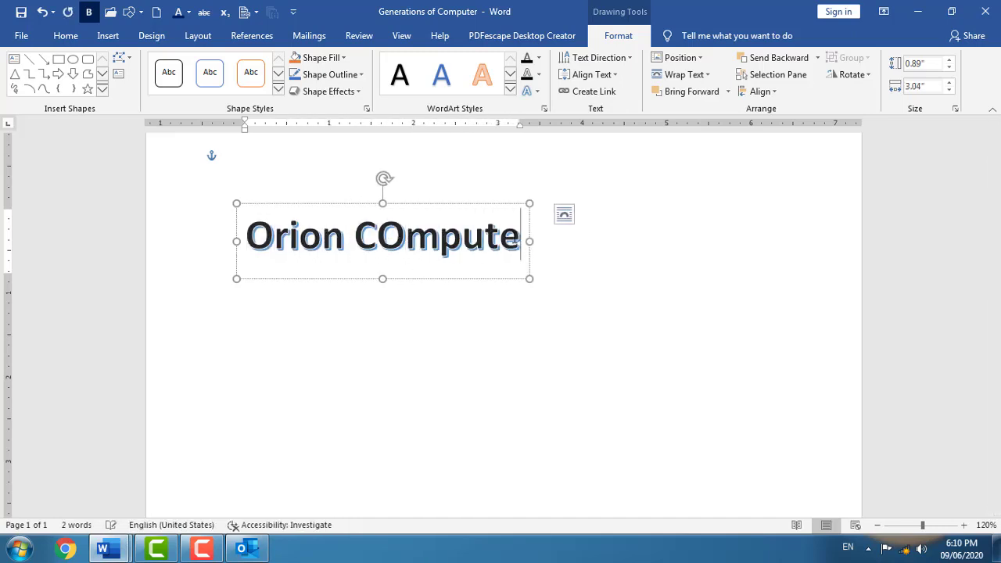
type("r Eduv")
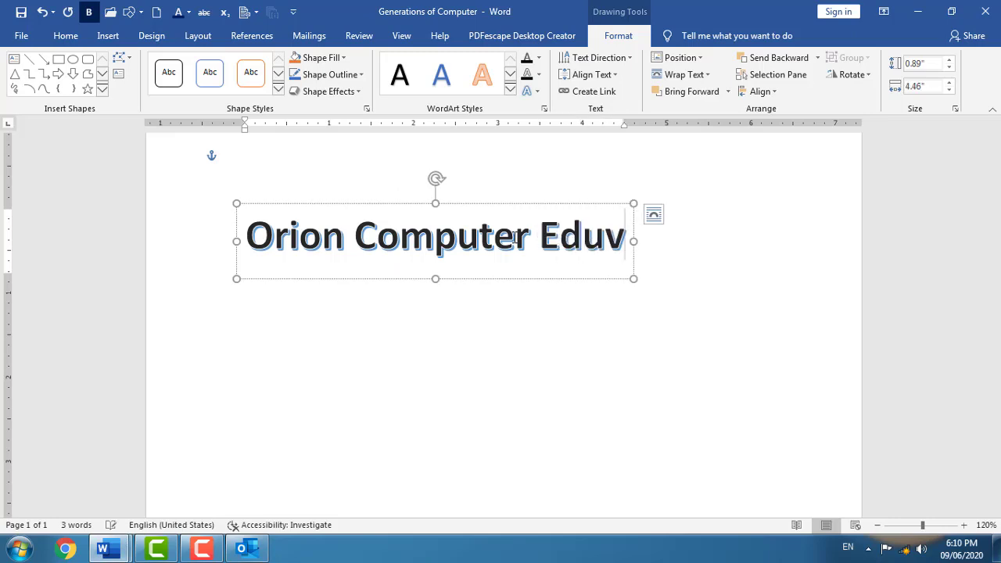
key("BackSpace")
type("cation")
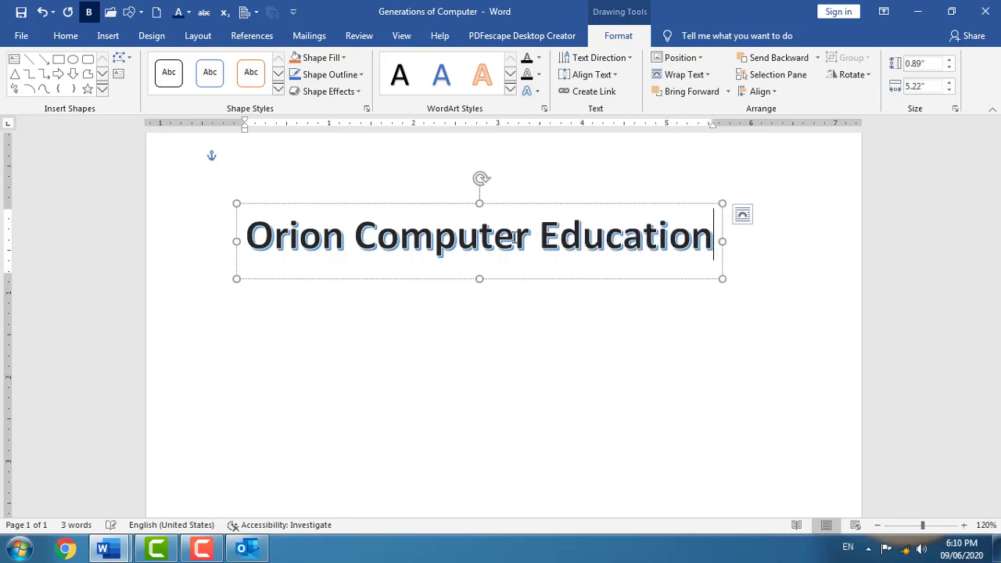
type(" Center")
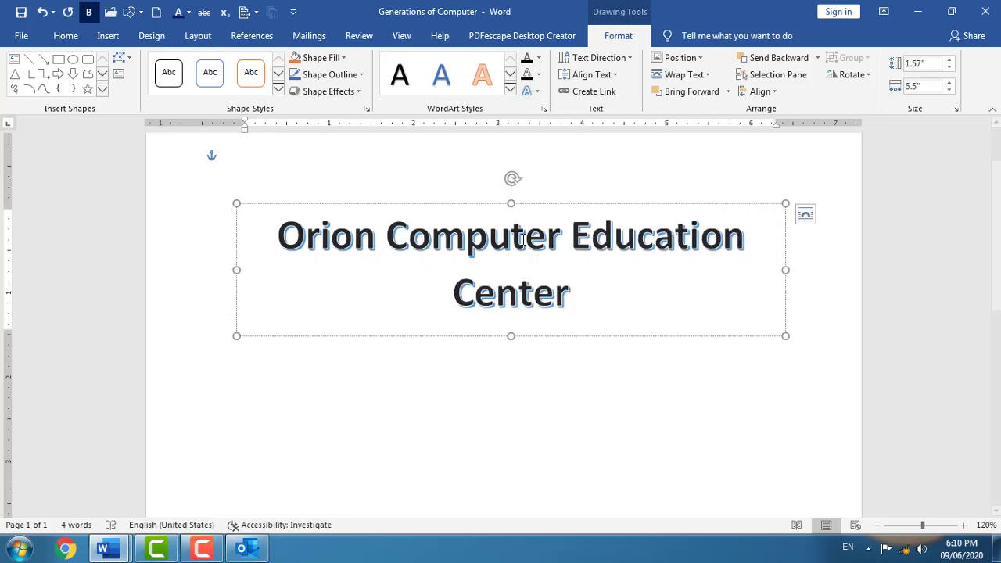
- Colour the WordArt title dark red and nudge the box slightly lower on the page
left_click_drag(571, 307, 267, 217)
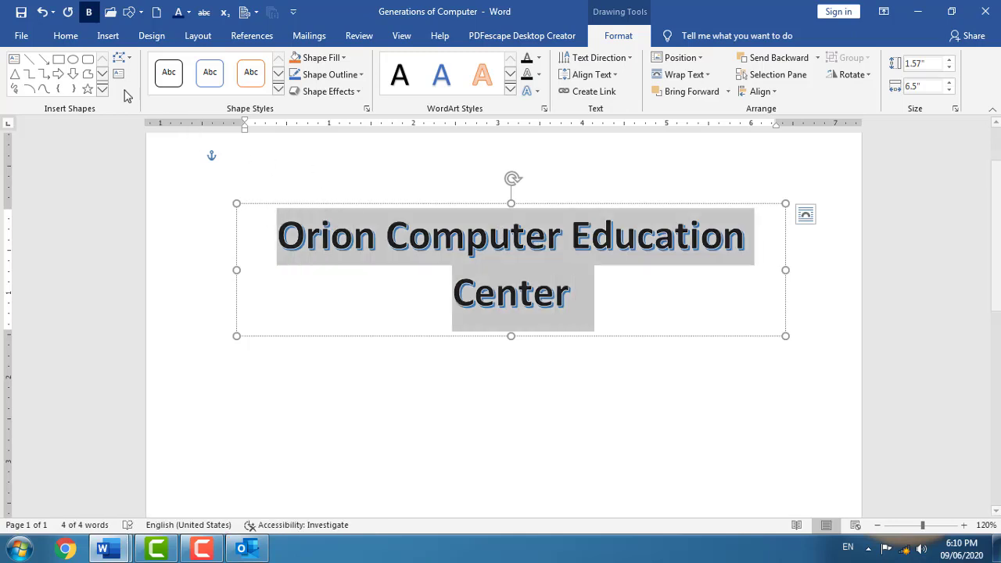
left_click(66, 36)
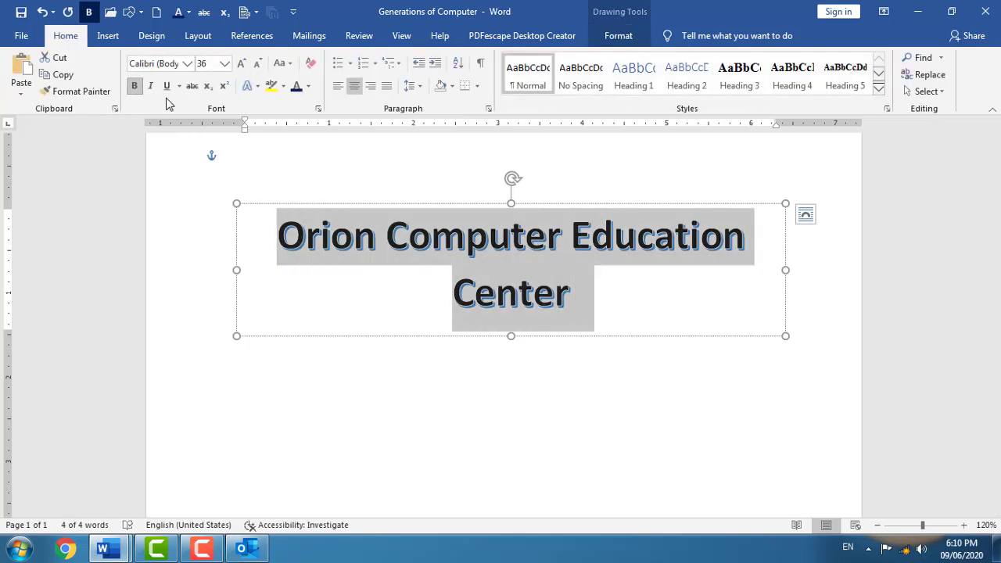
left_click(308, 86)
left_click(295, 218)
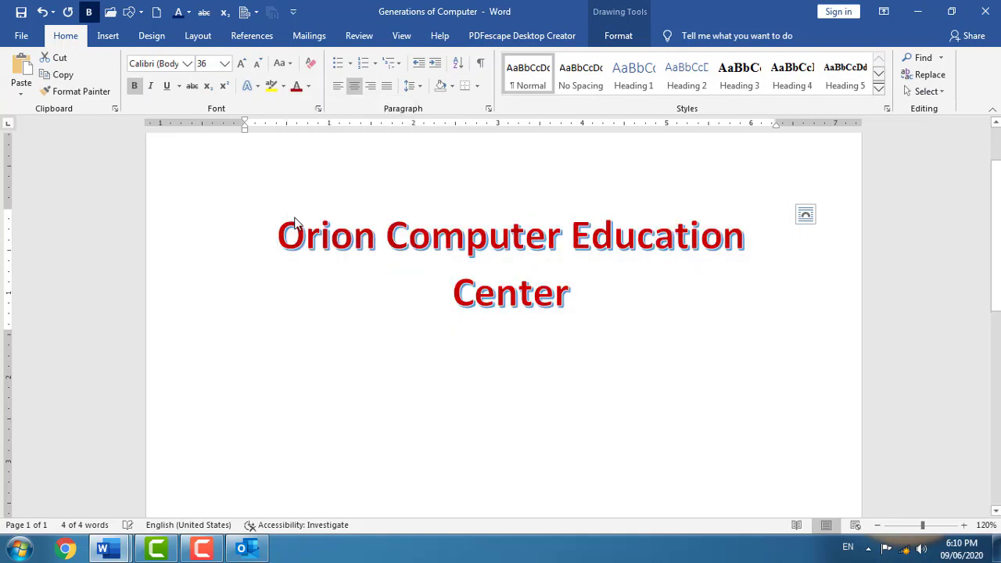
left_click(108, 36)
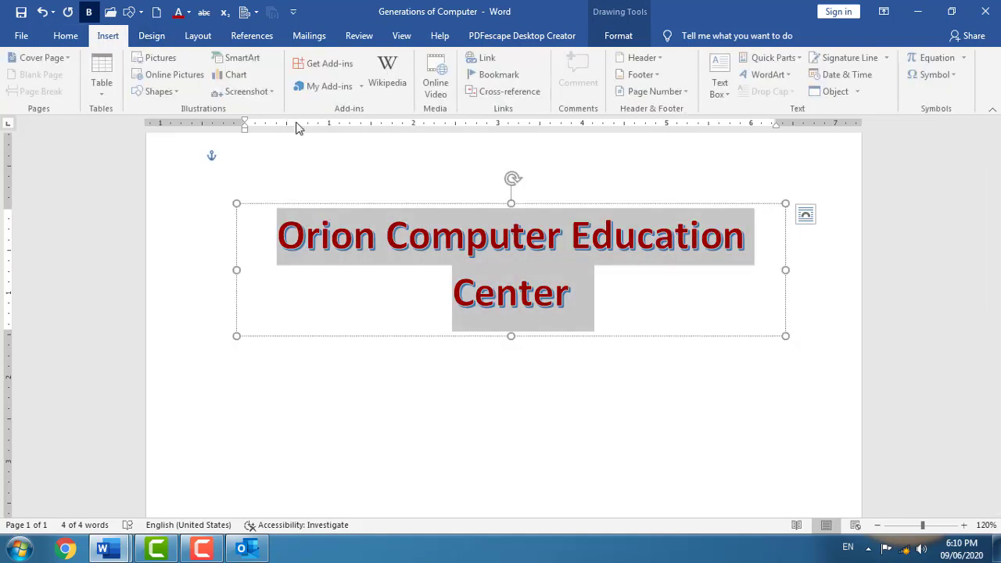
left_click(637, 202)
left_click_drag(641, 202, 646, 203)
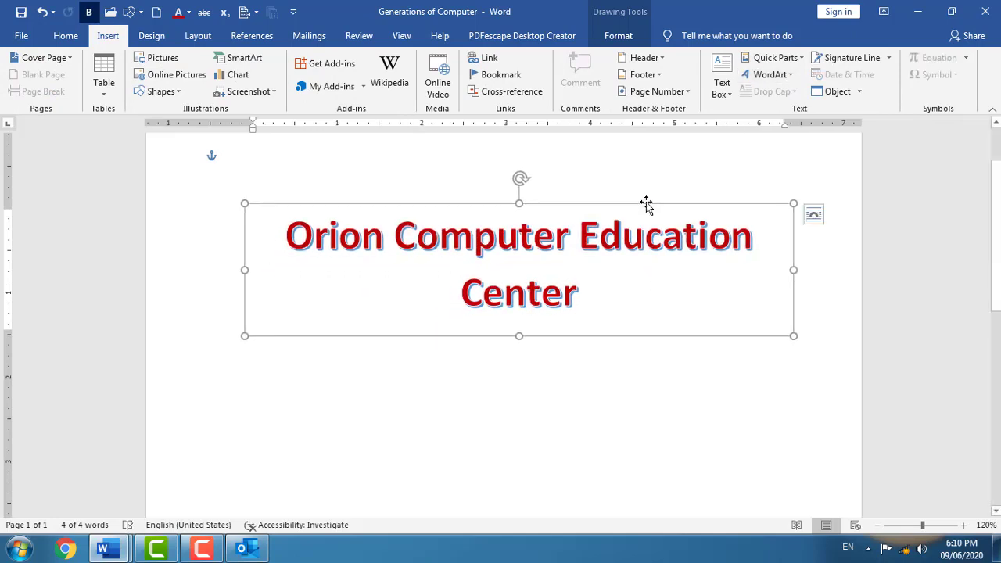
left_click(21, 35)
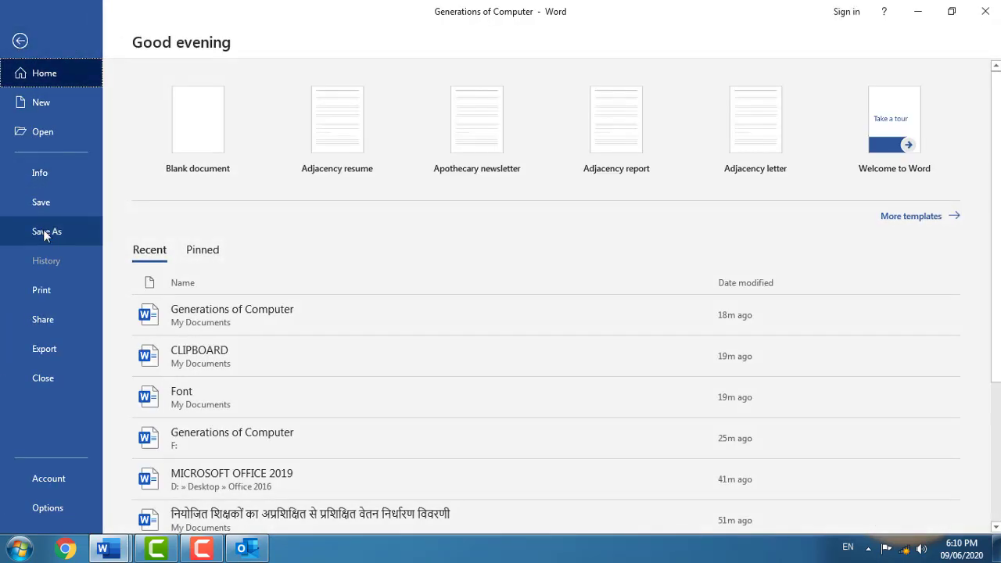
- Save Generations of Computer as a Word 97-2003 Document, continuing past the Compatibility Checker
left_click(45, 232)
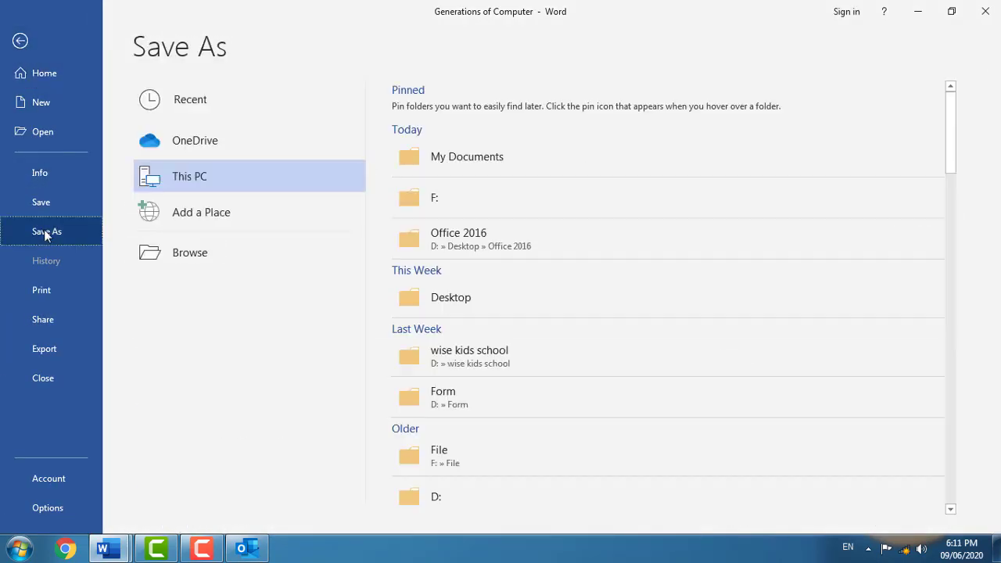
left_click(218, 258)
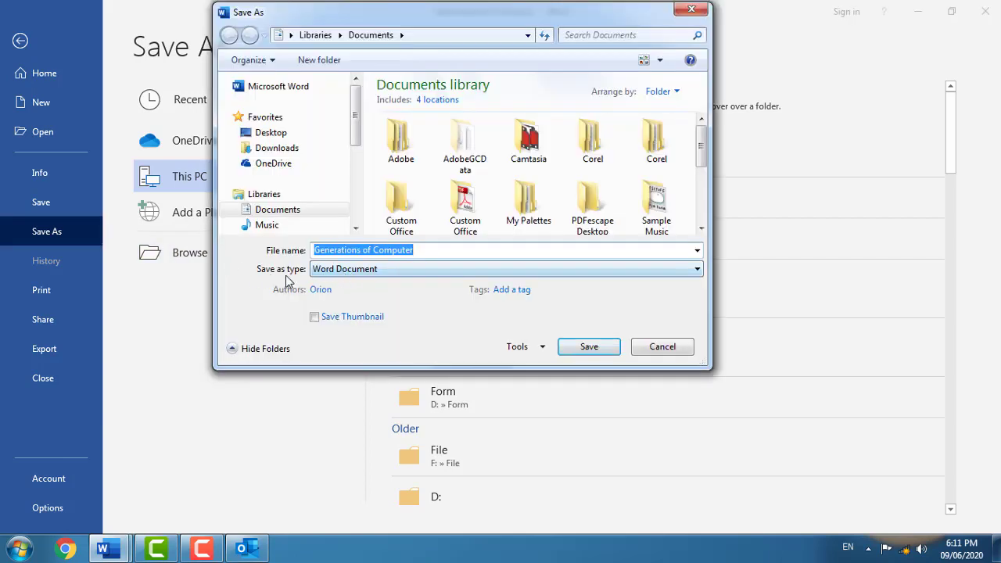
left_click(356, 271)
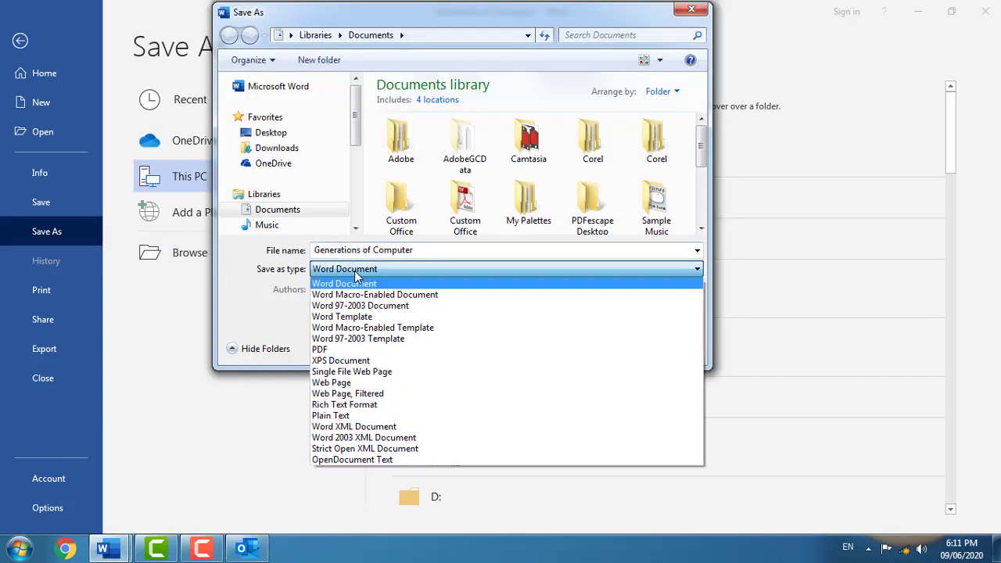
left_click(403, 306)
left_click(595, 352)
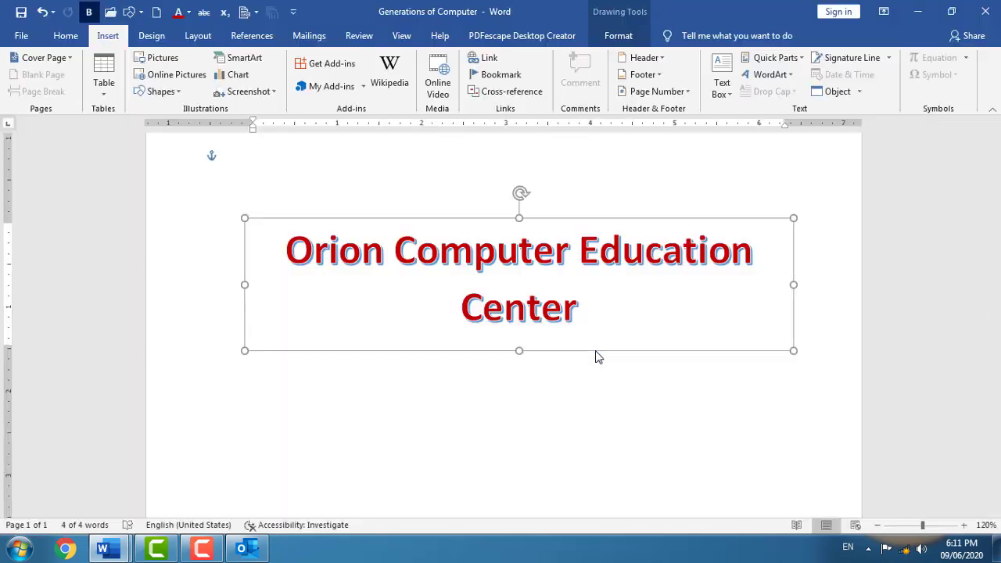
left_click(578, 368)
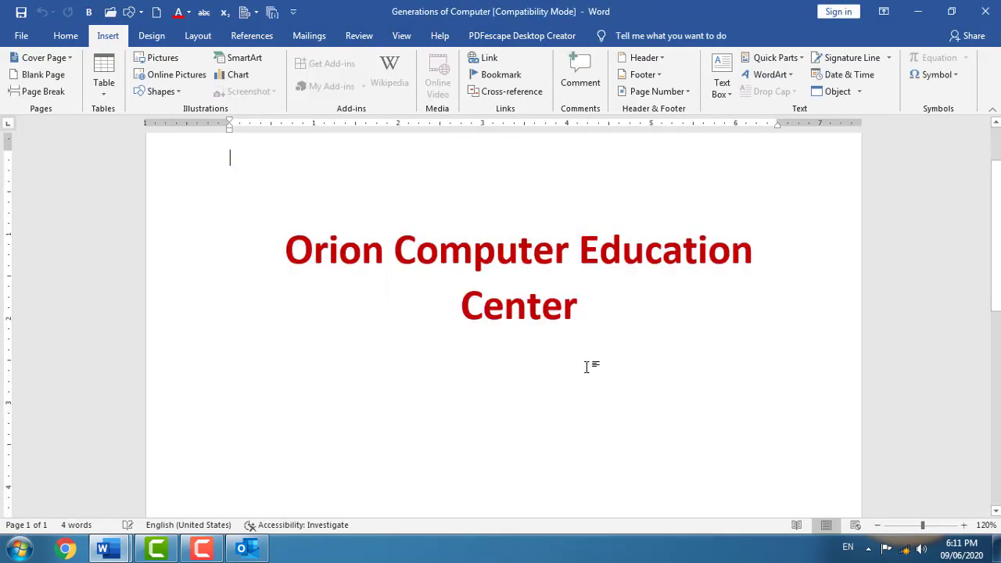
- Insert a green 3-D style WordArt reading 'Microsoft Corporation'
left_click(786, 78)
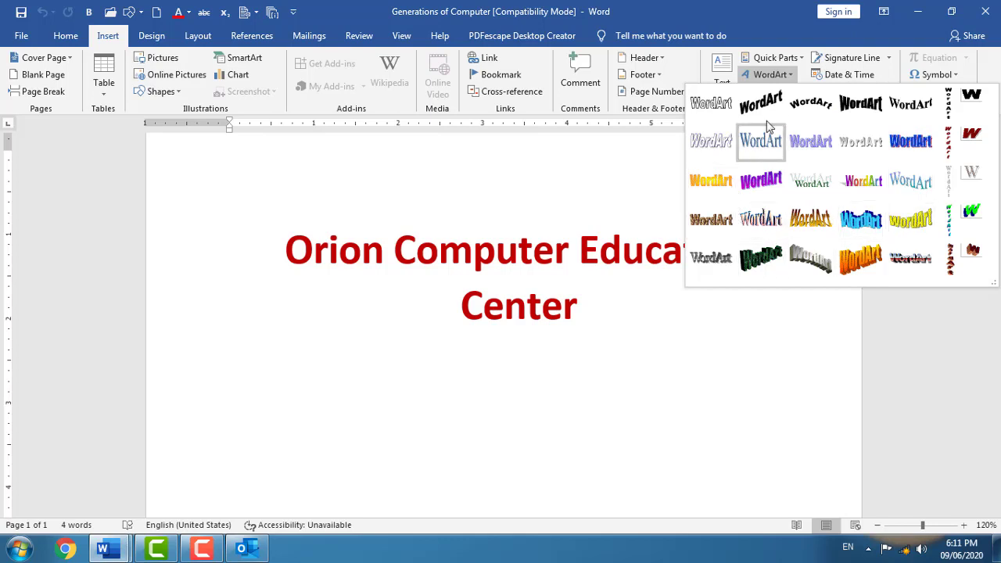
left_click(761, 264)
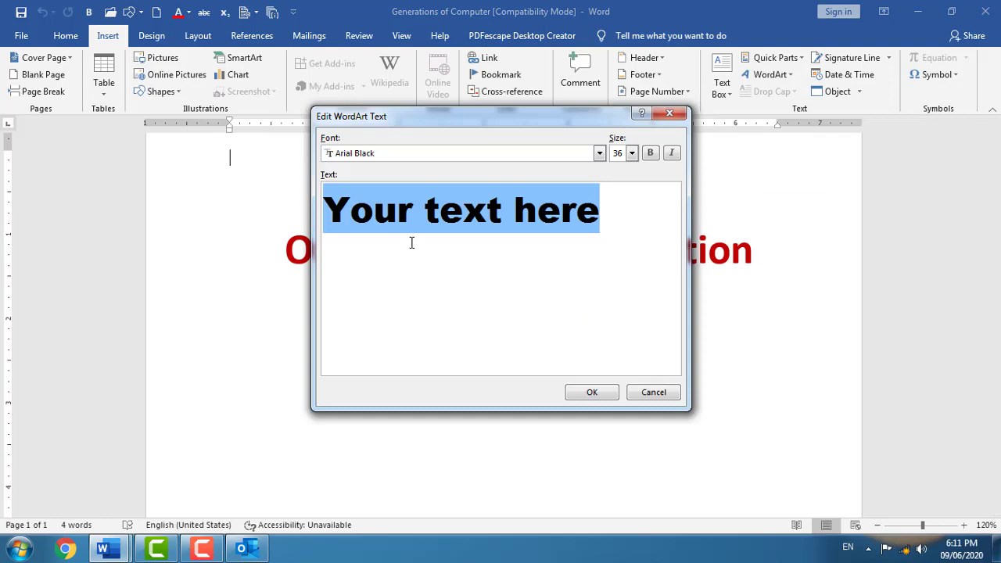
type("M")
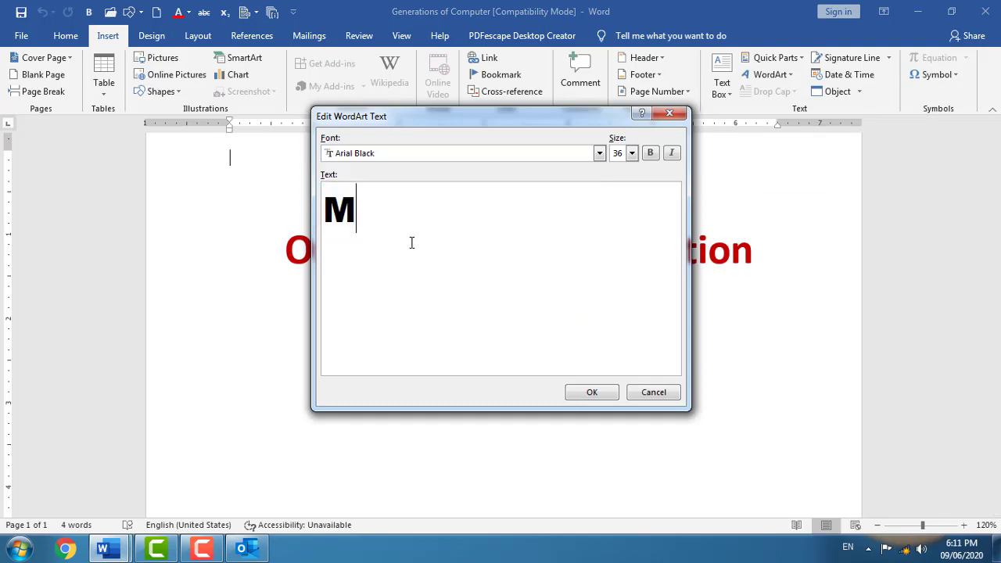
type("icrosoft ")
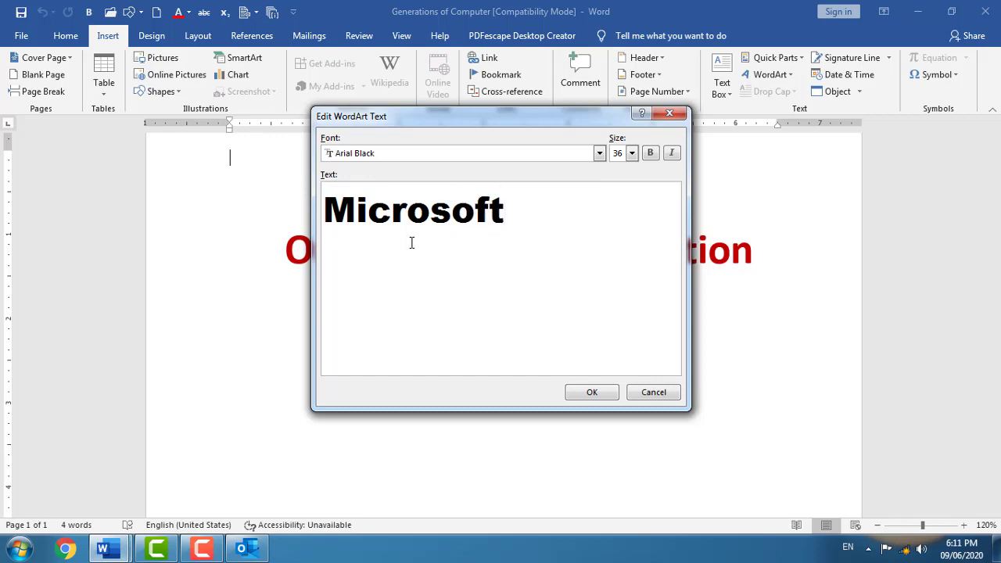
type("Corporation")
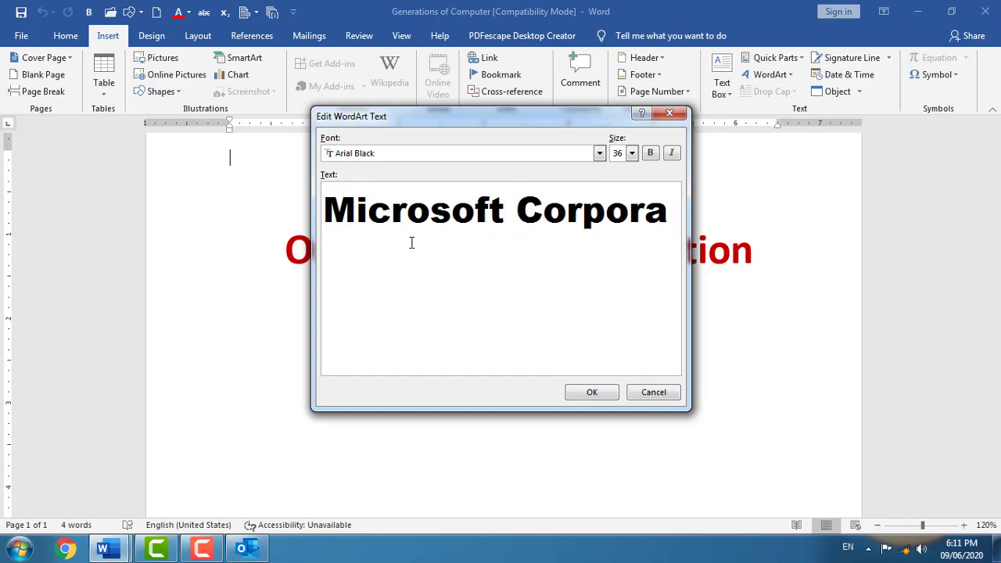
left_click(594, 394)
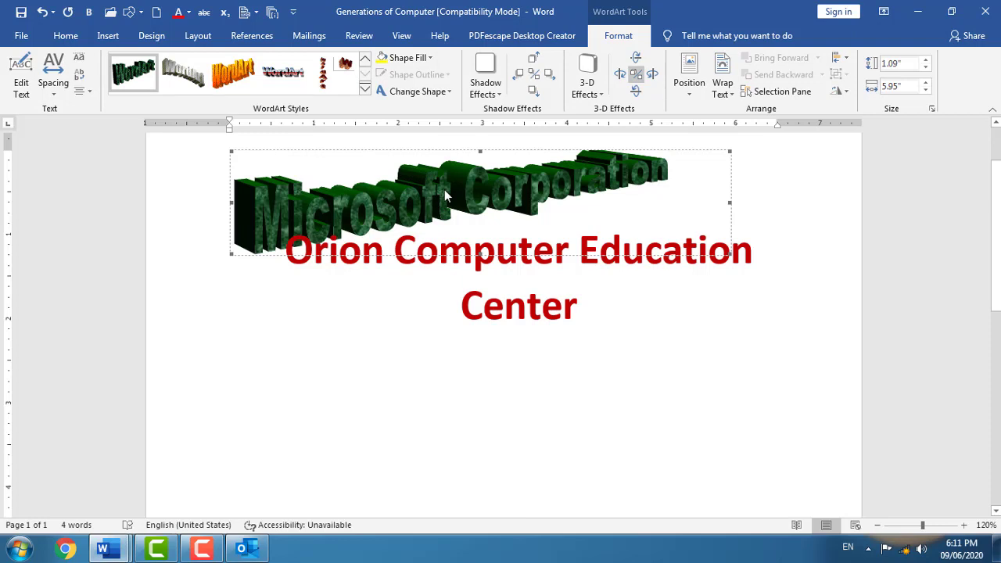
- Set the Microsoft Corporation WordArt to Behind Text and move it below the Orion heading
left_click(720, 86)
left_click(771, 196)
left_click_drag(535, 195, 551, 420)
scroll(549, 342, "down", 2)
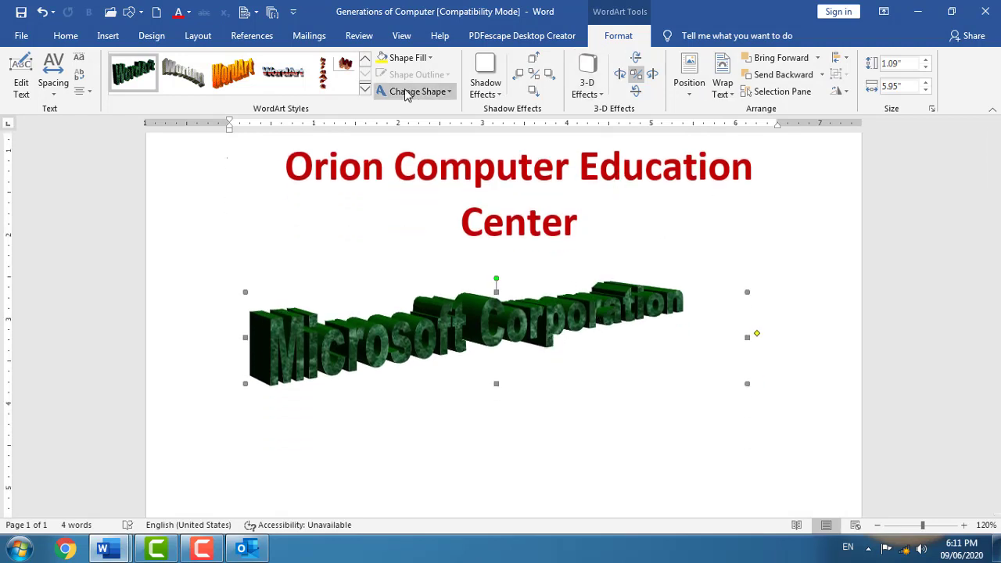
left_click(108, 36)
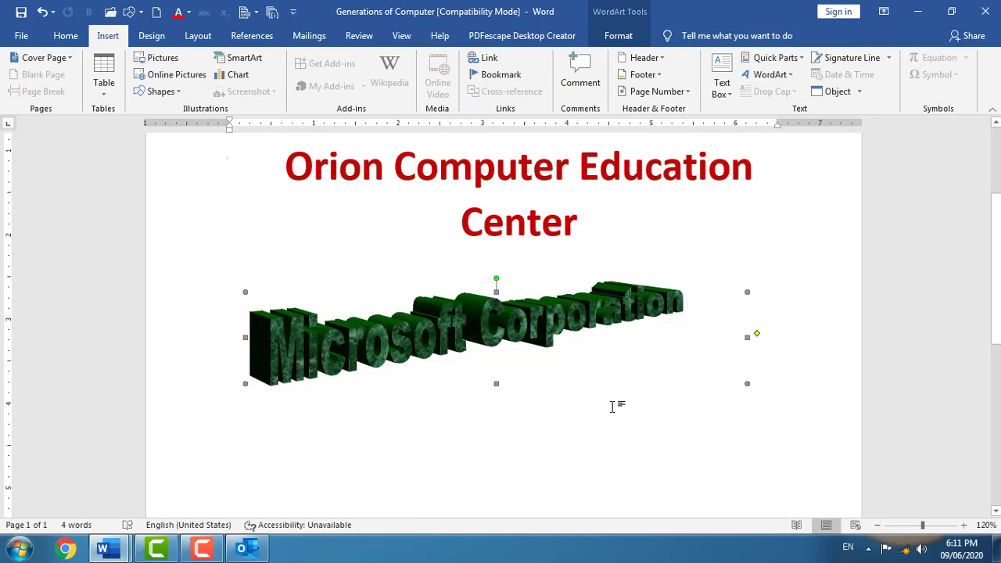
key("ctrl+a")
- Delete the heading and WordArt, then generate five sample paragraphs with =rand(5)
key("Delete")
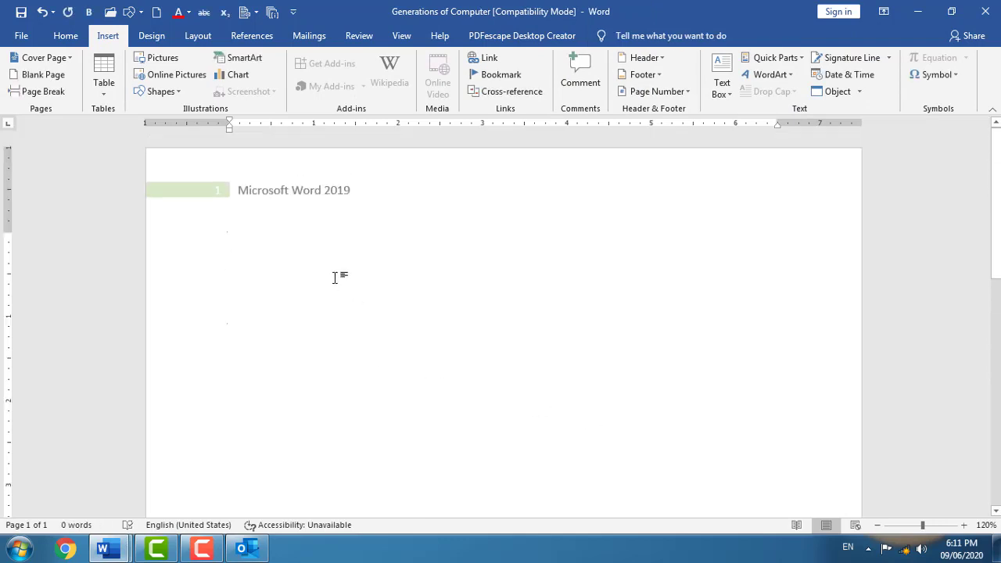
type("=")
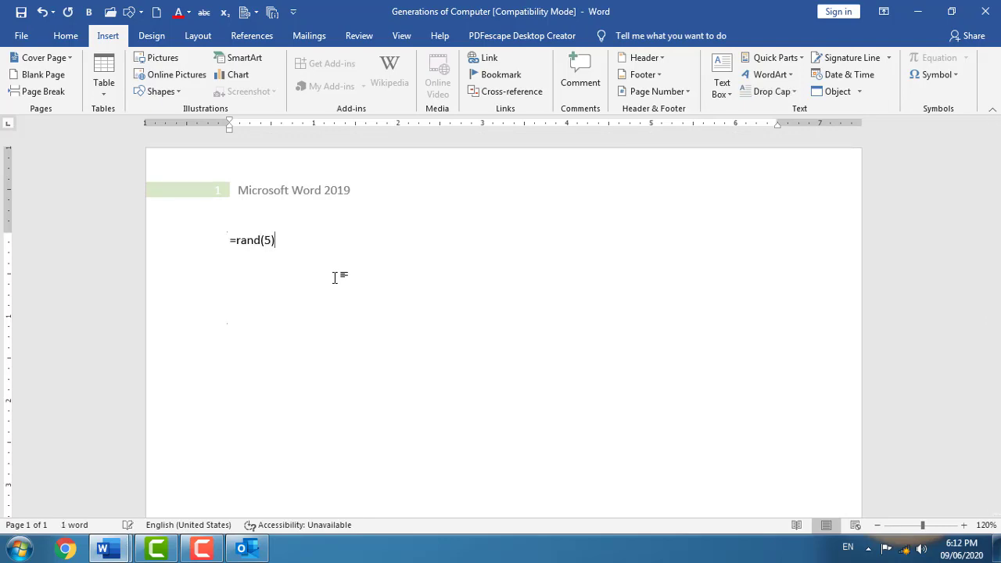
type("rand(5)")
key("Return")
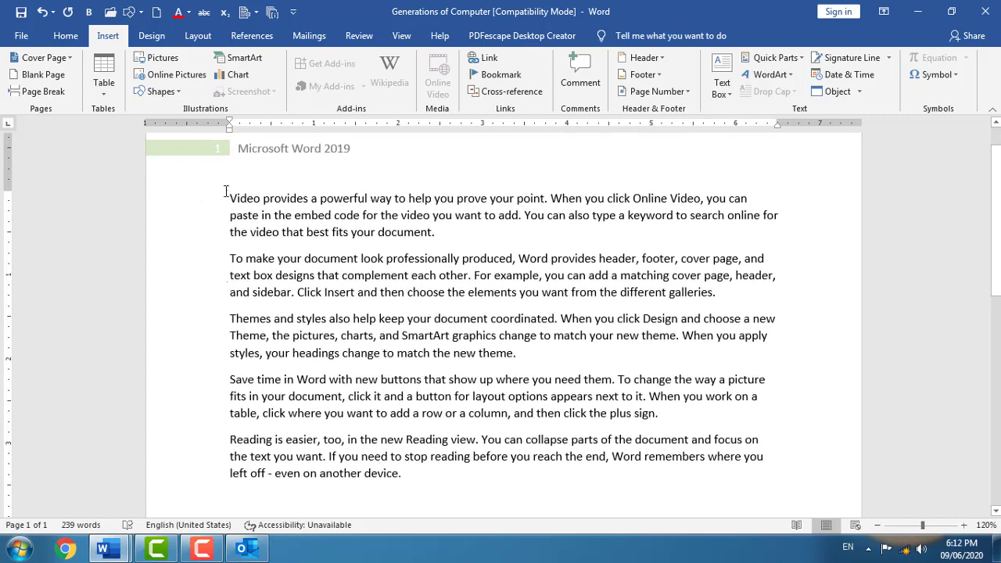
left_click(232, 198)
scroll(508, 164, "up", 1)
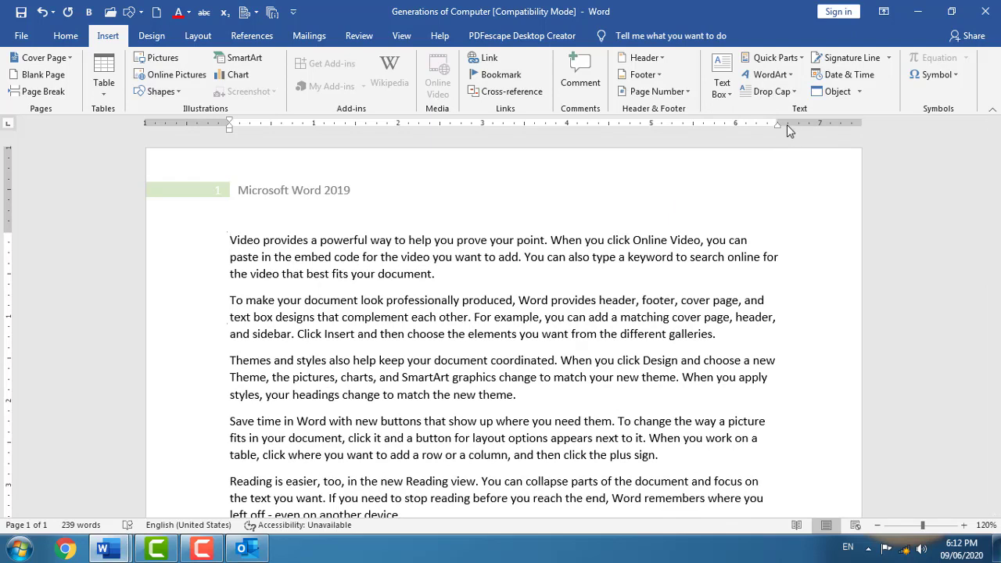
left_click(793, 99)
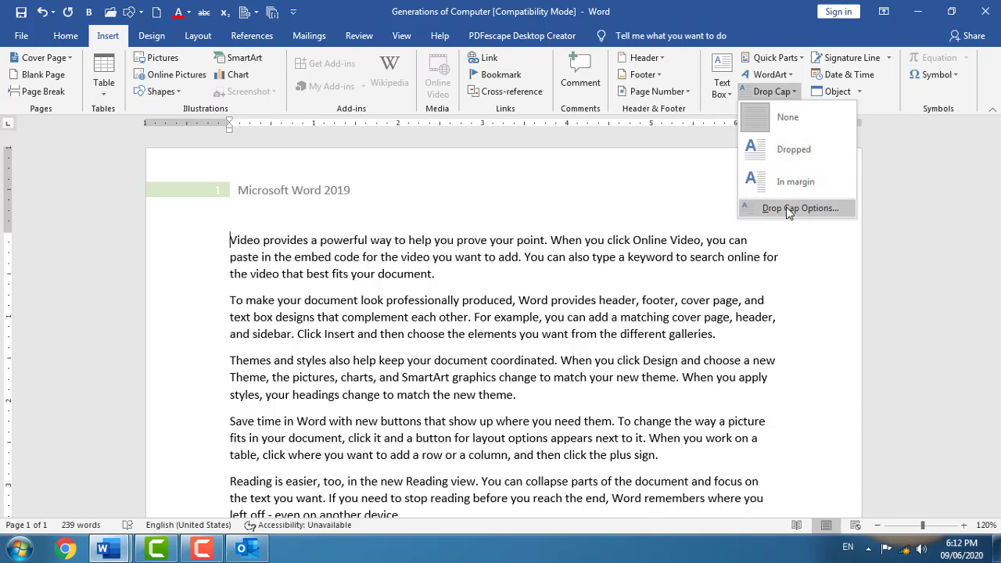
- Give the first paragraph a dropped capital V, dropped 9 lines
left_click(782, 157)
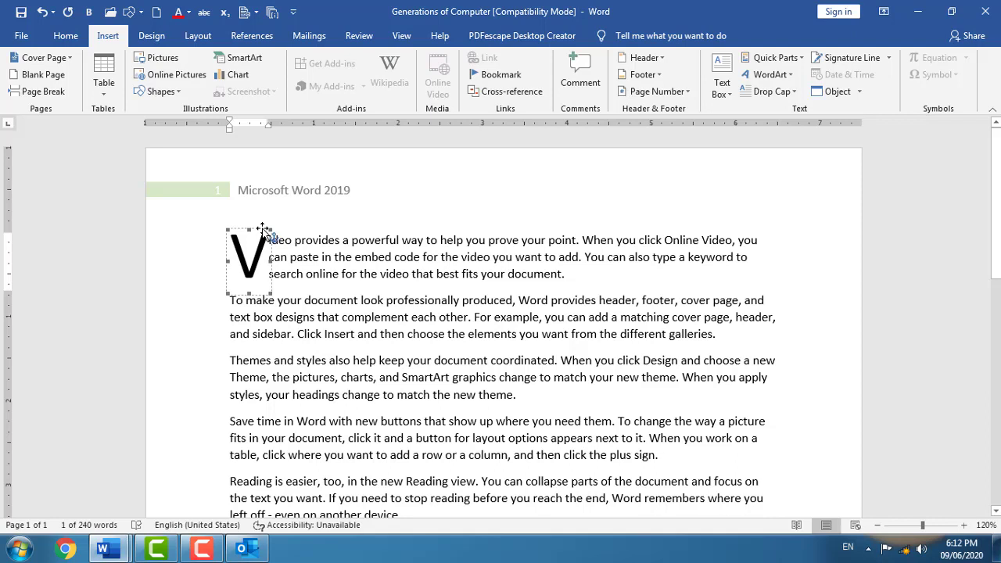
left_click(794, 93)
left_click(805, 207)
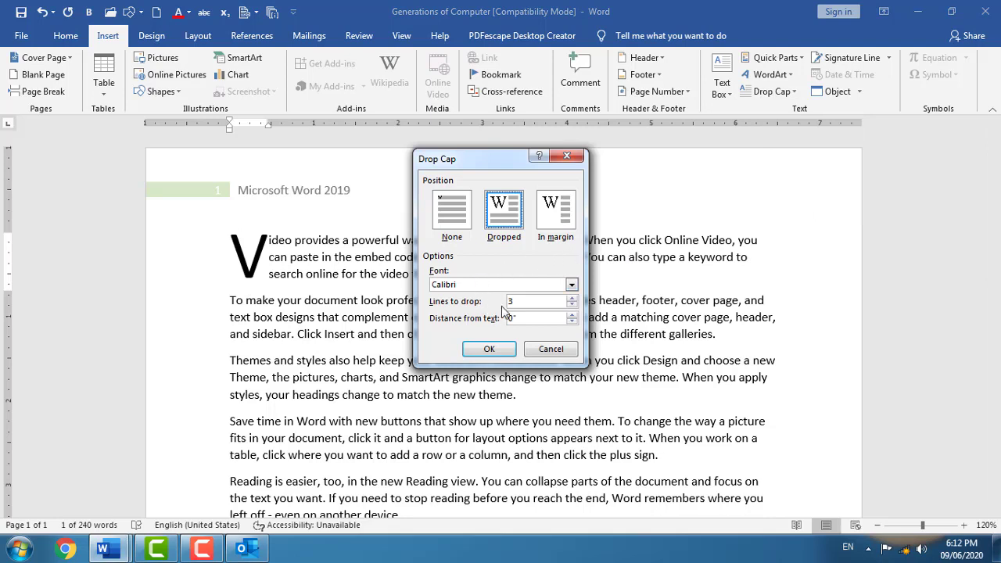
left_click(572, 298)
left_click(500, 350)
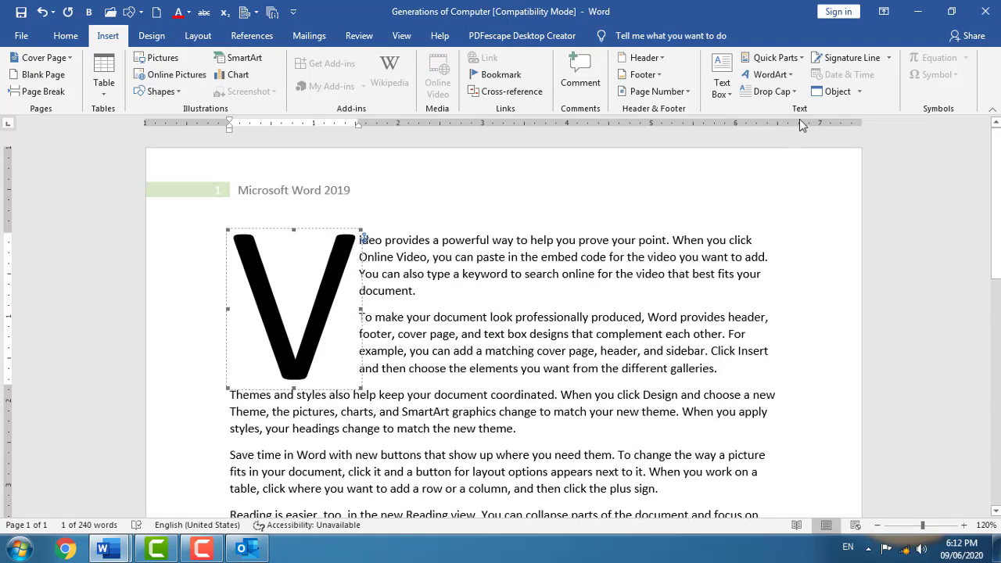
- Change the drop cap position to In margin
left_click(788, 92)
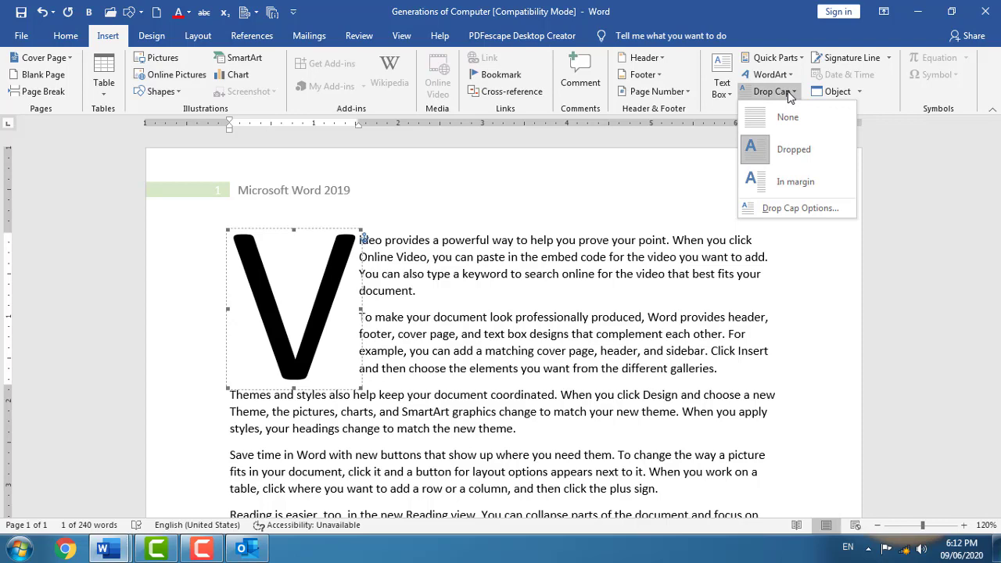
left_click(800, 208)
left_click(556, 218)
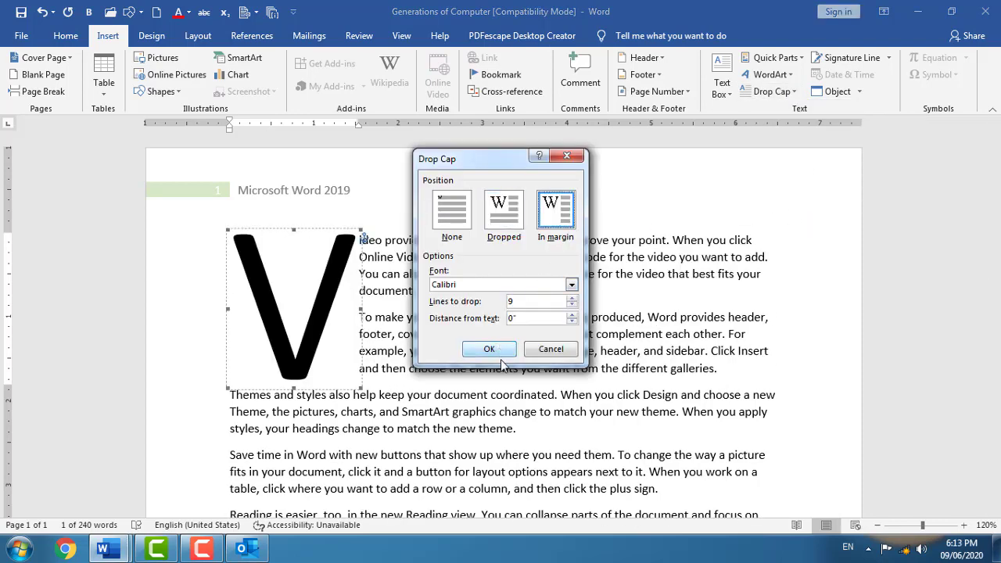
left_click(488, 349)
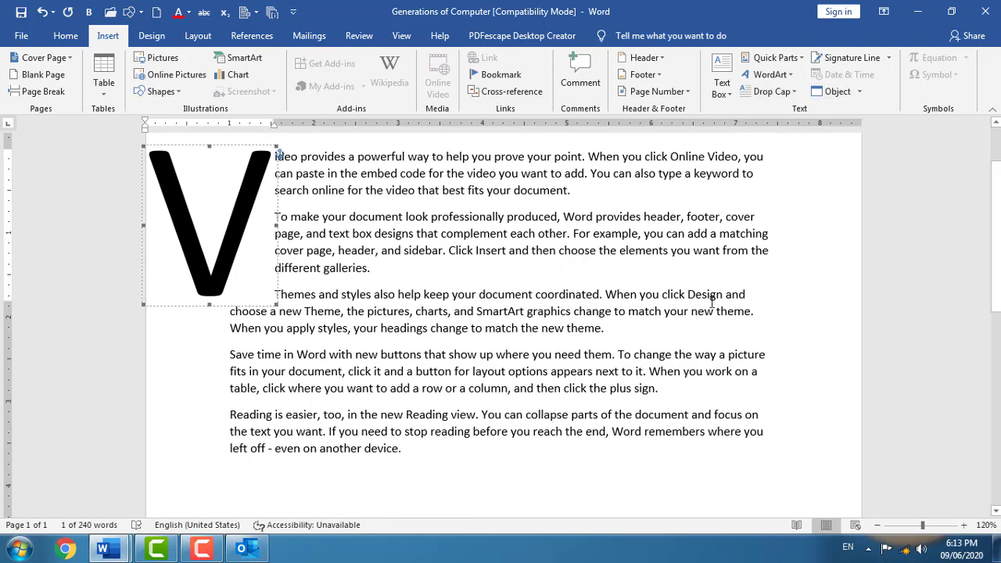
scroll(716, 262, "up", 2)
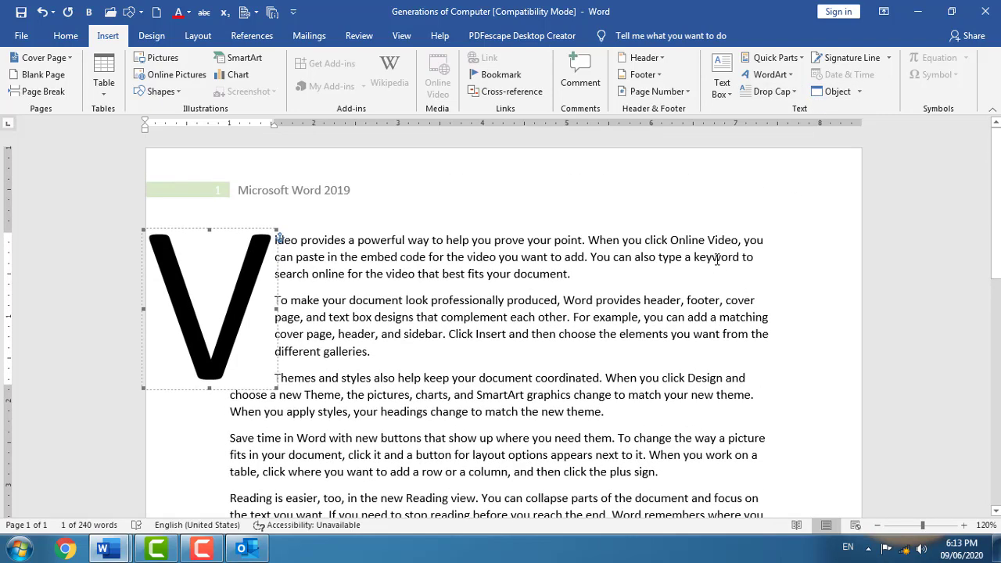
key("ctrl+a")
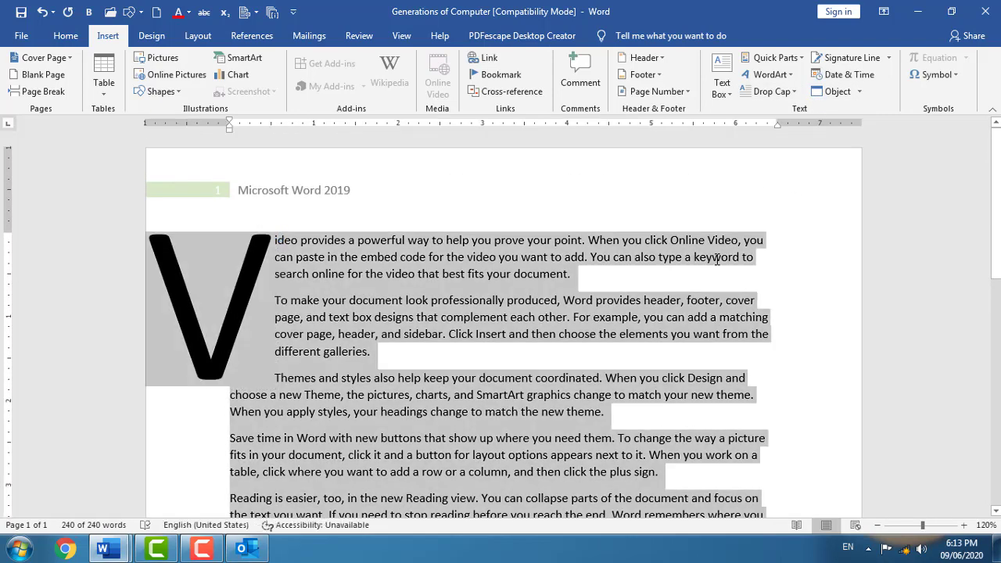
- Replace the sample text with a signature line for the suggested signer, titled Teacher, including their e-mail
key("Delete")
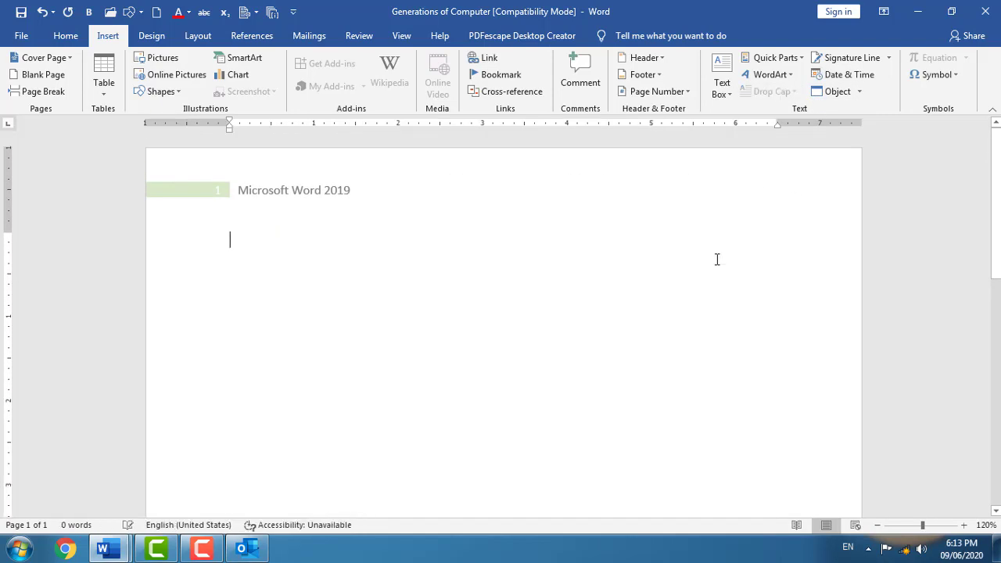
left_click(870, 56)
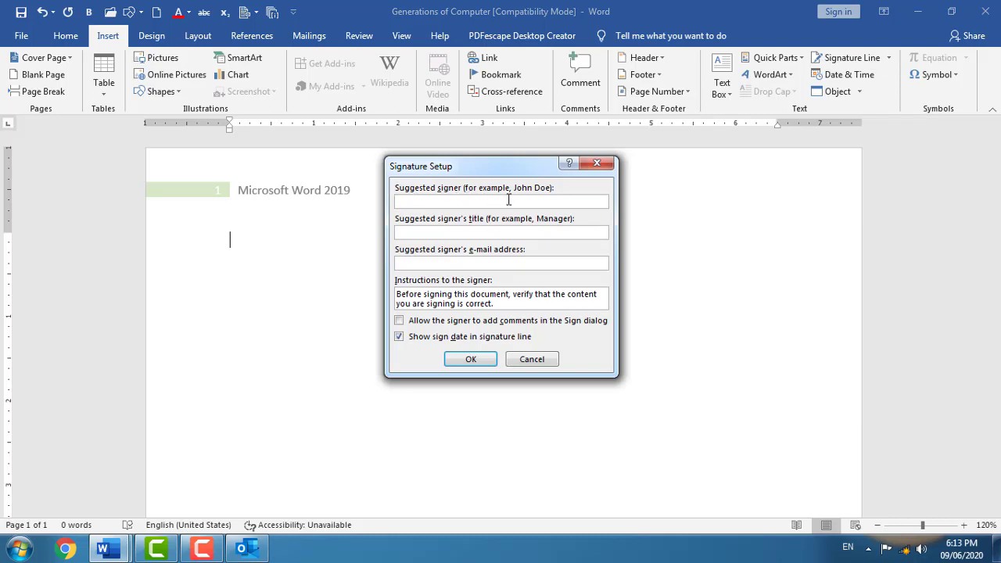
left_click_drag(493, 171, 498, 219)
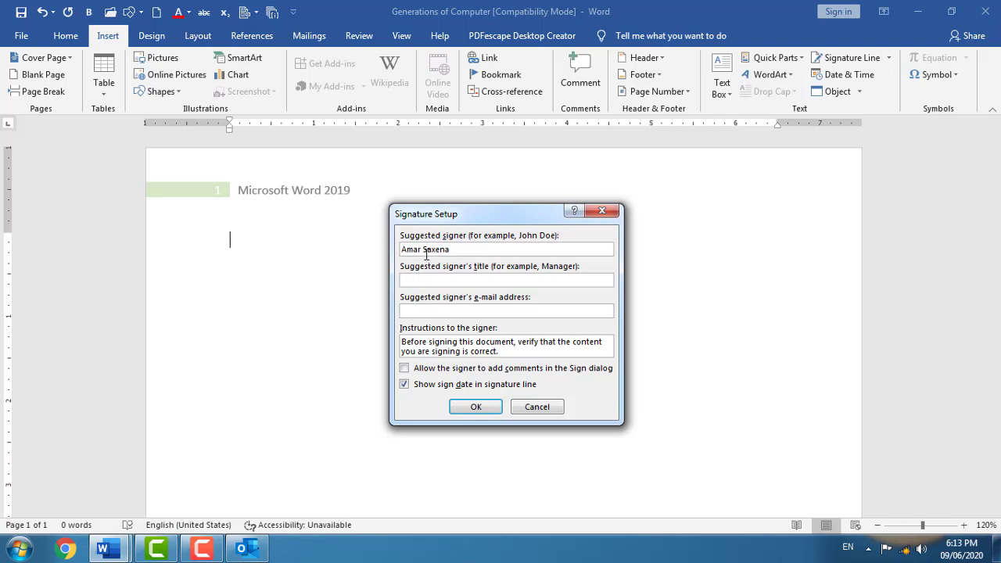
left_click_drag(457, 249, 375, 247)
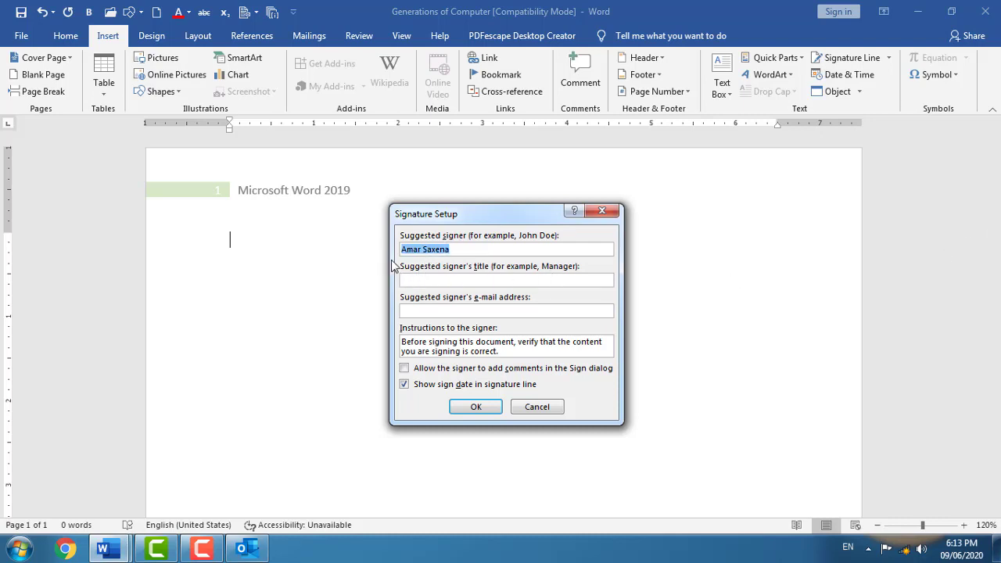
left_click(436, 280)
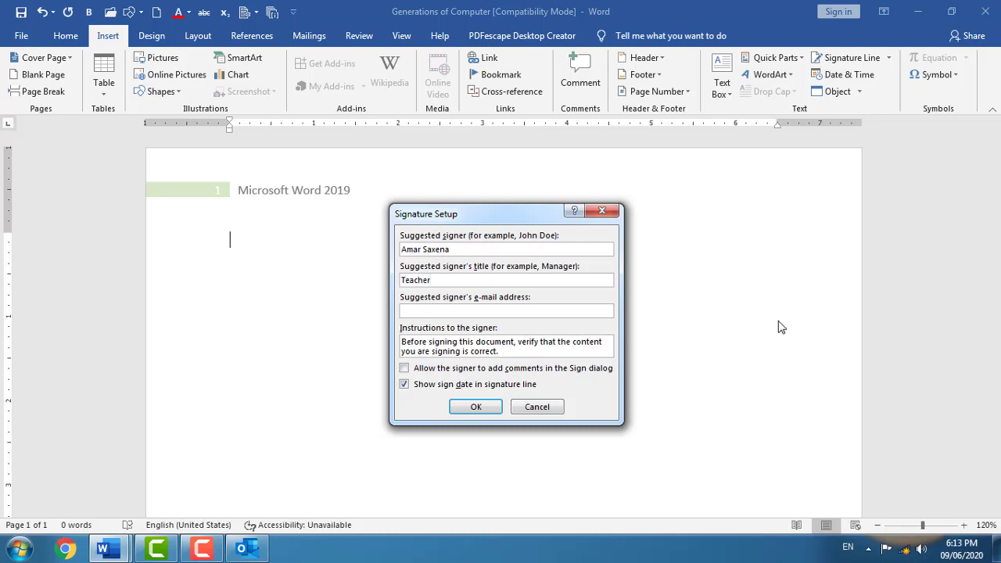
left_click(574, 310)
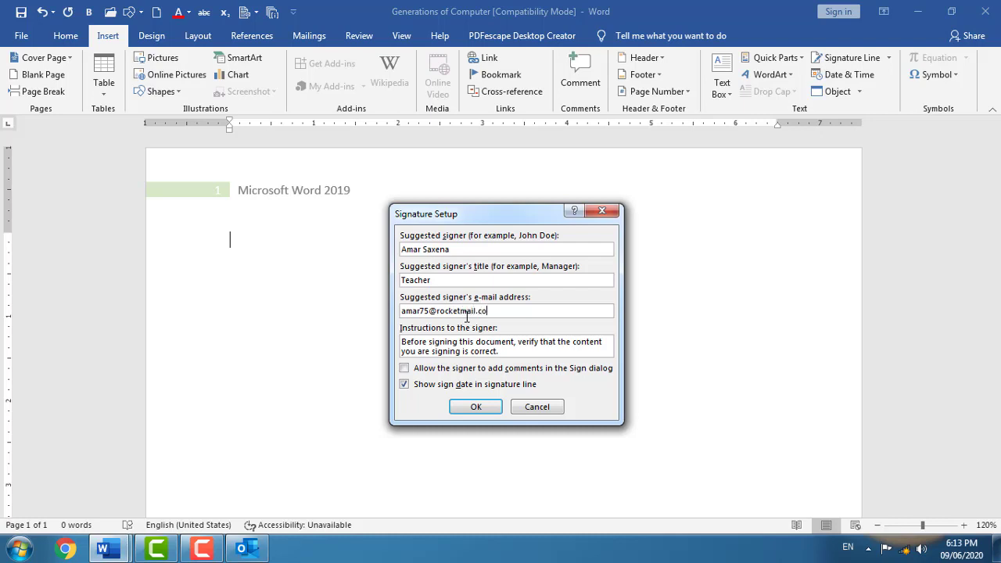
left_click(475, 406)
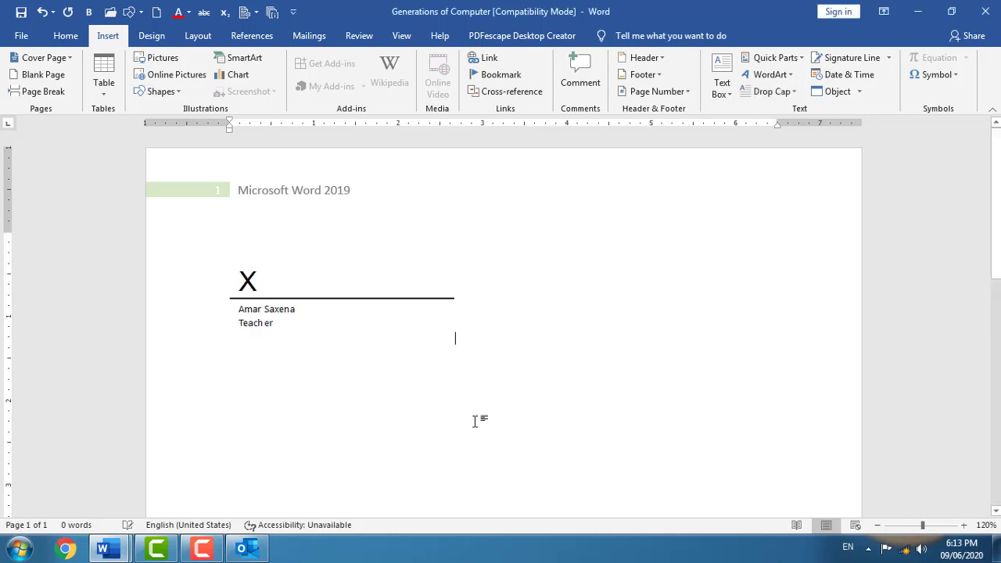
double_click(266, 293)
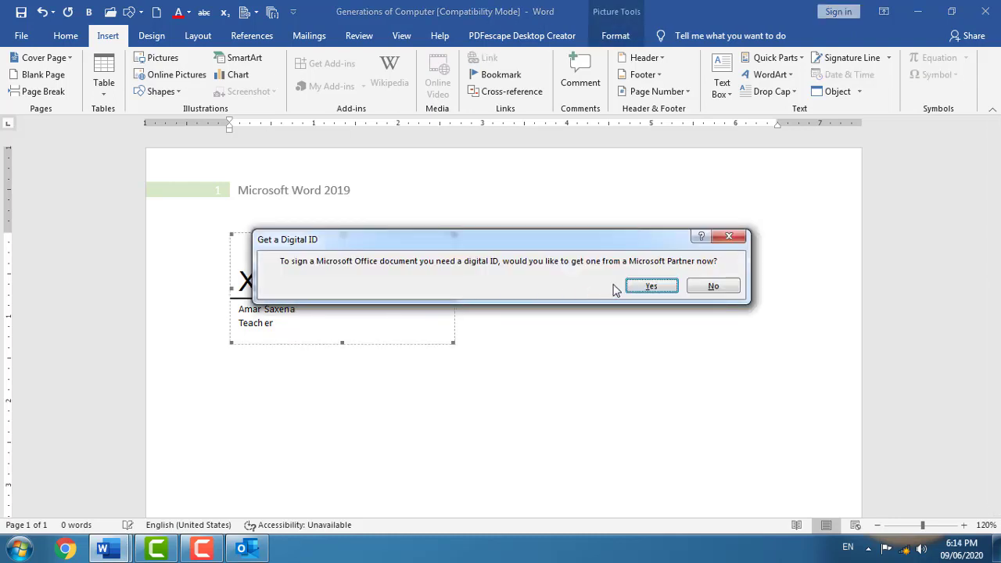
left_click(653, 286)
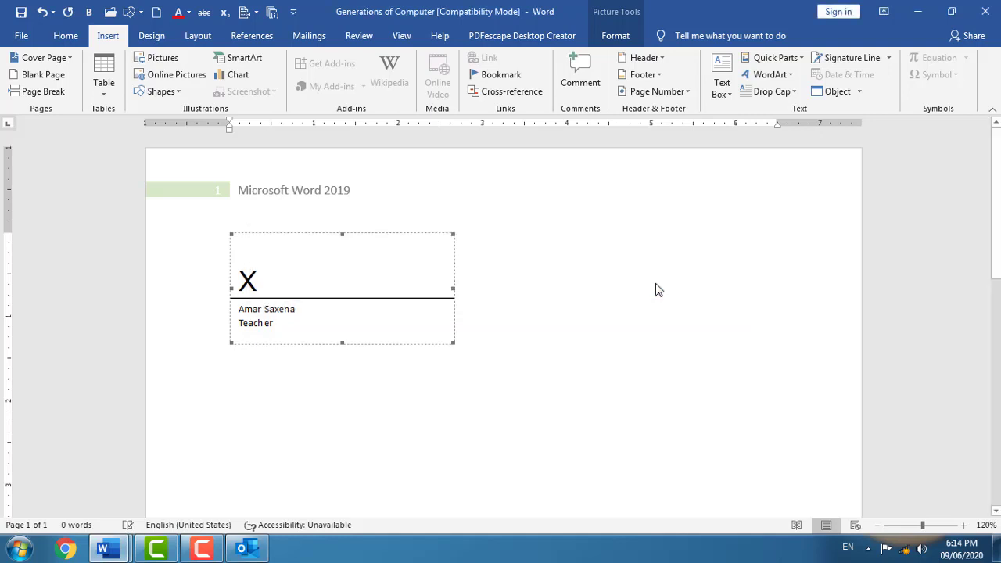
left_click(510, 308)
double_click(271, 305)
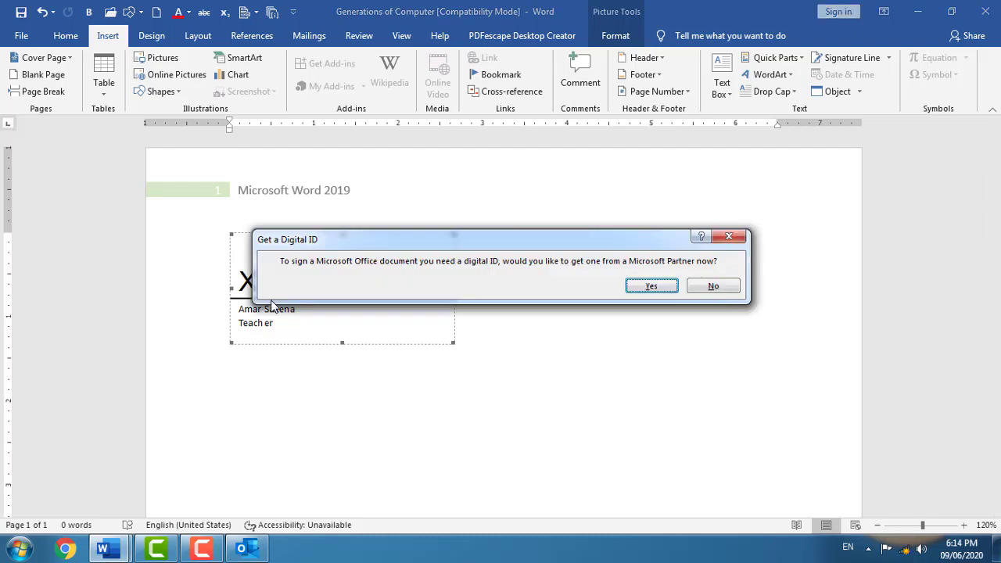
left_click_drag(606, 245, 647, 222)
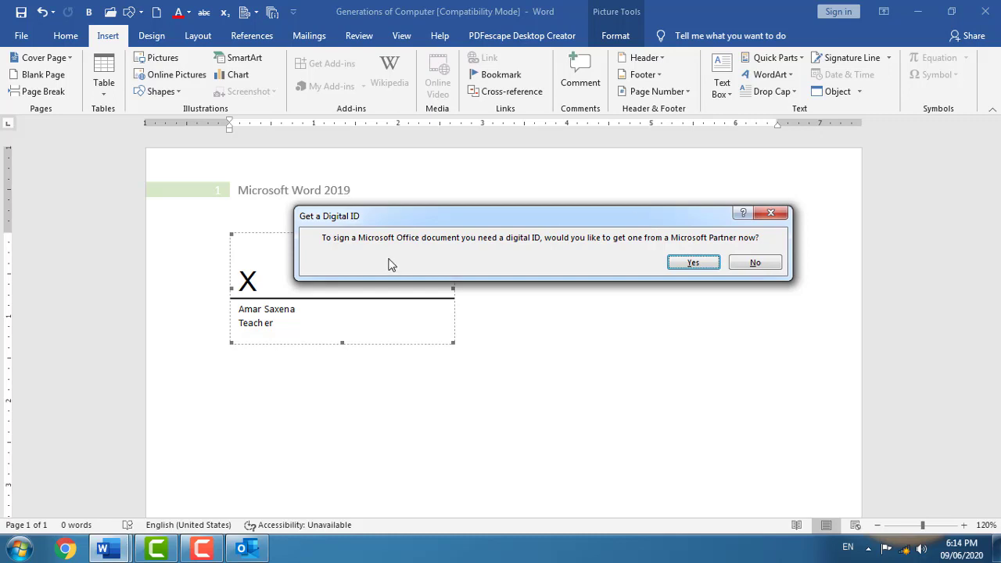
left_click(753, 263)
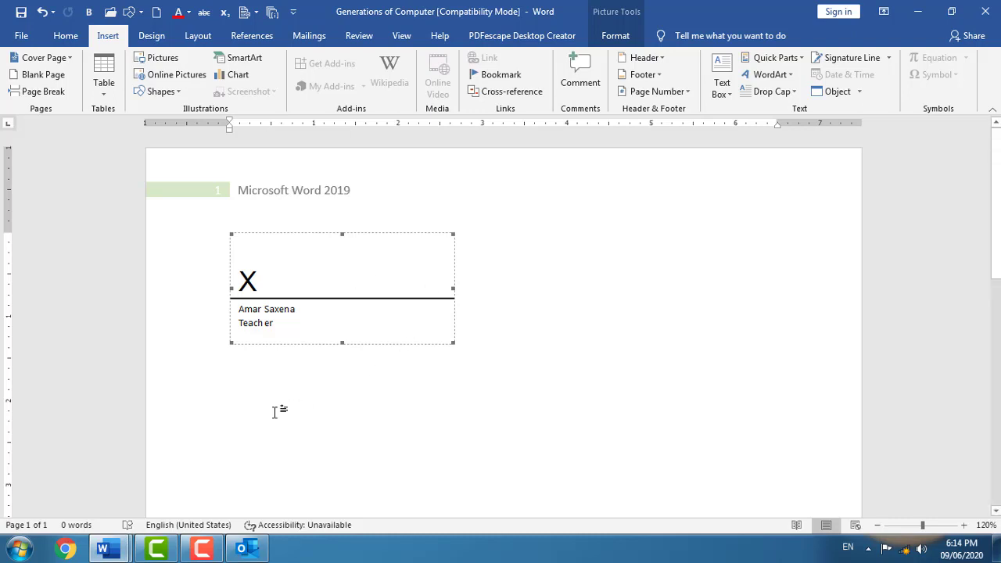
left_click(234, 388)
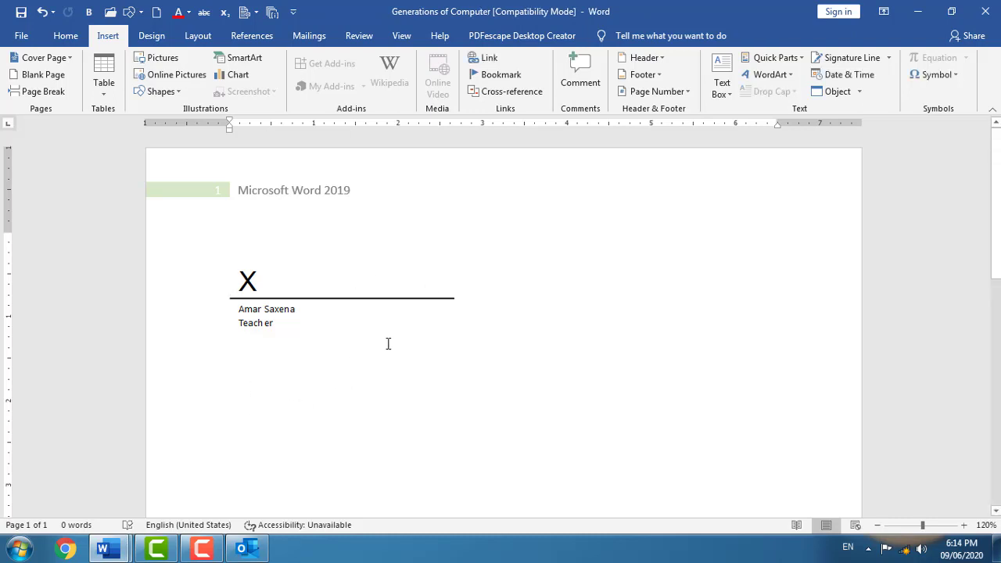
- Insert today's date in the 'Tuesday, June 09, 2020' format
left_click(843, 76)
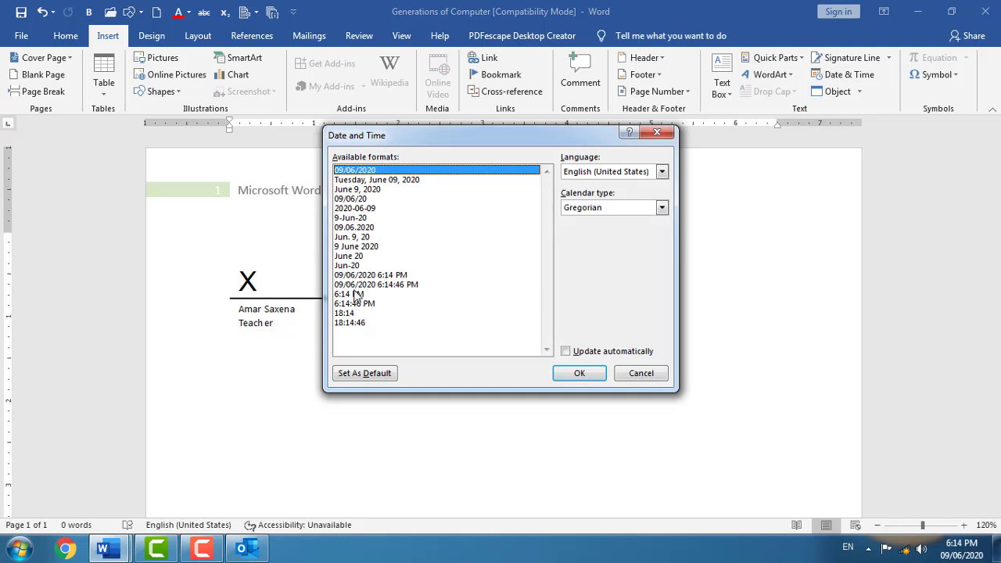
left_click(372, 180)
left_click(562, 374)
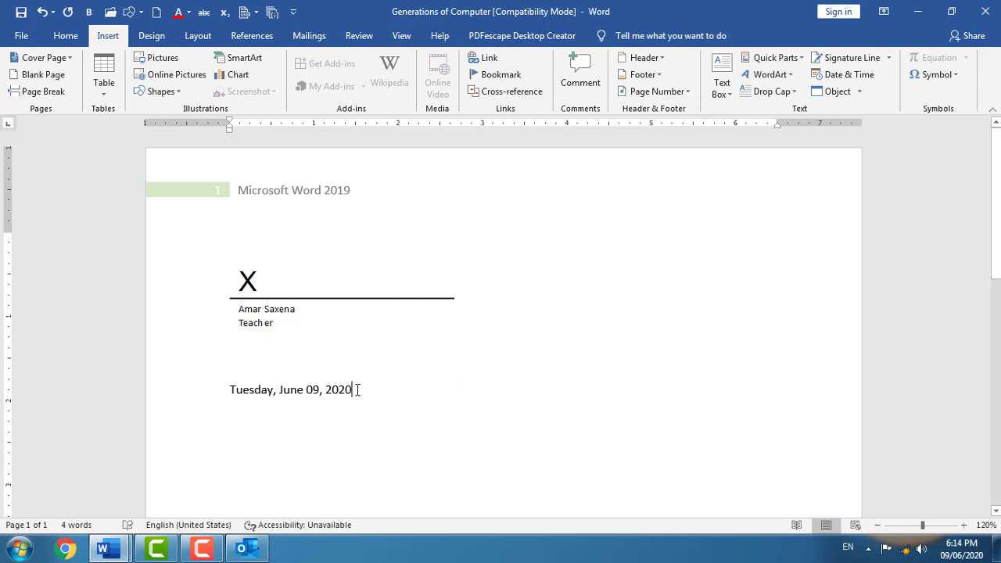
left_click_drag(353, 389, 218, 387)
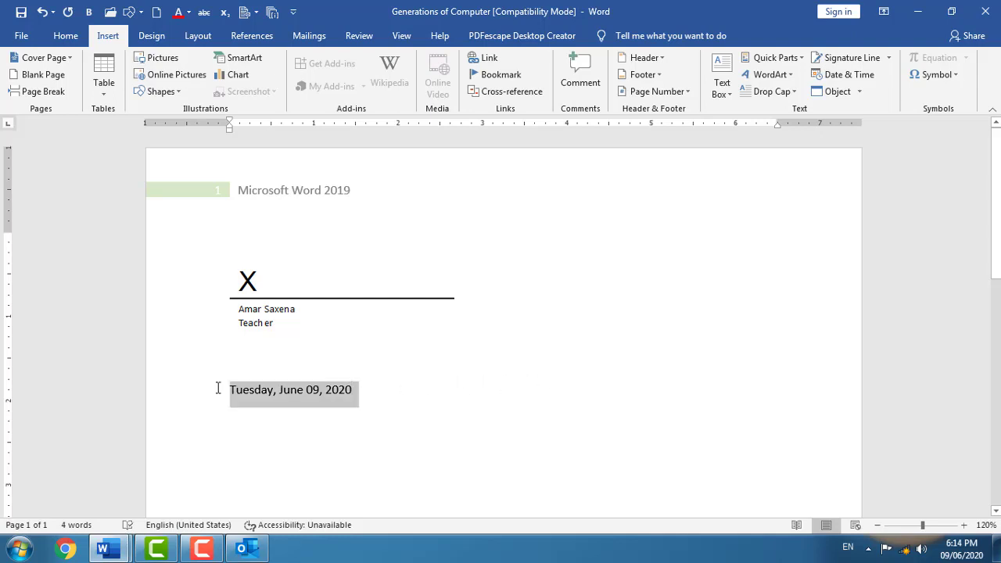
- Start a new empty paragraph after the date line
left_click(362, 420)
scroll(794, 202, "down", 1)
scroll(794, 203, "down", 1)
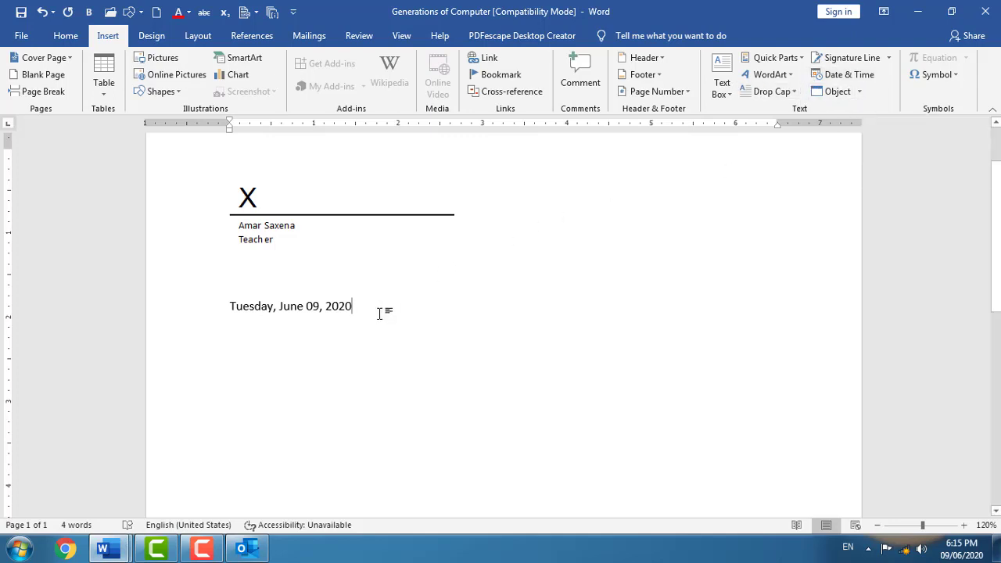
key("Return")
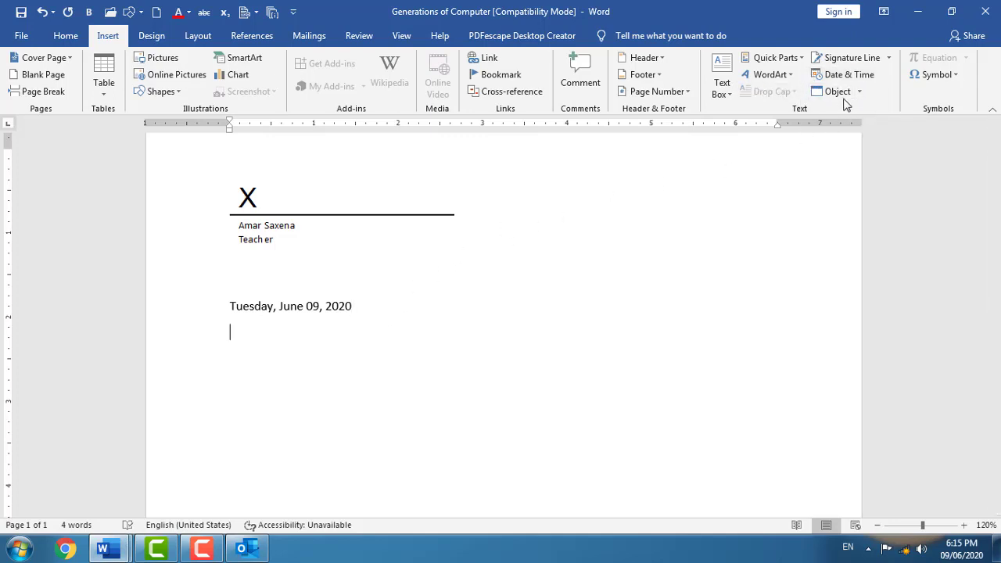
- Embed a new Adobe Photoshop Image object from the Create New list of the Object dialog
left_click(848, 95)
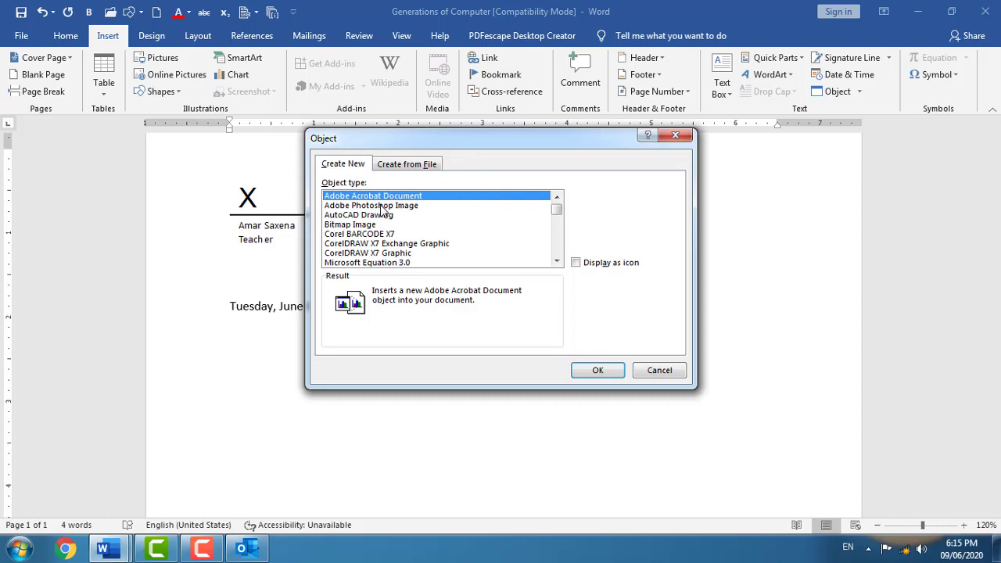
mouse_move(557, 208)
left_mouse_down()
mouse_move(560, 249)
mouse_move(558, 212)
left_mouse_up()
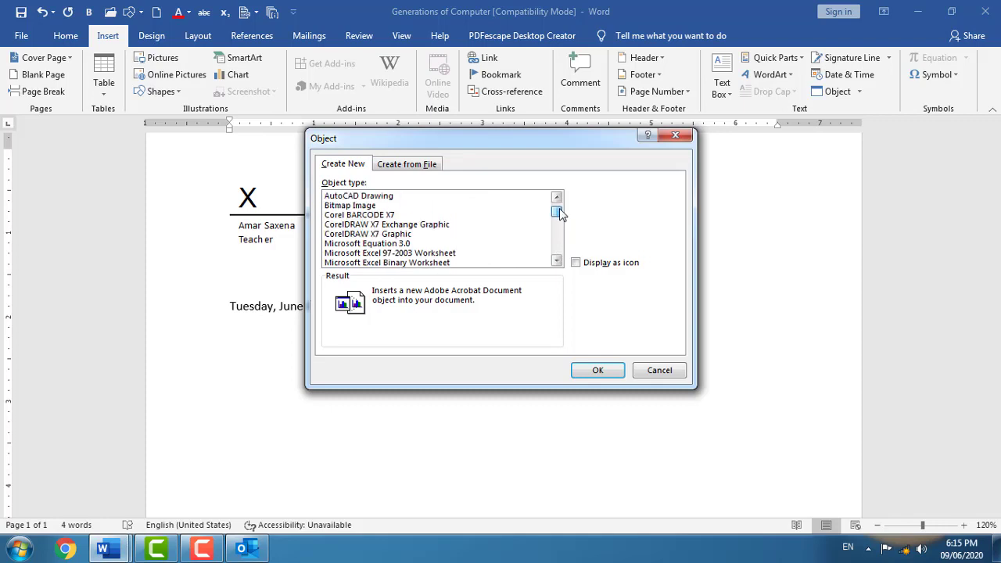
left_click(381, 216)
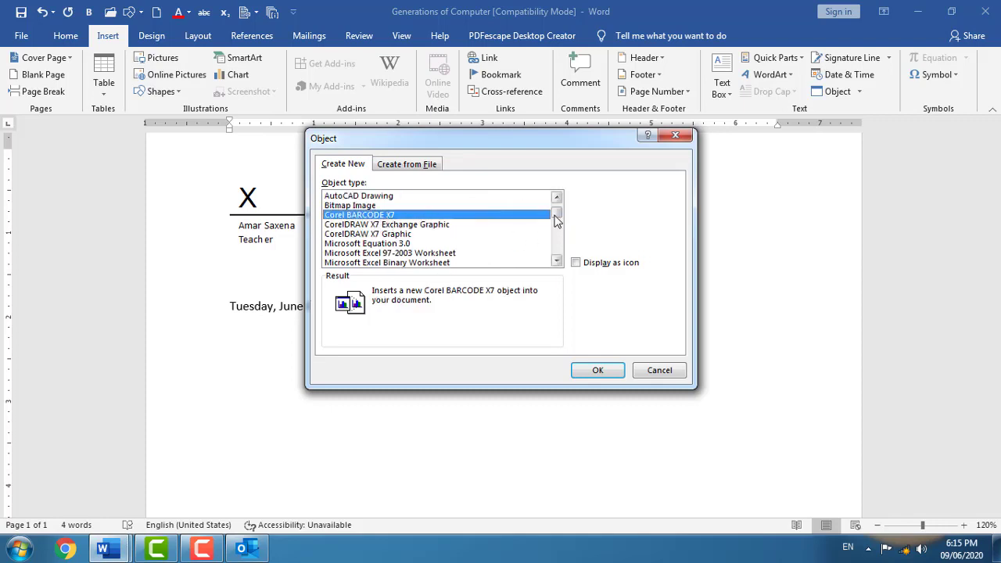
left_click_drag(555, 216, 558, 206)
left_click(408, 205)
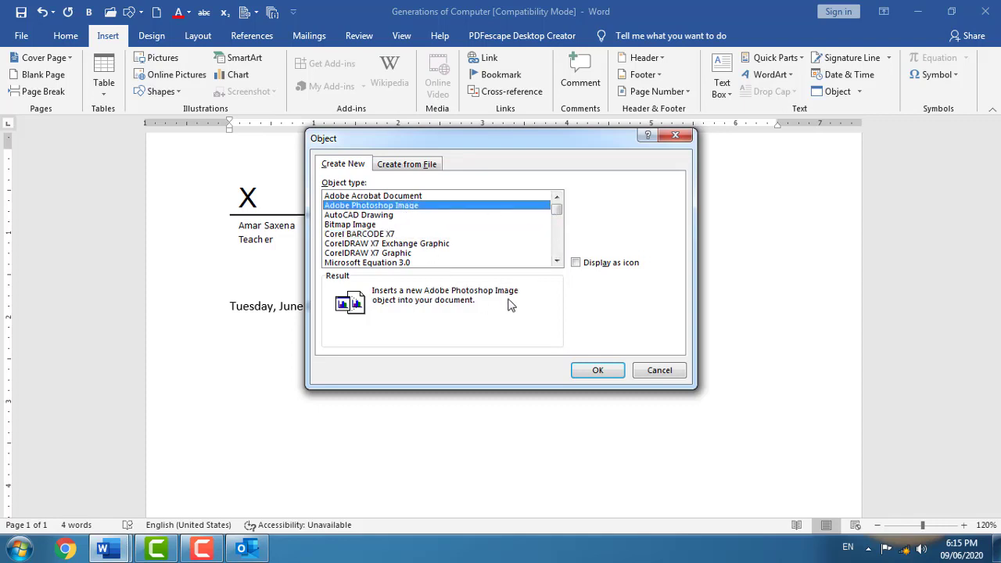
left_click(598, 371)
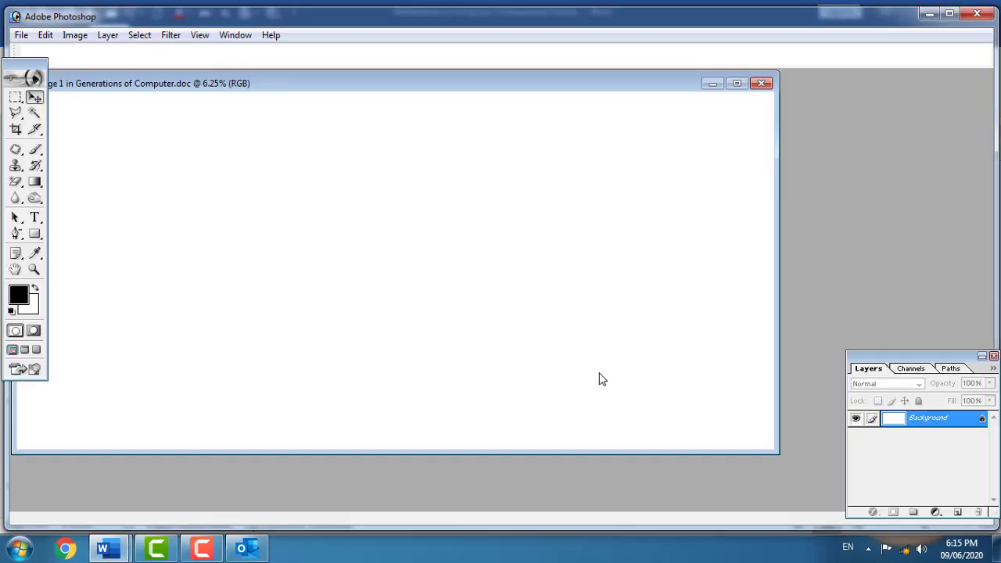
- Add an 'Orion Computer' text layer to the banner canvas and scale it up across it
left_click_drag(282, 91, 400, 111)
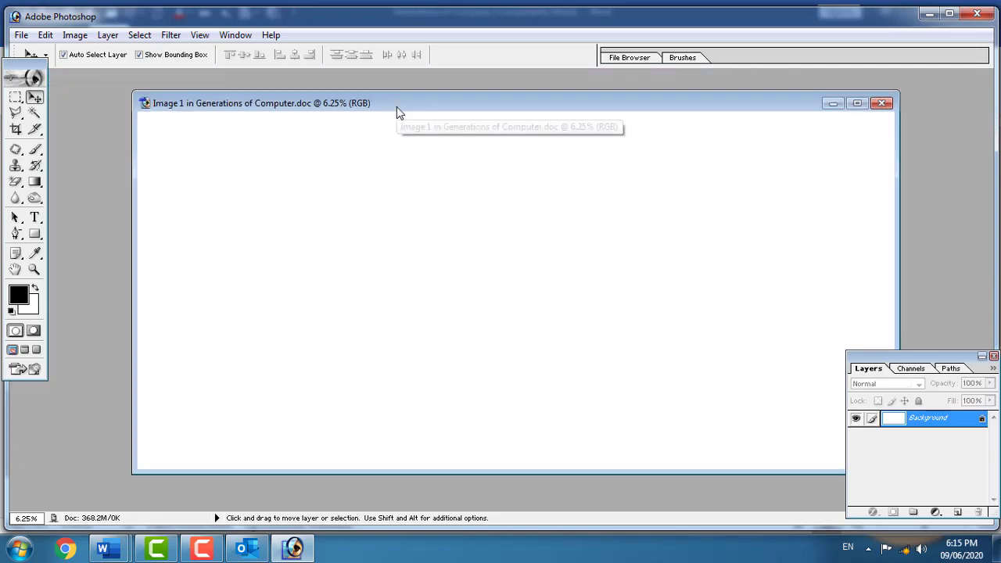
left_click(35, 217)
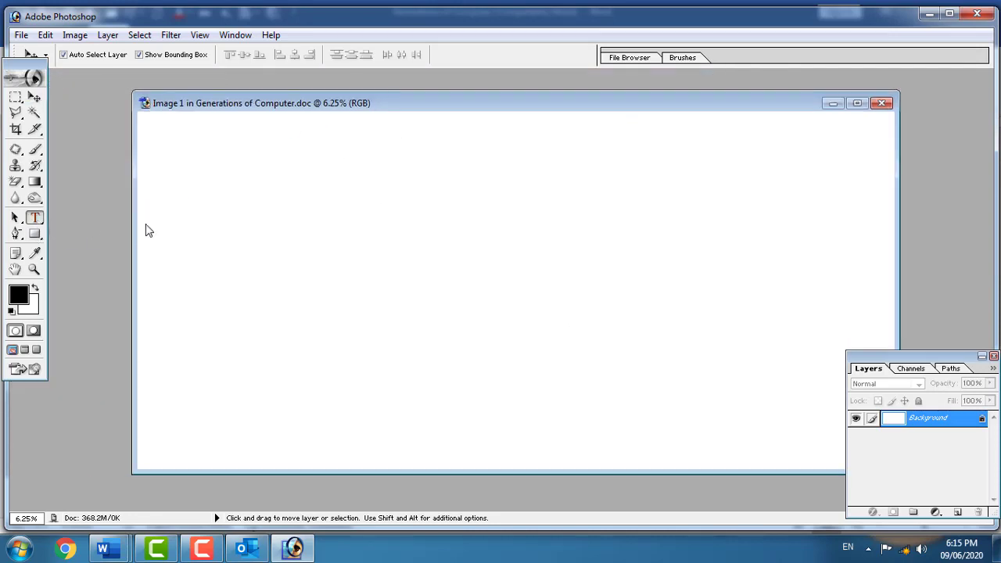
left_click(206, 221)
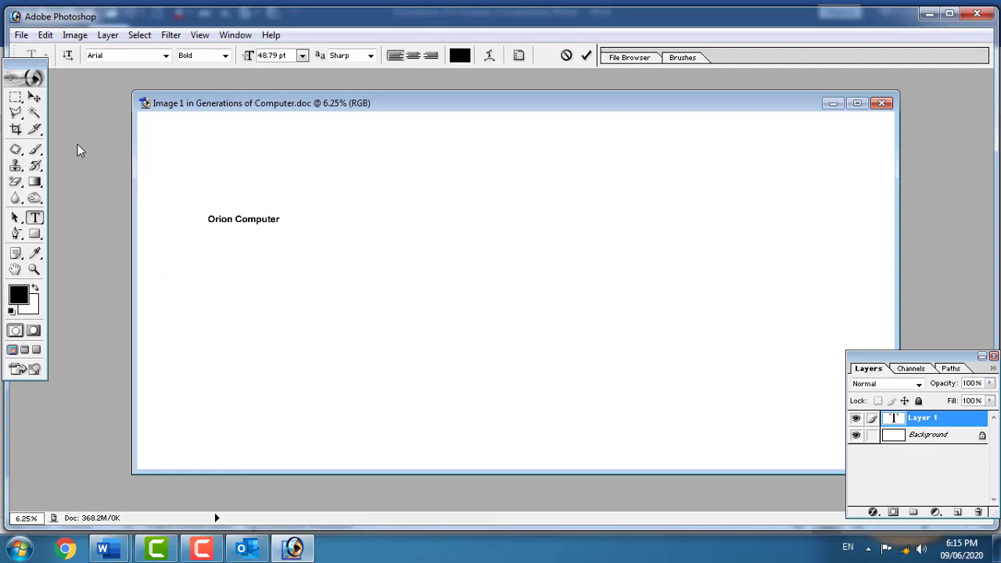
left_click(35, 96)
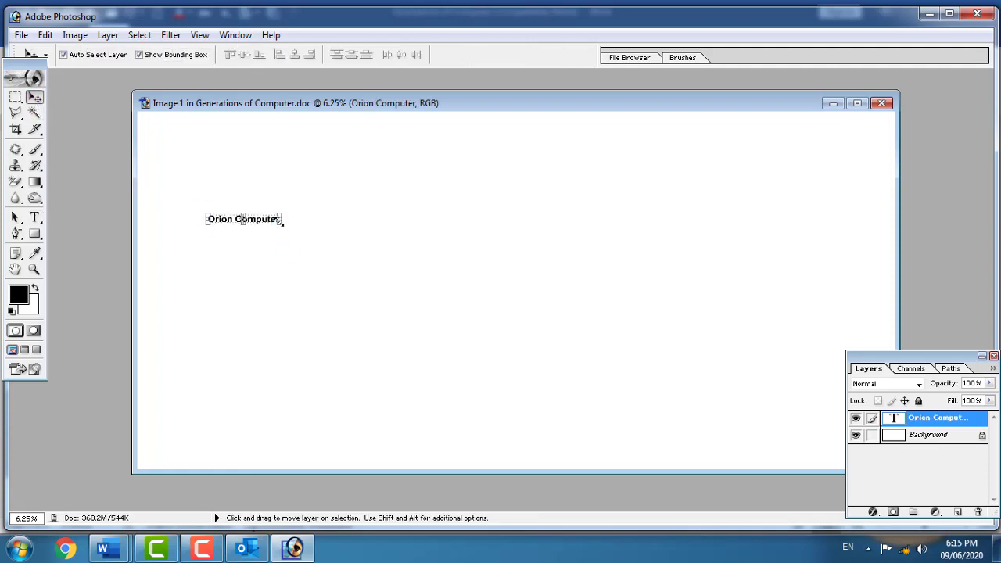
left_click_drag(279, 225, 721, 295)
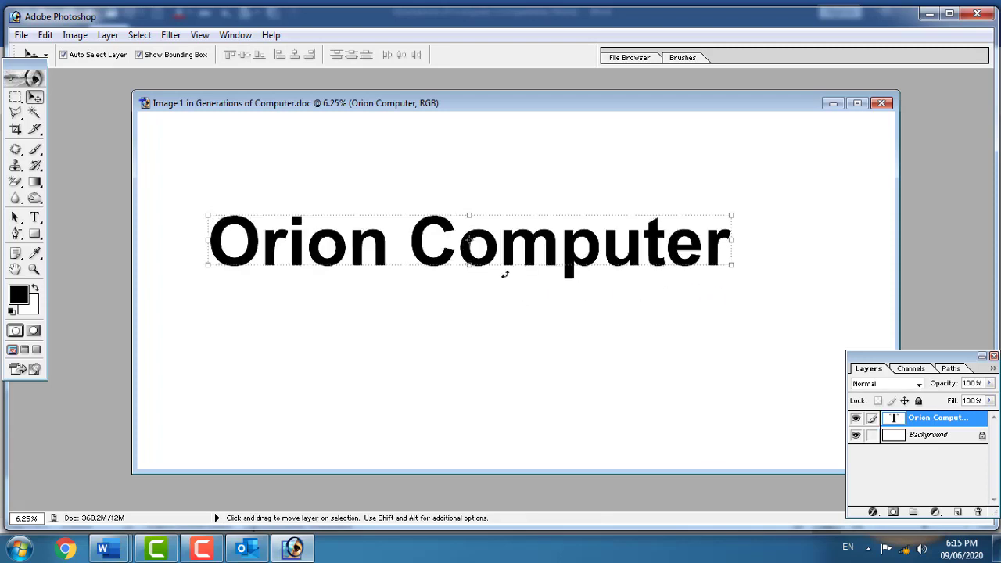
- Open the Layer Style settings for the Orion Computer text layer
key("alt")
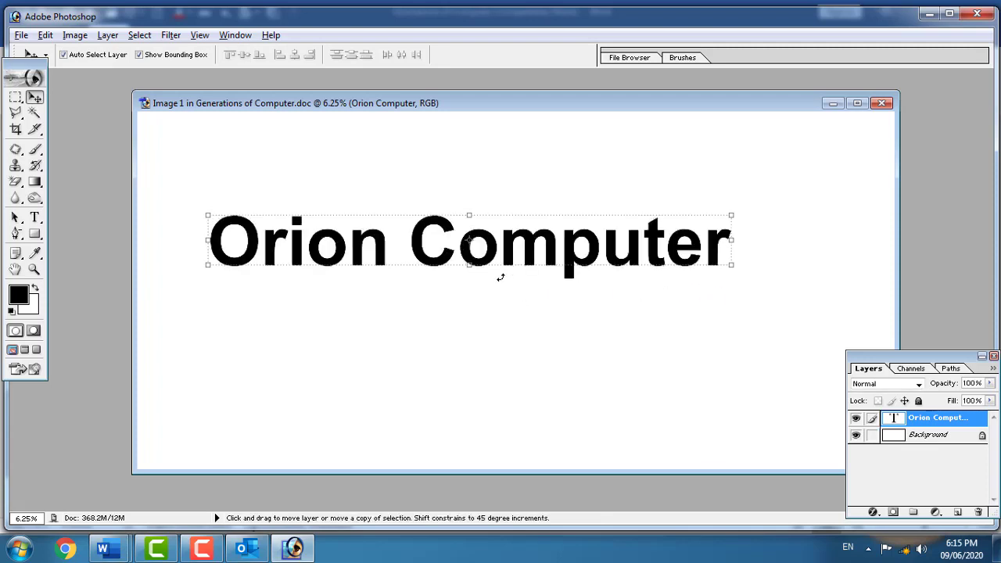
key("alt+l")
key("y")
key("Return")
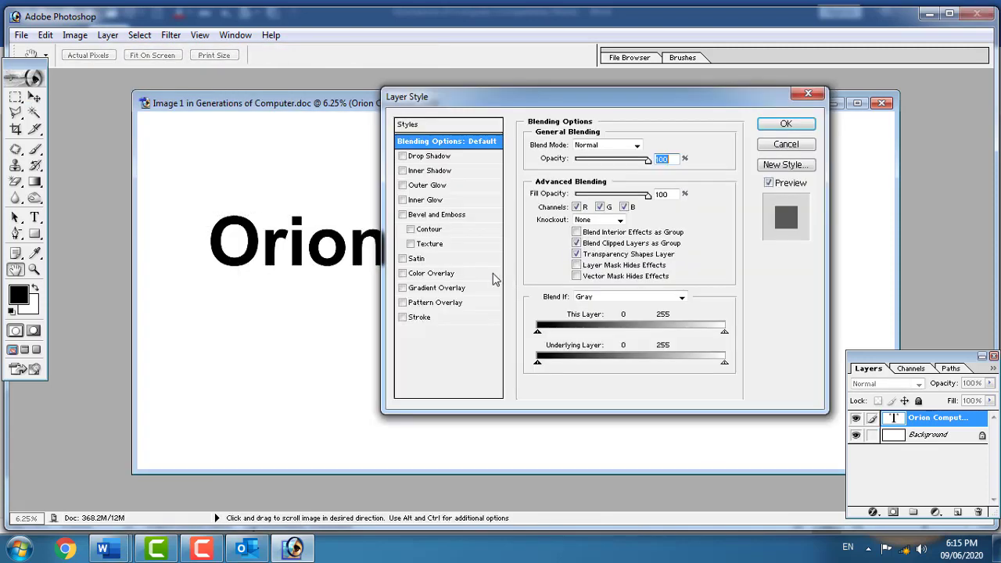
- Style the text with a drop shadow, red colour overlay and white stroke
left_click(413, 157)
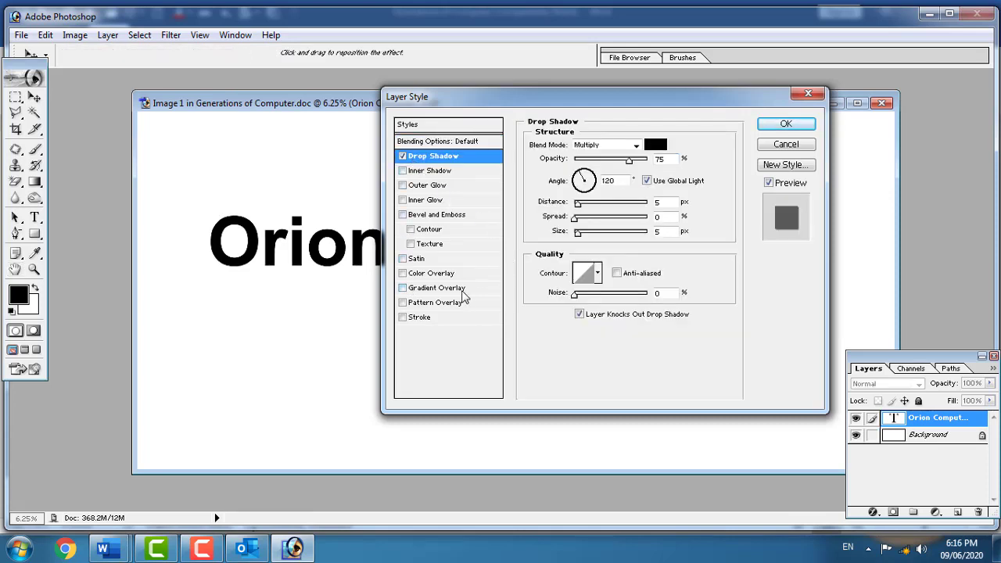
left_click(404, 288)
left_click(403, 287)
left_click(401, 273)
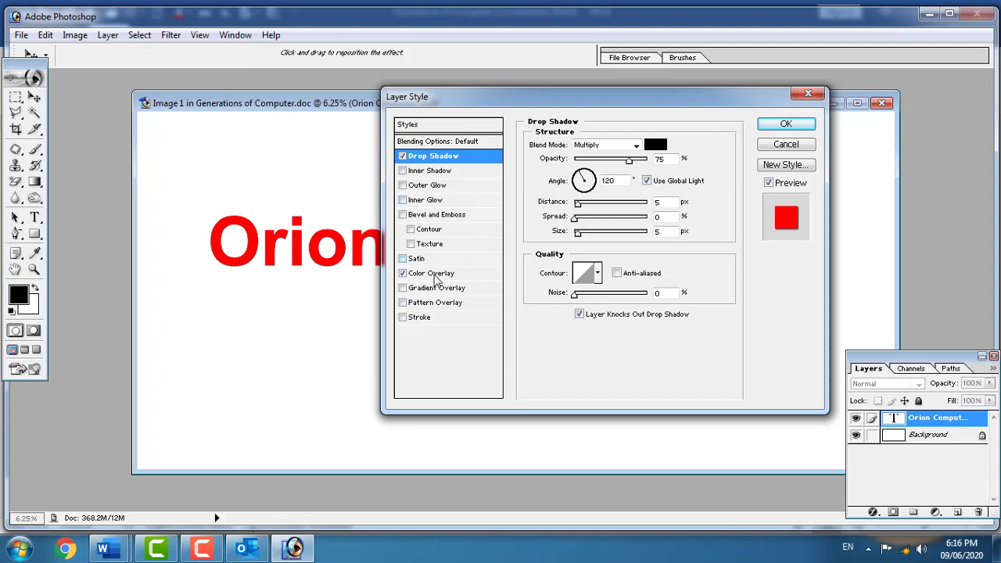
left_click(403, 317)
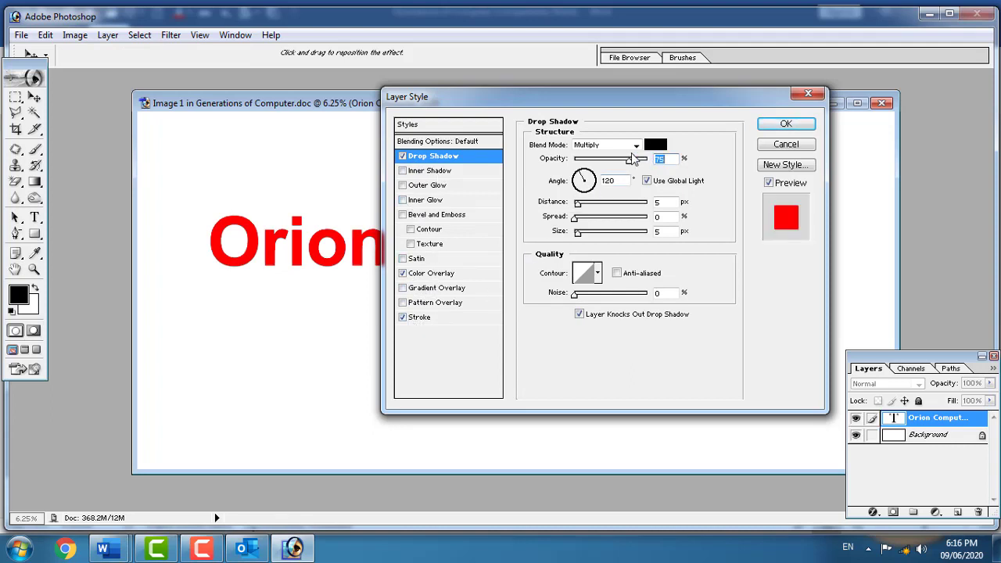
left_click(423, 317)
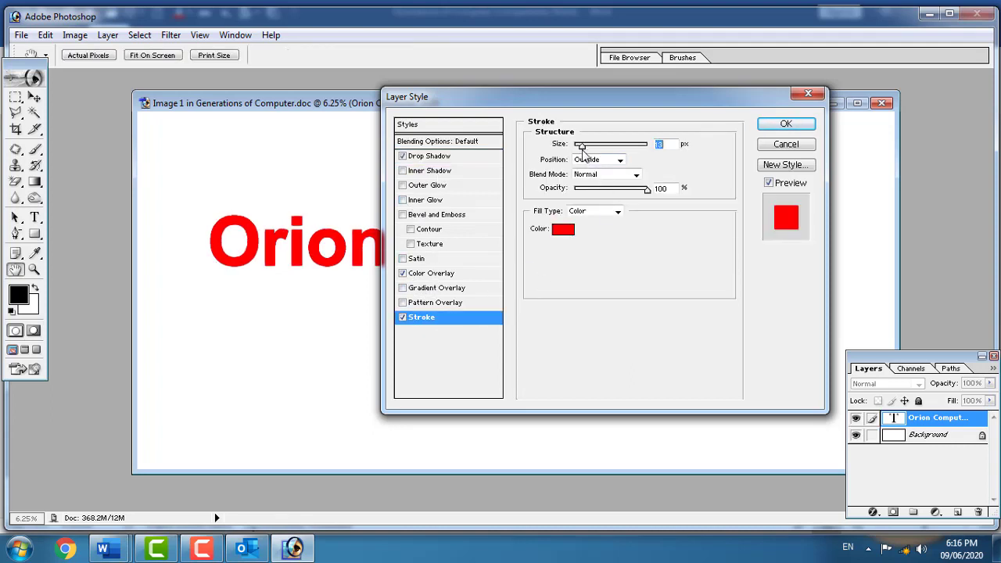
left_click(562, 228)
left_click_drag(491, 264, 446, 211)
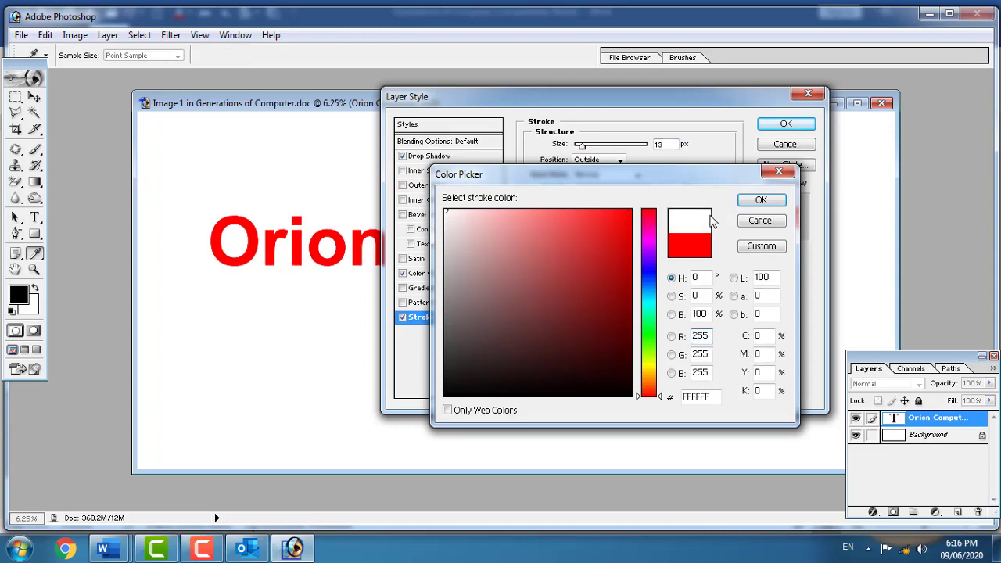
left_click(752, 200)
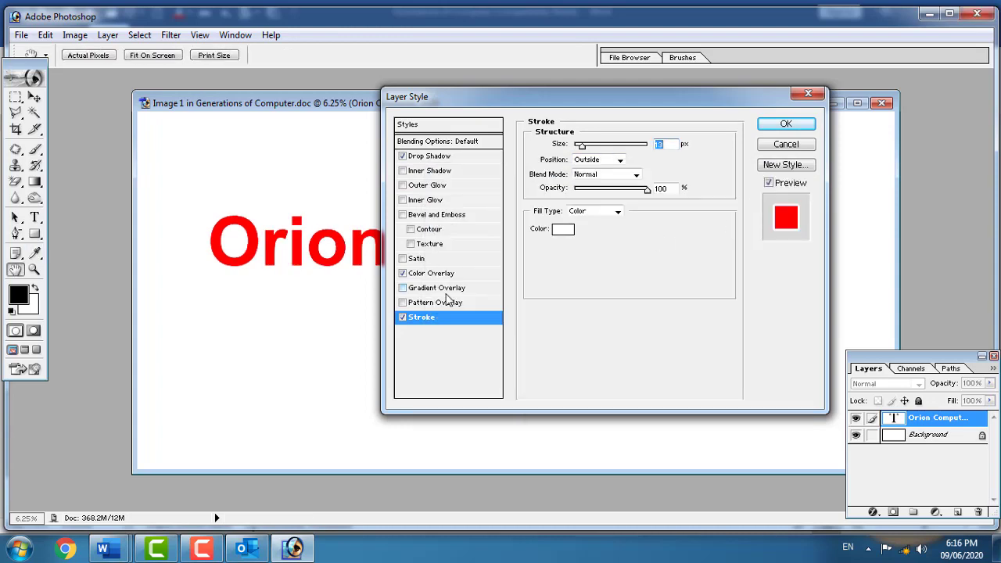
left_click(787, 125)
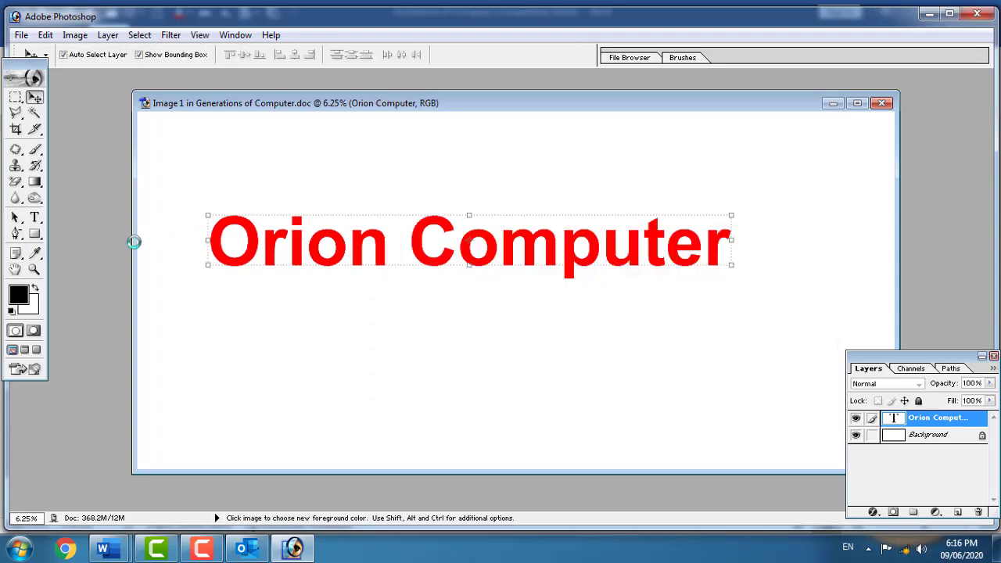
- Fill the Background layer with a green-yellow-to-white gradient
left_click(36, 180)
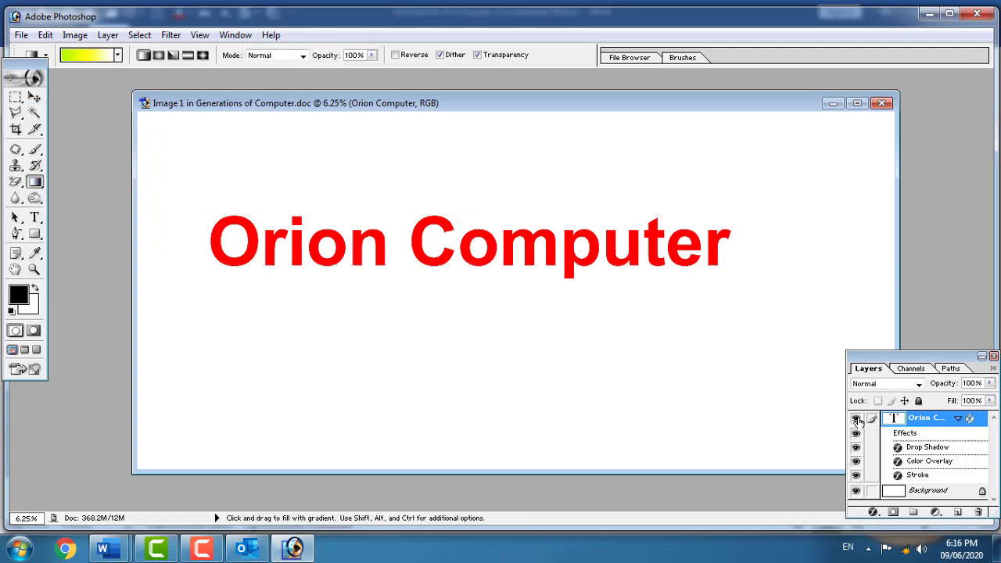
left_click(913, 491)
left_click_drag(416, 158, 429, 377)
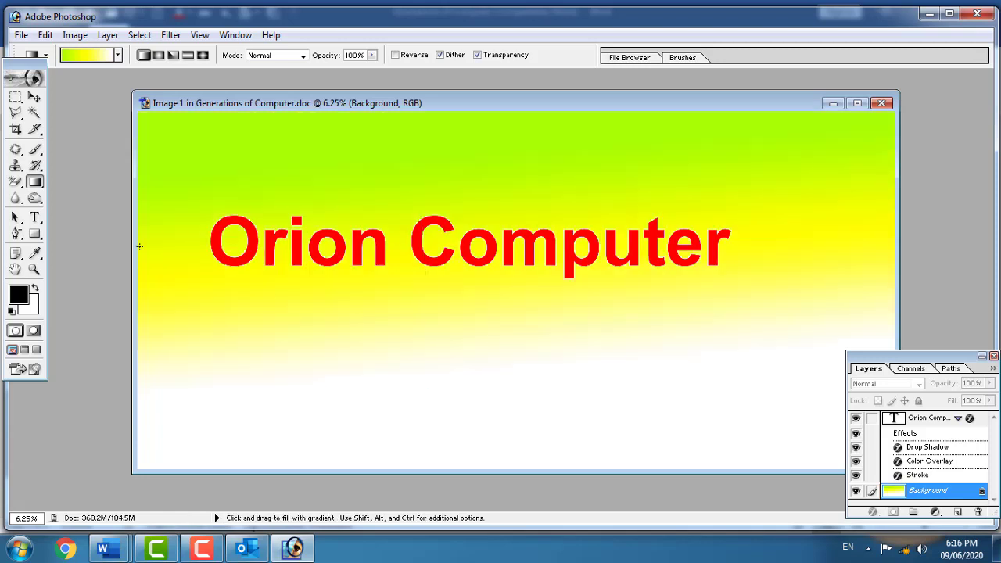
- Crop the image to a strip around the text and close Photoshop to update Word
left_click(16, 129)
left_click_drag(185, 197, 744, 298)
key("Return")
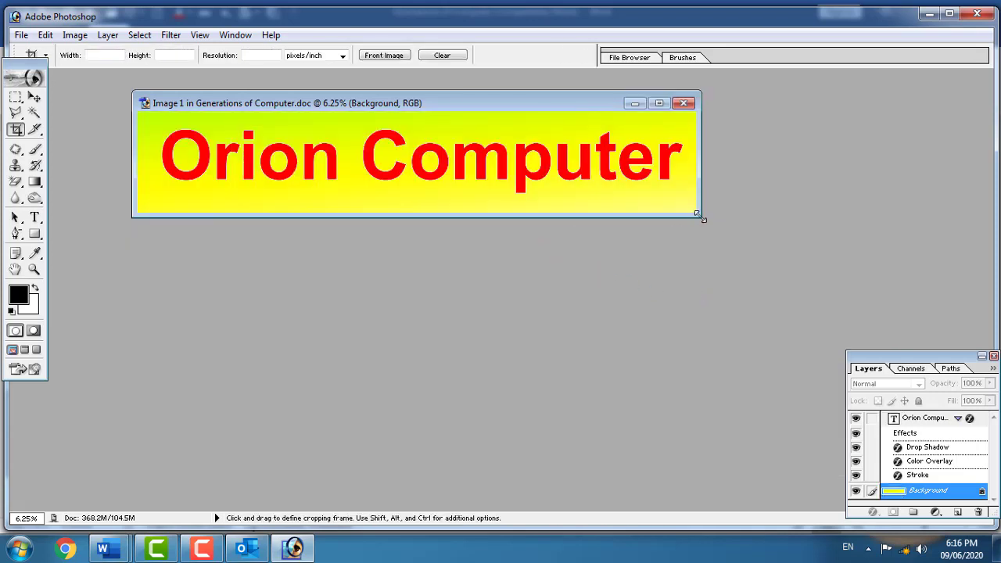
left_click(977, 14)
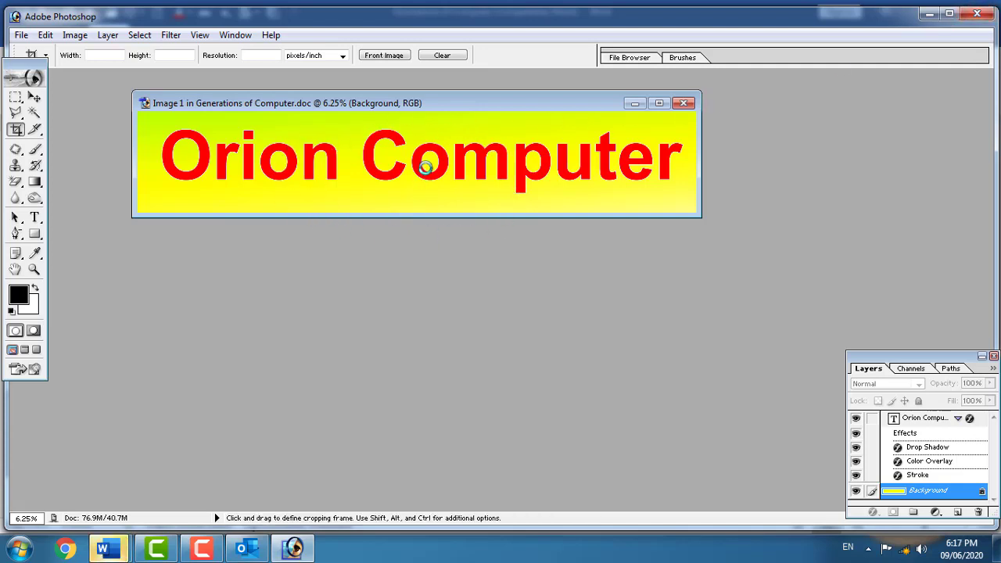
left_click(109, 551)
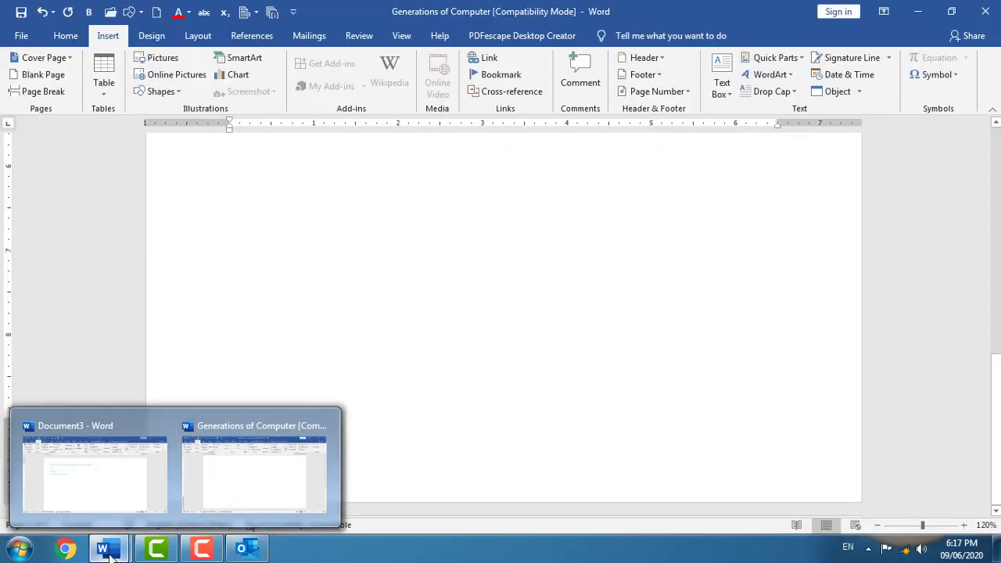
- Delete all the document's content, including the Orion Computer banner
scroll(515, 232, "up", 8)
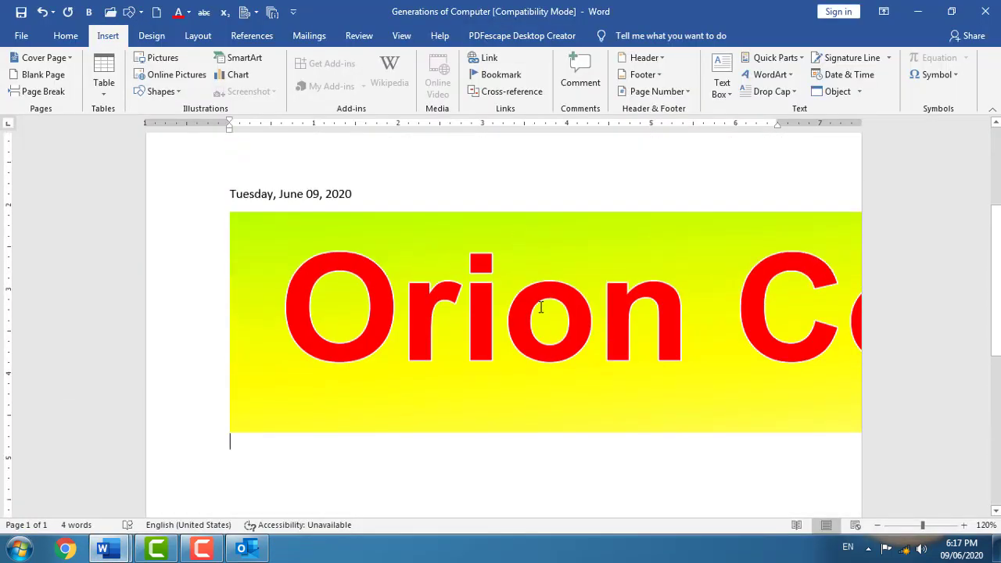
left_click(540, 308)
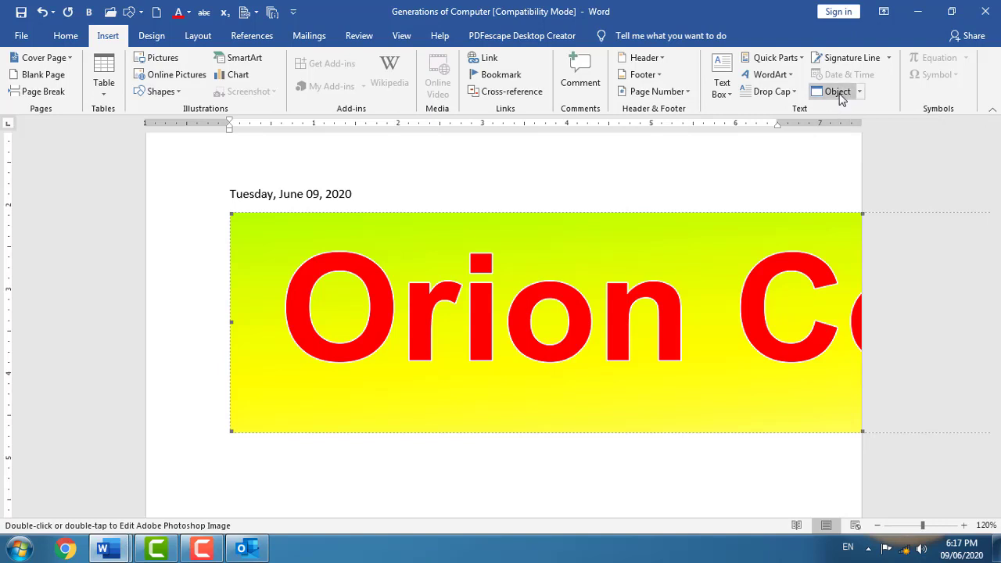
left_click(248, 474)
scroll(711, 376, "down", 1)
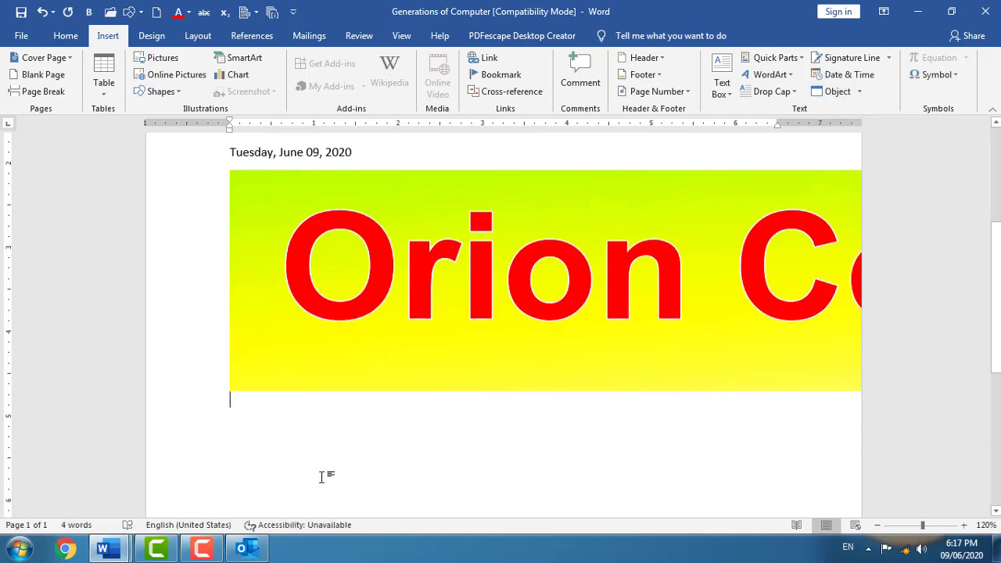
scroll(345, 465, "down", 4)
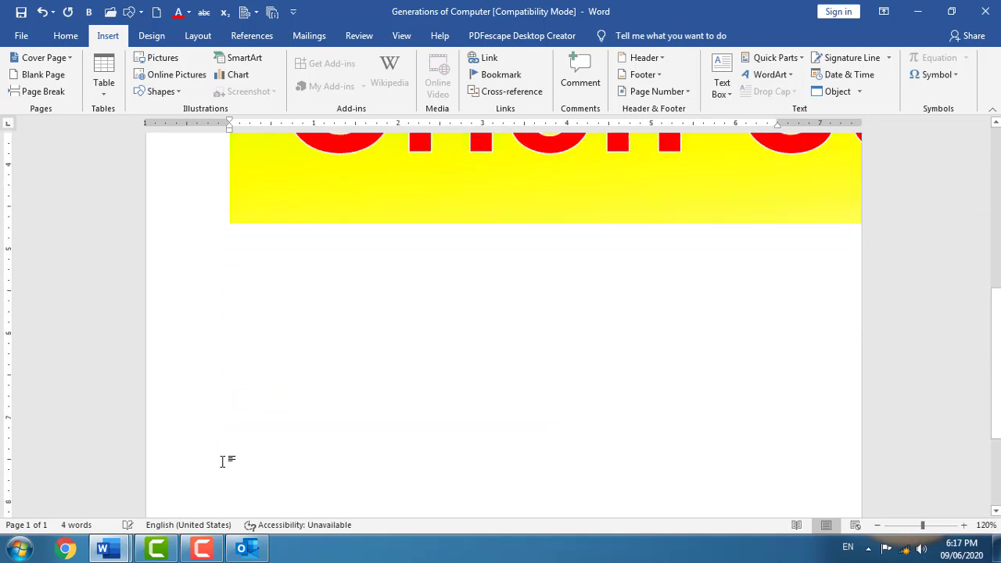
key("ctrl+a")
key("Delete")
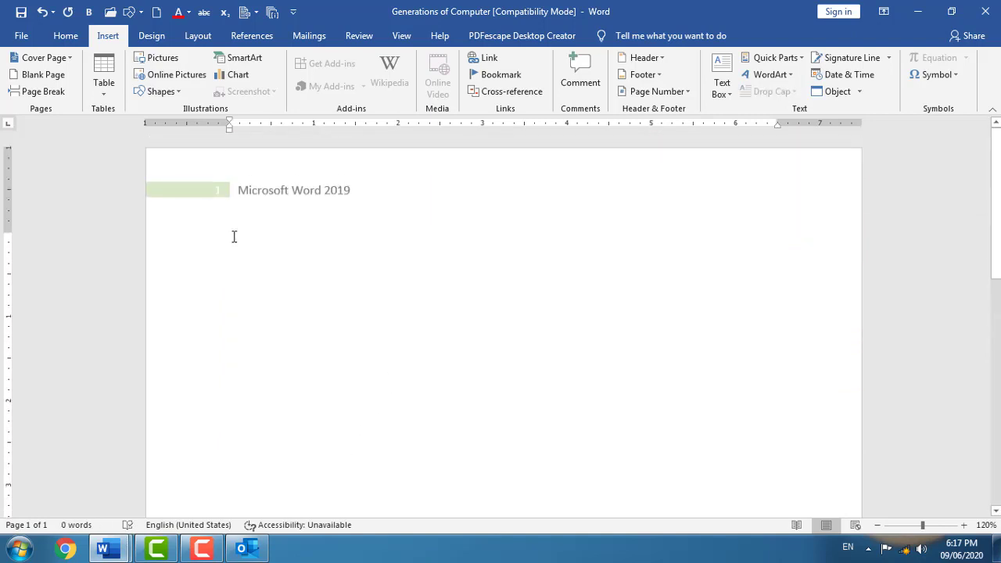
- Close Generations of Computer without saving and start a new blank document
key("alt+F4")
key("Tab")
key("Return")
key("ctrl+n")
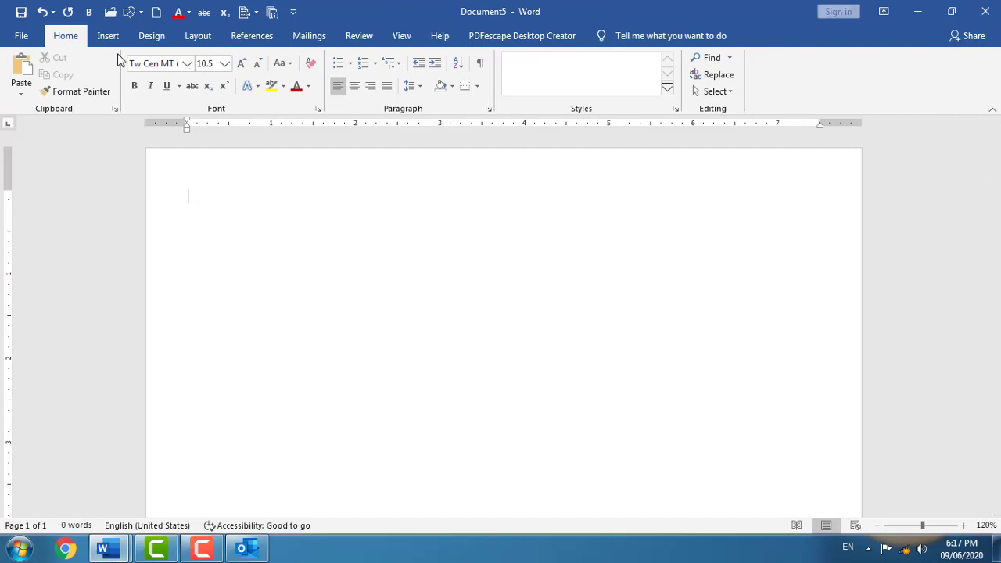
- Insert a new blank equation from the Equation gallery
left_click(108, 37)
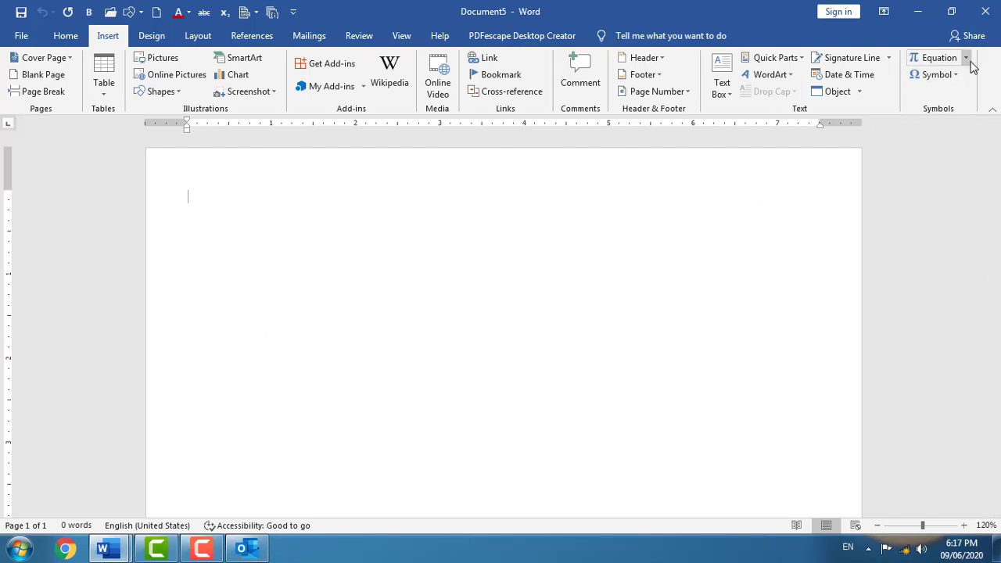
left_click(968, 58)
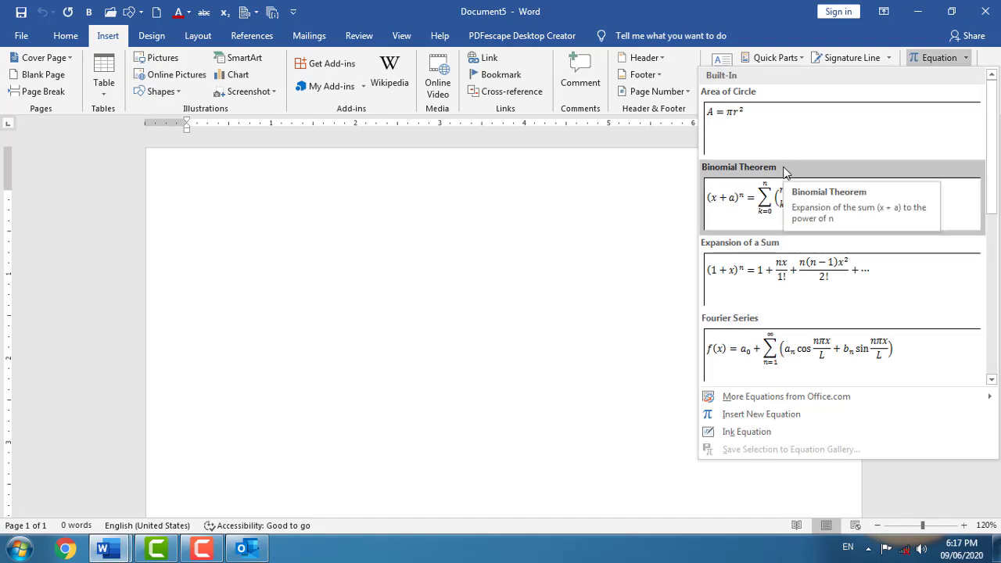
left_click(789, 421)
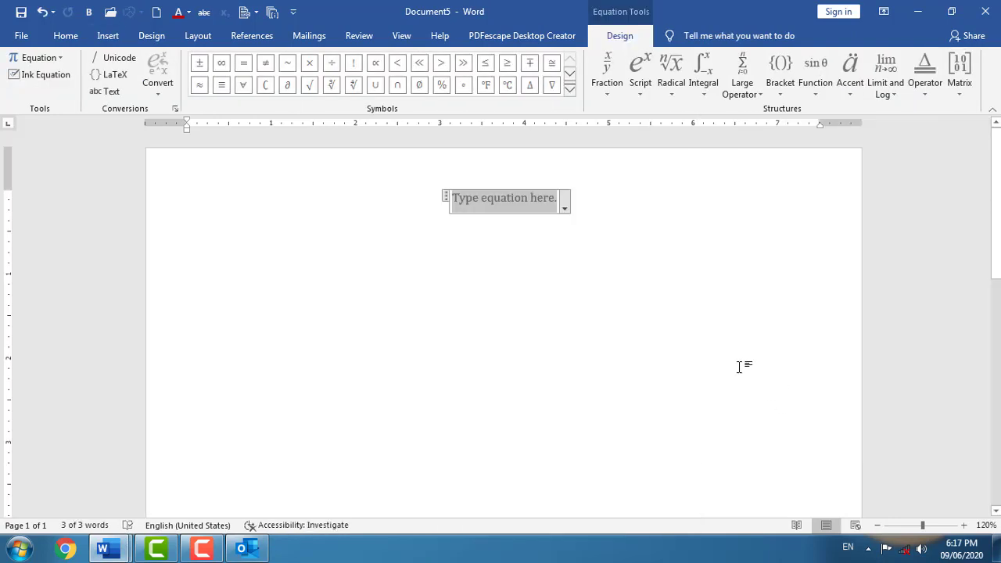
left_click(61, 61)
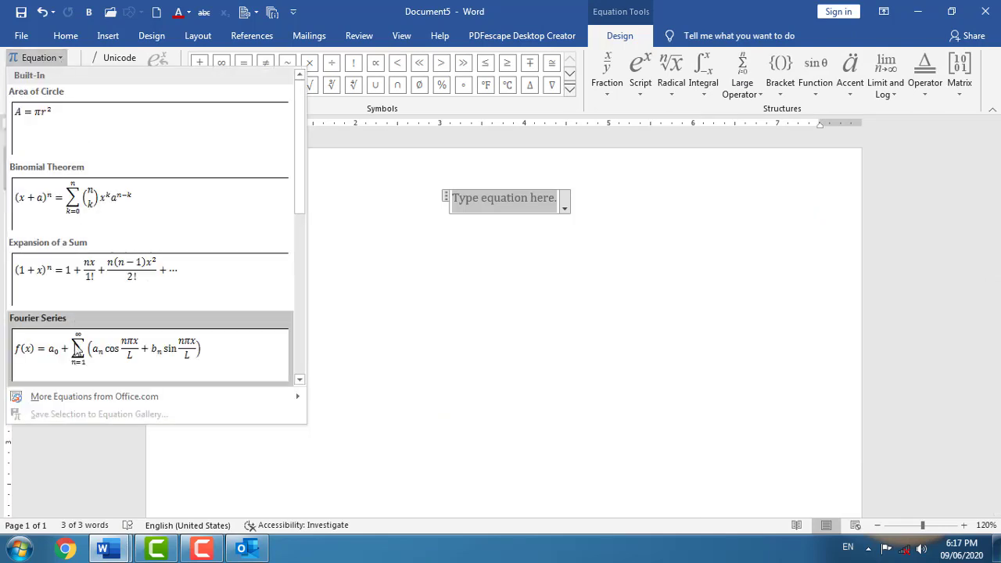
left_click(331, 270)
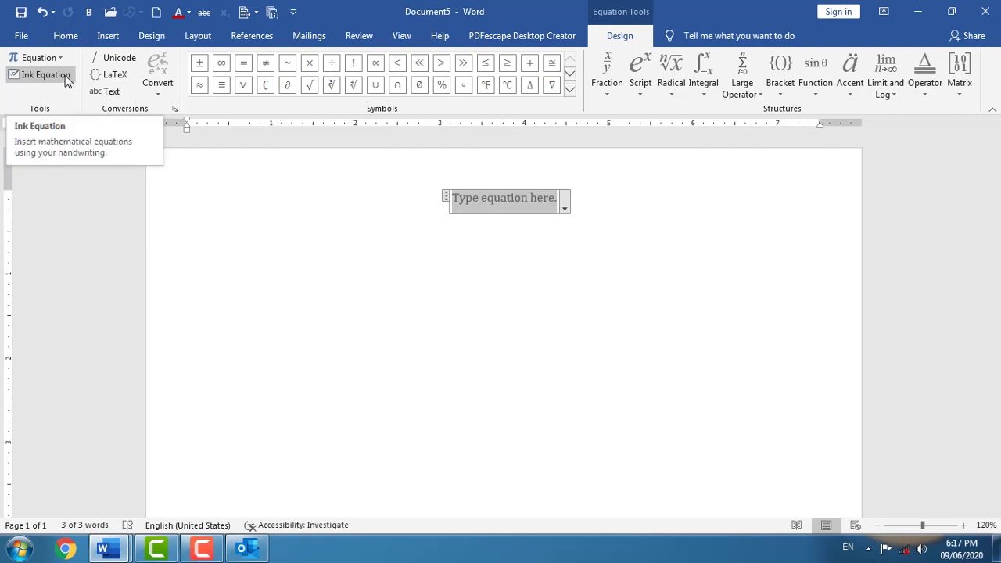
- Handwrite 5/2 + 4 − 3 with Ink Equation and insert it into the document
left_click(56, 83)
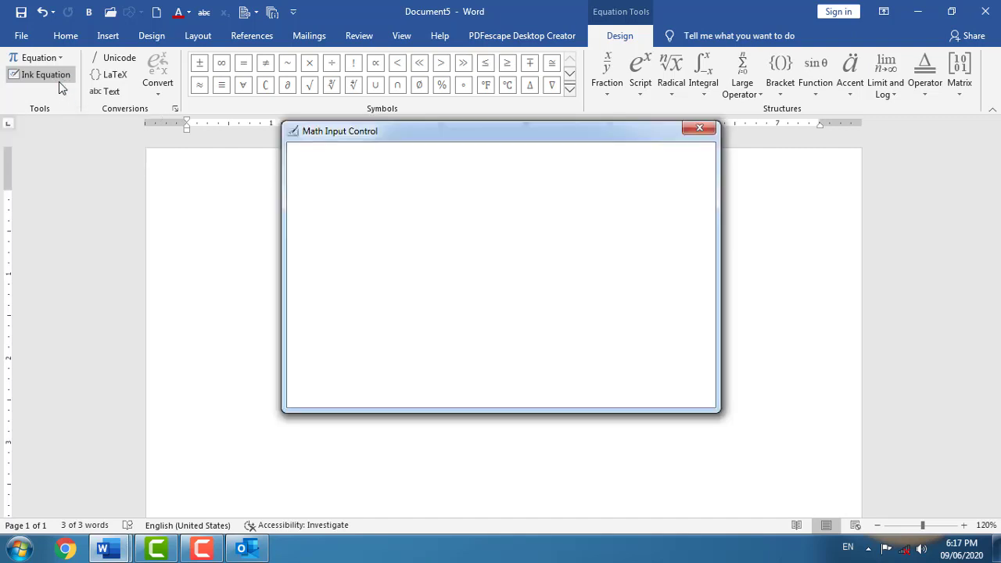
left_click_drag(347, 208, 360, 222)
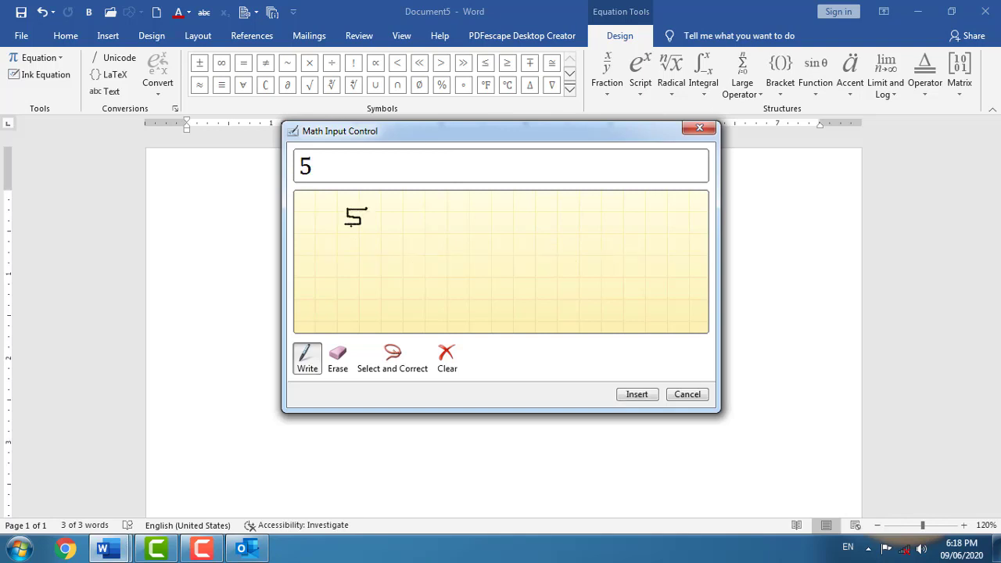
mouse_move(333, 233)
left_mouse_down()
mouse_move(376, 234)
mouse_move(364, 248)
left_mouse_up()
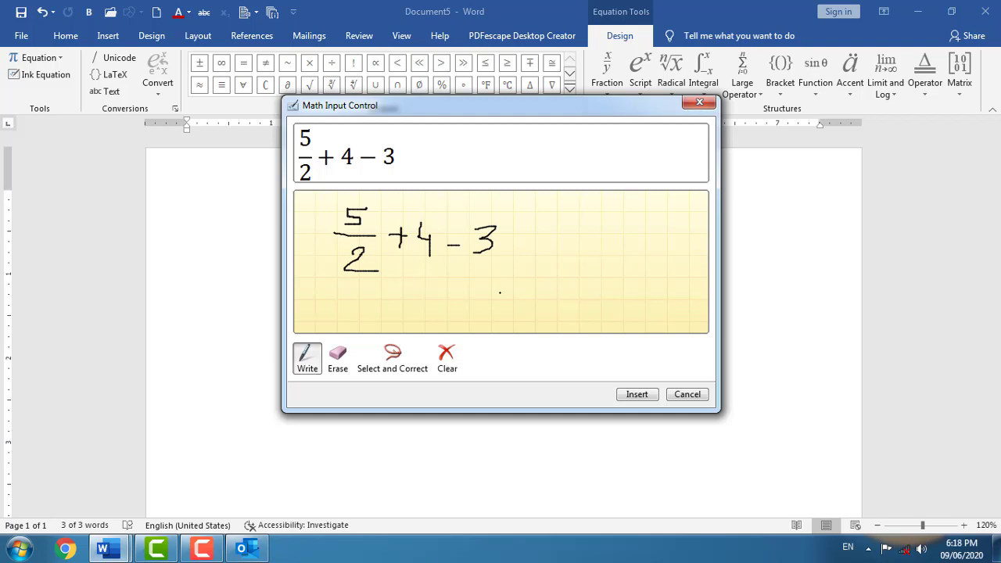
left_click(634, 394)
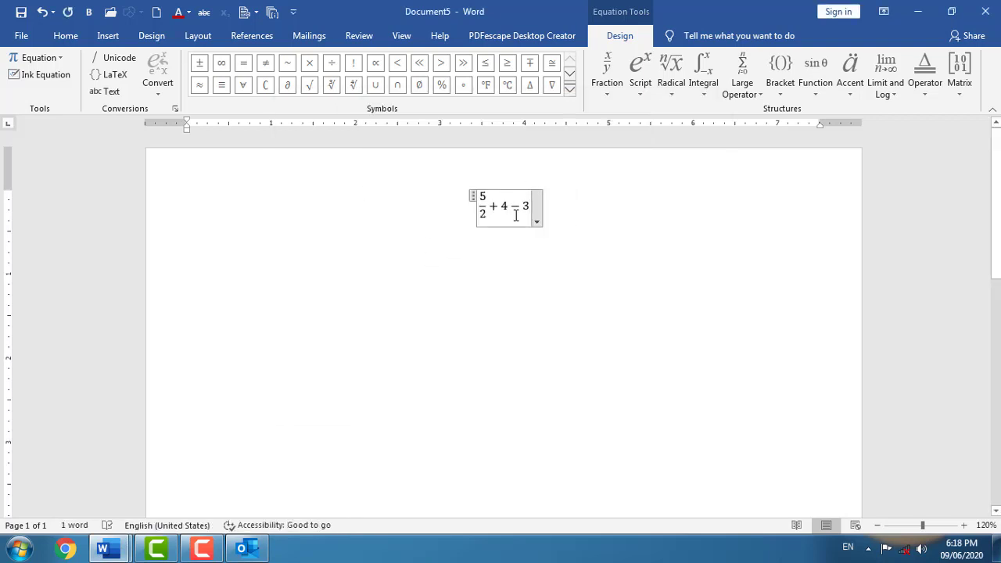
left_click(130, 66)
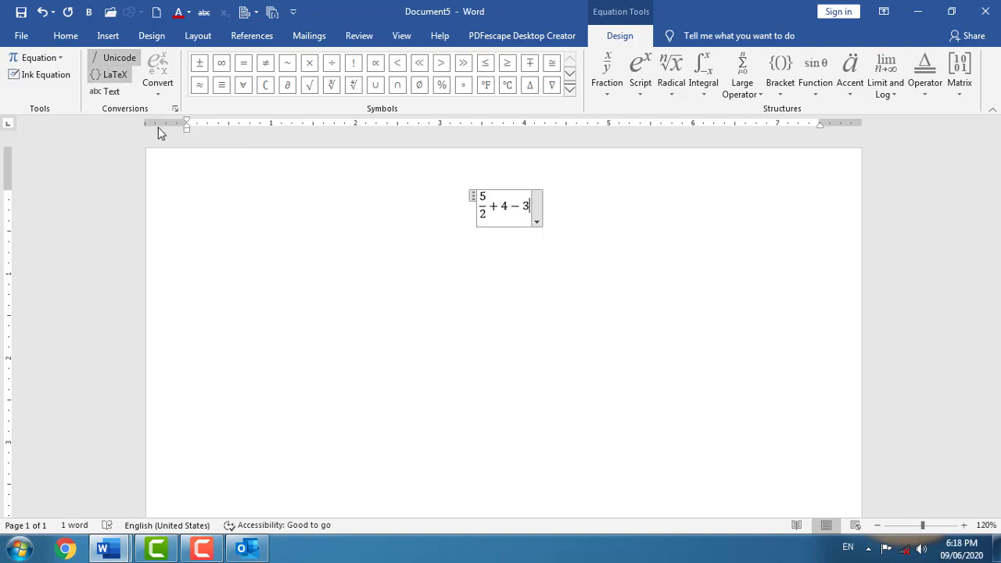
scroll(220, 222, "down", 1)
left_click(220, 223)
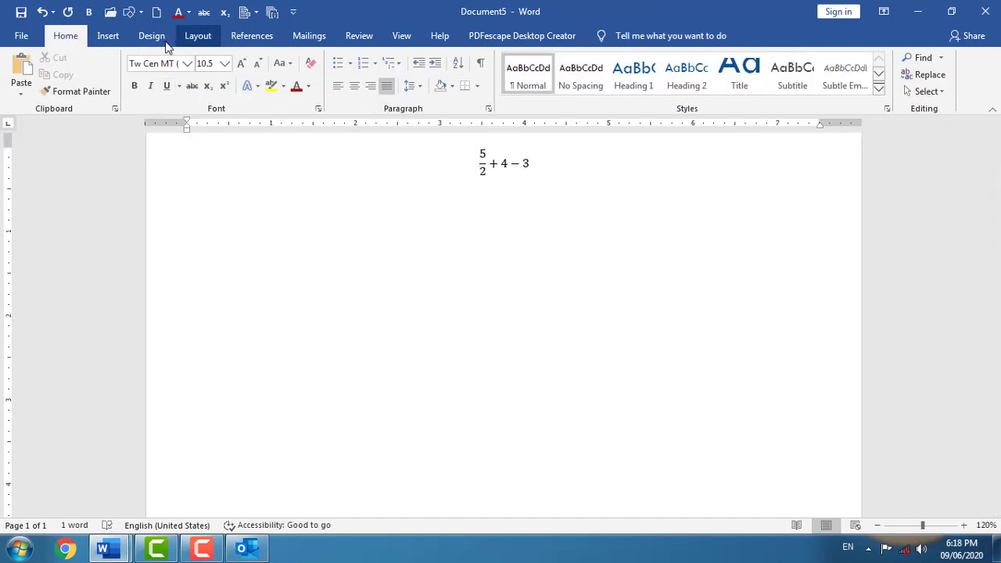
left_click(109, 37)
left_click(511, 162)
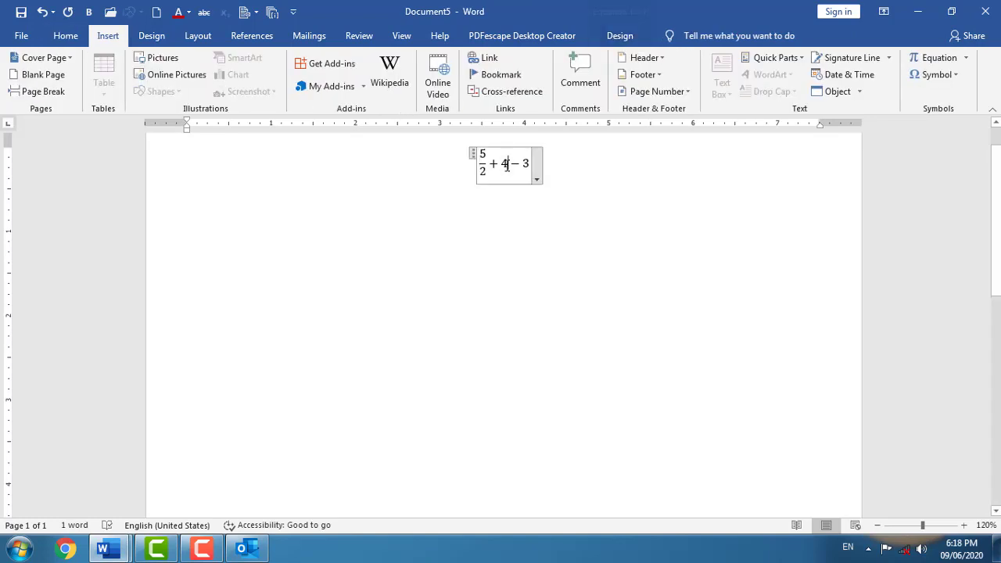
left_click(619, 35)
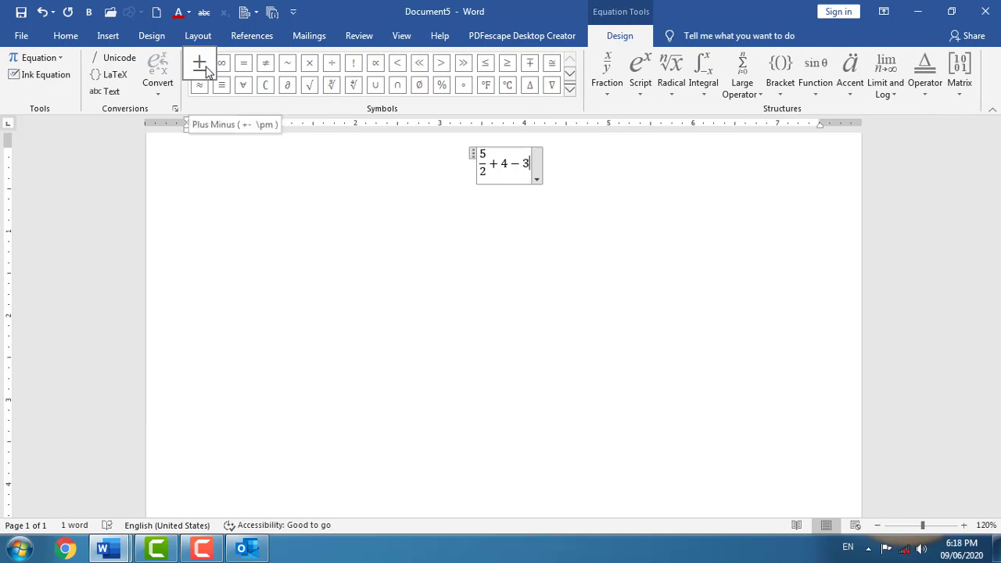
left_click(570, 89)
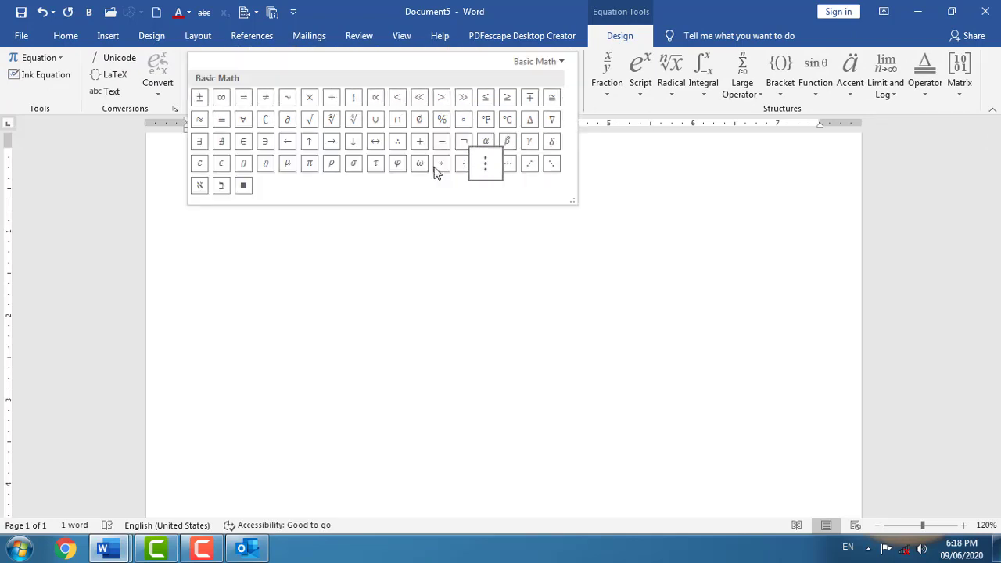
left_click(625, 159)
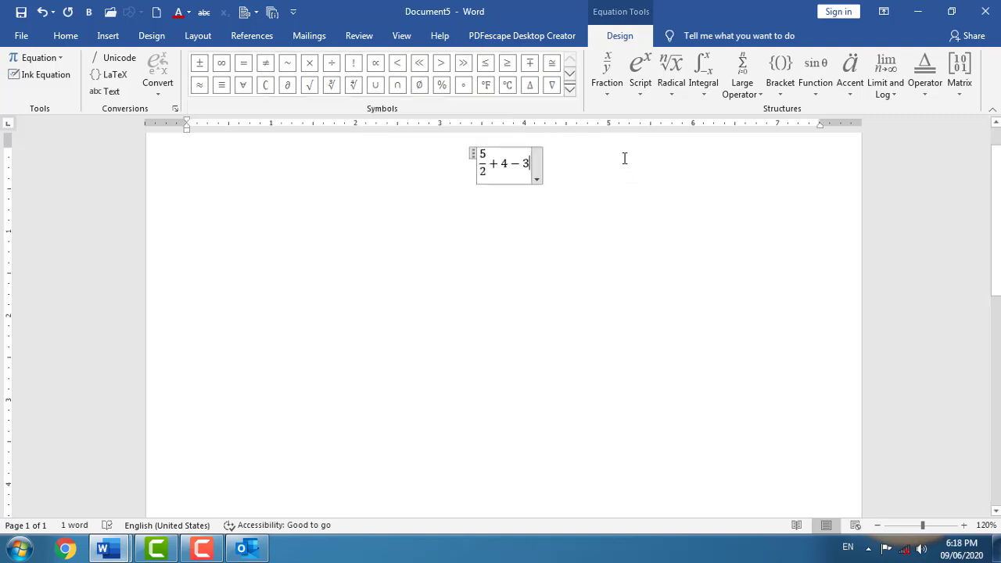
left_click(609, 94)
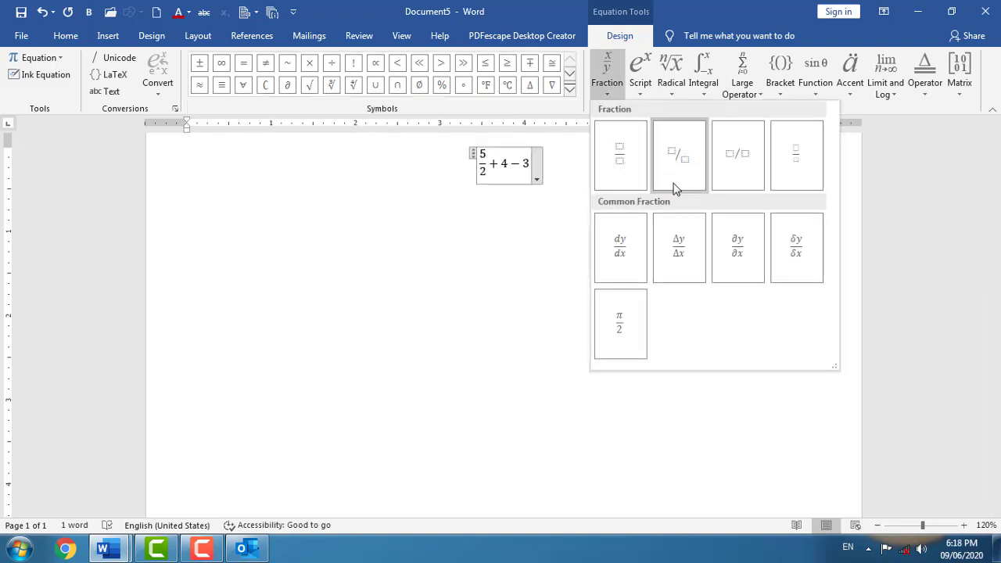
left_click(637, 86)
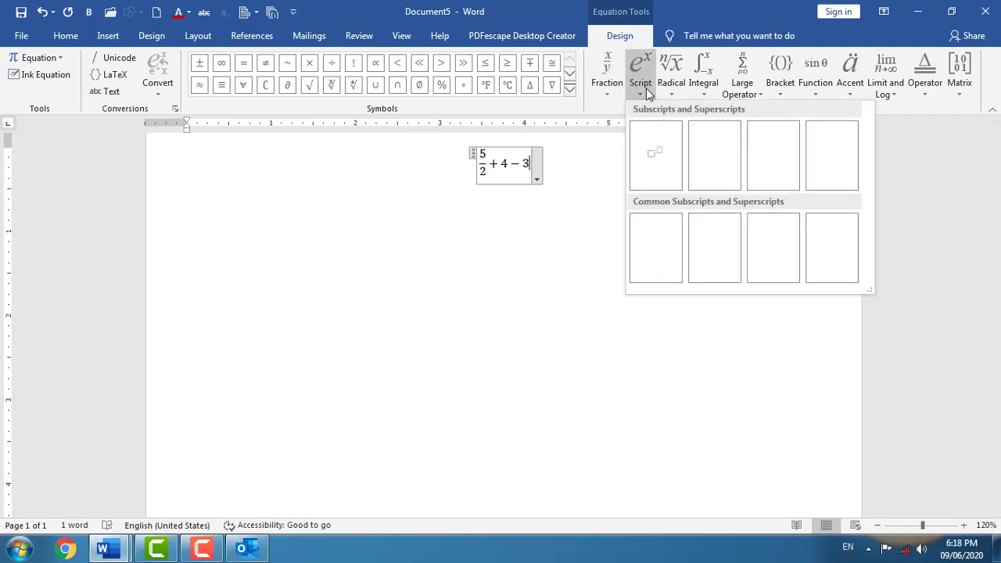
left_click(671, 88)
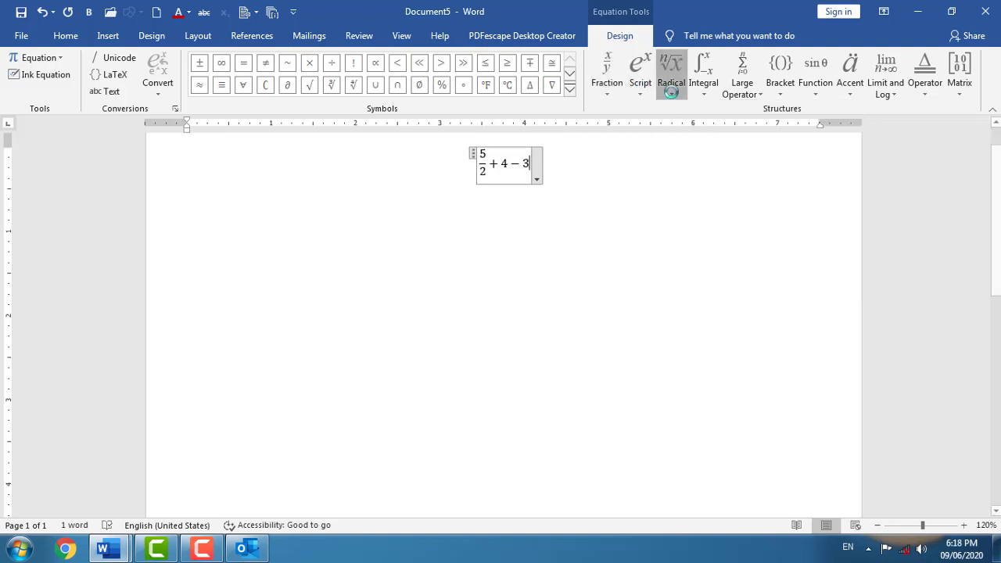
left_click(708, 97)
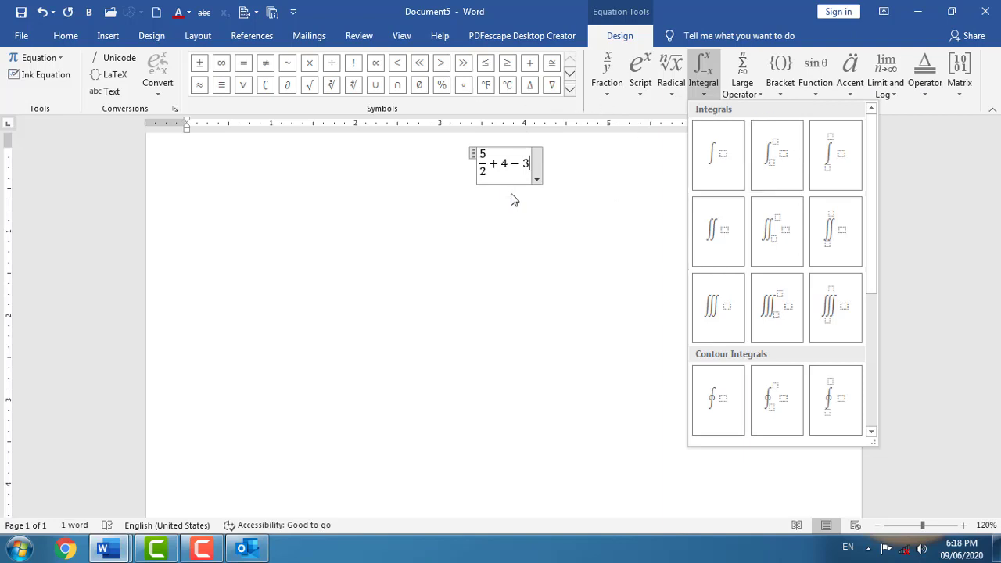
left_click(386, 235)
left_click(201, 266)
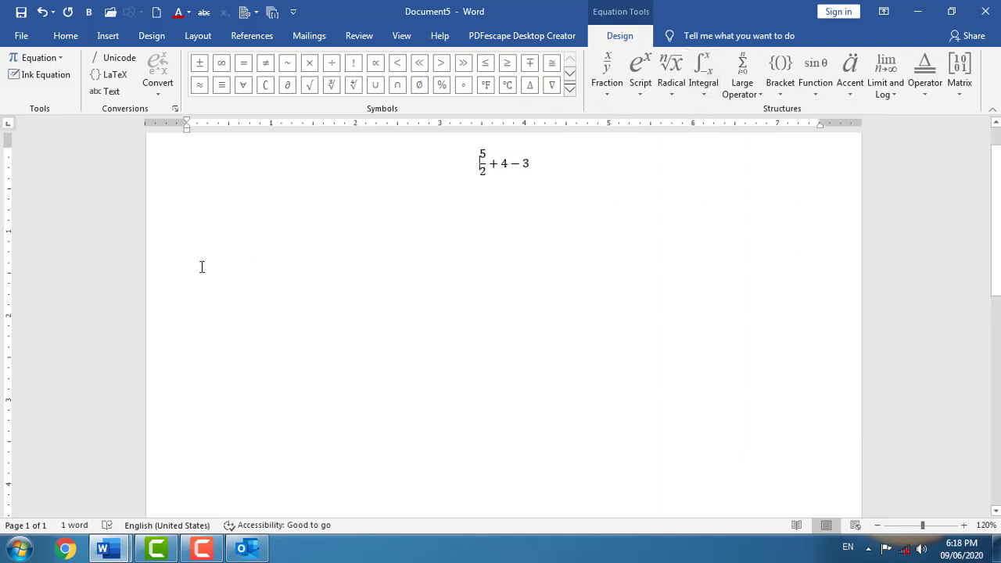
- Insert a checkbox symbol from the recent symbols list below the equation
left_click(107, 35)
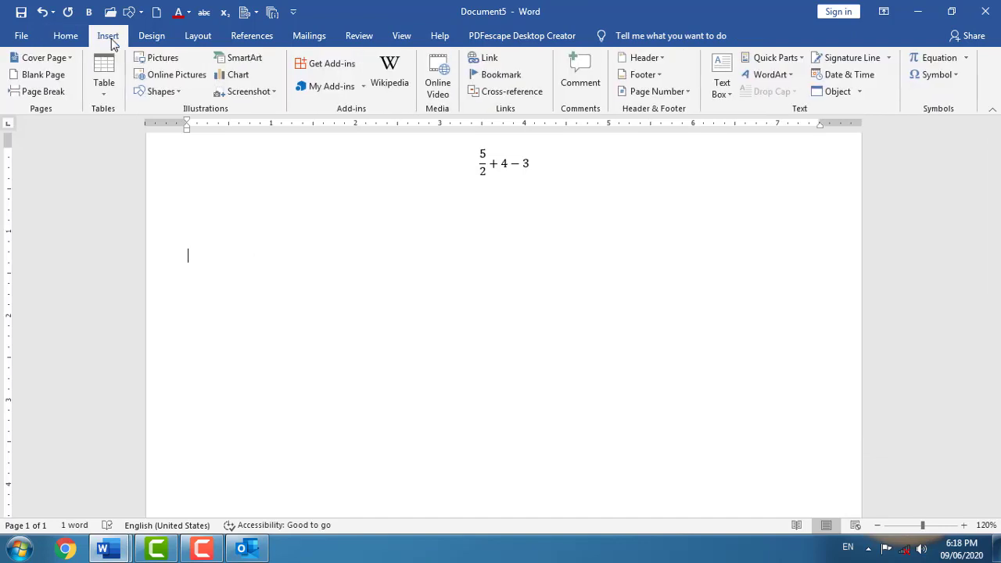
left_click(945, 75)
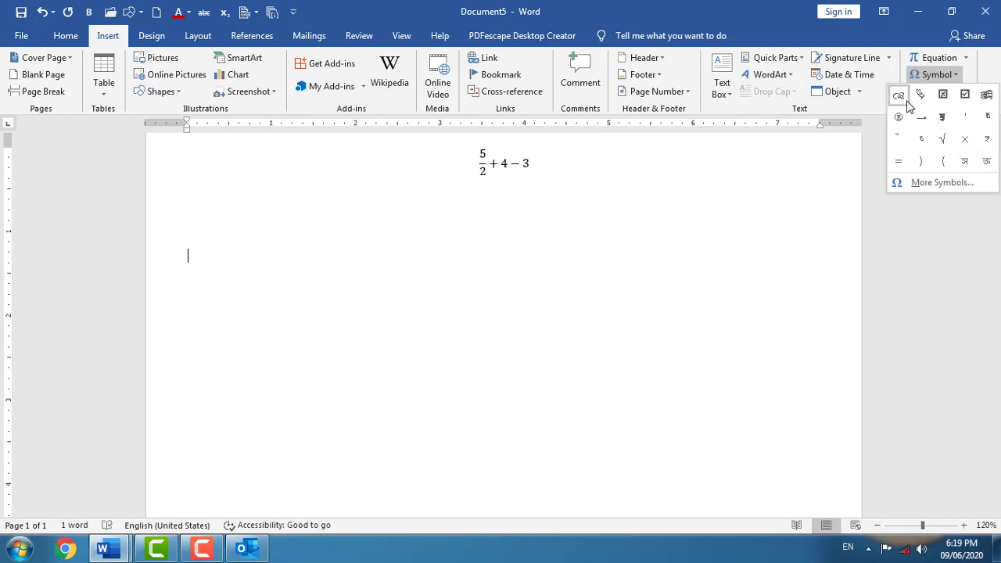
left_click(966, 95)
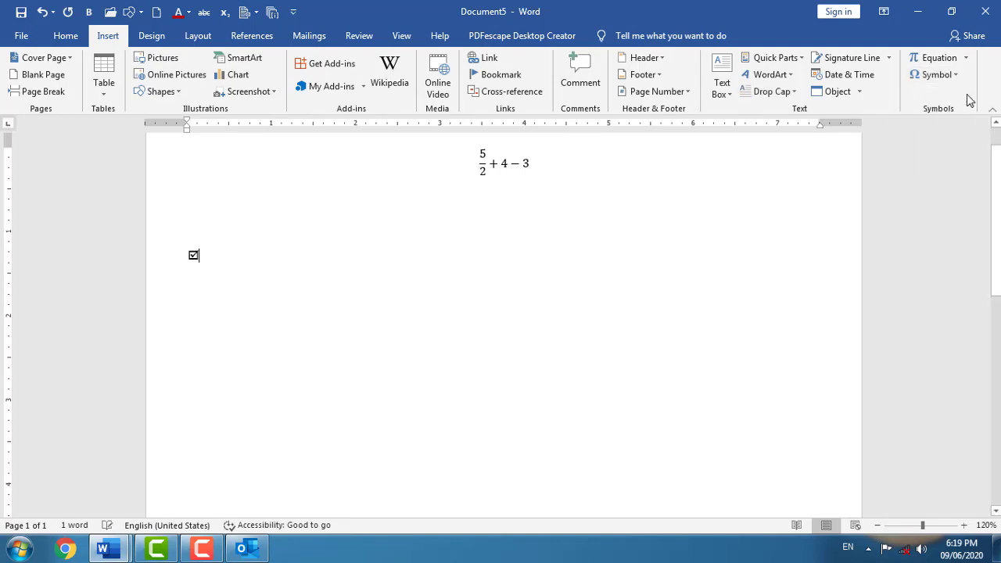
- Add a Wingdings icon after the checkbox and open the full Symbol dialog
left_click(961, 86)
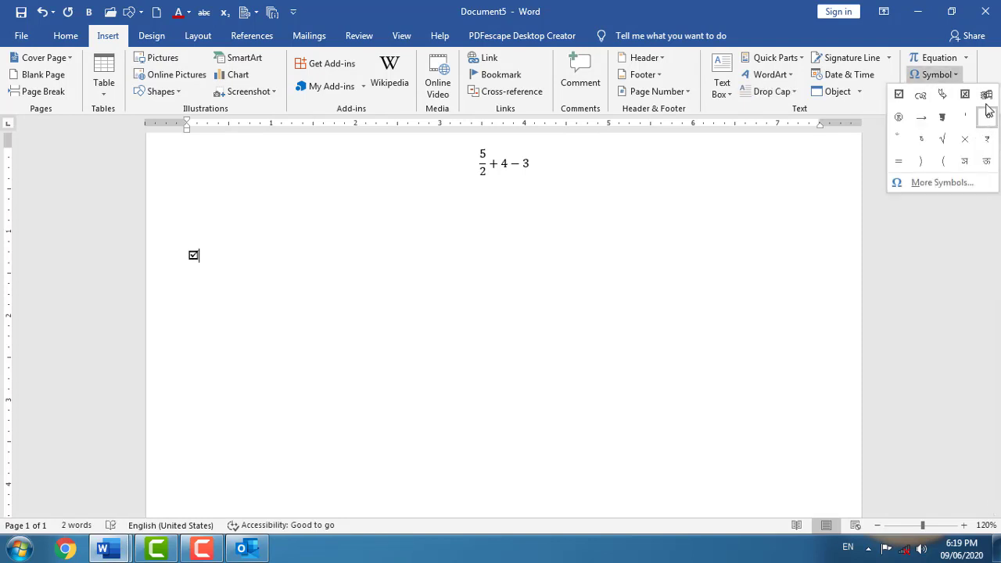
left_click(988, 112)
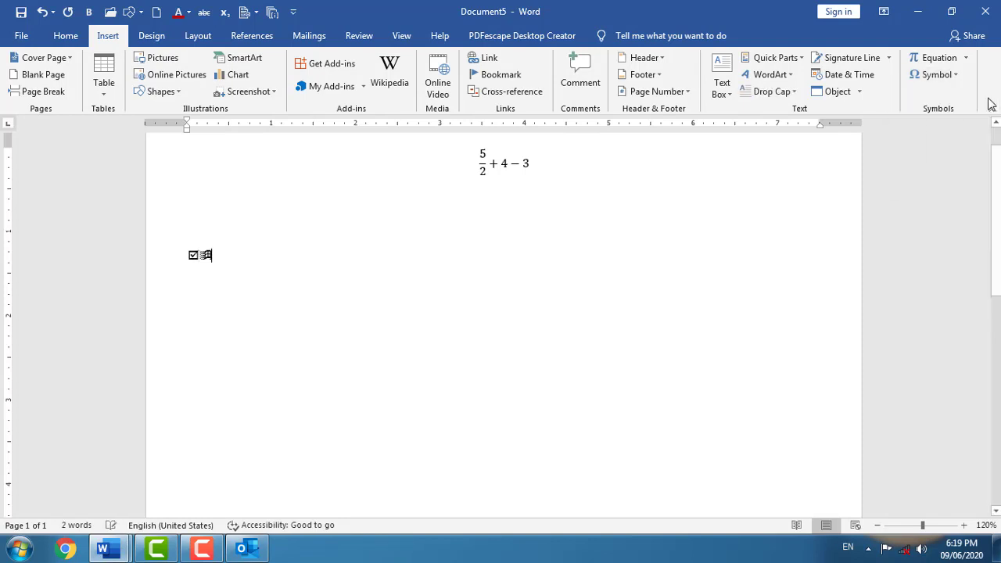
left_click(952, 75)
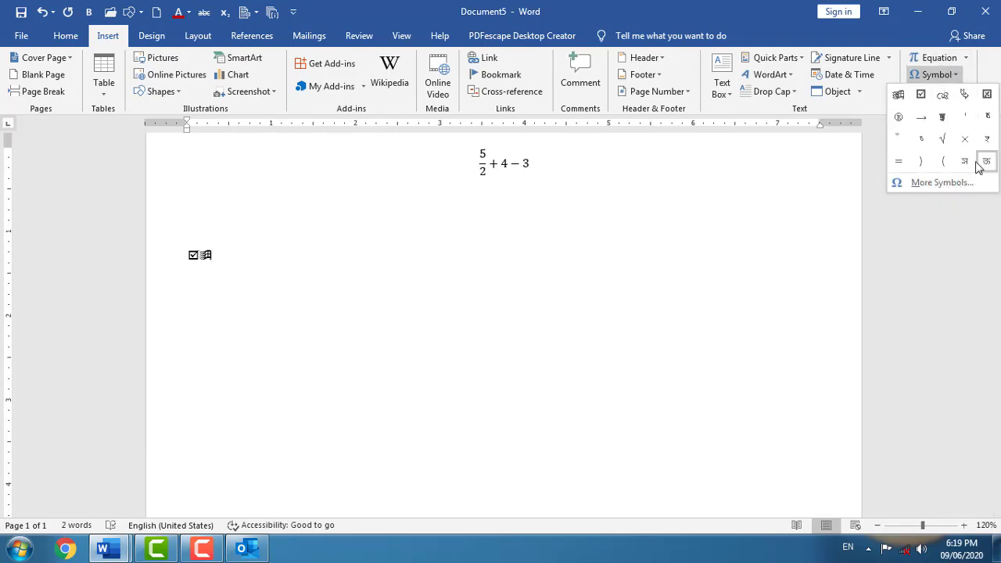
left_click(931, 183)
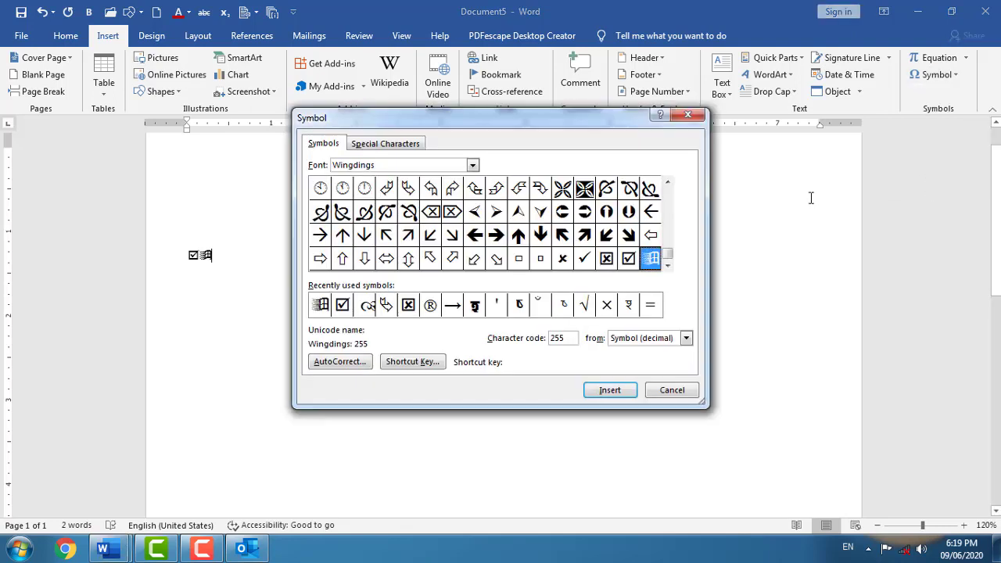
- Browse the Webdings, Vrinda and Whimsy TT symbol fonts, then return to Wingdings
left_click(471, 166)
key("Up")
key("Up")
key("Return")
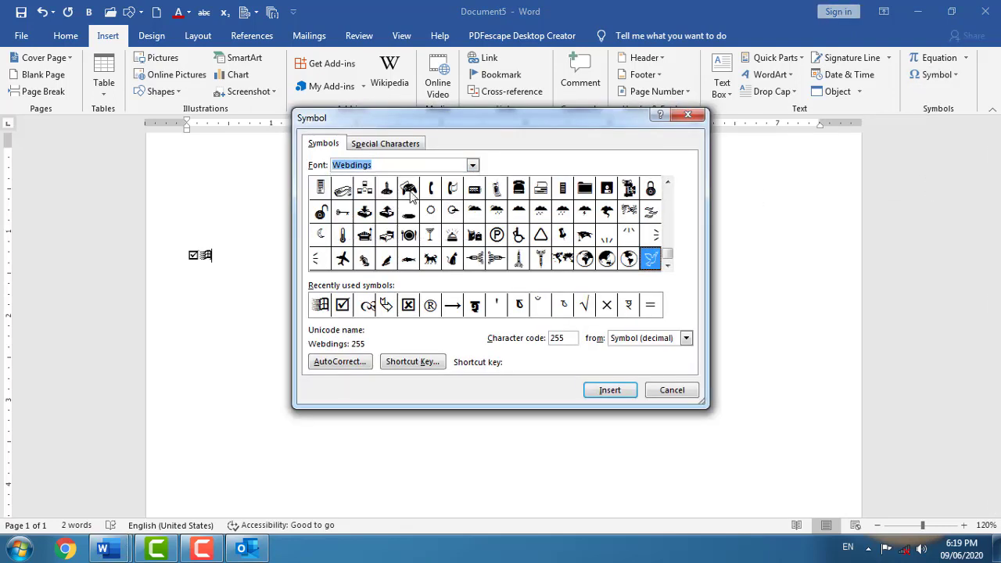
left_click(475, 165)
left_click(398, 195)
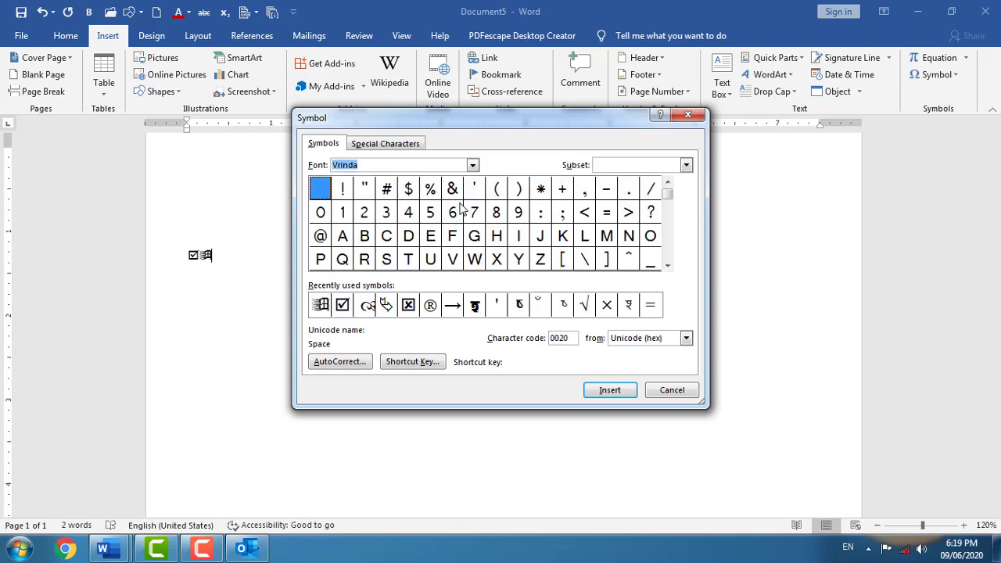
left_click(471, 164)
left_click(402, 218)
left_click(472, 166)
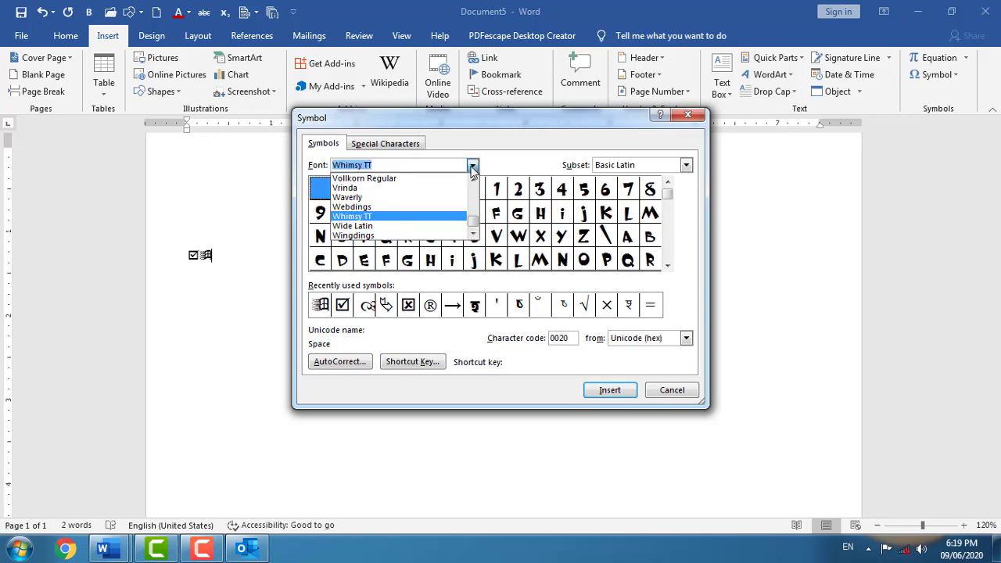
left_click(439, 235)
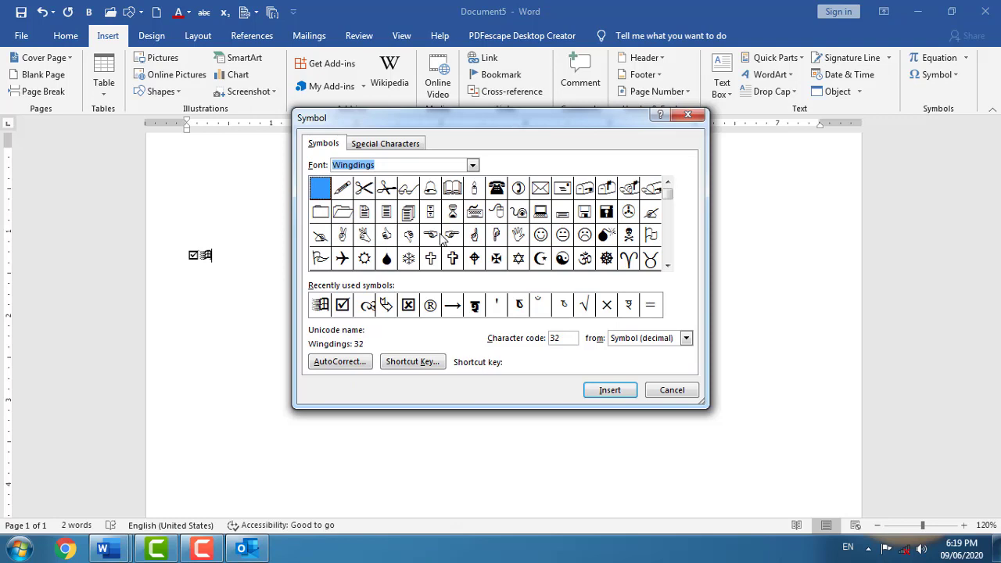
- Insert the Wingdings yin-yang symbol (code 91) after the checkbox and icon
left_click(453, 235)
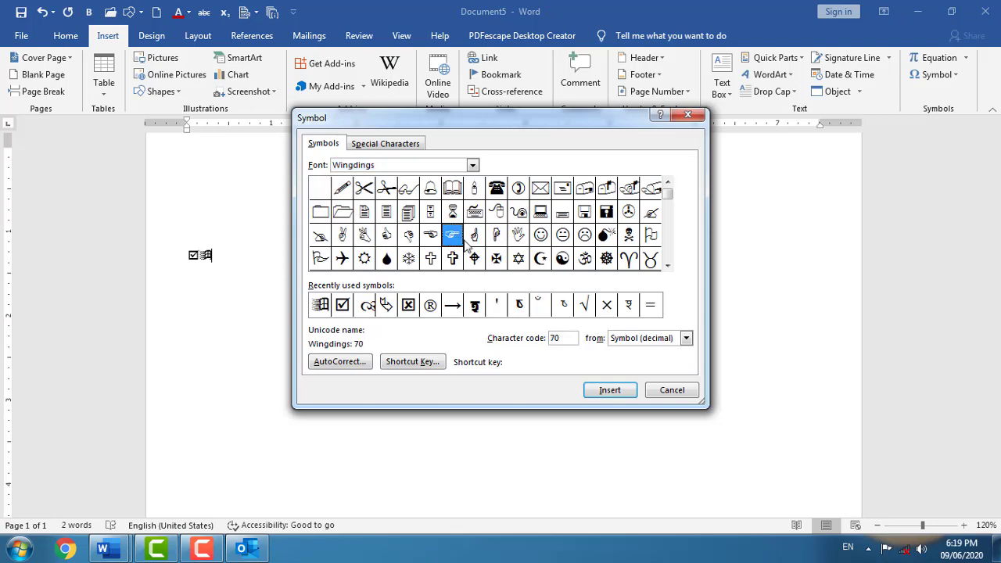
left_click(558, 256)
left_click(610, 390)
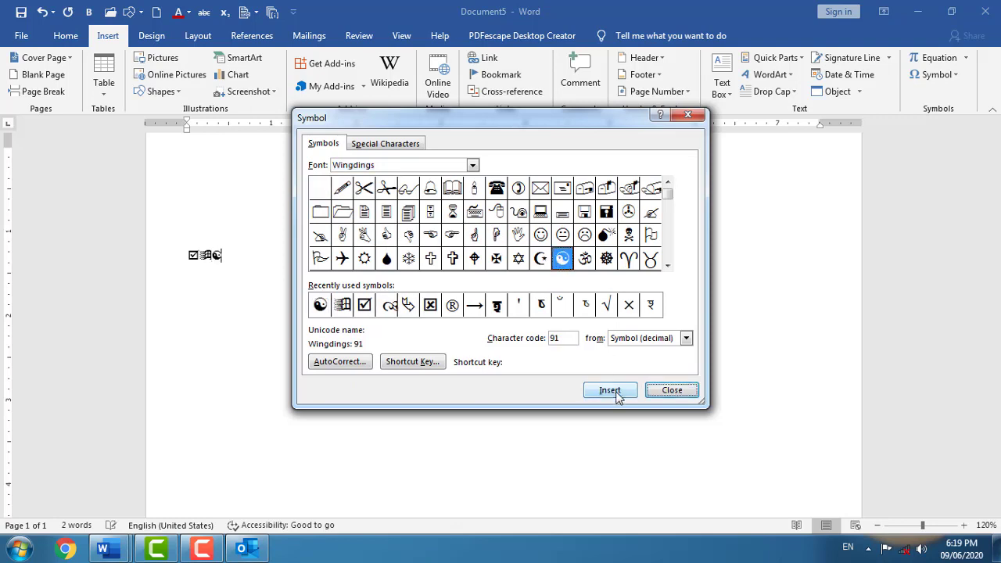
left_click(231, 256)
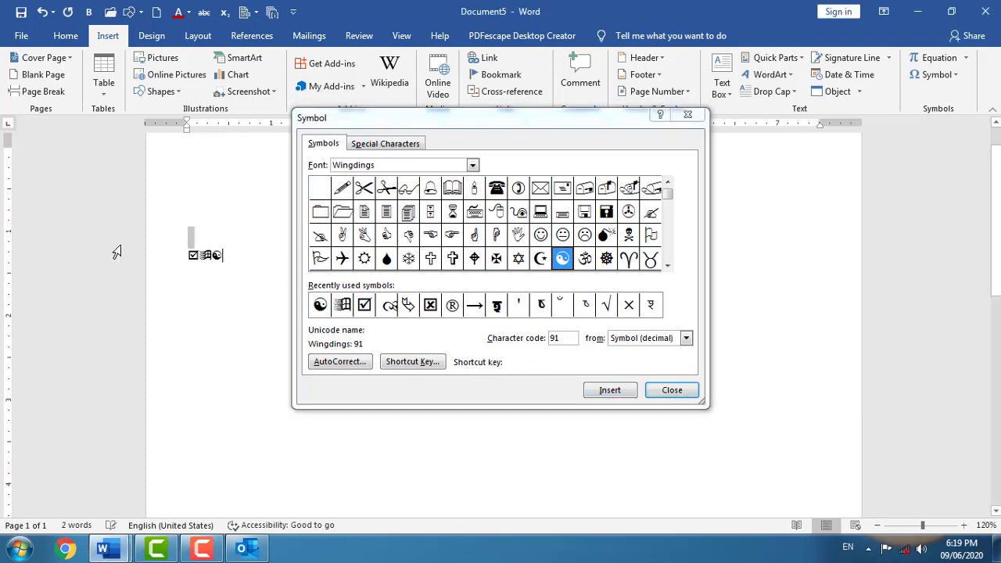
mouse_move(612, 123)
left_mouse_down()
mouse_move(644, 168)
mouse_move(674, 157)
mouse_move(659, 128)
mouse_move(628, 129)
left_mouse_up()
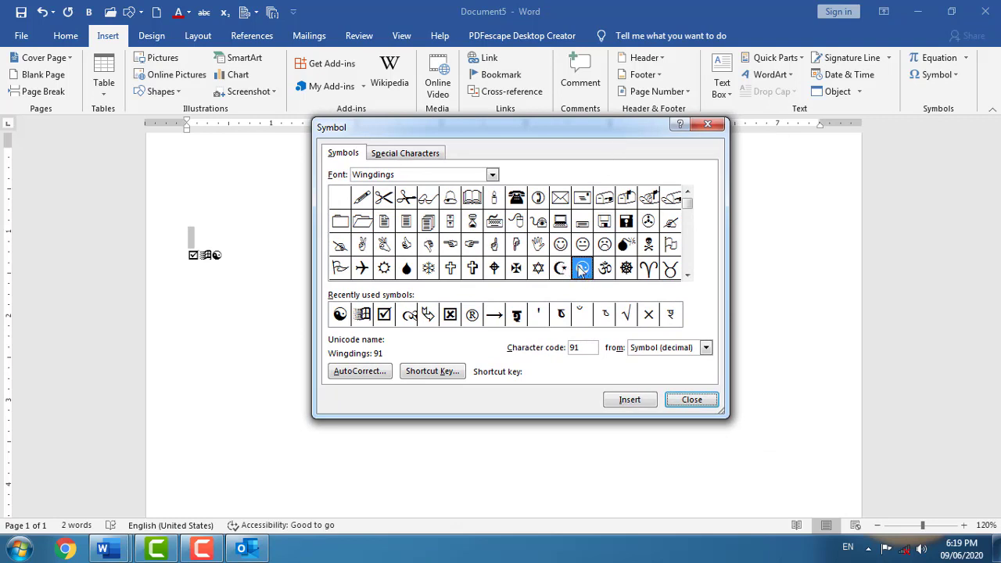
- Assign the shortcut Ctrl+Num 1, Num 6 to the yin-yang symbol and close both dialogs
left_click(432, 371)
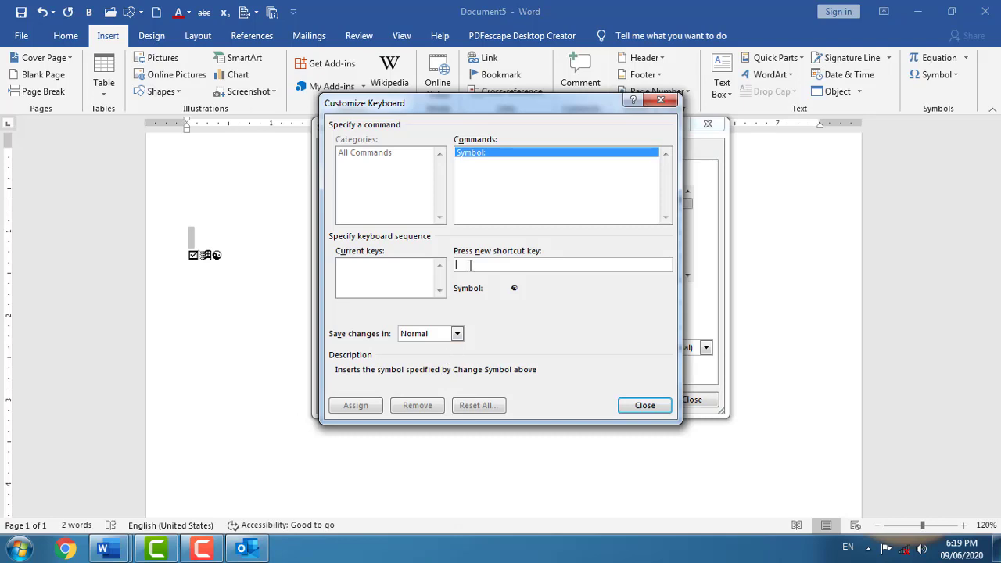
key("ctrl+KP_1")
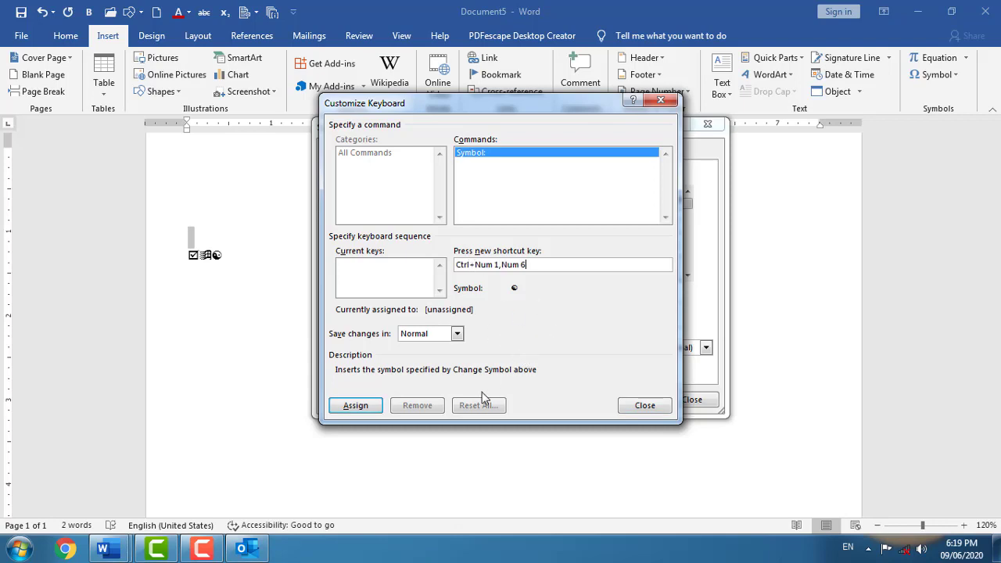
left_click(353, 411)
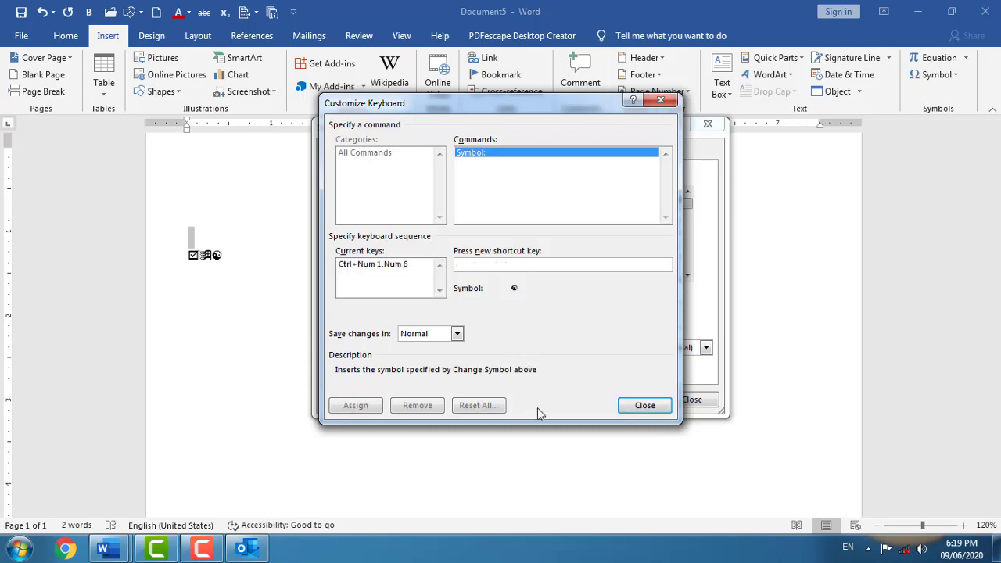
left_click(630, 405)
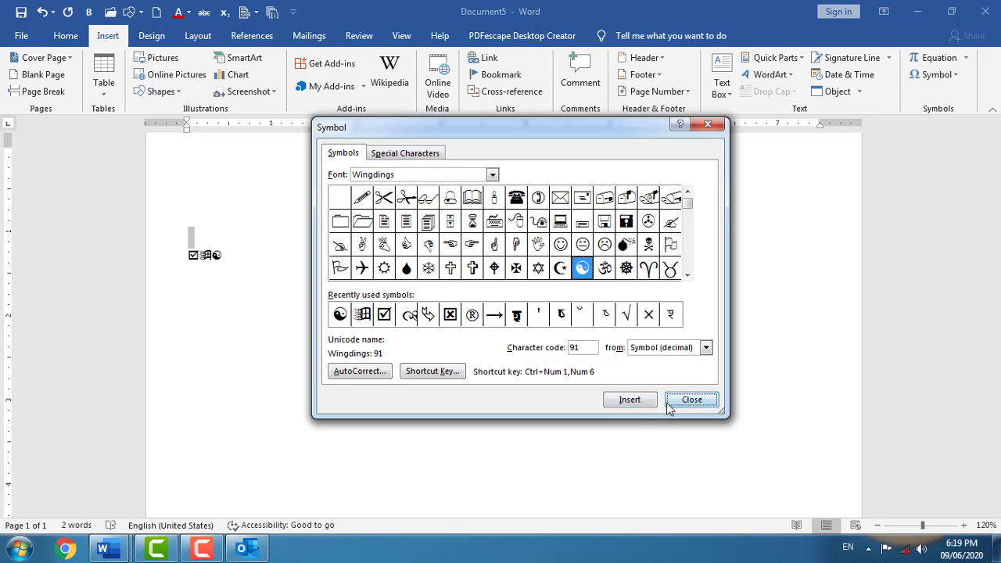
left_click(691, 399)
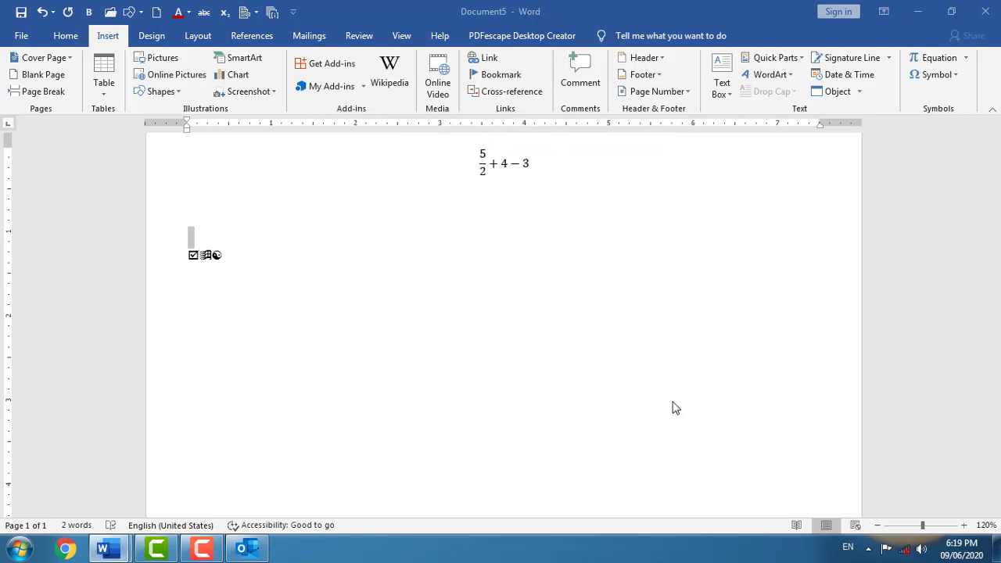
- Replace the three-symbol line with a yin-yang inserted via its new shortcut
left_click(49, 228)
key("Delete")
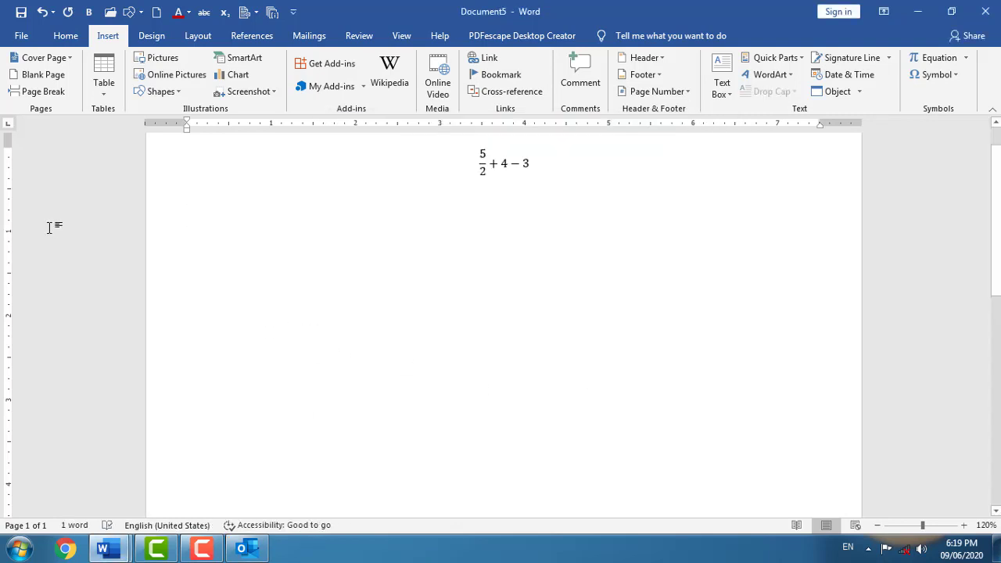
key("alt+y")
- Enlarge the yin-yang symbol to size 67.5 and colour it dark red
double_click(205, 219)
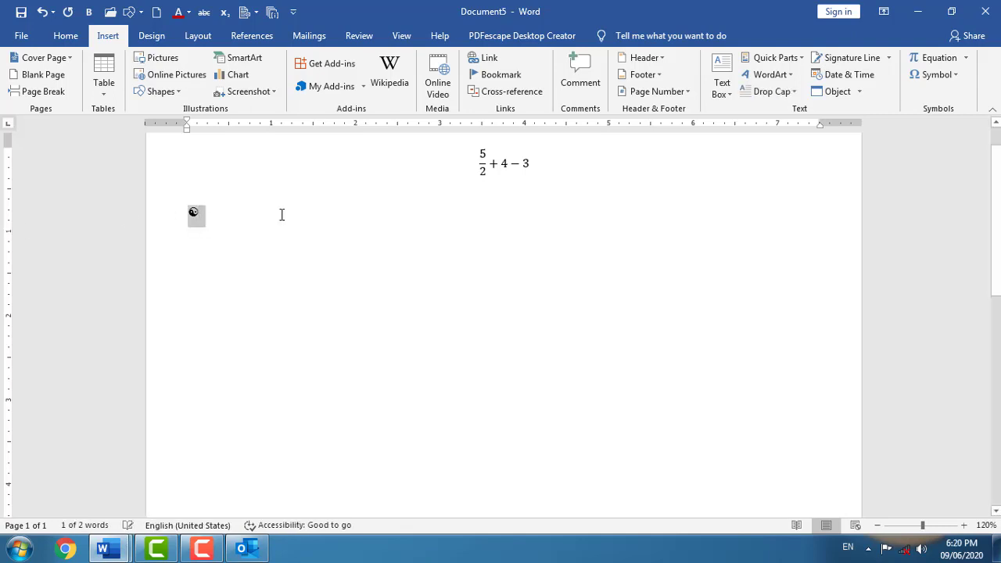
key("ctrl+bracketright")
key("ctrl+bracketright")
key("ctrl+bracketright")
key("ctrl+bracketright")
key("ctrl+bracketright")
key("ctrl+bracketright")
key("ctrl+bracketright")
key("ctrl+bracketright")
key("ctrl+bracketright")
key("ctrl+bracketright")
key("ctrl+bracketright")
key("ctrl+bracketright")
key("ctrl+bracketright")
key("ctrl+bracketright")
key("ctrl+bracketright")
key("ctrl+bracketright")
key("ctrl+bracketright")
key("ctrl+bracketright")
key("ctrl+bracketright")
key("ctrl+bracketright")
key("ctrl+bracketright")
key("ctrl+bracketright")
key("ctrl+bracketright")
key("ctrl+bracketright")
key("ctrl+bracketright")
key("ctrl+bracketright")
key("ctrl+bracketright")
key("ctrl+bracketright")
key("ctrl+bracketright")
key("ctrl+bracketright")
key("ctrl+bracketright")
key("ctrl+bracketright")
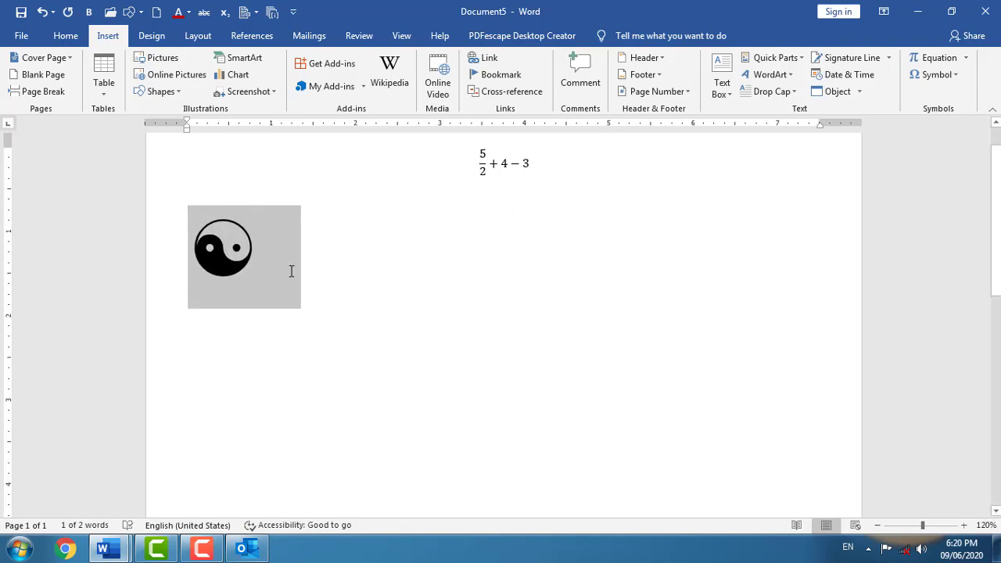
left_click(261, 258)
left_click_drag(261, 257, 218, 248)
left_click(66, 35)
left_click(299, 87)
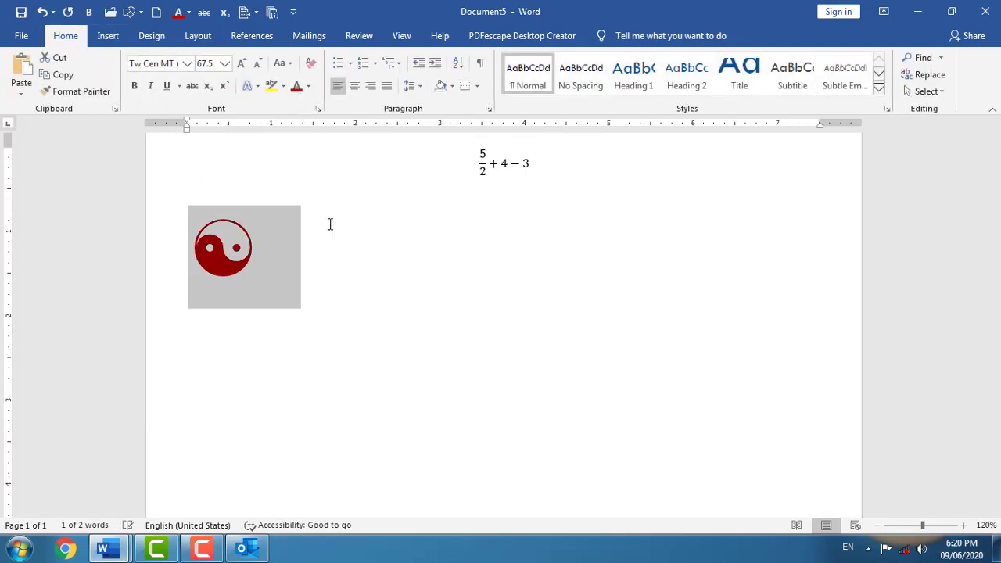
left_click(310, 275)
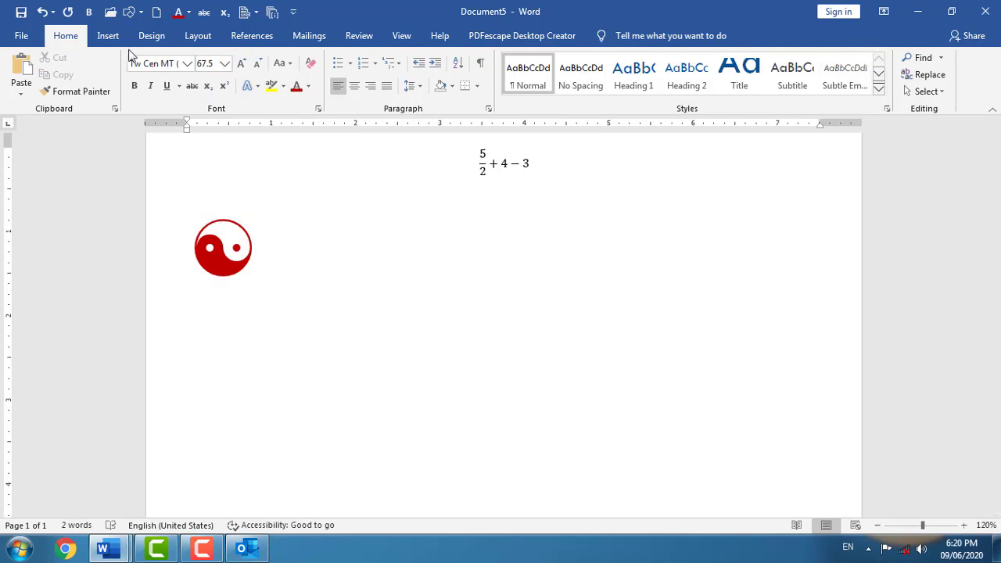
left_click(109, 36)
- Insert the Wingdings telephone, Om and writing-hand symbols on a line below the yin-yang
left_click(953, 75)
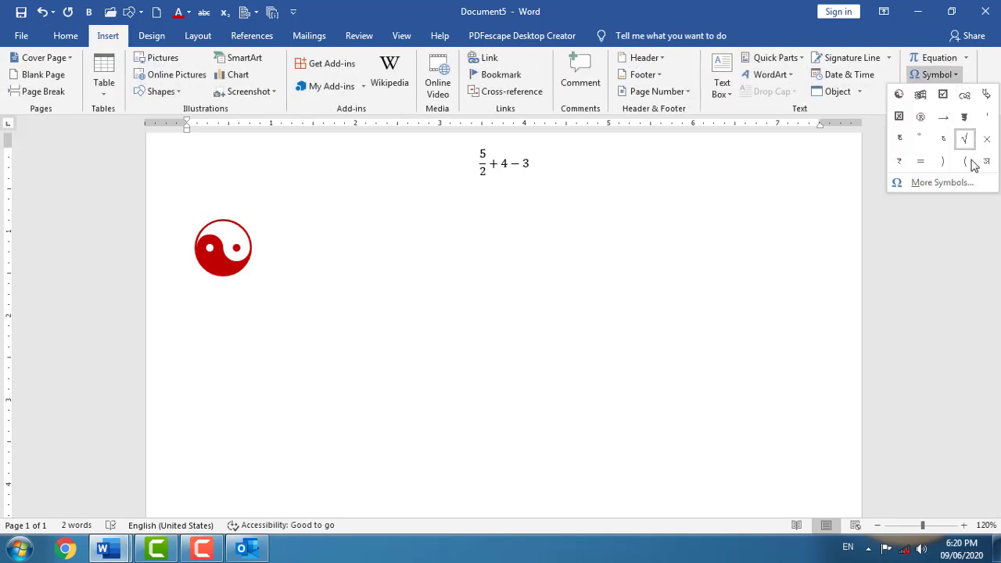
left_click(973, 182)
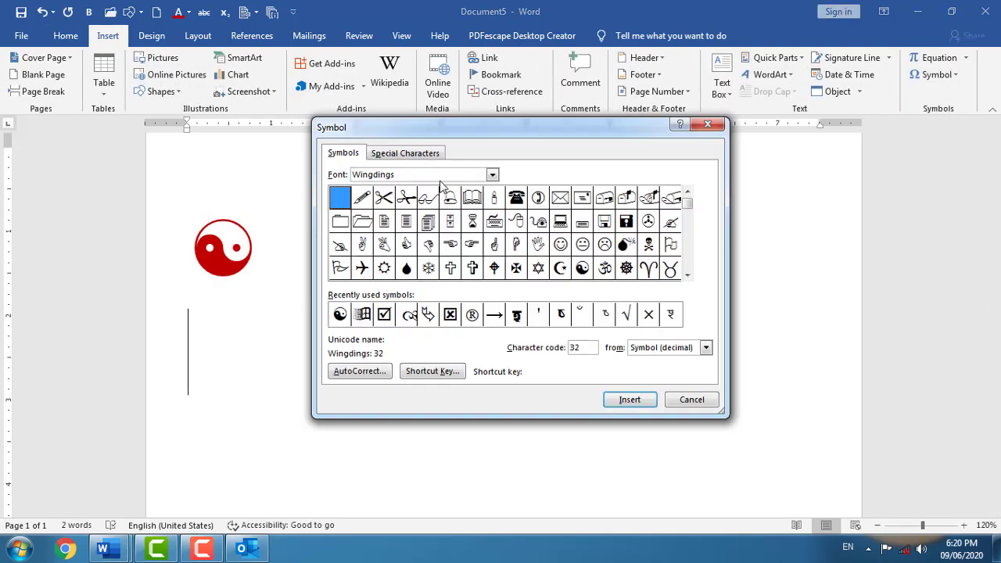
left_click_drag(687, 202, 691, 231)
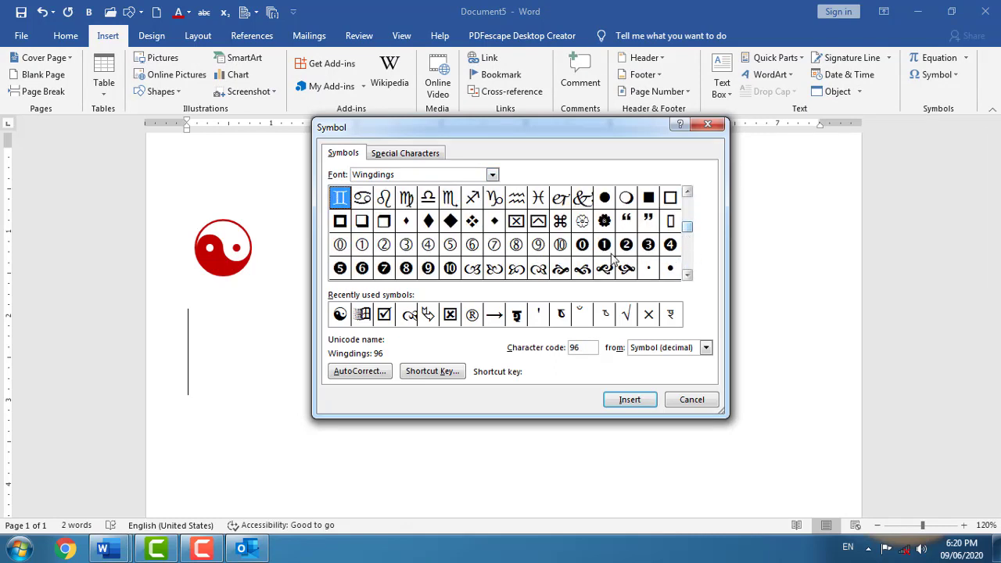
left_click(690, 211)
left_click(515, 197)
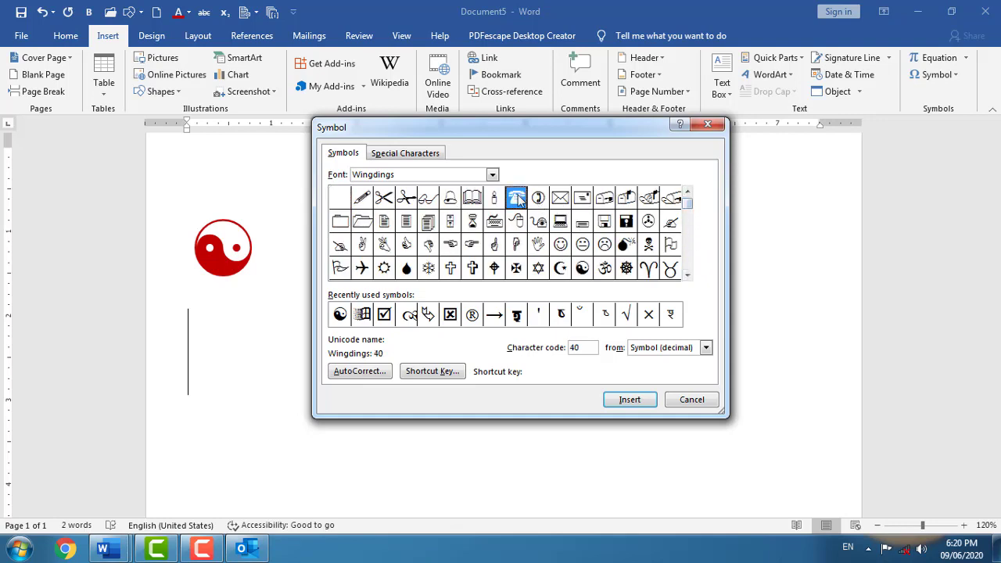
left_click(629, 399)
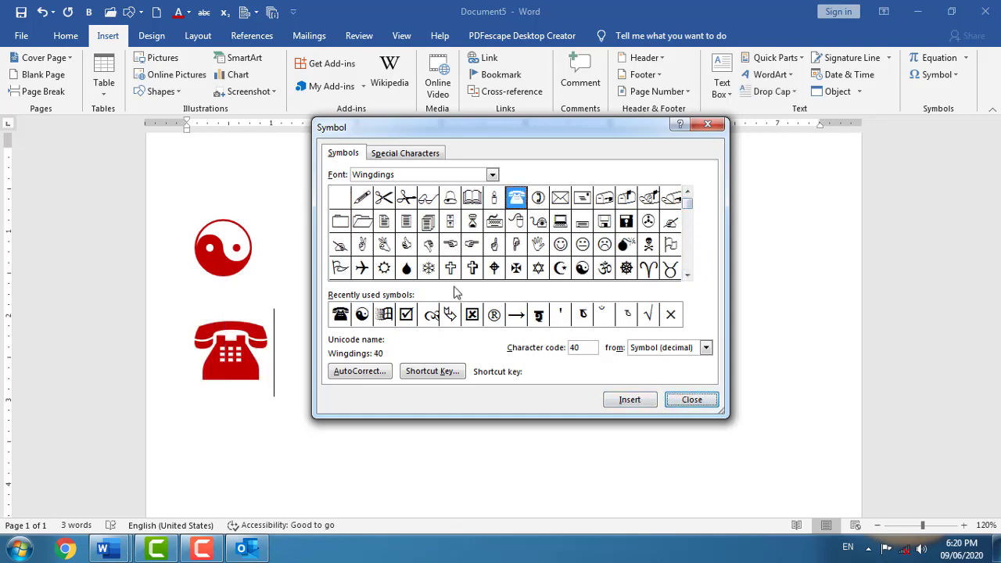
left_click(358, 270)
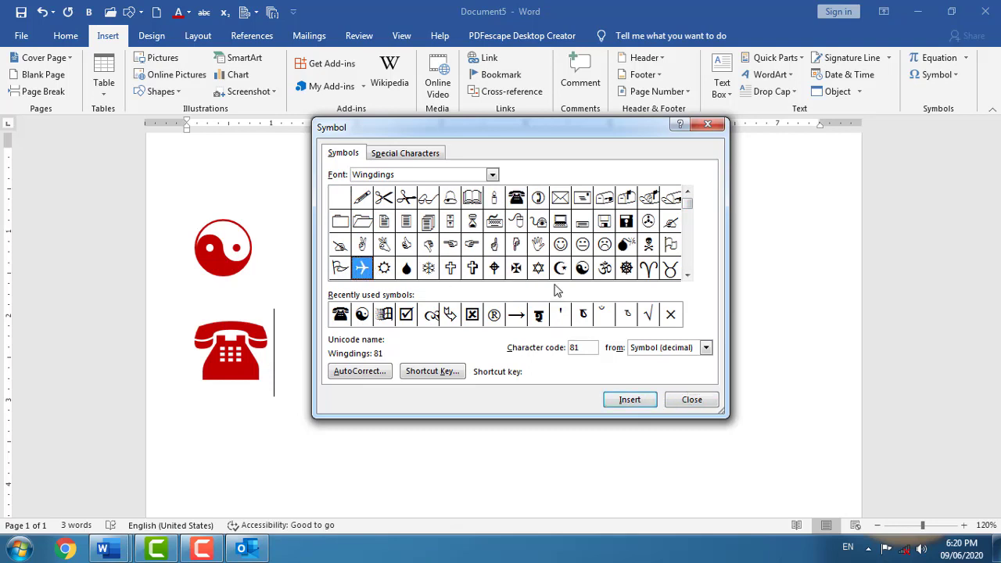
left_click(633, 398)
left_click(672, 223)
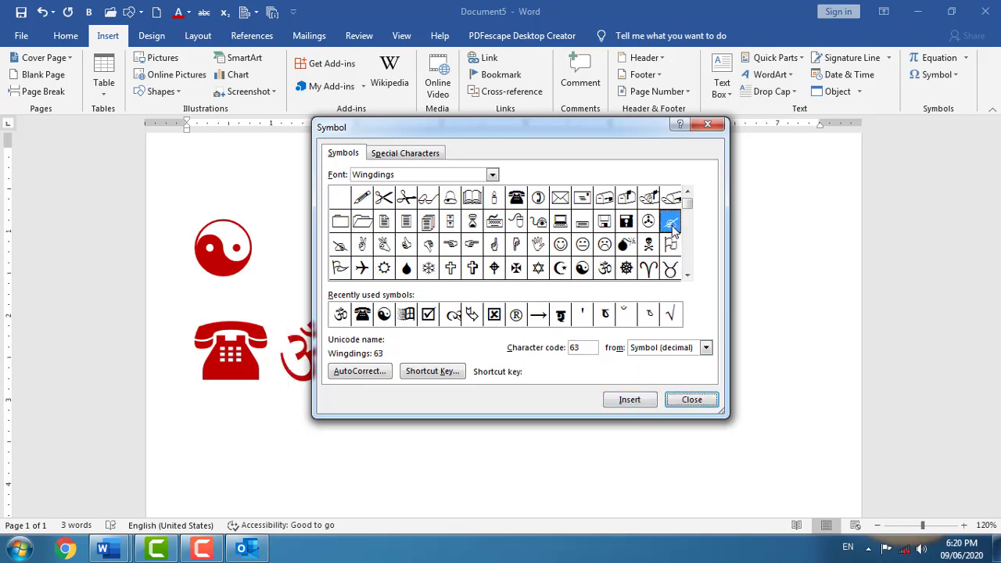
left_click(629, 399)
left_click(681, 402)
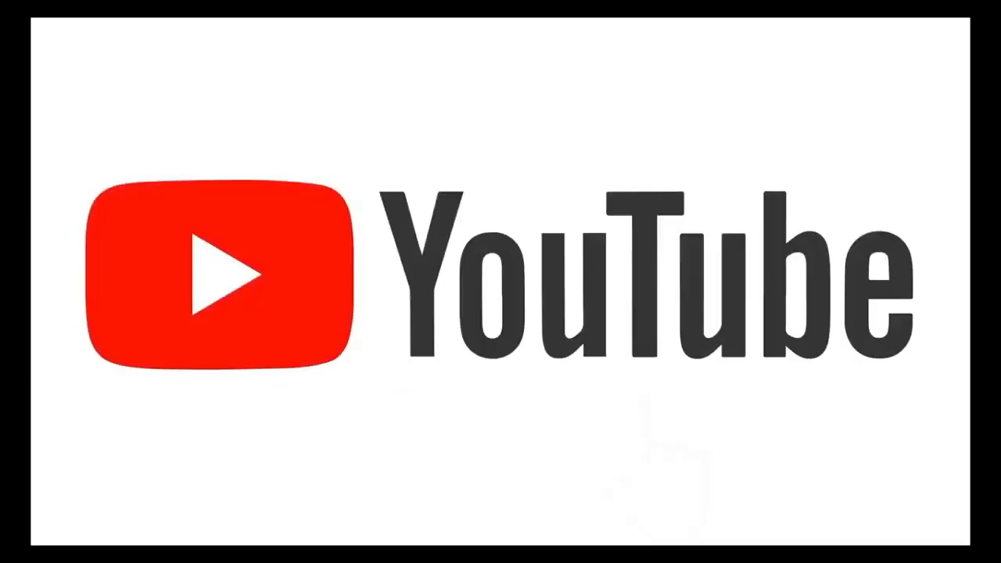